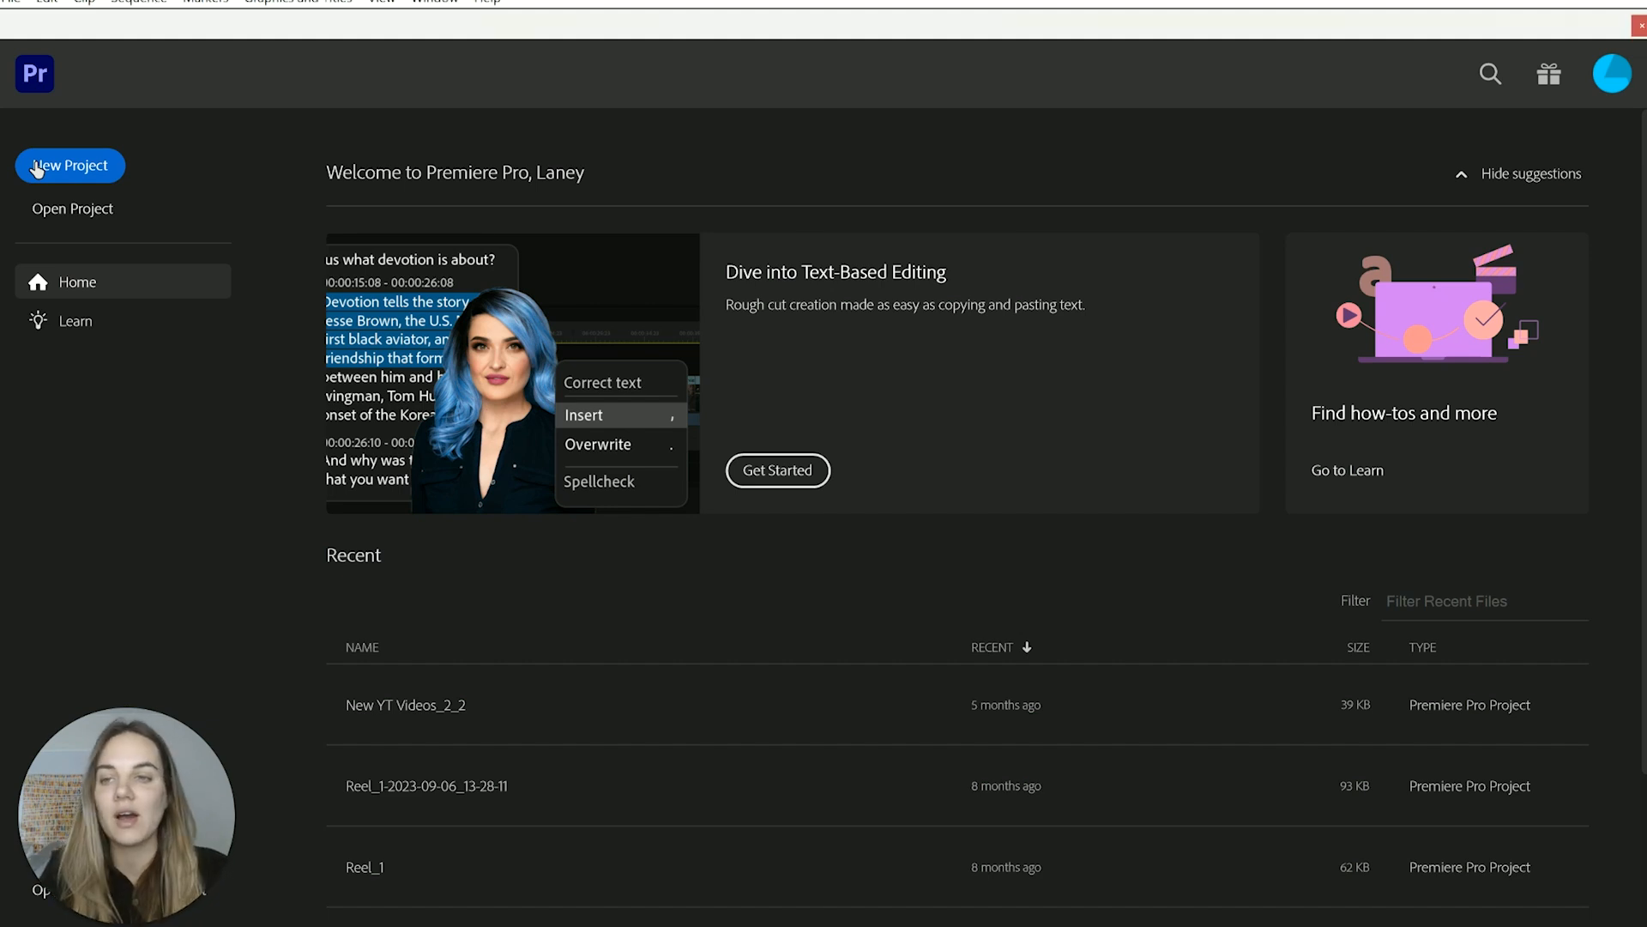
# - Start a new project and name it Editing in PP Video
pyautogui.click(34, 167)
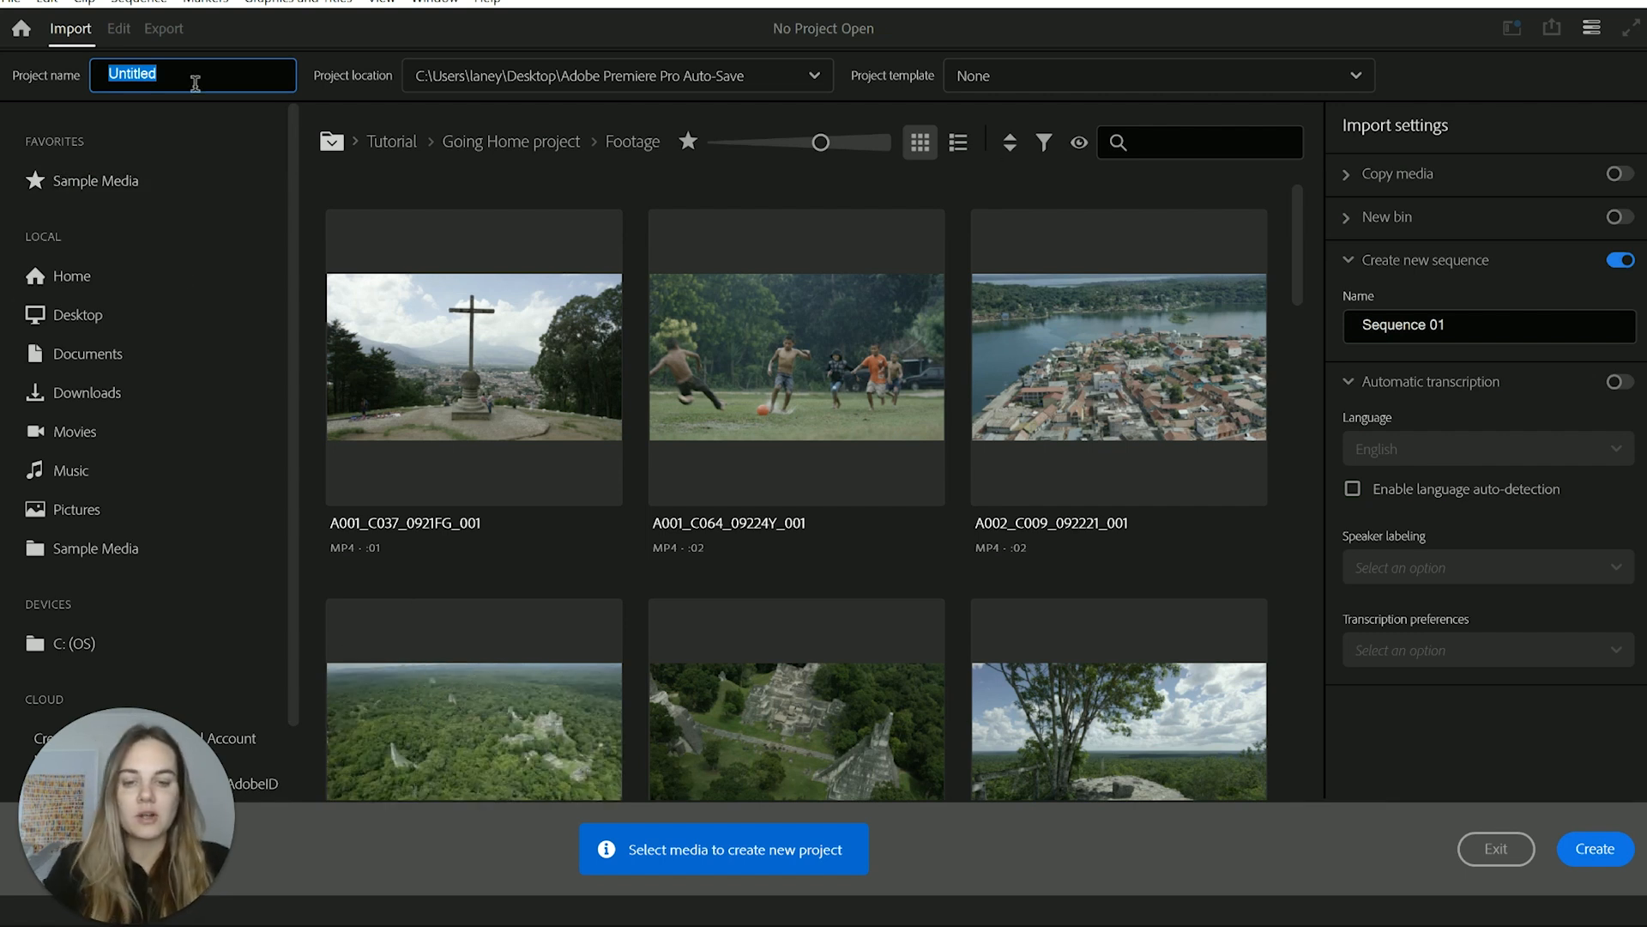
pyautogui.write('Editing ')
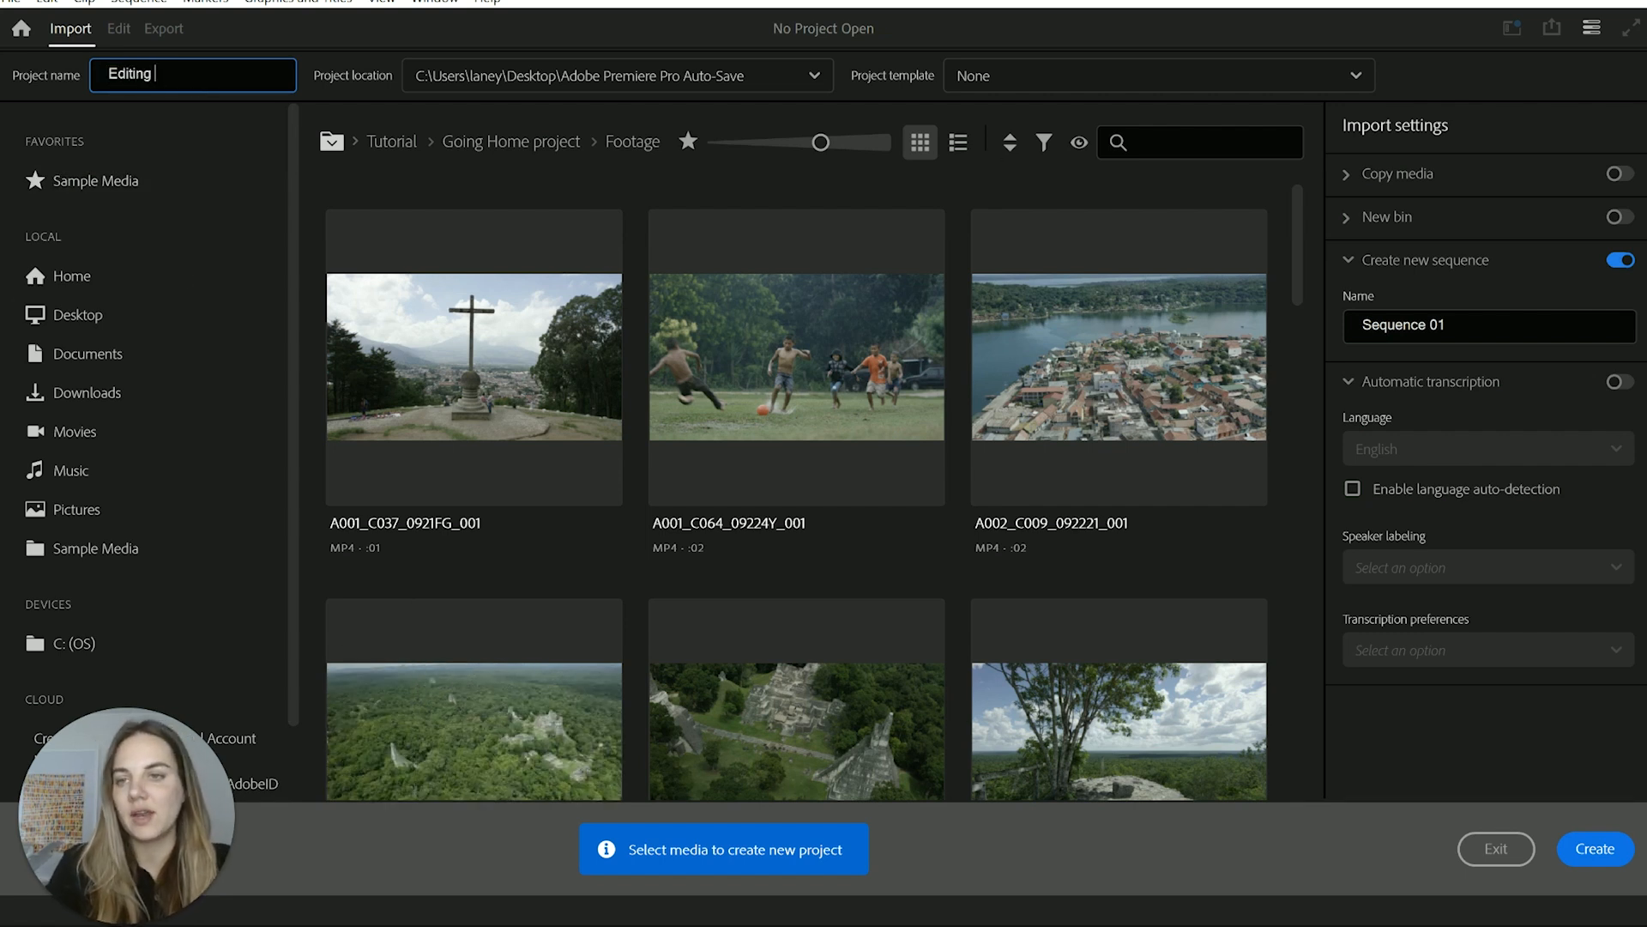
pyautogui.write('in PP Video')
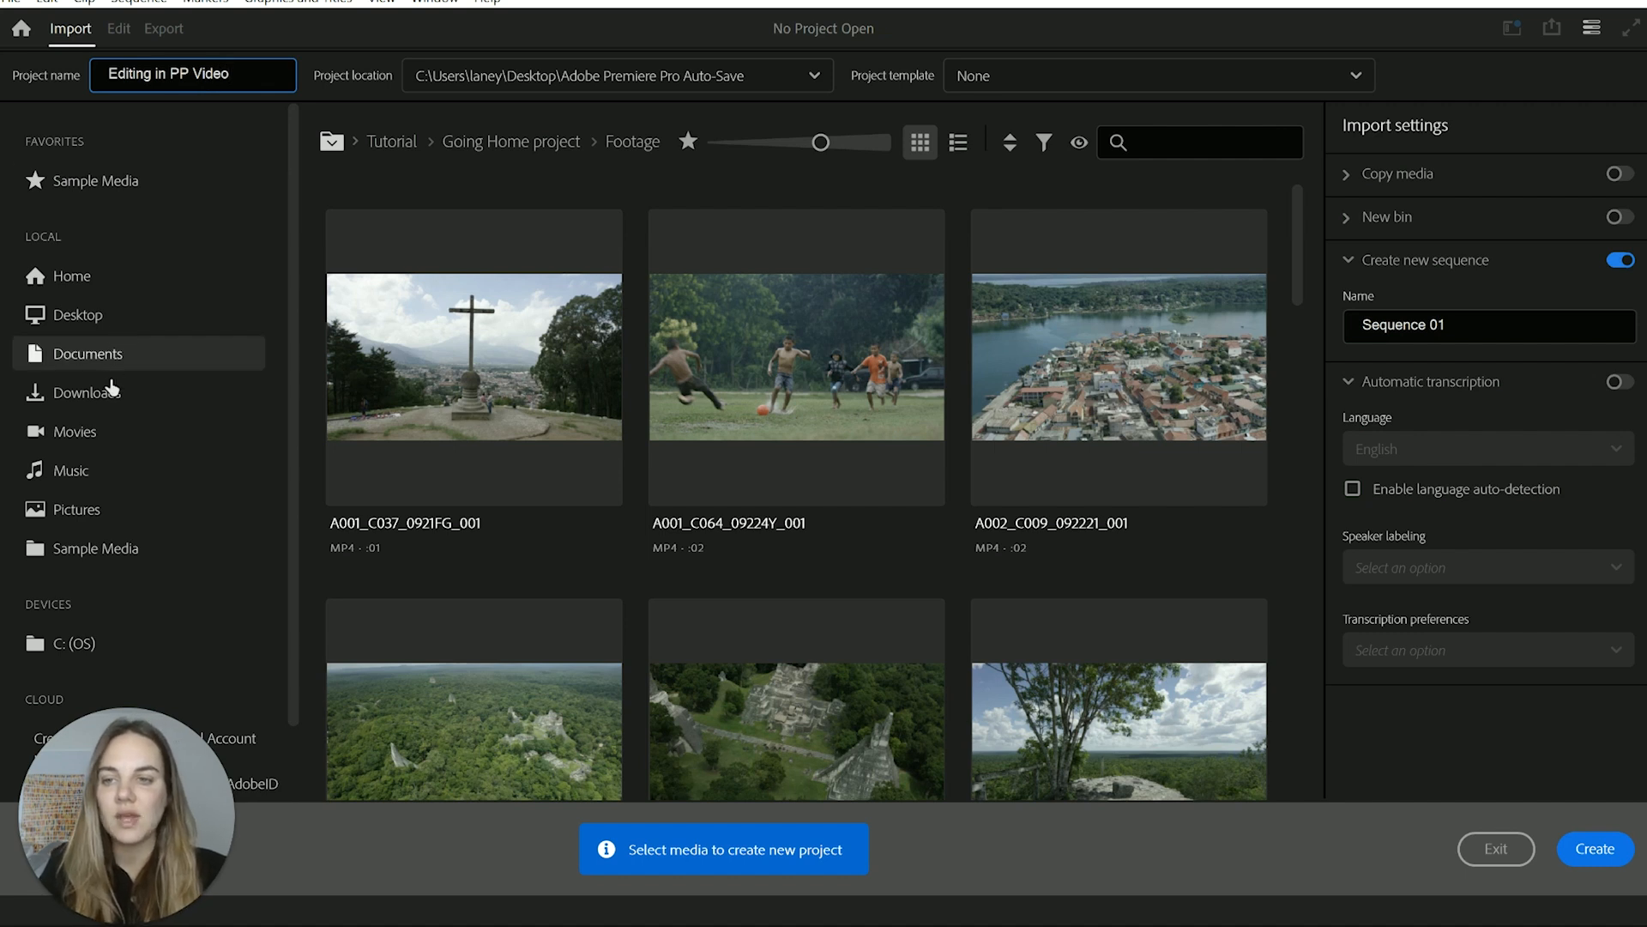
# - Choose the ignoreme clip from Downloads as project media and create the project with a new sequence named Test Video
pyautogui.click(110, 396)
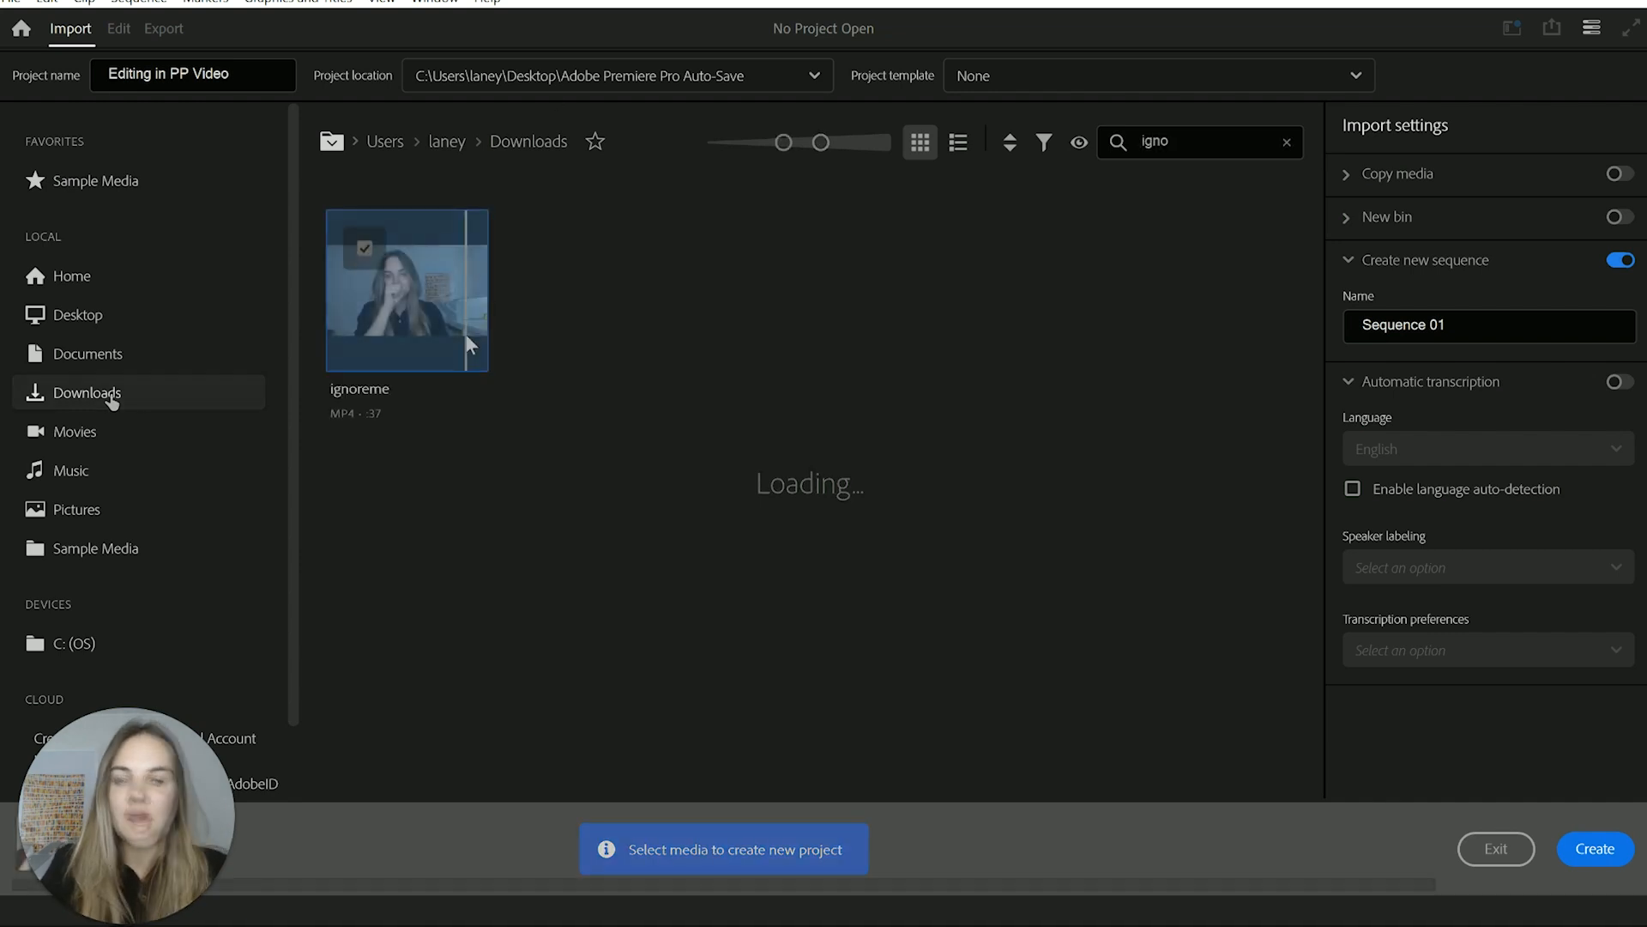
pyautogui.click(427, 283)
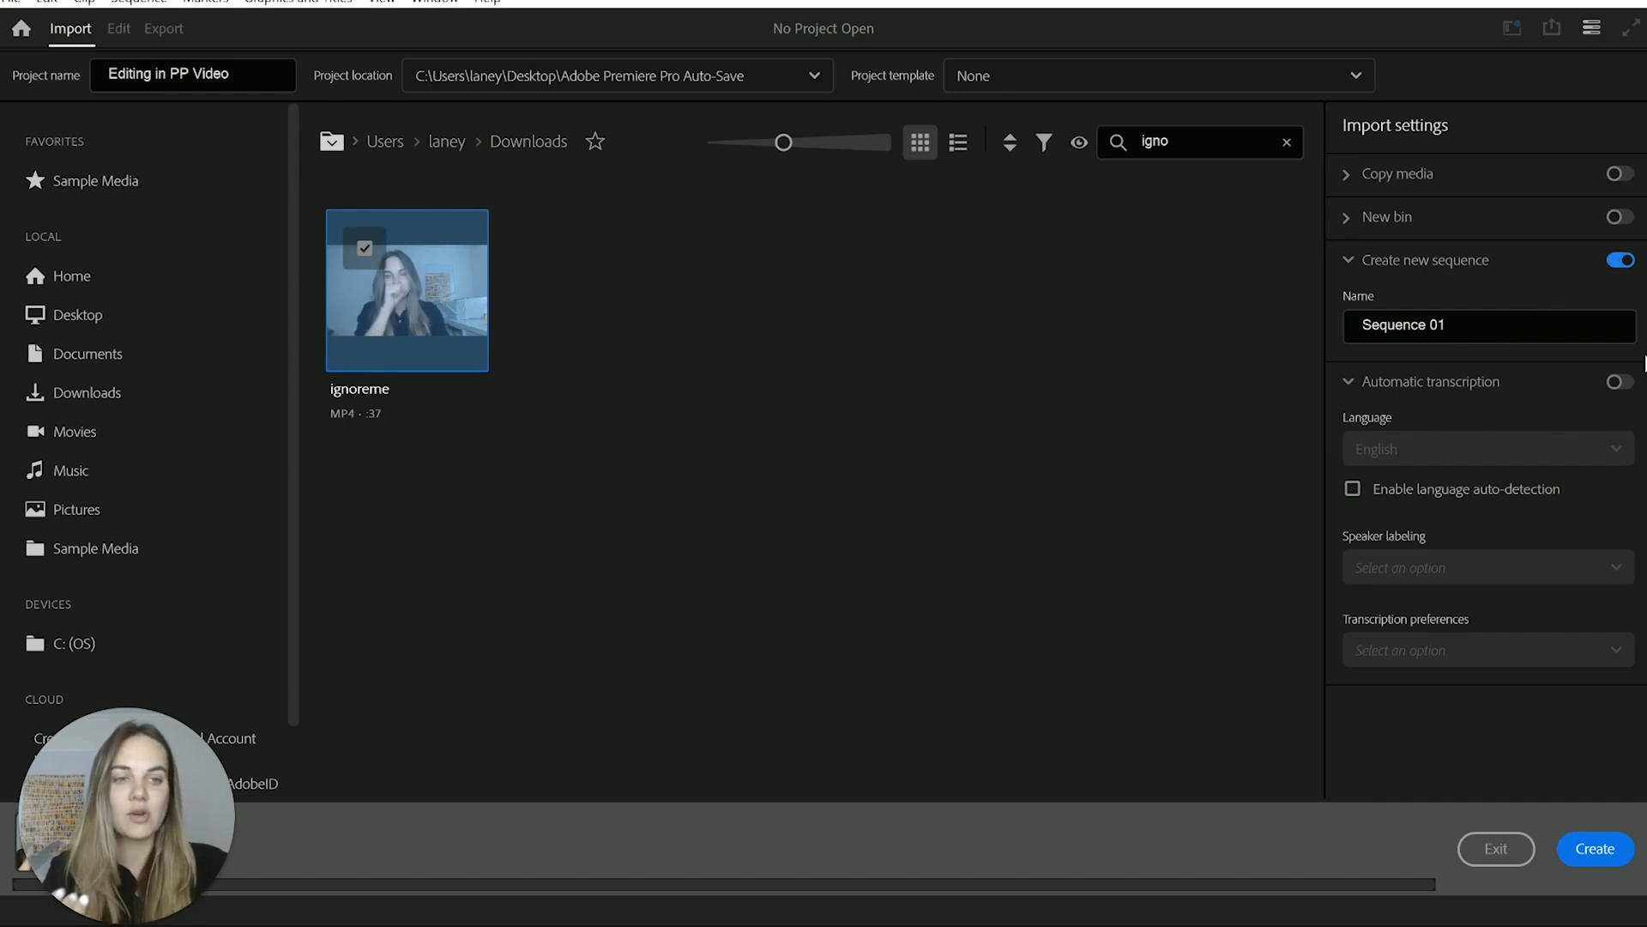
pyautogui.moveTo(1469, 327); pyautogui.dragTo(1349, 335)
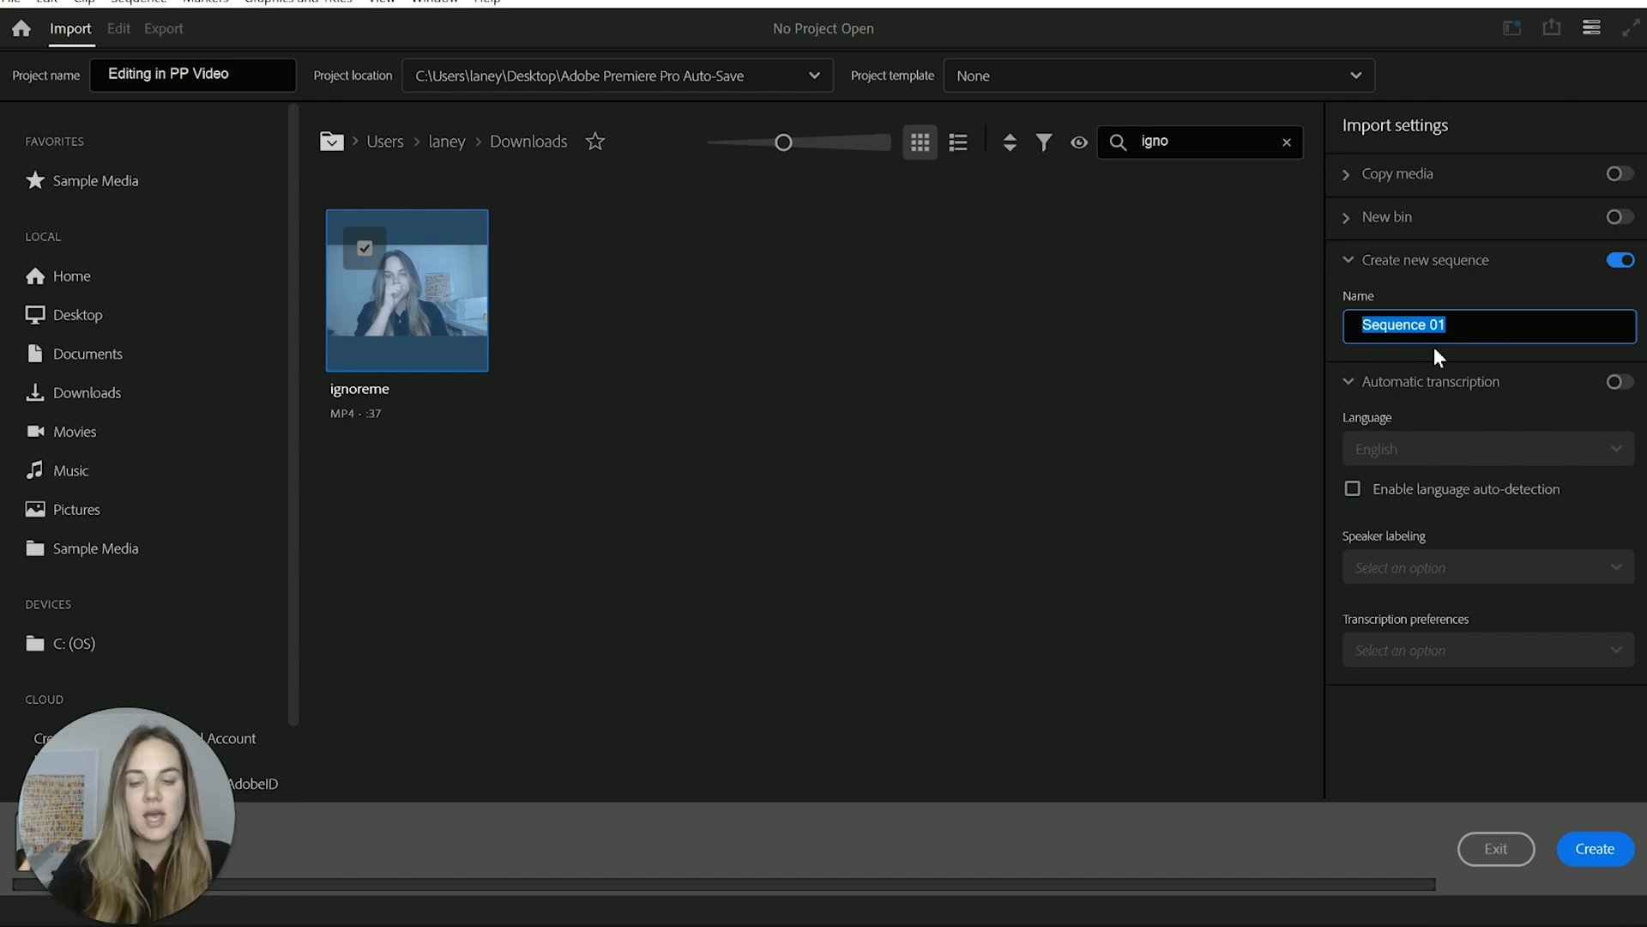
pyautogui.write('Test Video')
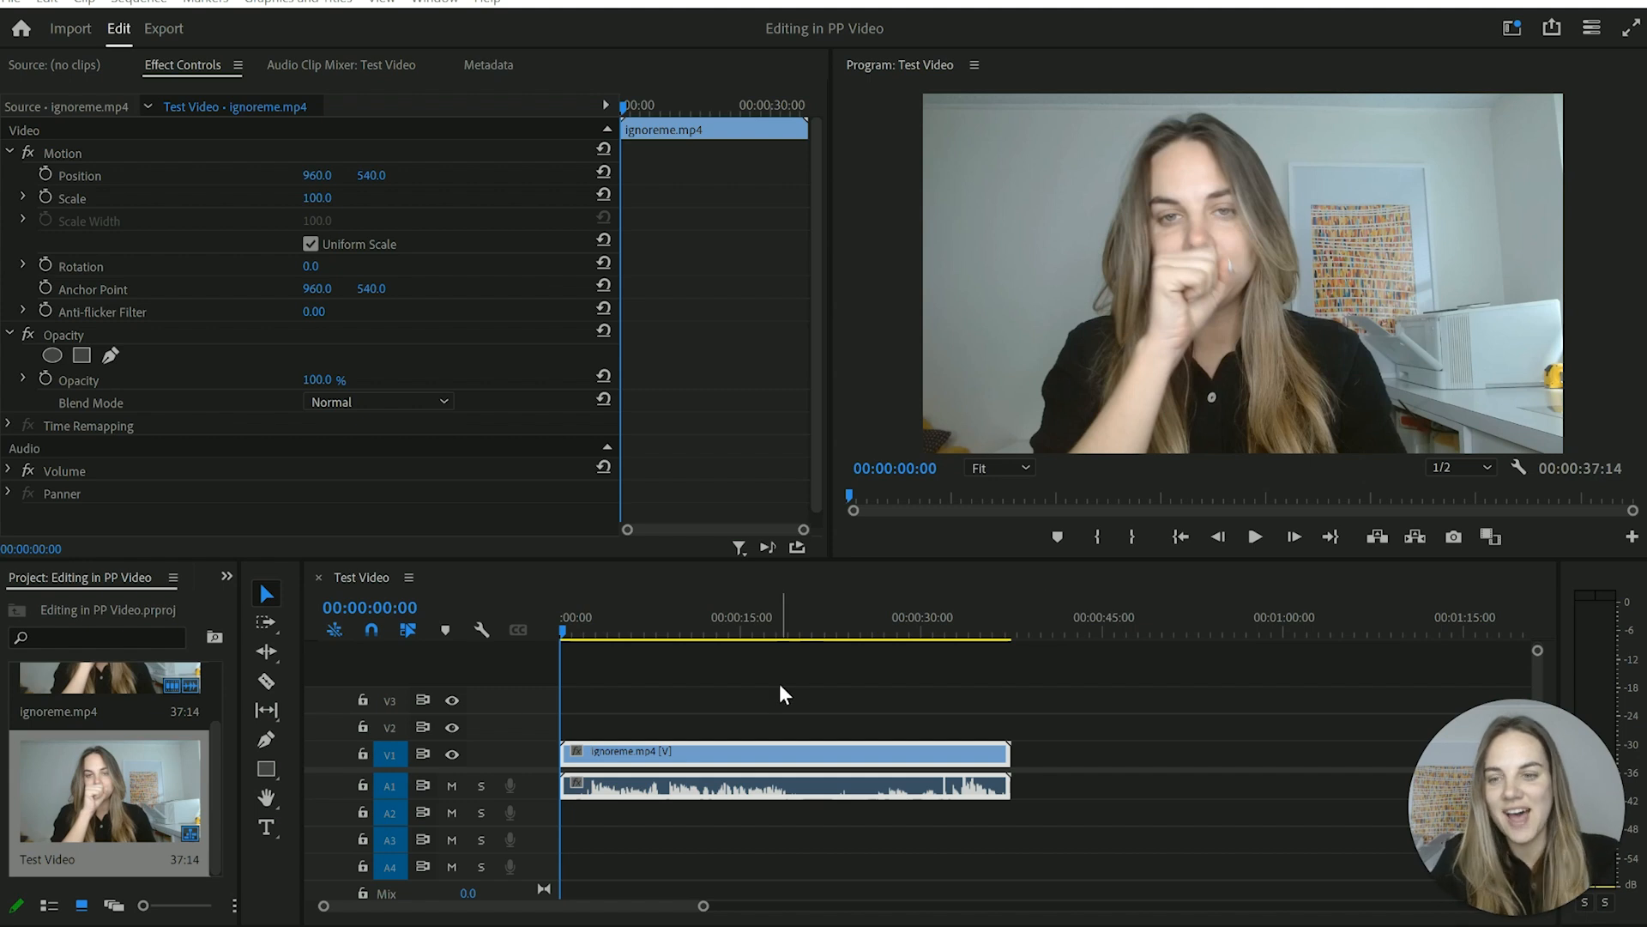
# - Widen the project media area until the ignoreme.mp4 clip and the Test Video sequence fit side by side
pyautogui.moveTo(240, 739); pyautogui.dragTo(396, 738)
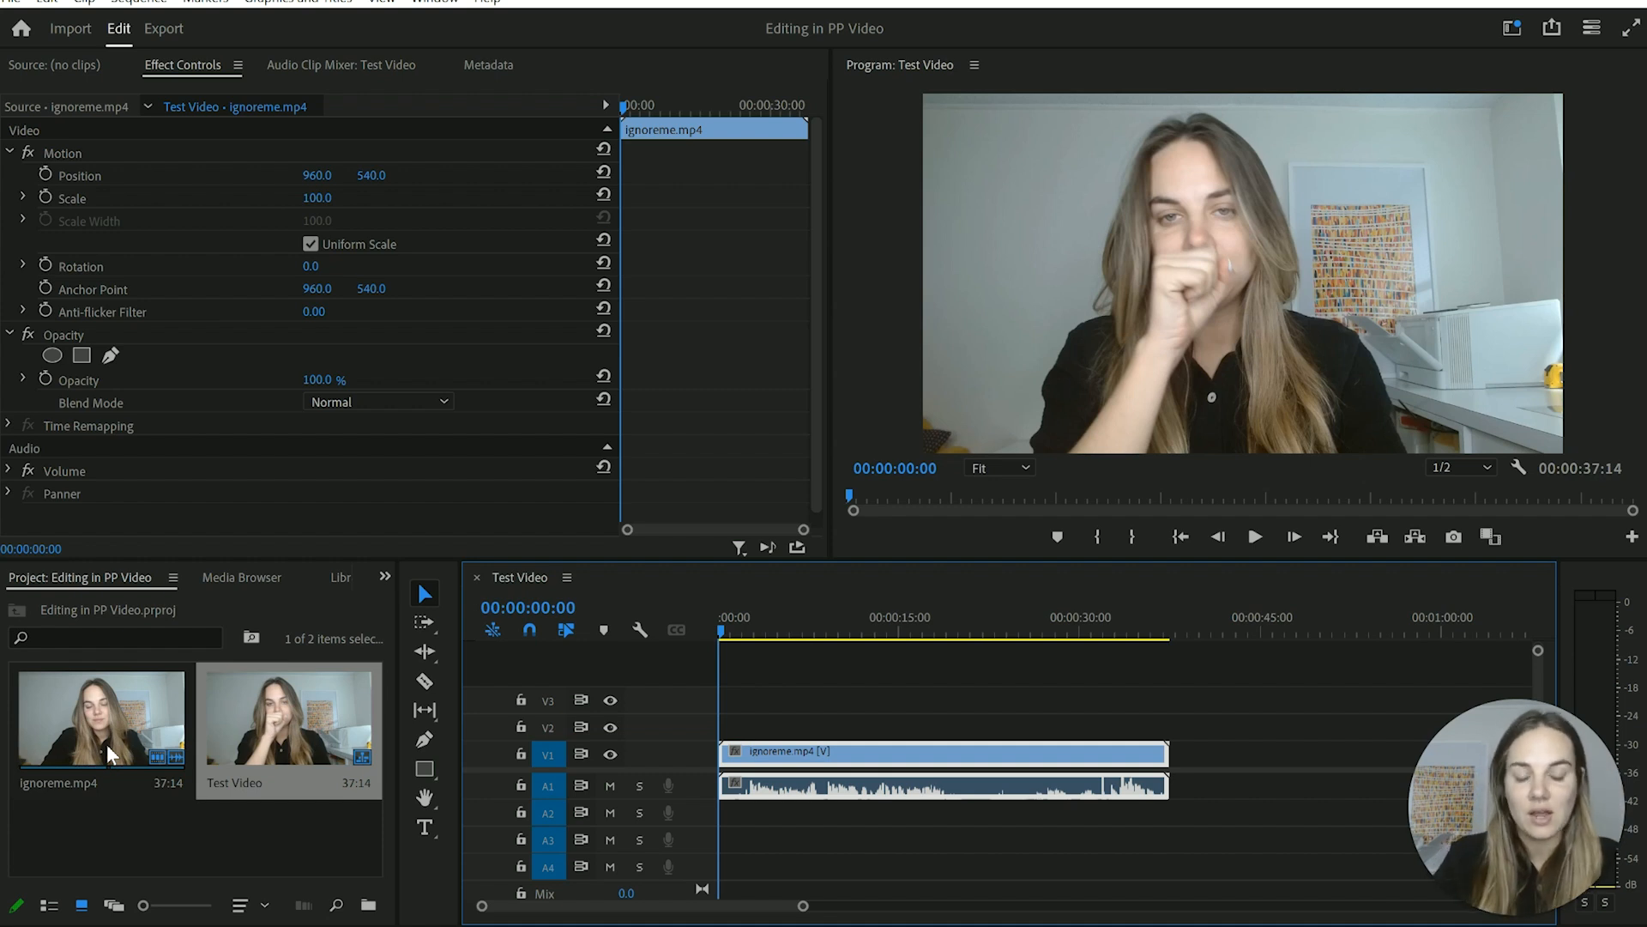
pyautogui.click(109, 753)
pyautogui.click(129, 846)
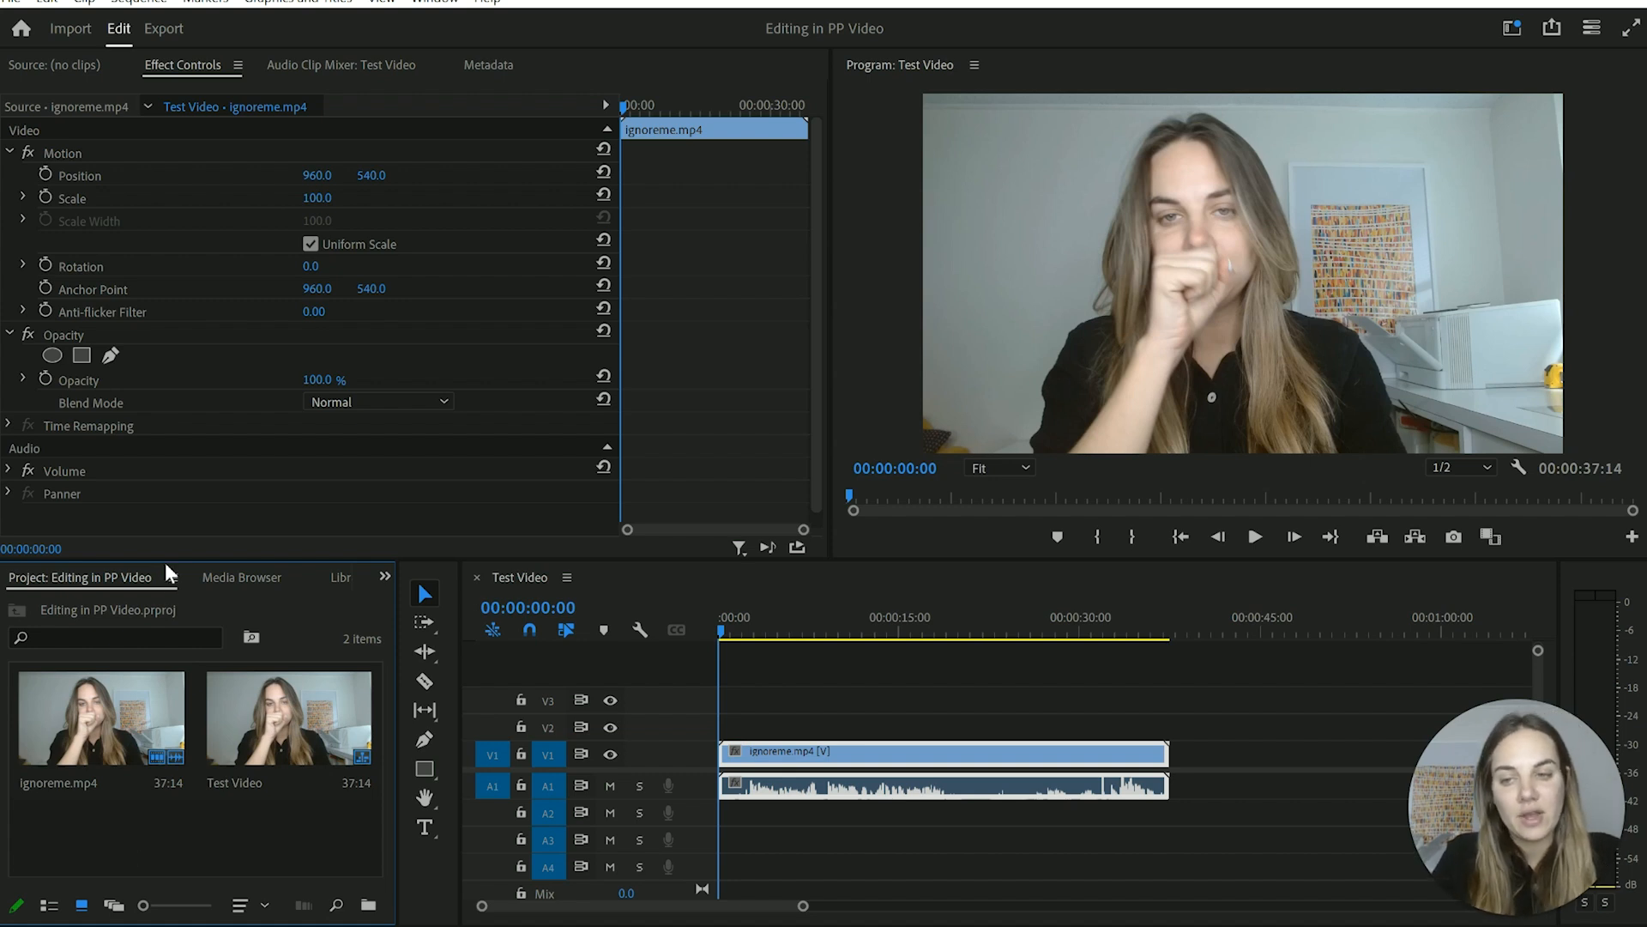
pyautogui.click(157, 634)
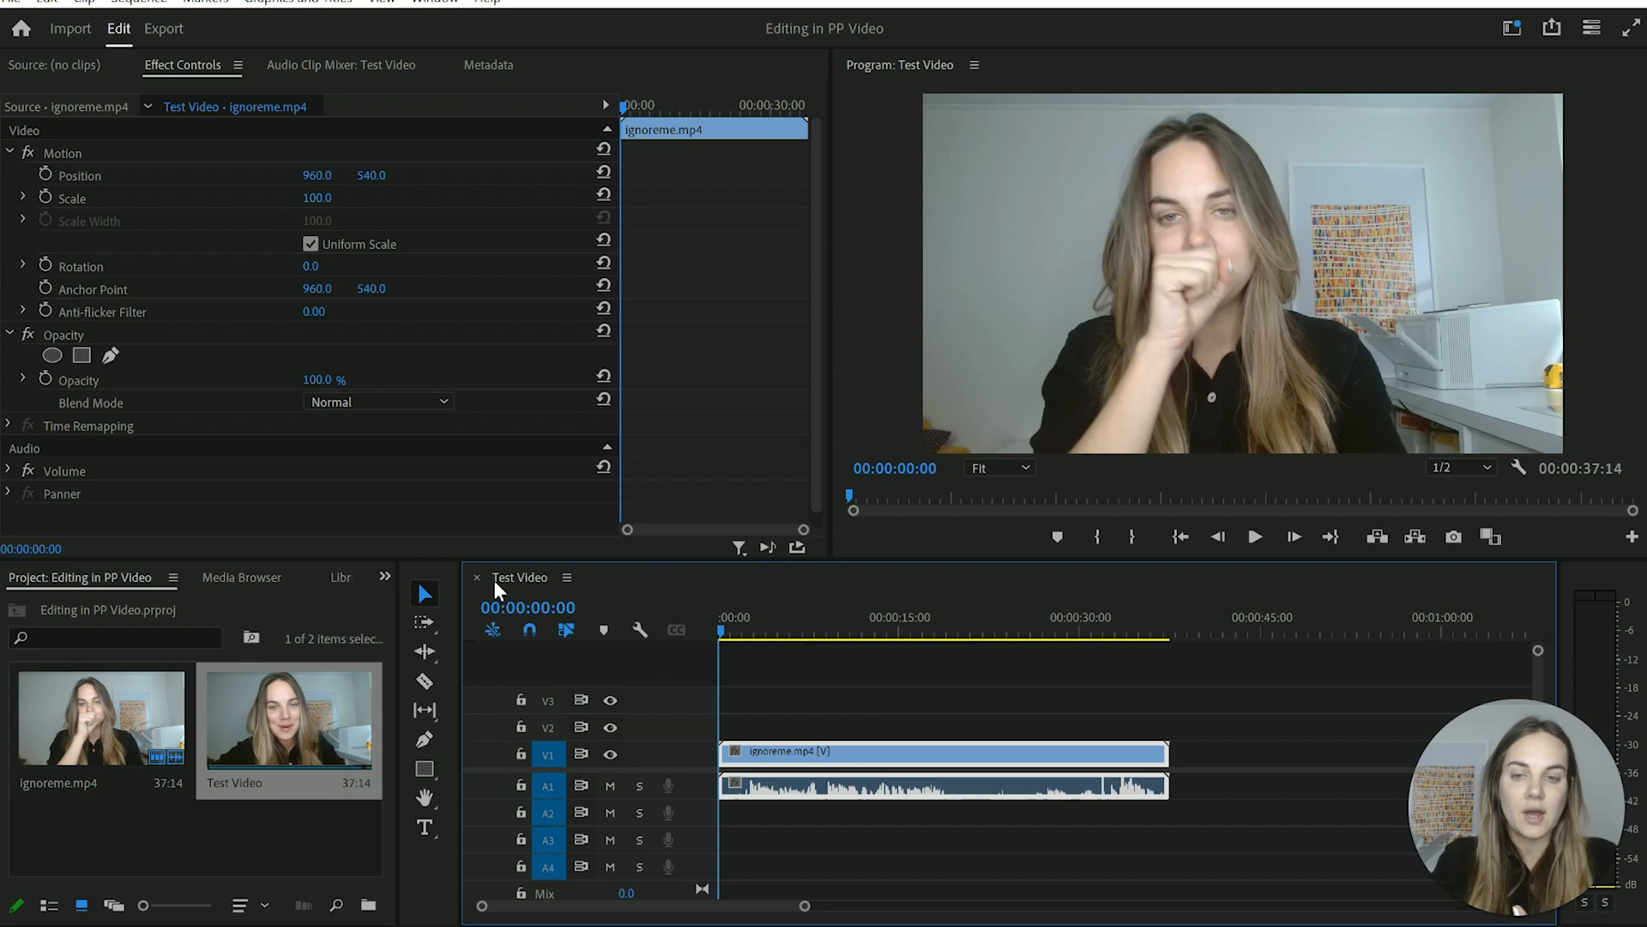
# - Close and reopen the Test Video sequence, and load ignoreme.mp4 into the Source monitor
pyautogui.click(477, 577)
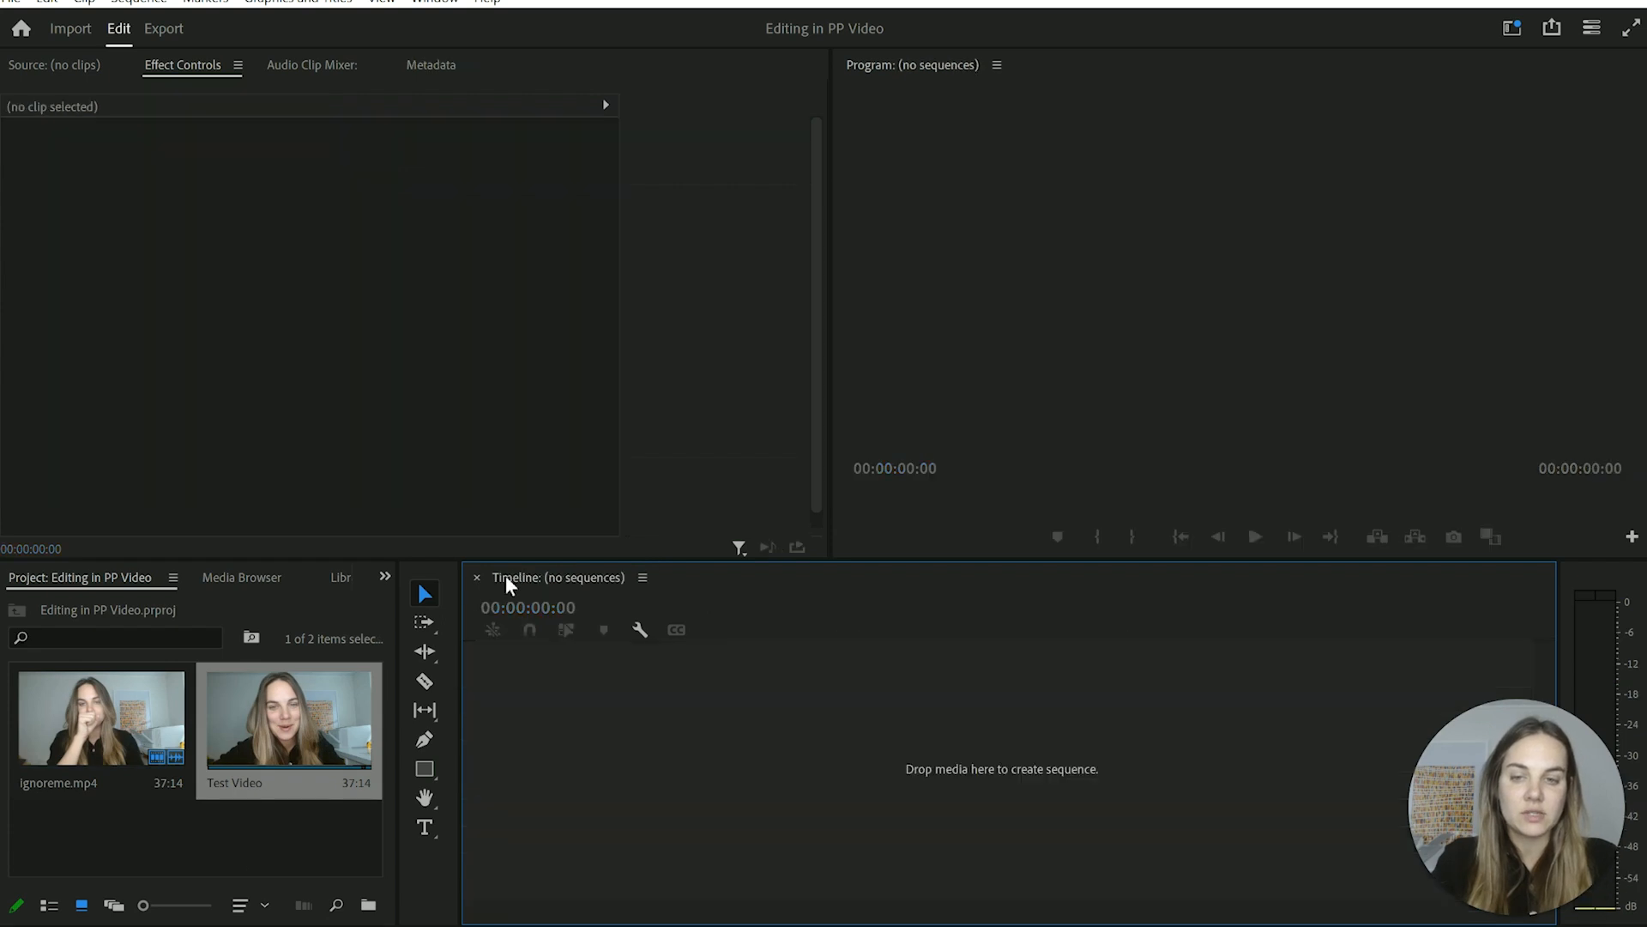
pyautogui.doubleClick(289, 718)
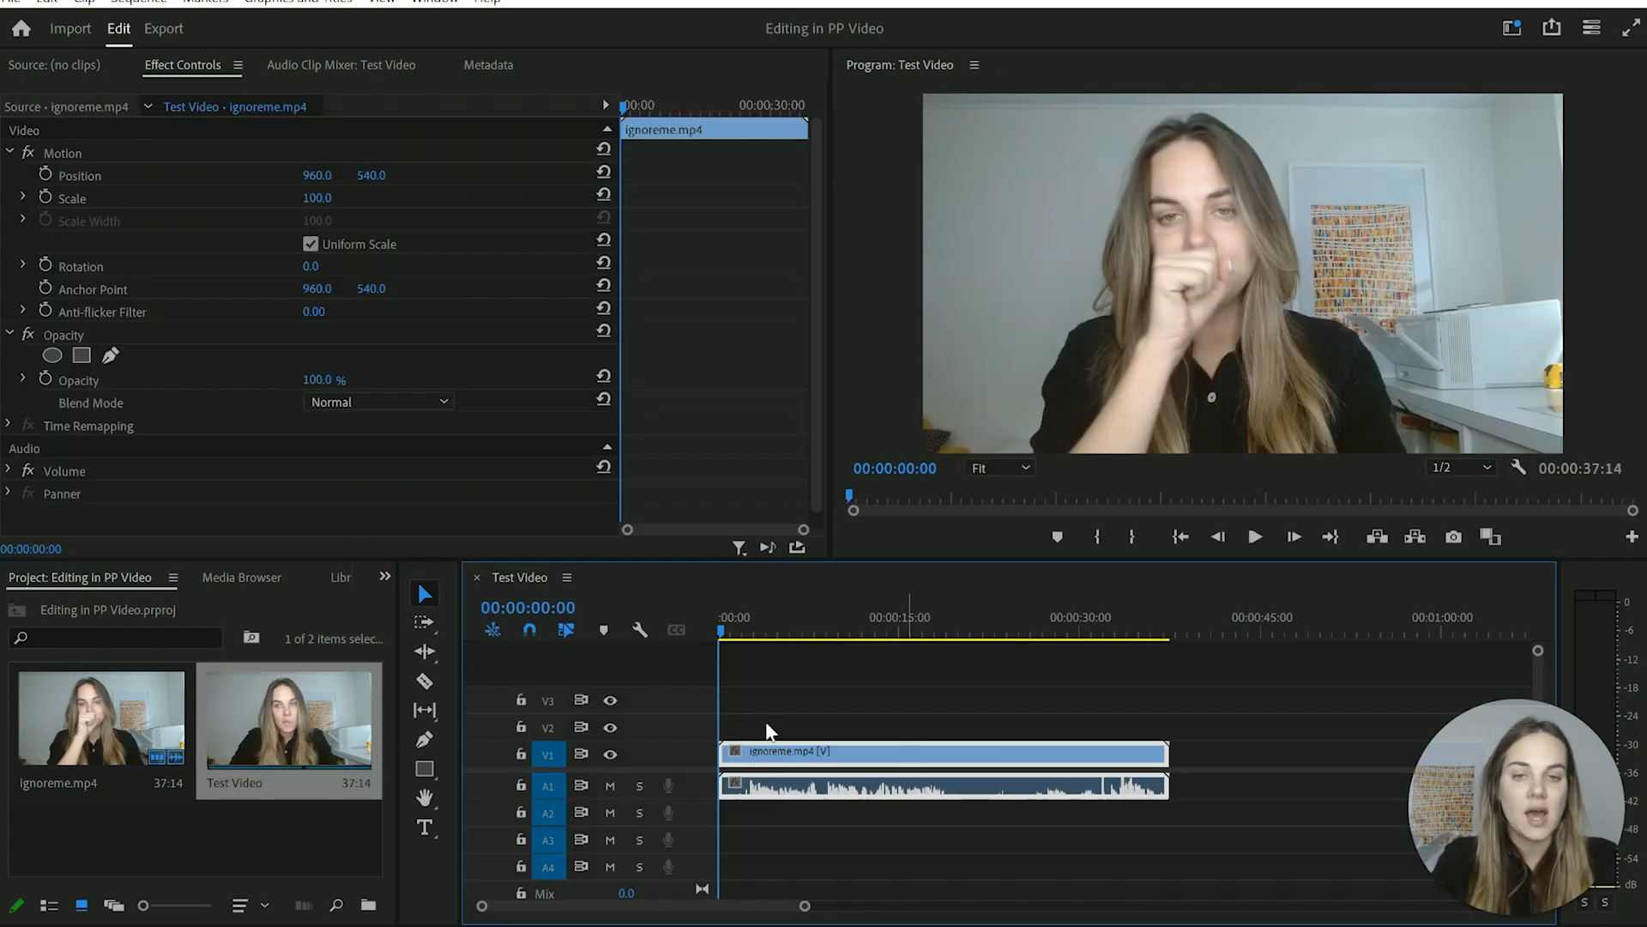
pyautogui.doubleClick(94, 730)
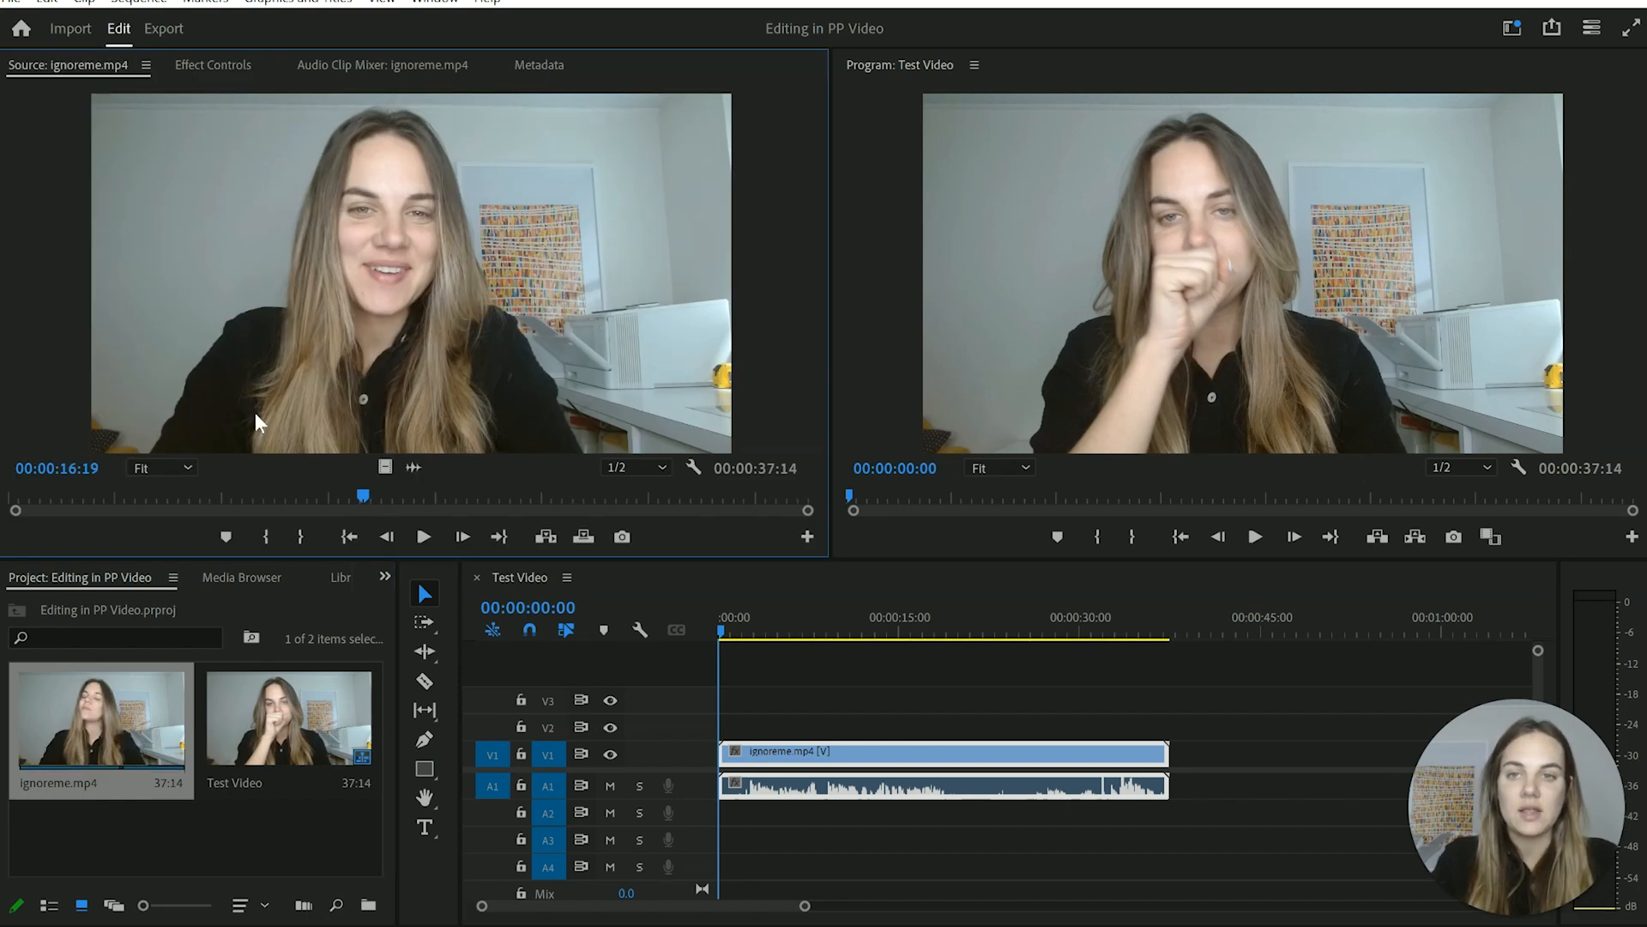
pyautogui.doubleClick(281, 731)
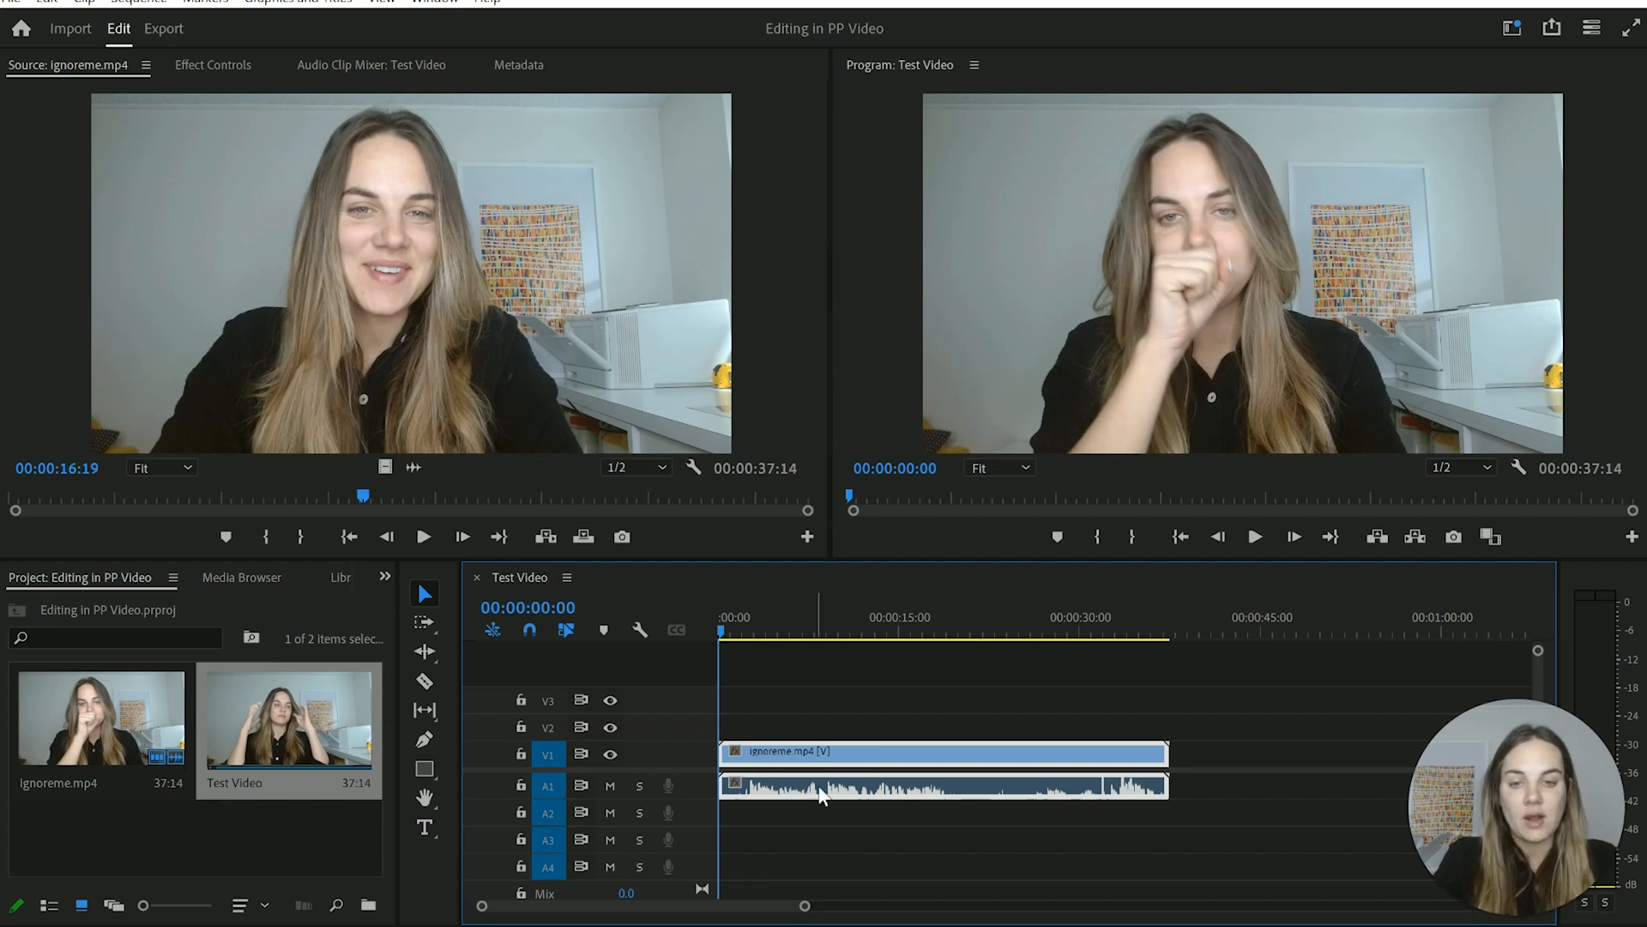
pyautogui.moveTo(821, 755)
pyautogui.mouseDown()
pyautogui.moveTo(938, 759)
pyautogui.moveTo(849, 770)
pyautogui.mouseUp()
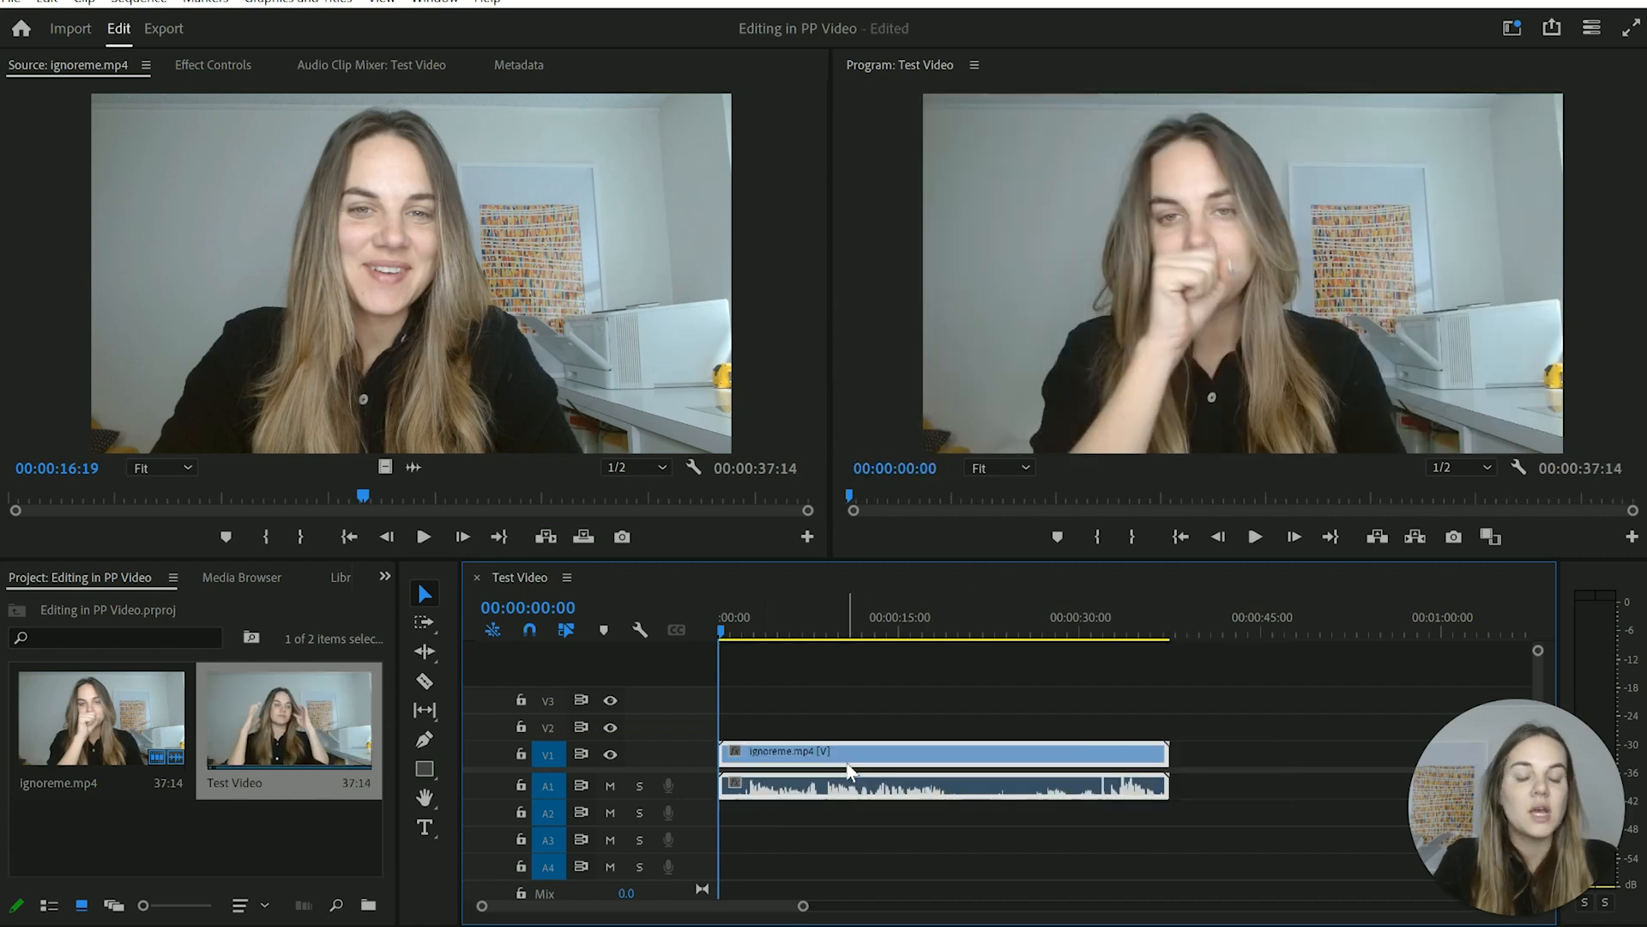
pyautogui.rightClick(853, 758)
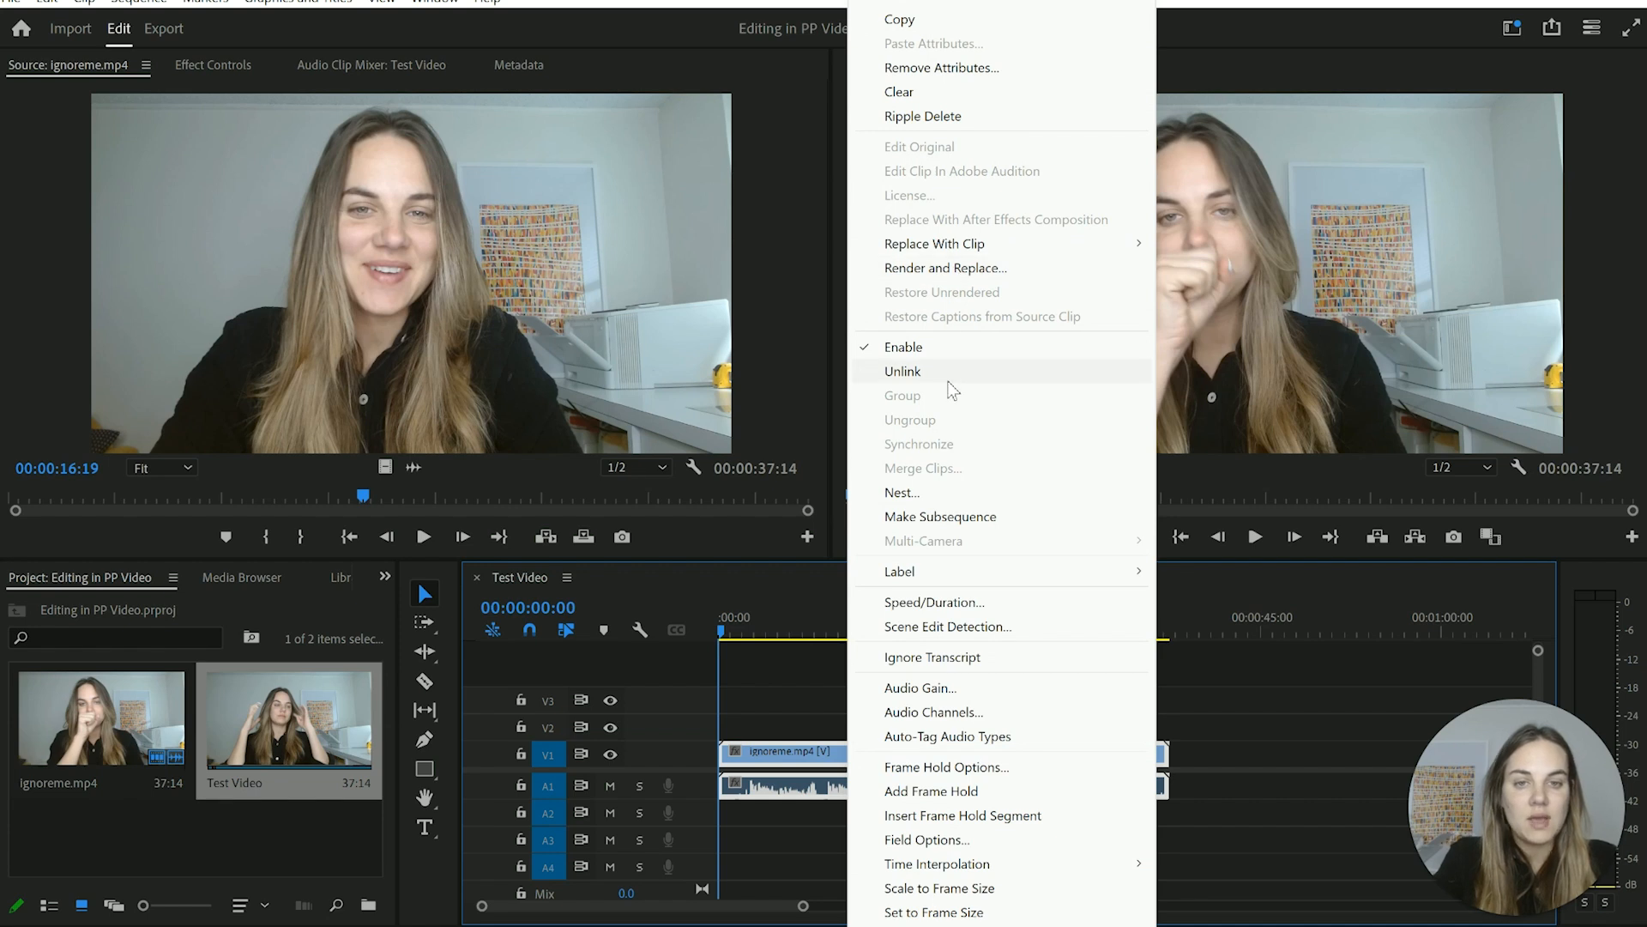
pyautogui.click(1314, 777)
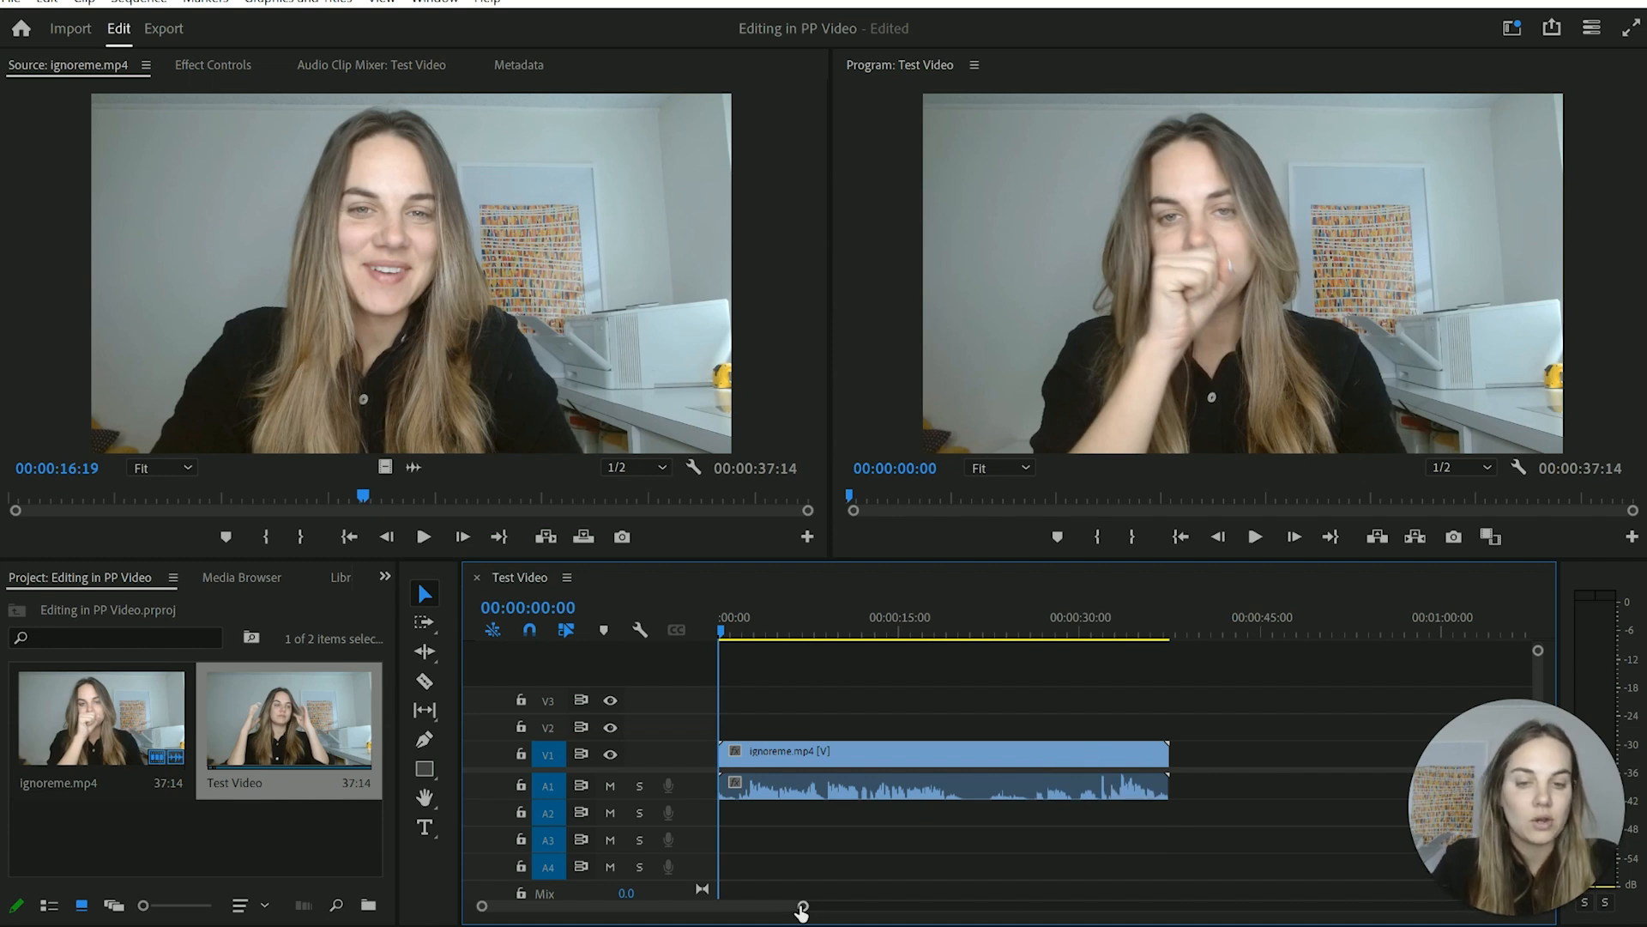
# - Examine the linked video and audio waveform of the ignoreme.mp4 clip in the timeline at a closer zoom
pyautogui.moveTo(803, 907)
pyautogui.mouseDown()
pyautogui.moveTo(743, 908)
pyautogui.moveTo(861, 922)
pyautogui.moveTo(822, 918)
pyautogui.mouseUp()
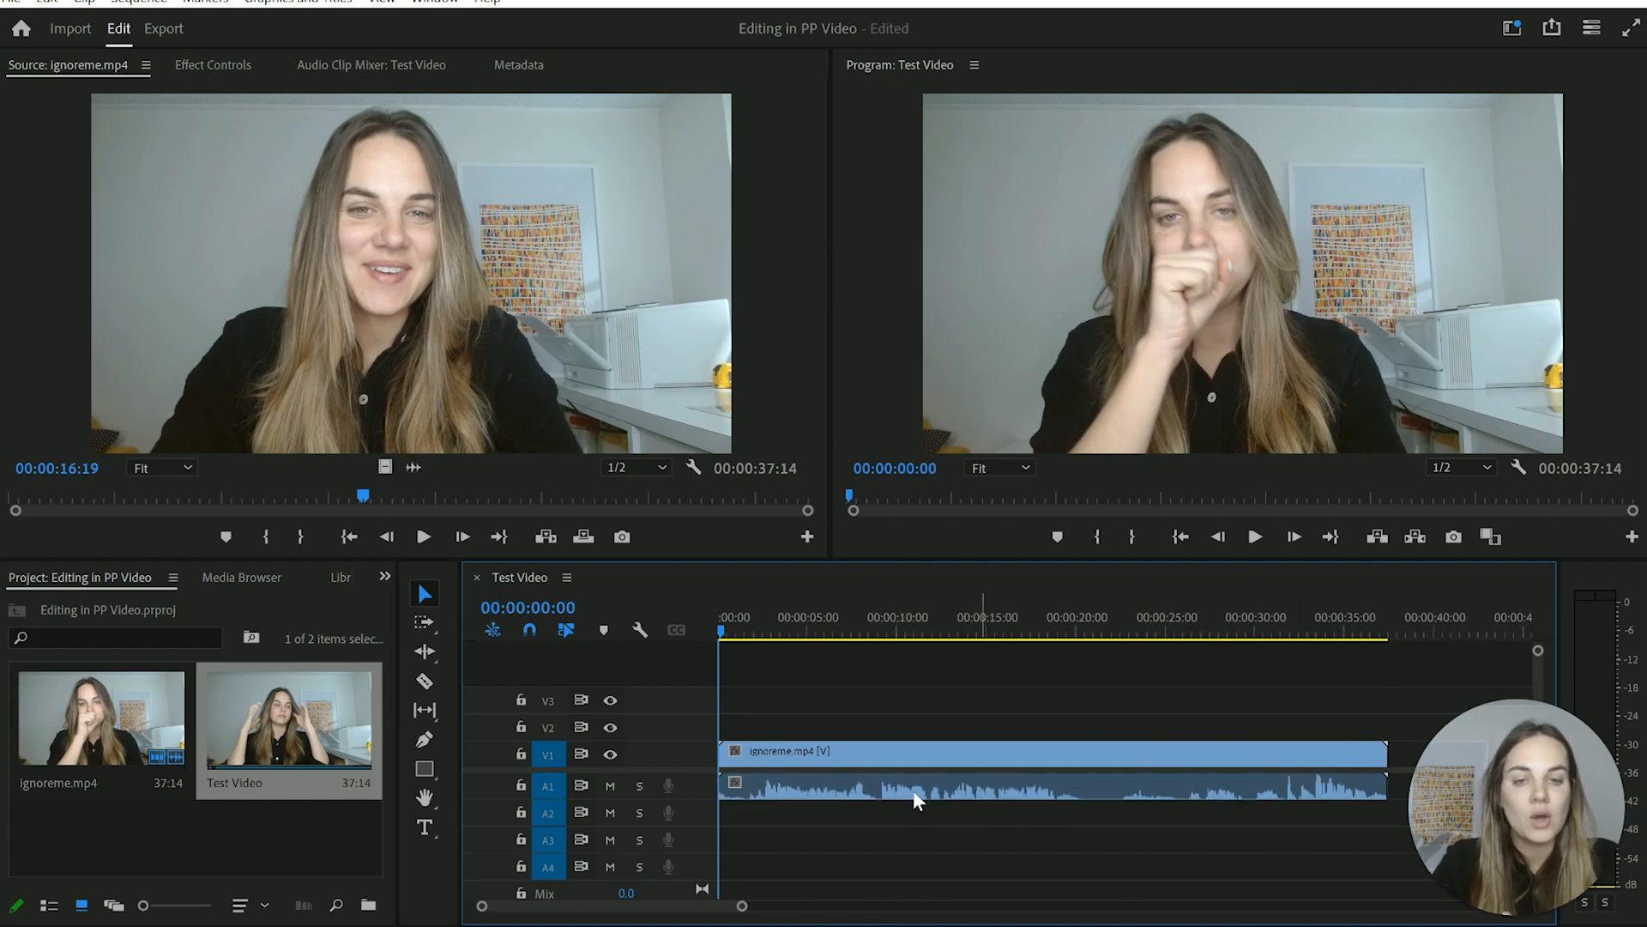
pyautogui.click(822, 786)
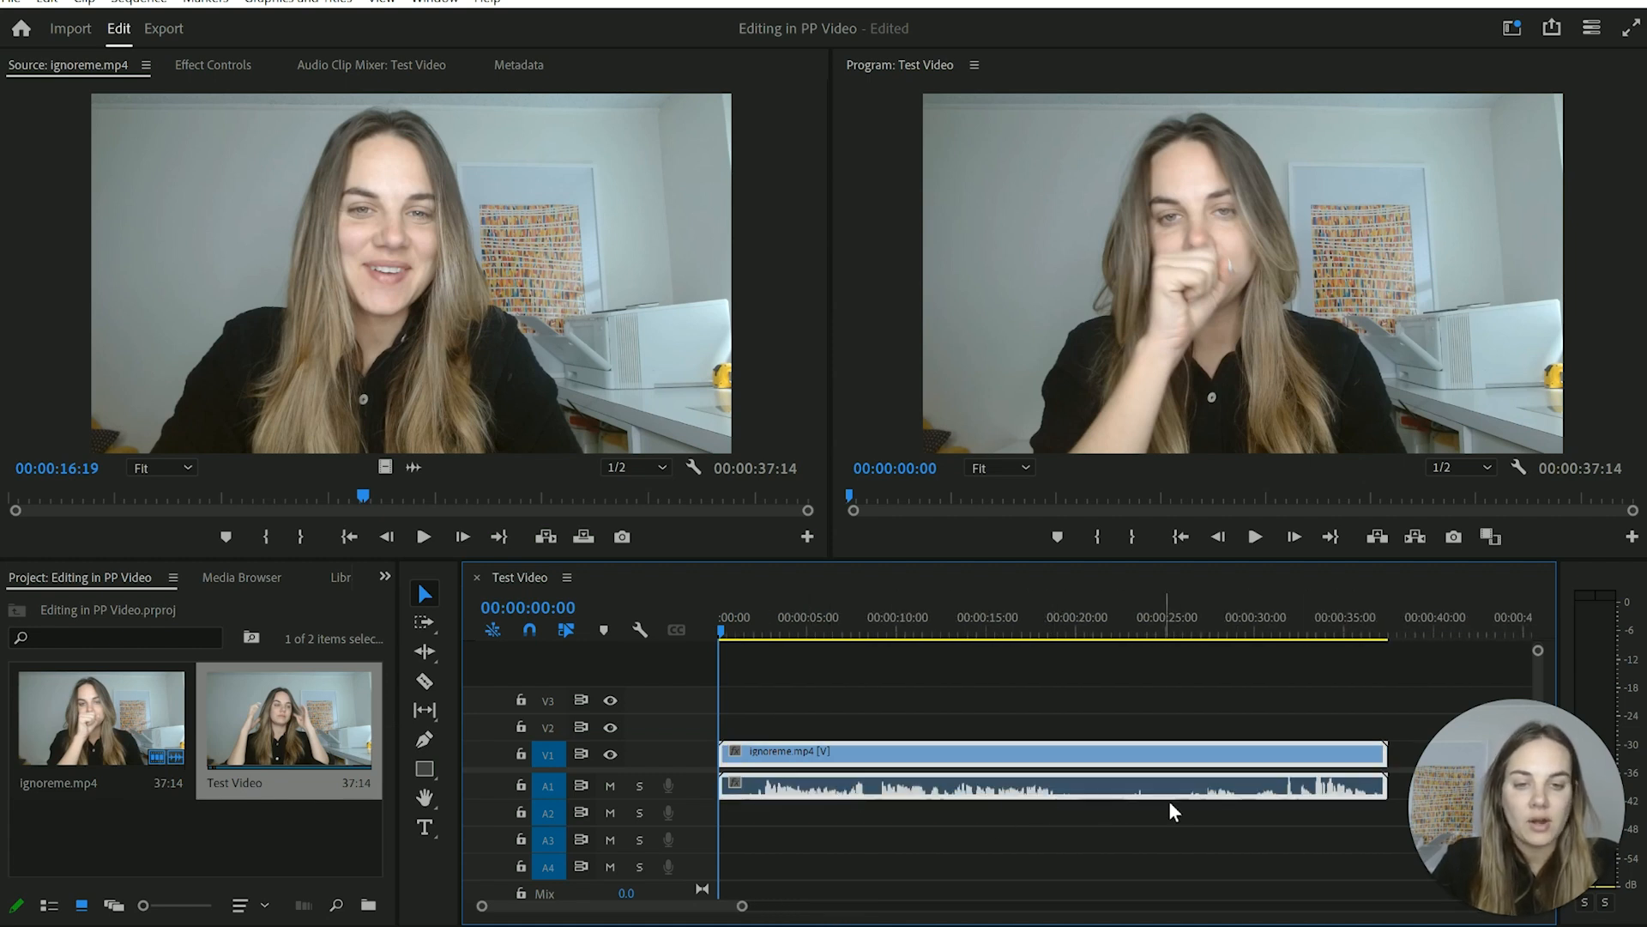
pyautogui.click(968, 845)
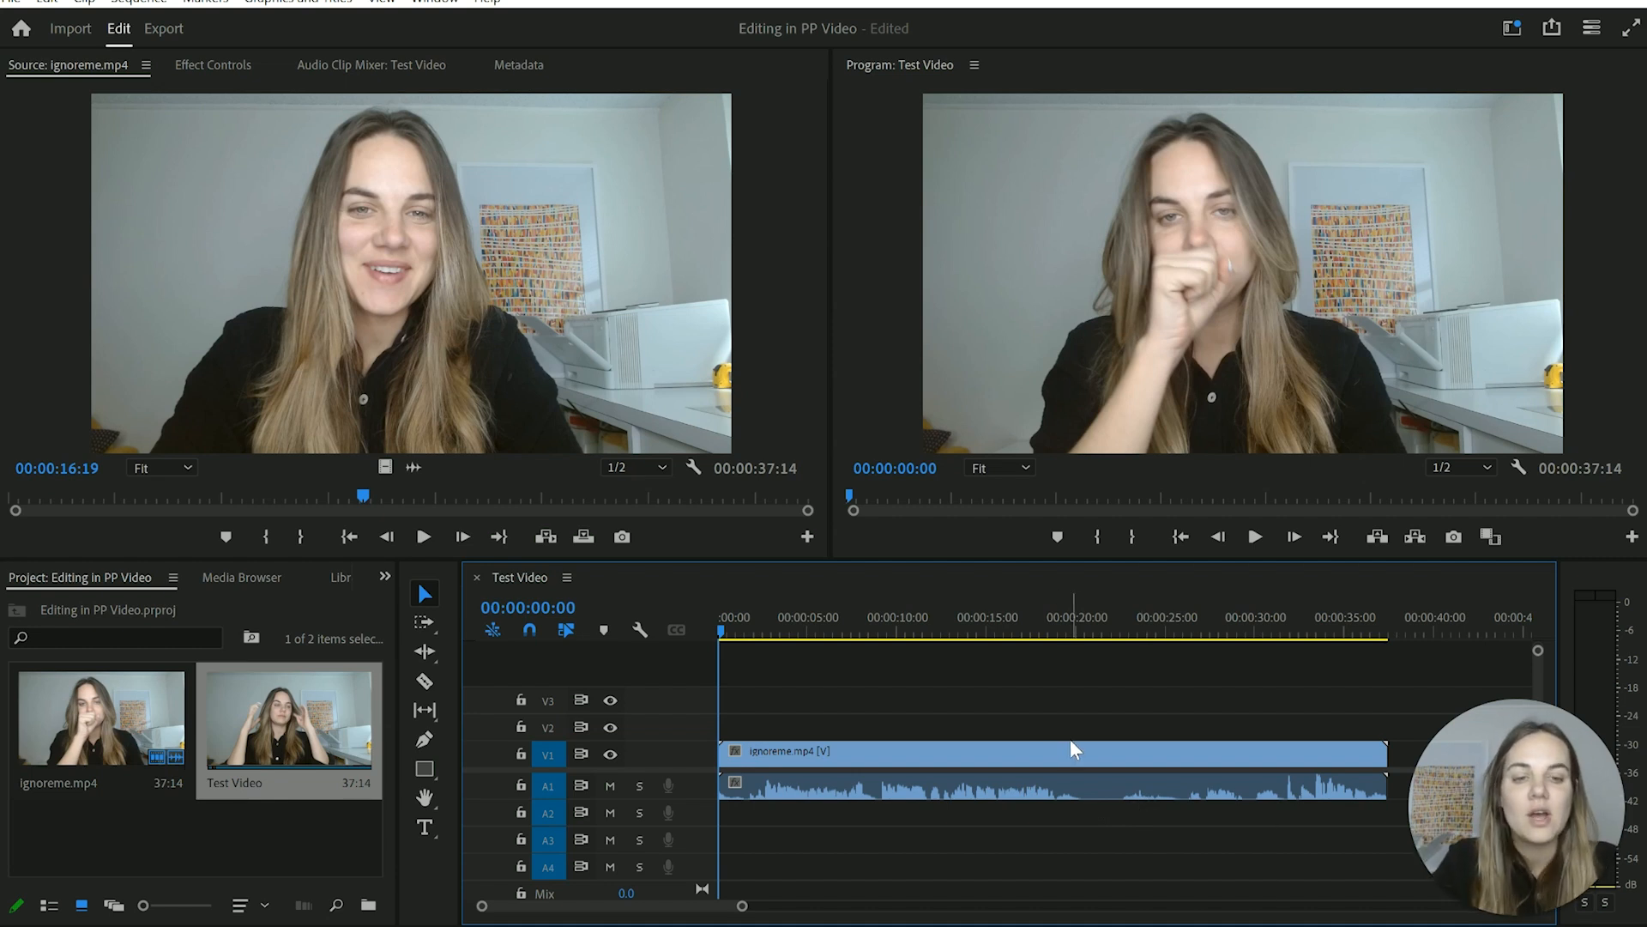
pyautogui.click(1078, 787)
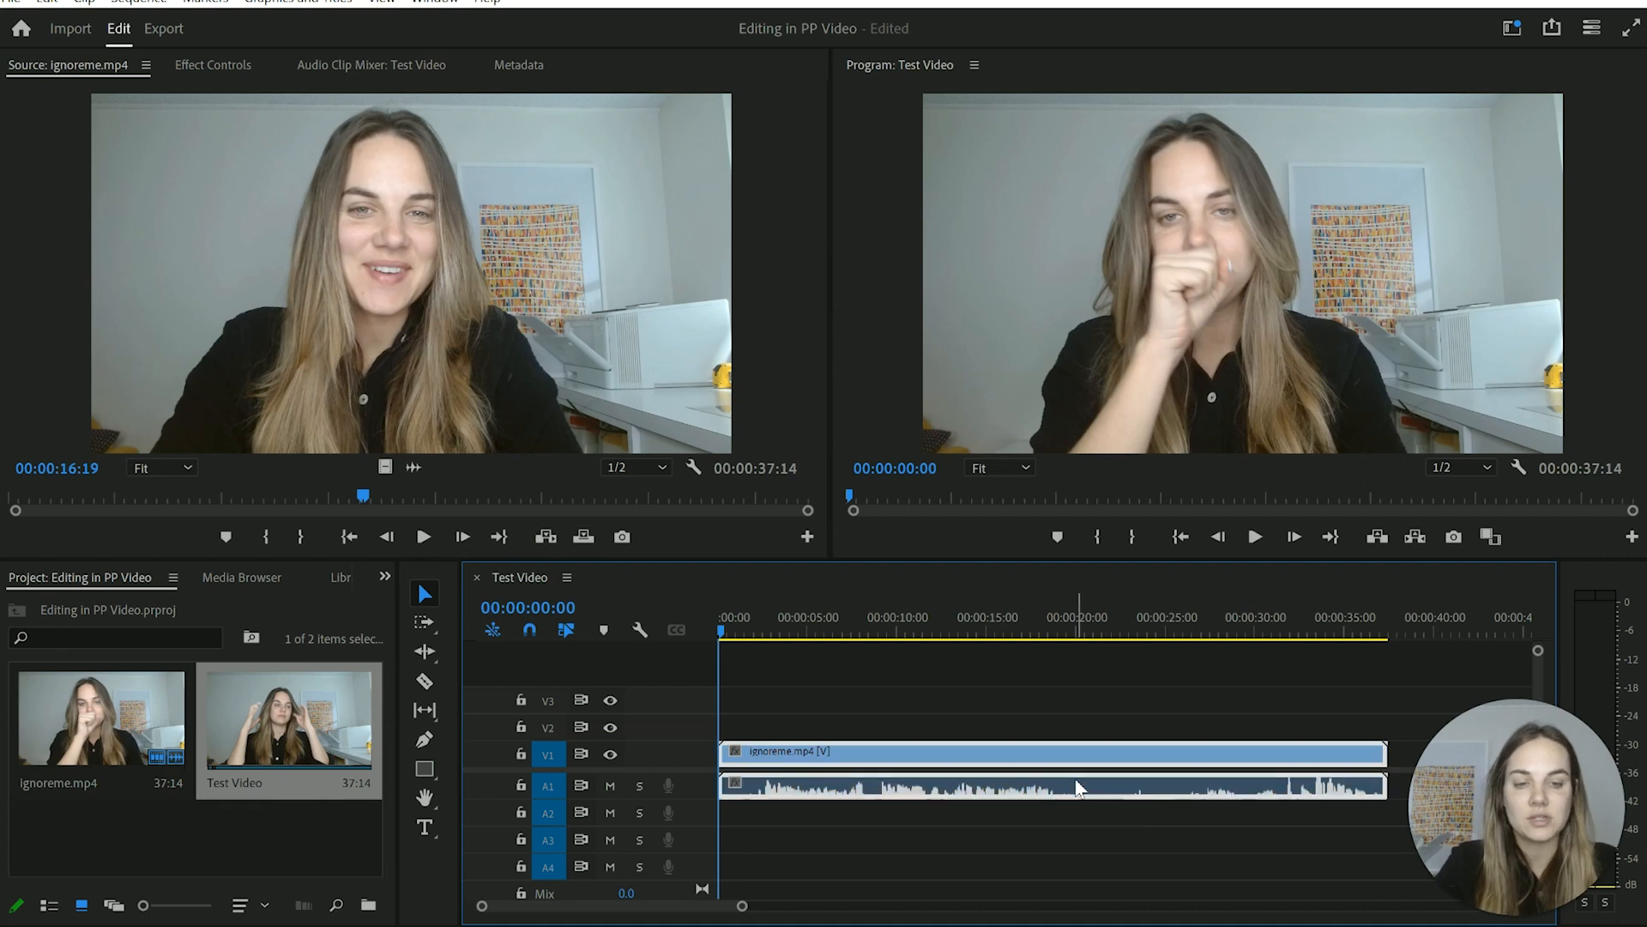
pyautogui.click(1067, 852)
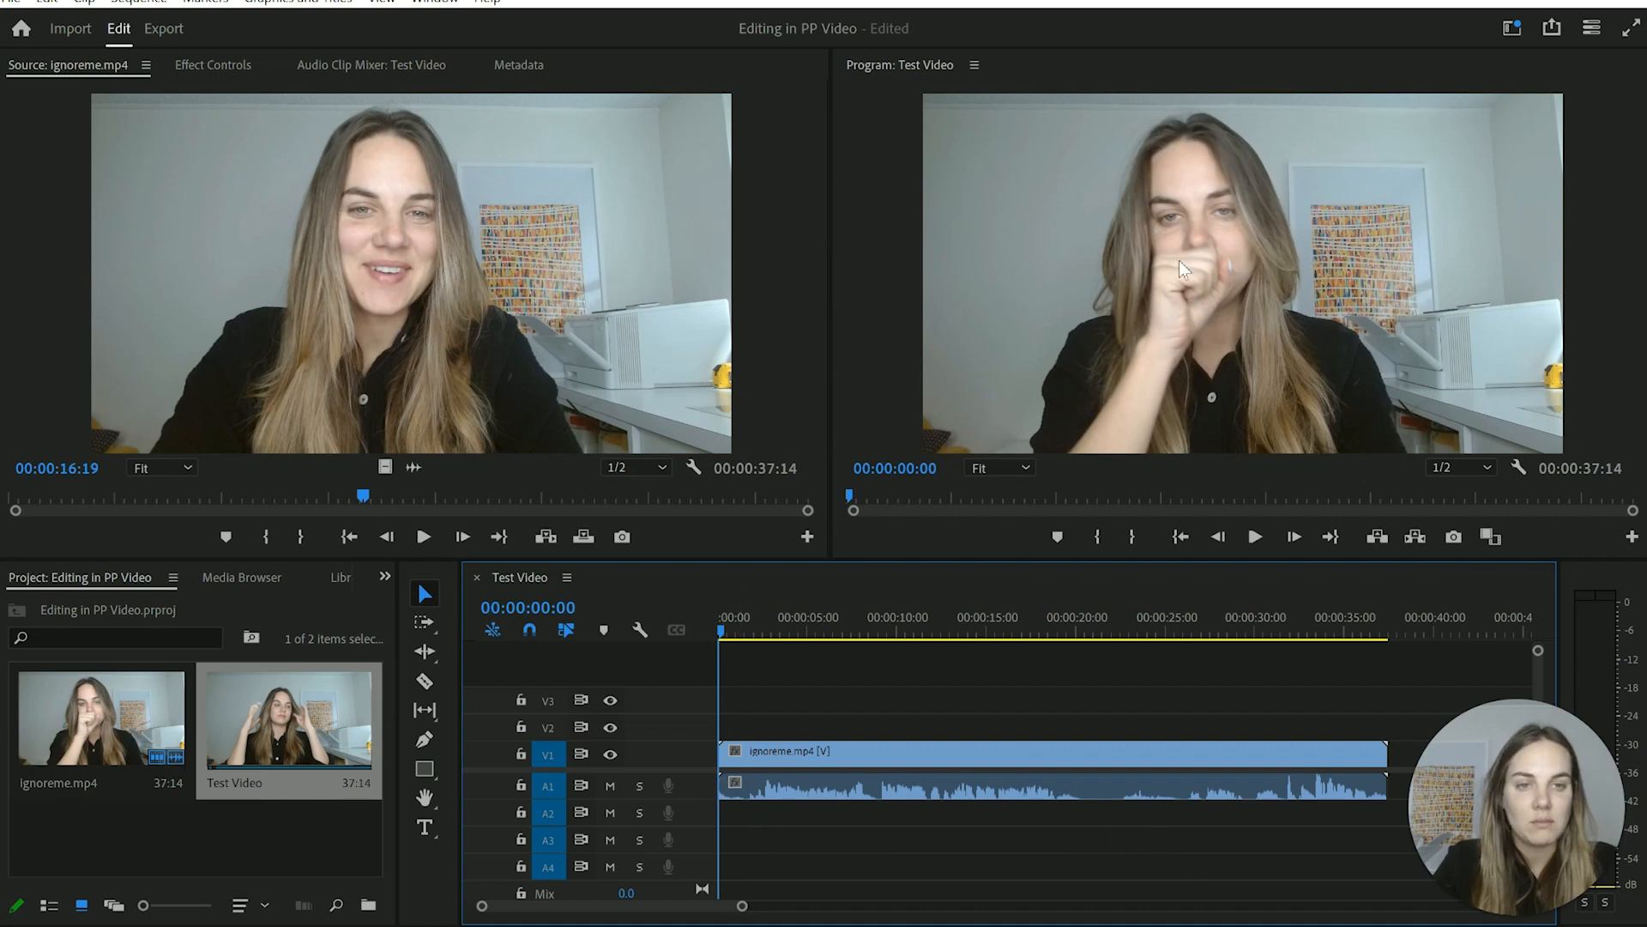
pyautogui.moveTo(718, 629)
pyautogui.mouseDown()
pyautogui.moveTo(765, 635)
pyautogui.moveTo(699, 638)
pyautogui.mouseUp()
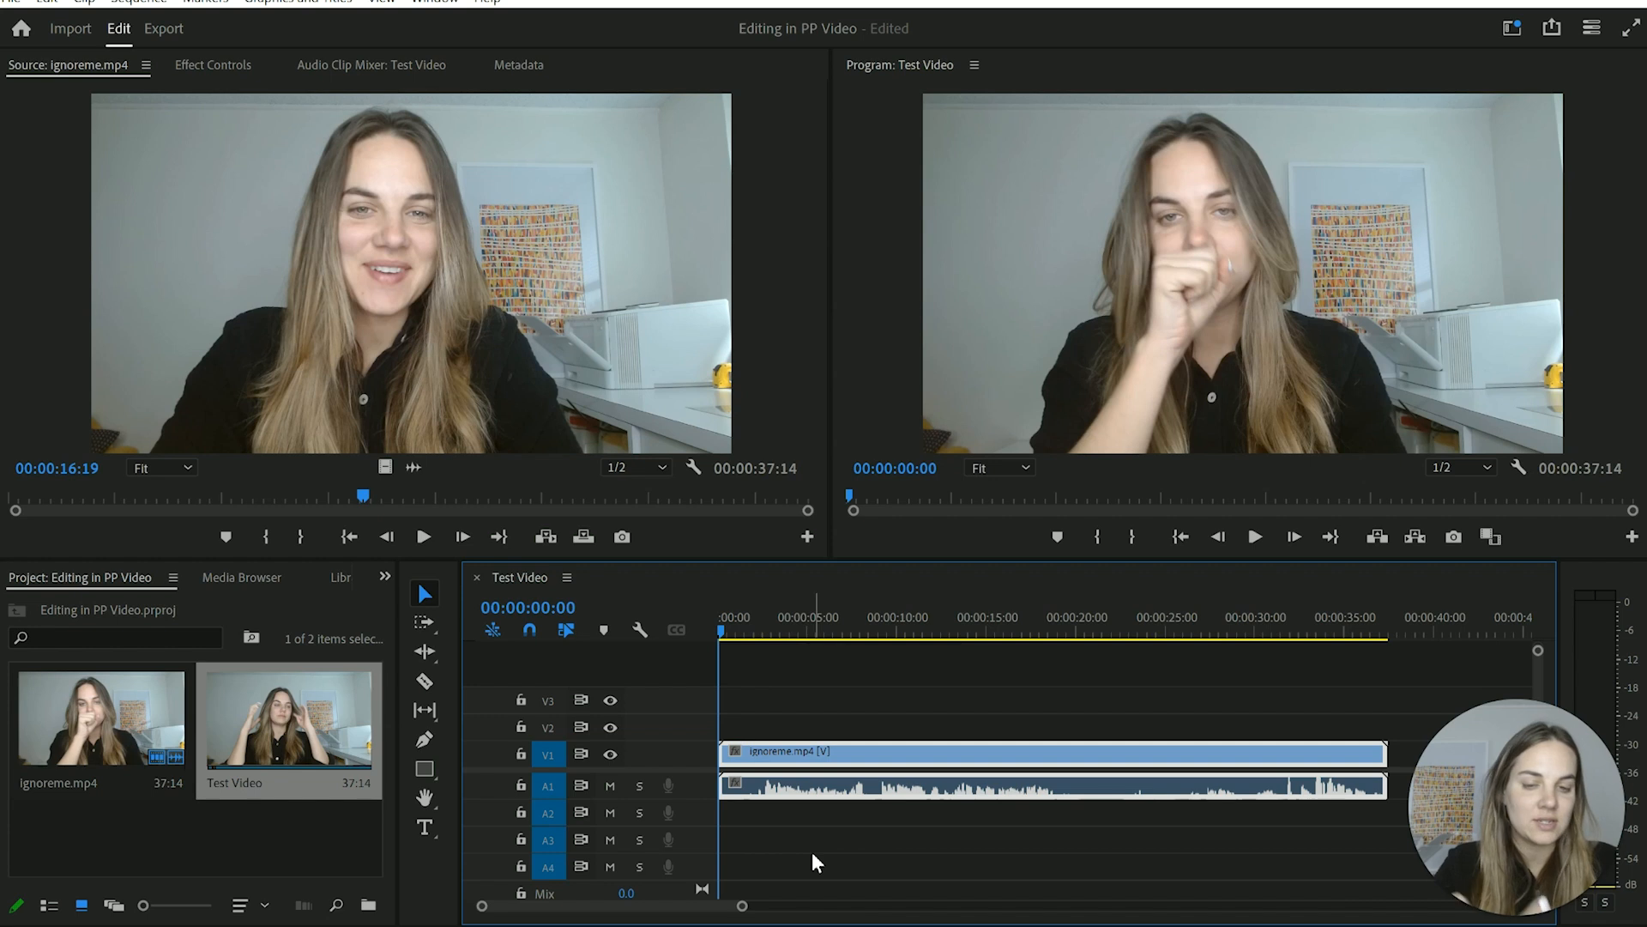
pyautogui.moveTo(742, 905); pyautogui.dragTo(787, 920)
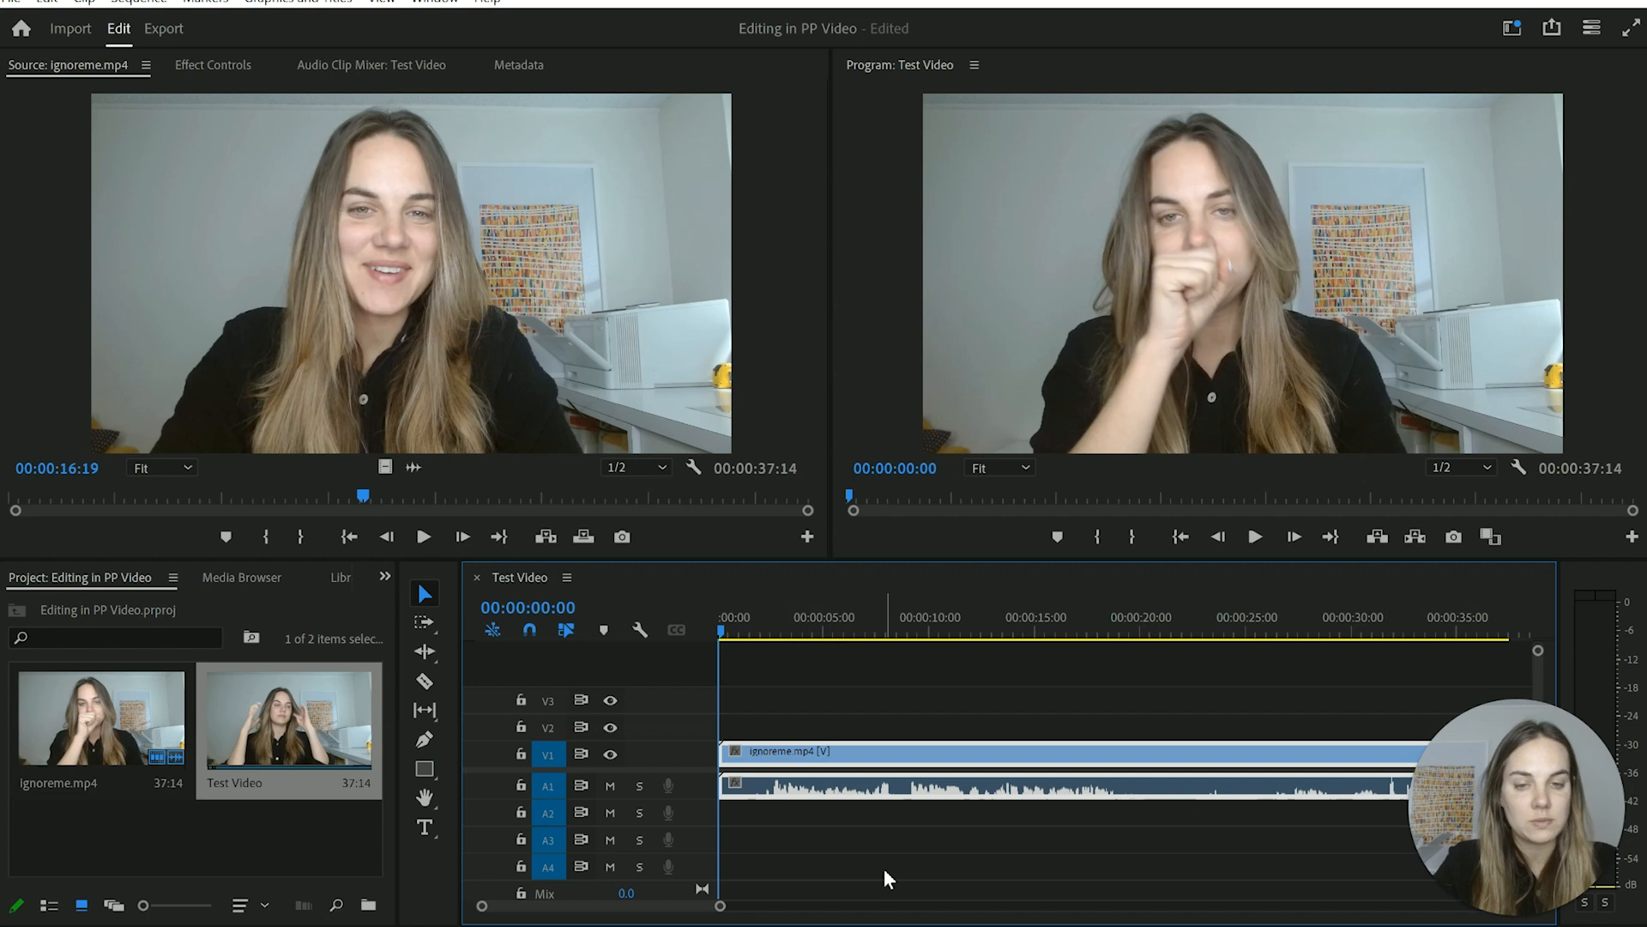
# - Hide and re-show video track V1, lock and unlock audio track A1, and leave the timeline clip deselected
pyautogui.click(610, 754)
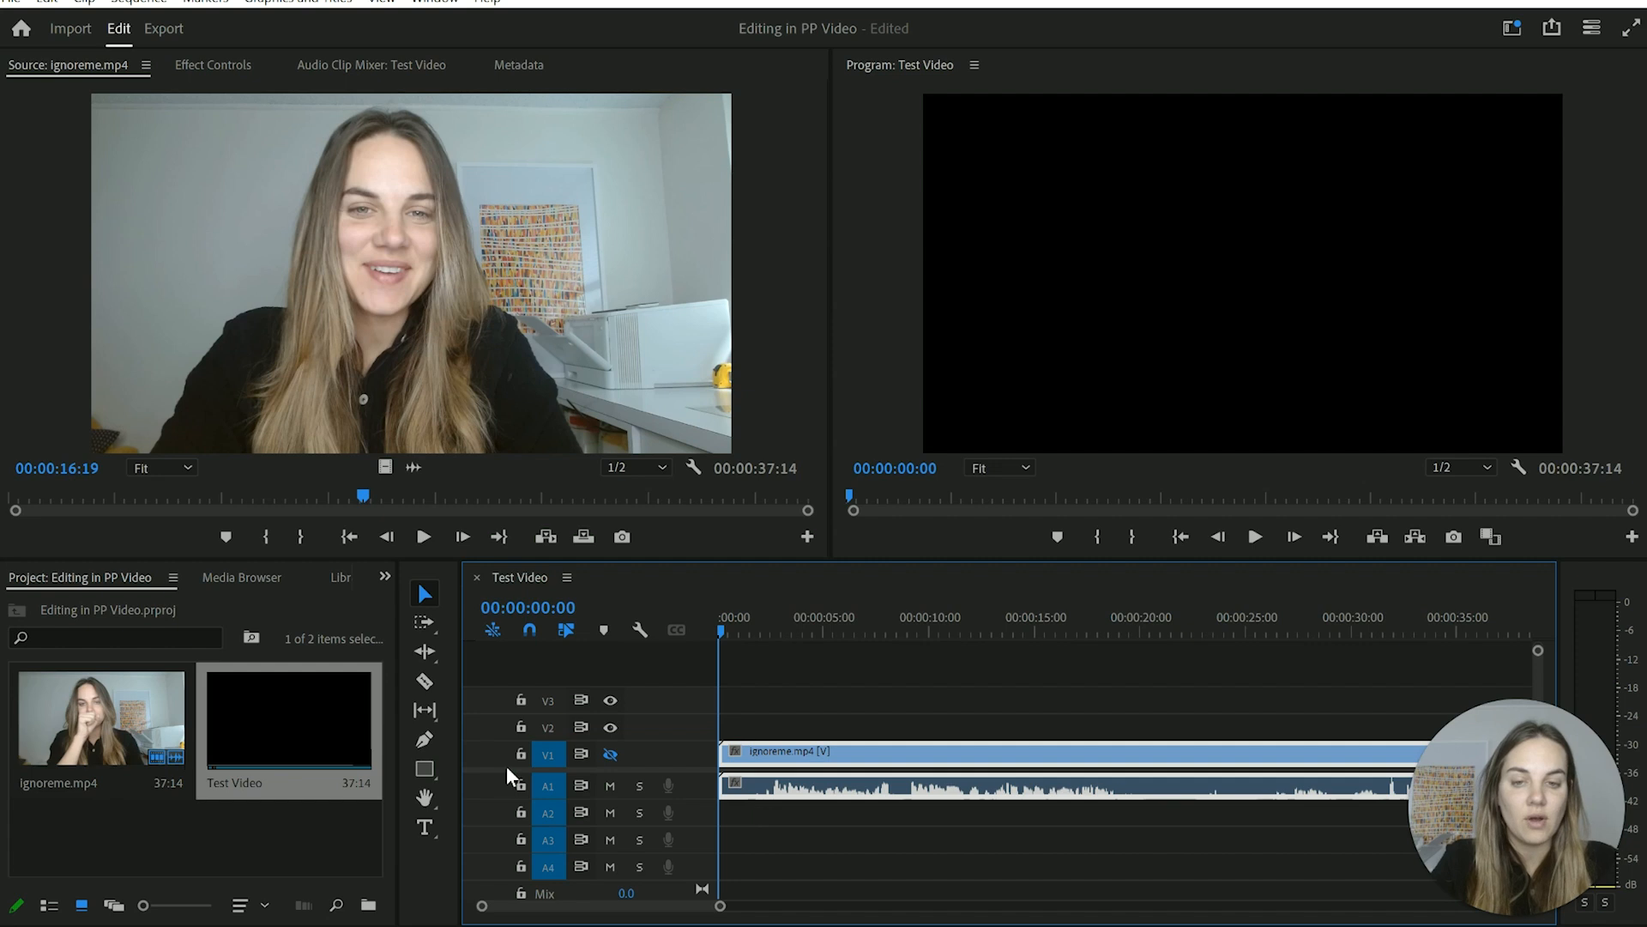
pyautogui.click(608, 756)
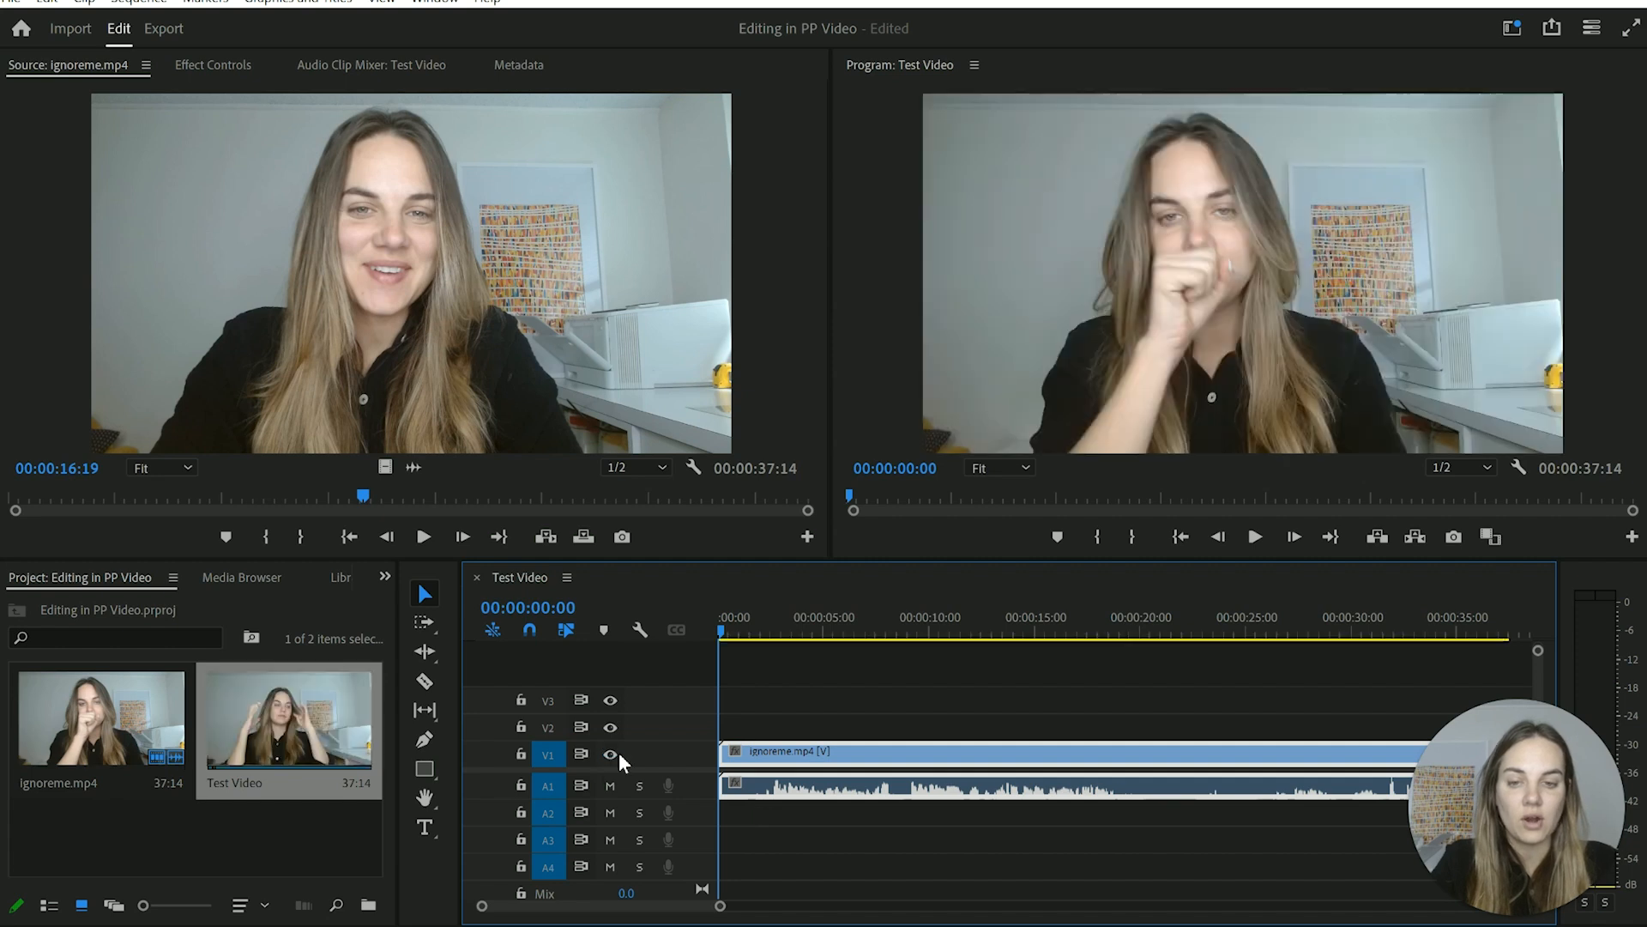
pyautogui.click(520, 786)
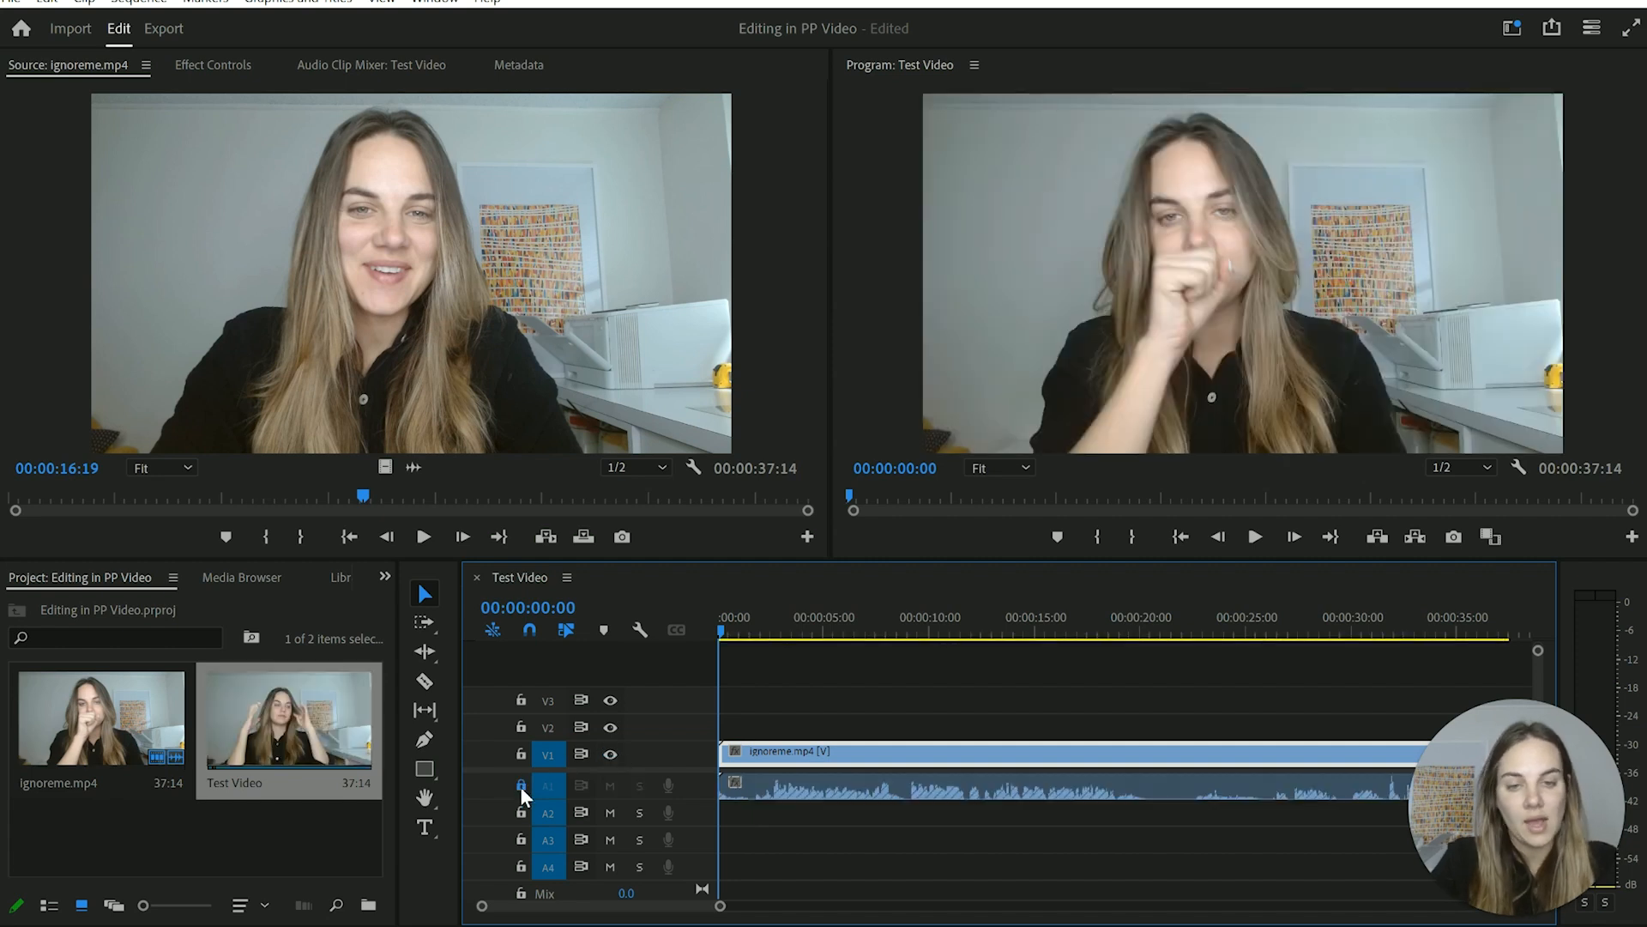
pyautogui.click(520, 786)
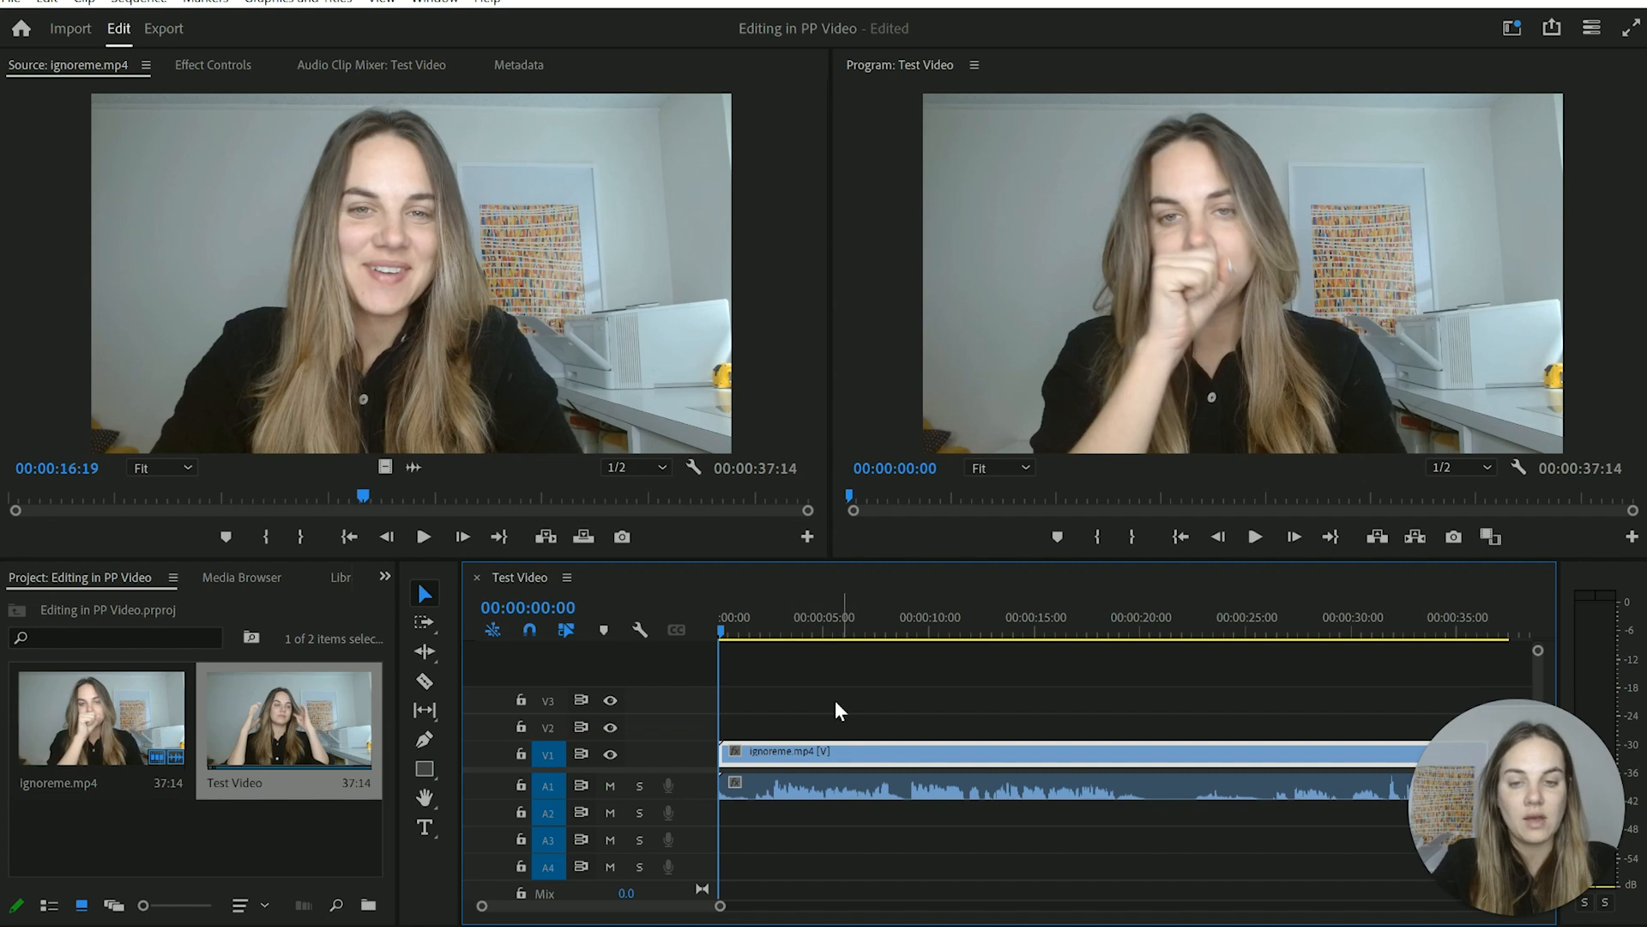
pyautogui.click(767, 727)
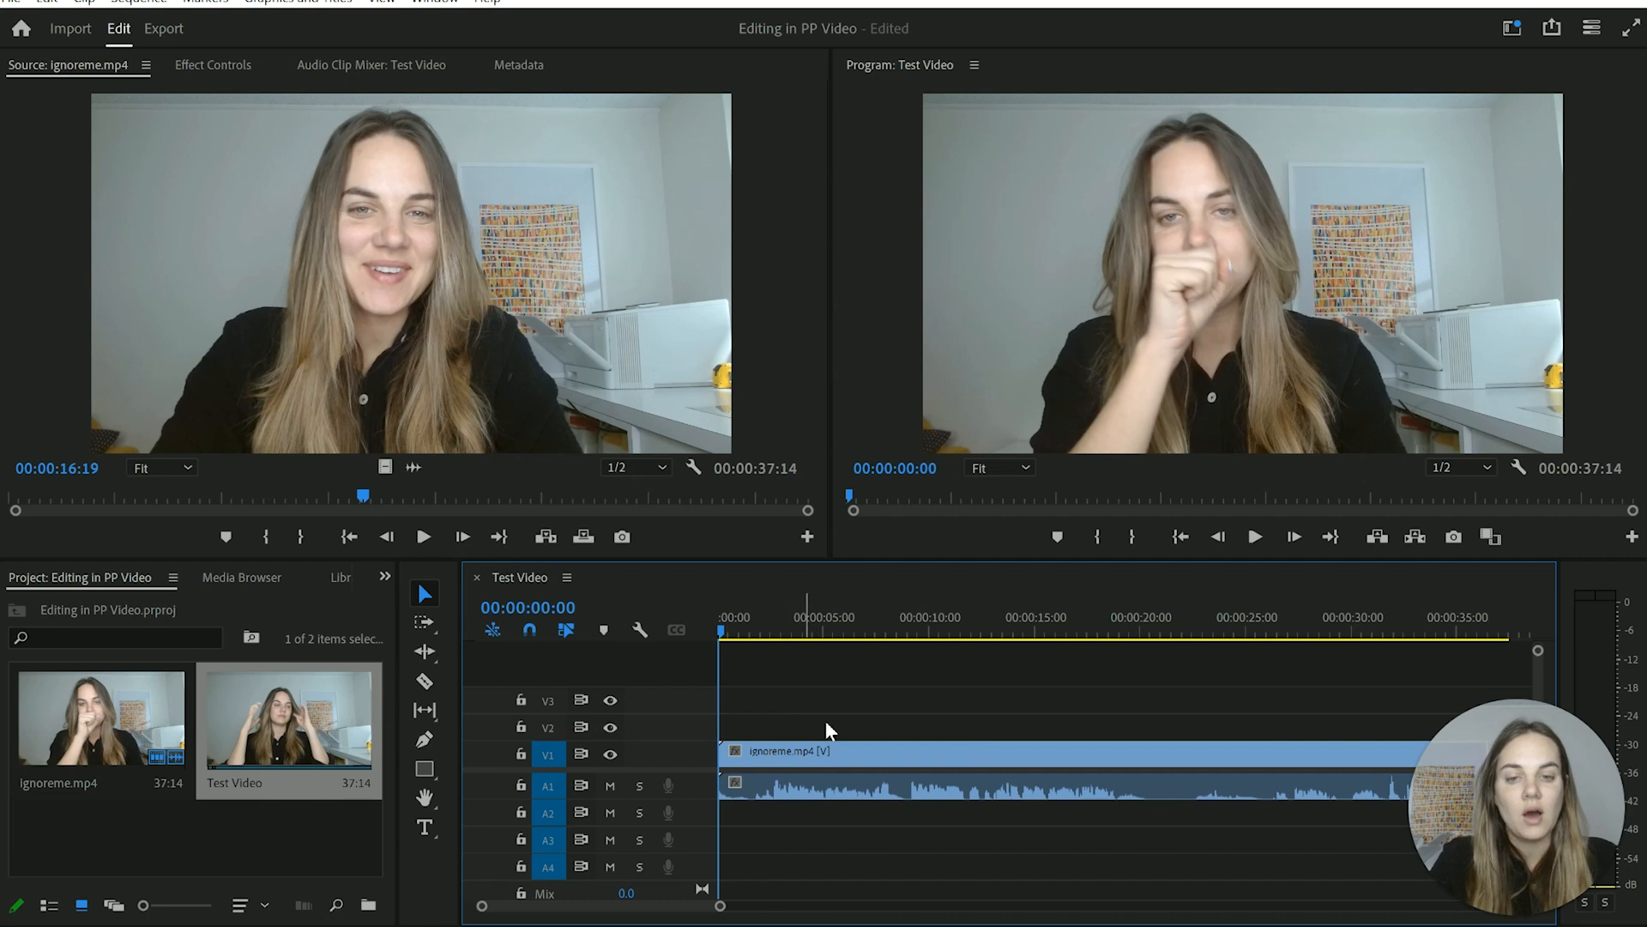
pyautogui.click(865, 758)
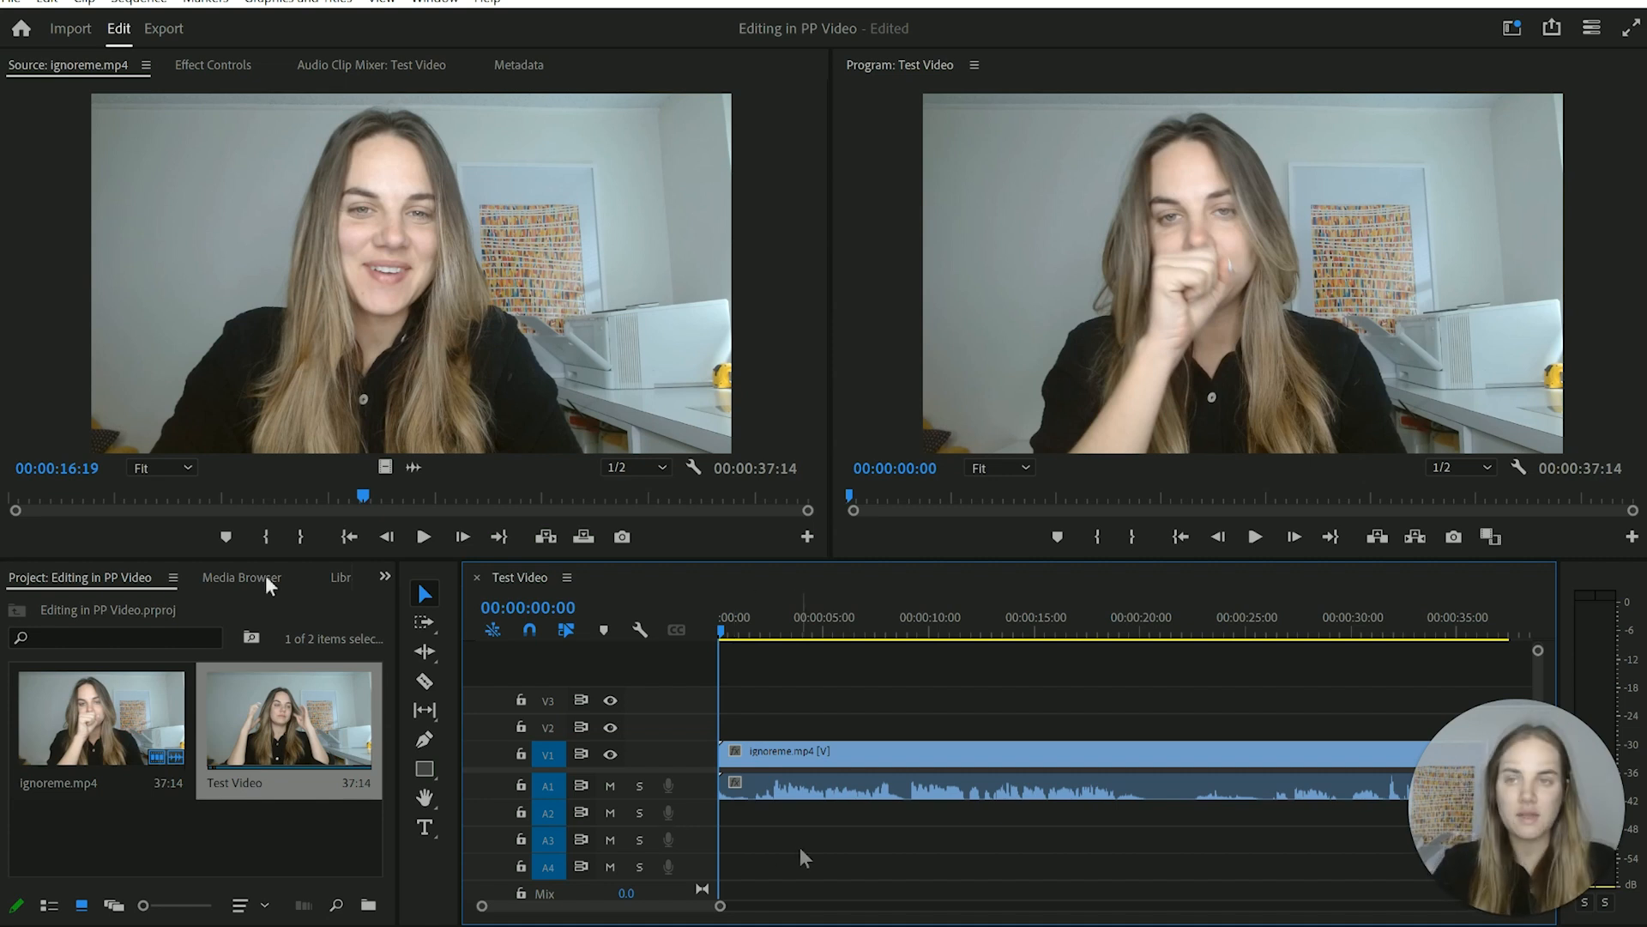
# - Mark an In point at 00:00:17:28 and an Out point at 00:00:21:17 on ignoreme.mp4 in the Source monitor
pyautogui.click(145, 717)
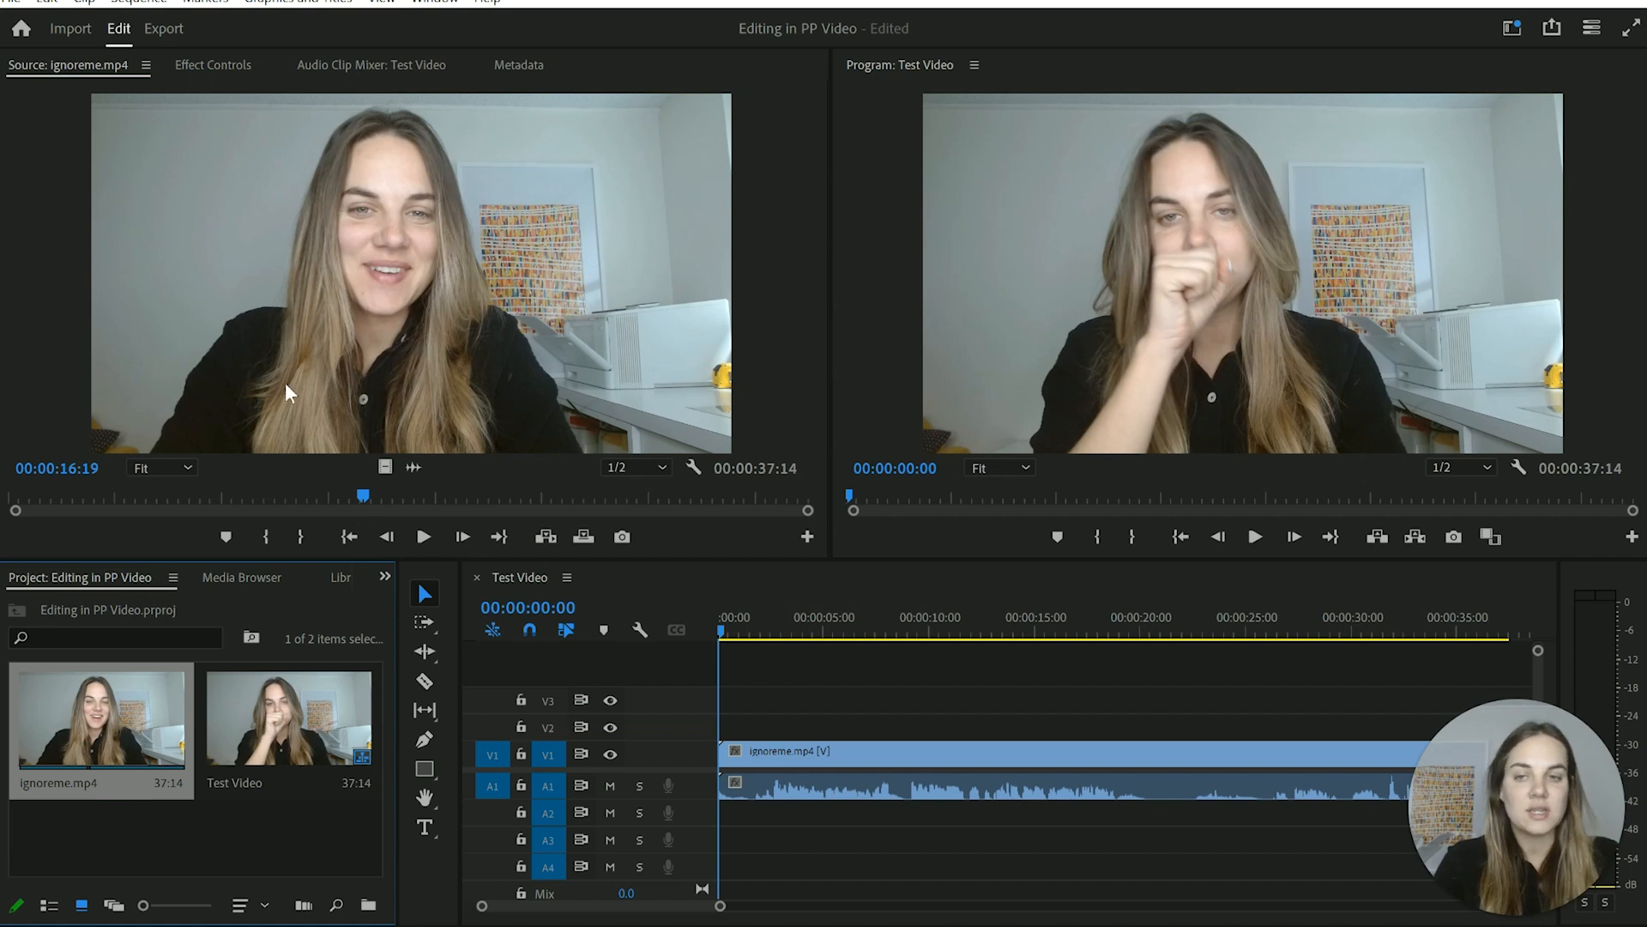
pyautogui.moveTo(364, 495); pyautogui.dragTo(391, 521)
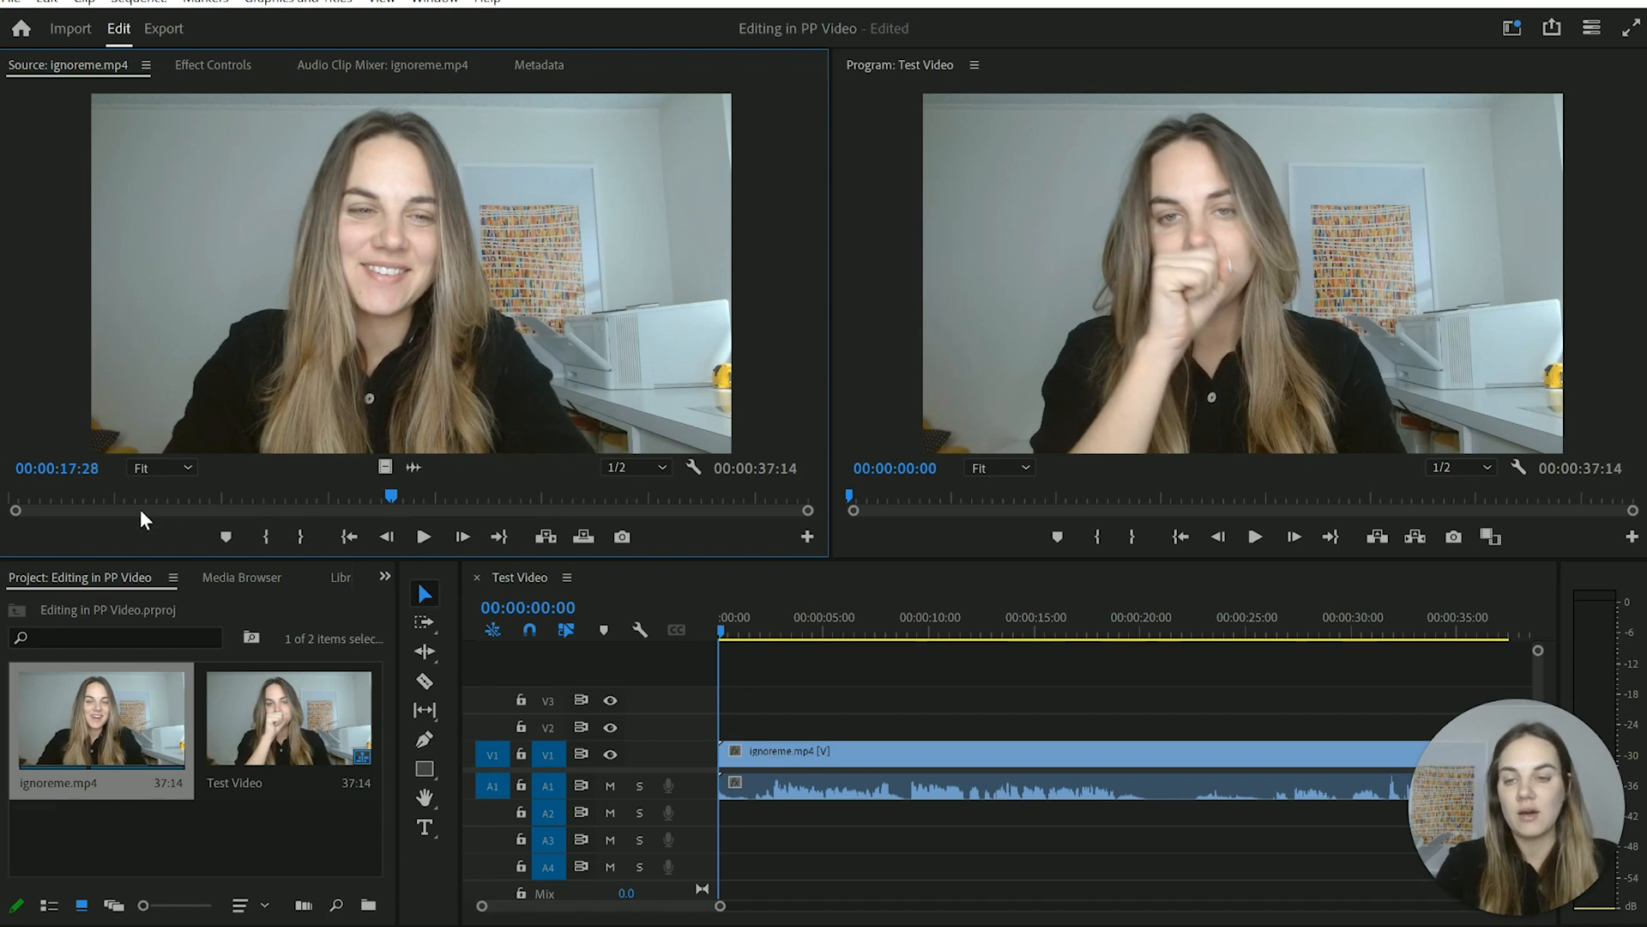
pyautogui.click(267, 537)
pyautogui.moveTo(389, 502); pyautogui.dragTo(466, 503)
pyautogui.click(297, 537)
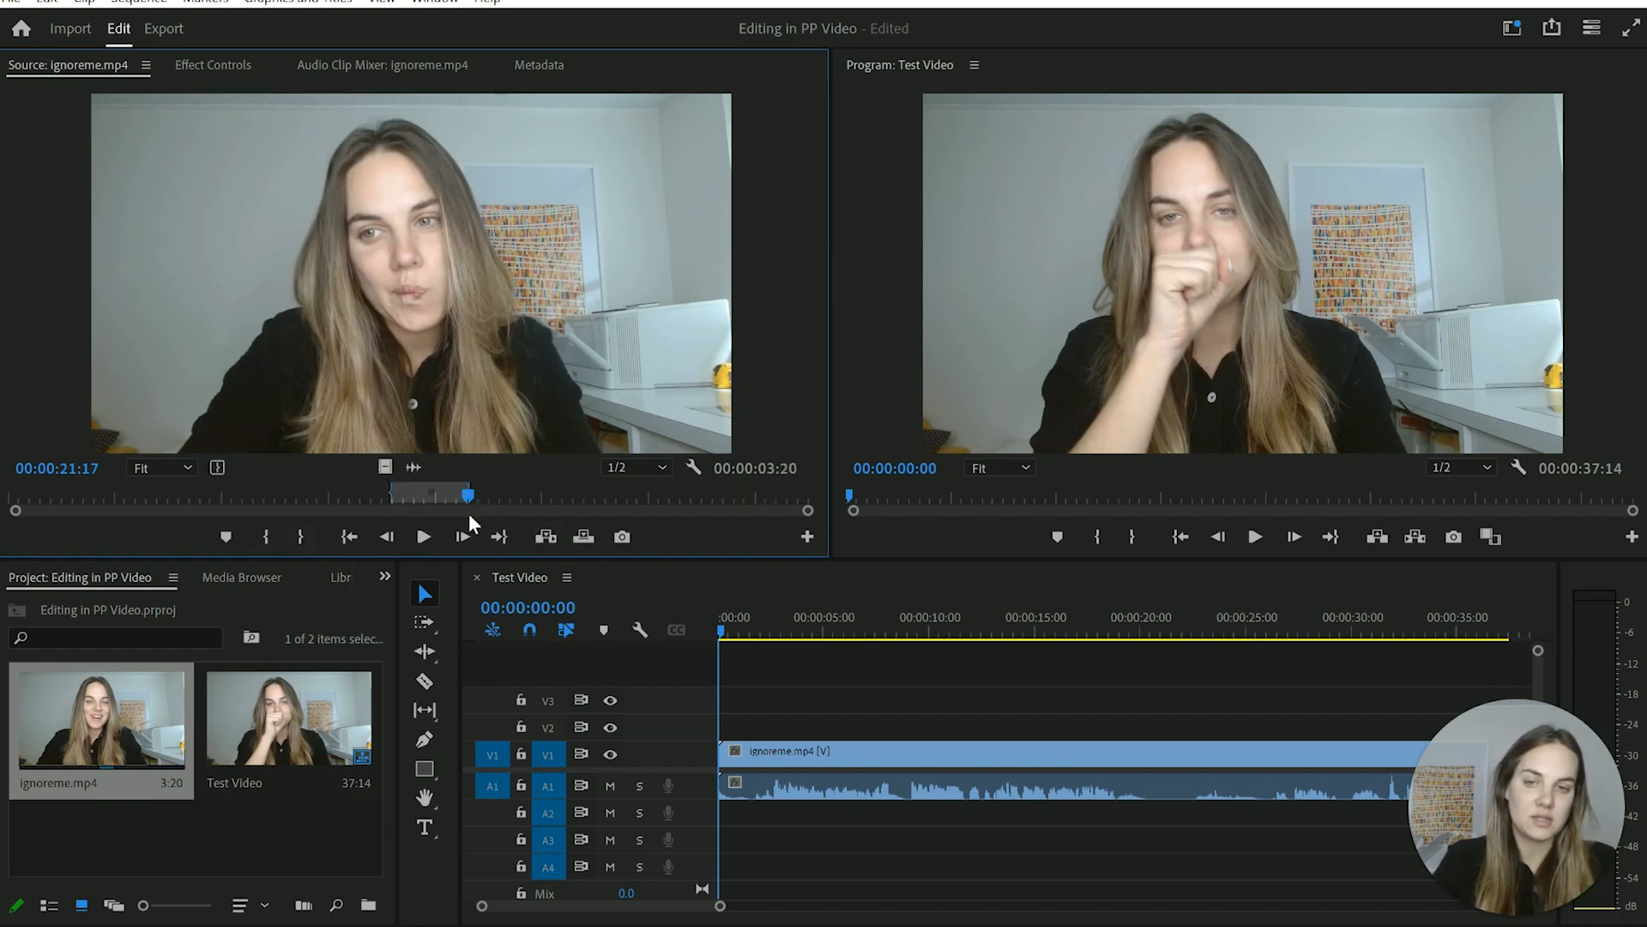
# - Insert the marked ignoreme.mp4 portion at the end of the existing clip in the Test Video sequence and check its first frames
pyautogui.hscroll(5, 1171, 823)
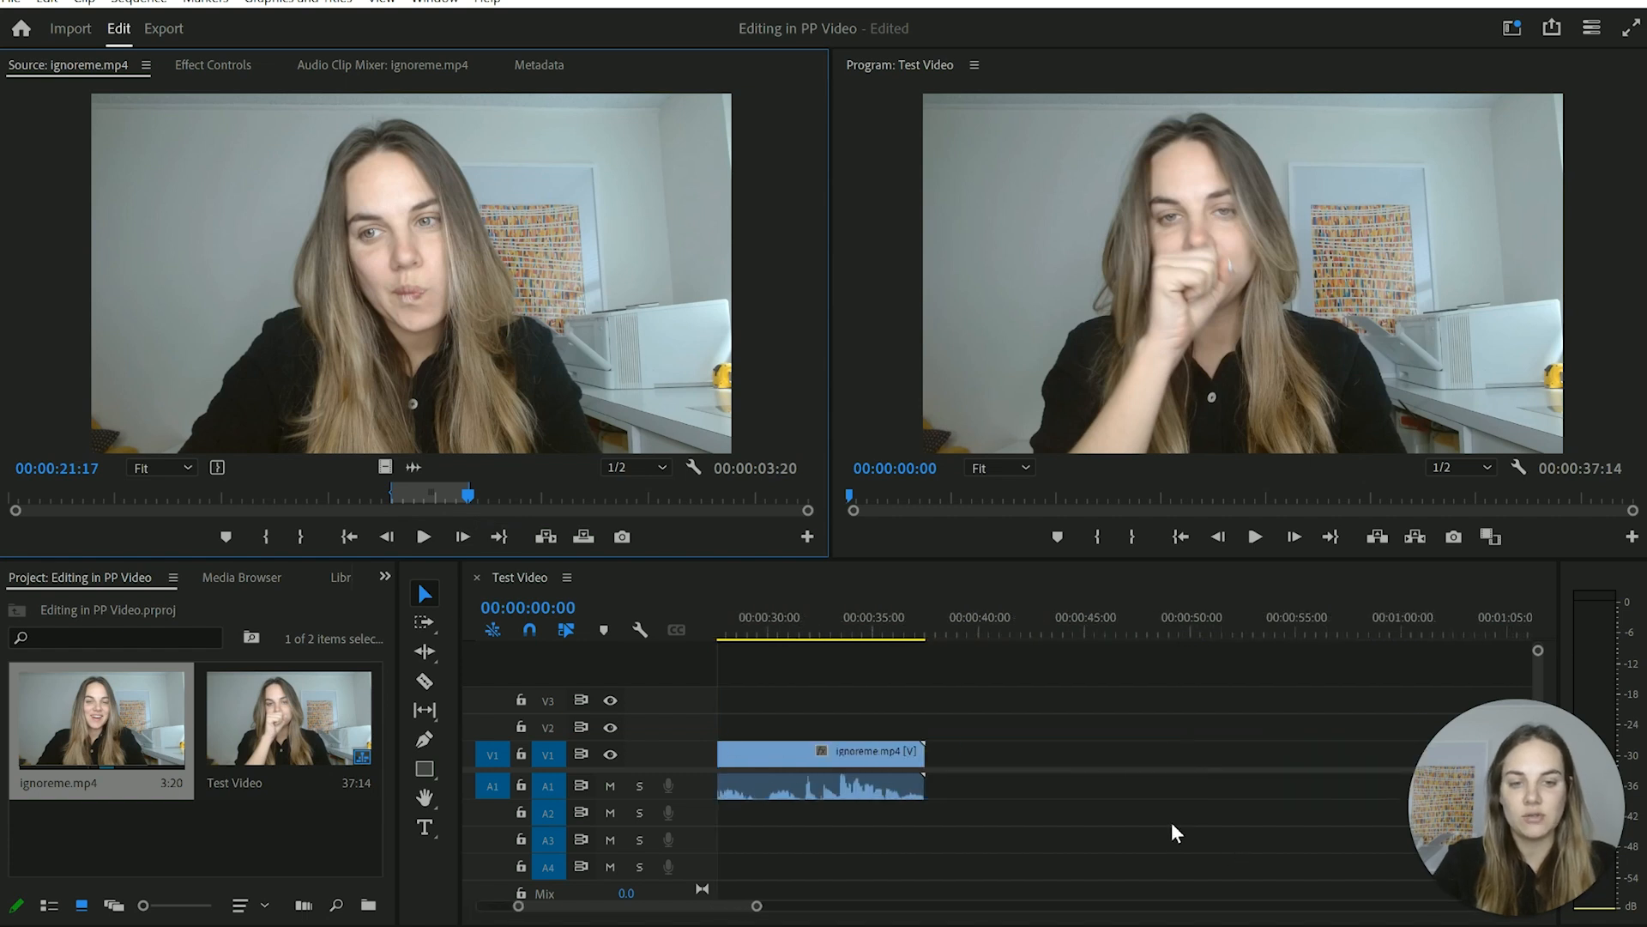
pyautogui.click(929, 629)
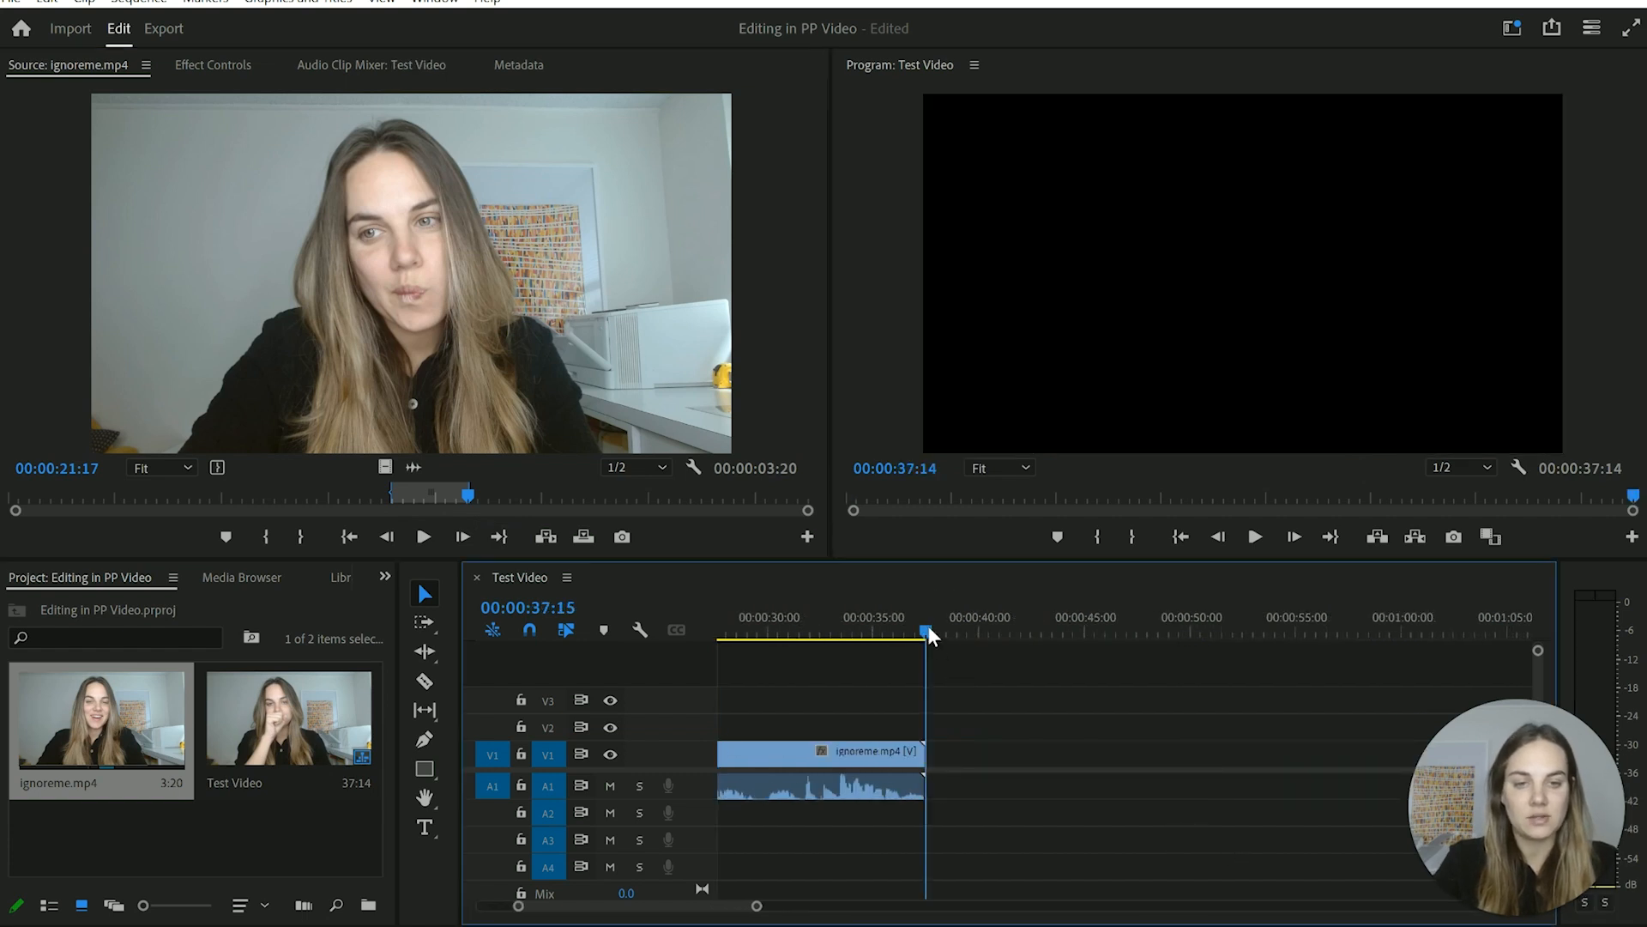
pyautogui.click(549, 538)
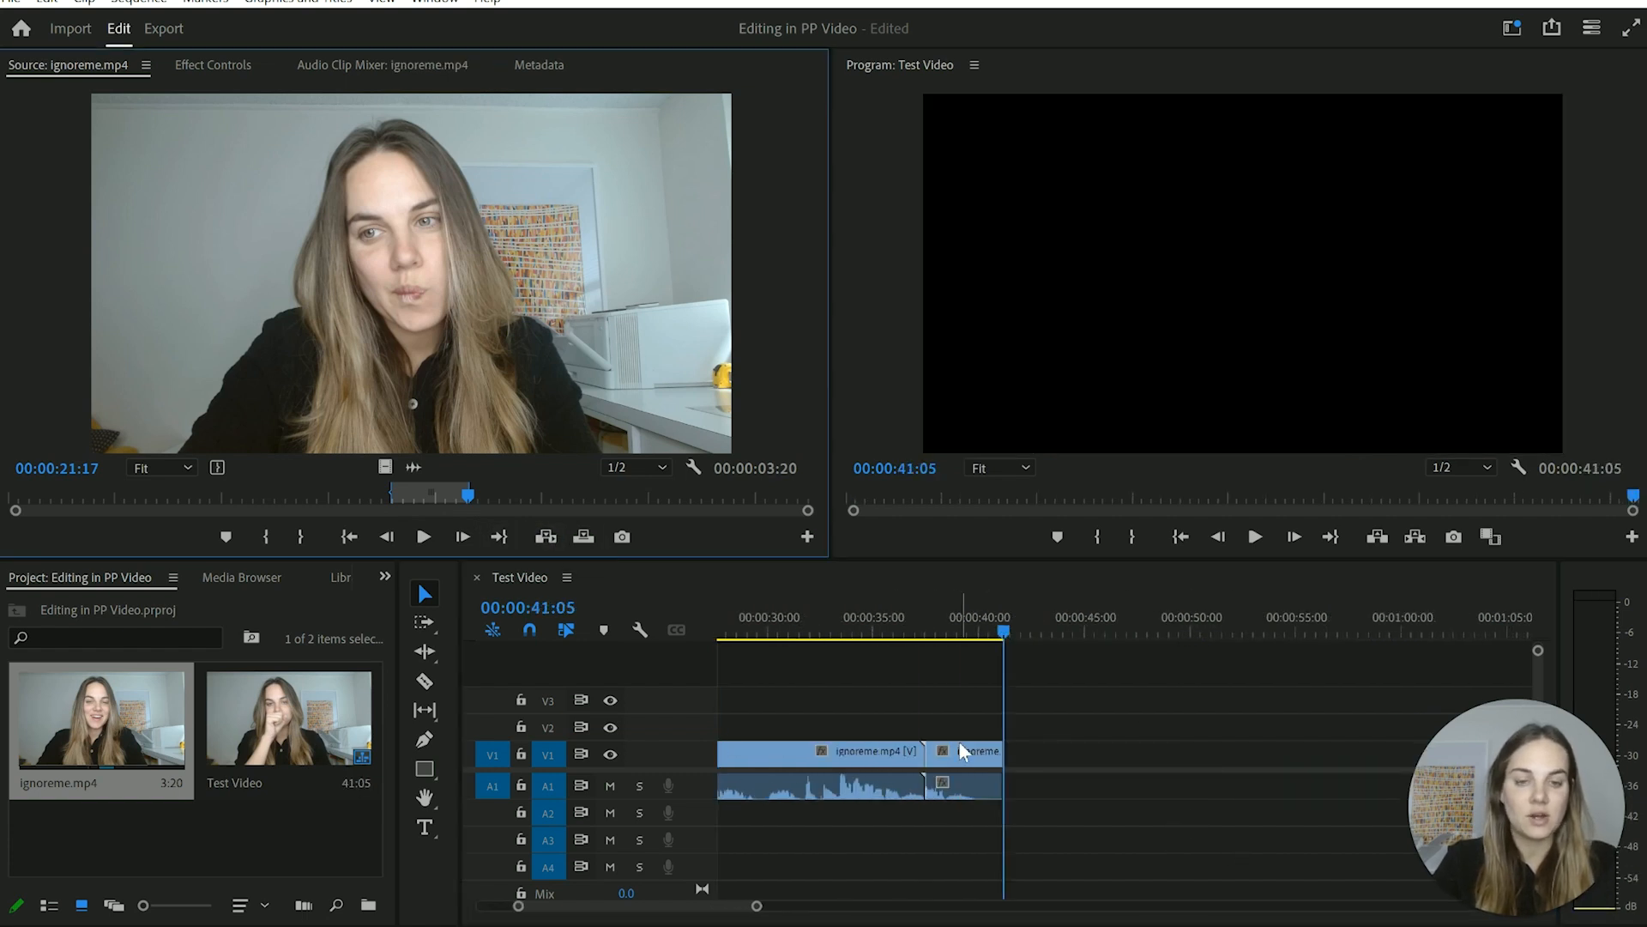
pyautogui.moveTo(924, 618)
pyautogui.mouseDown()
pyautogui.moveTo(959, 621)
pyautogui.moveTo(937, 621)
pyautogui.mouseUp()
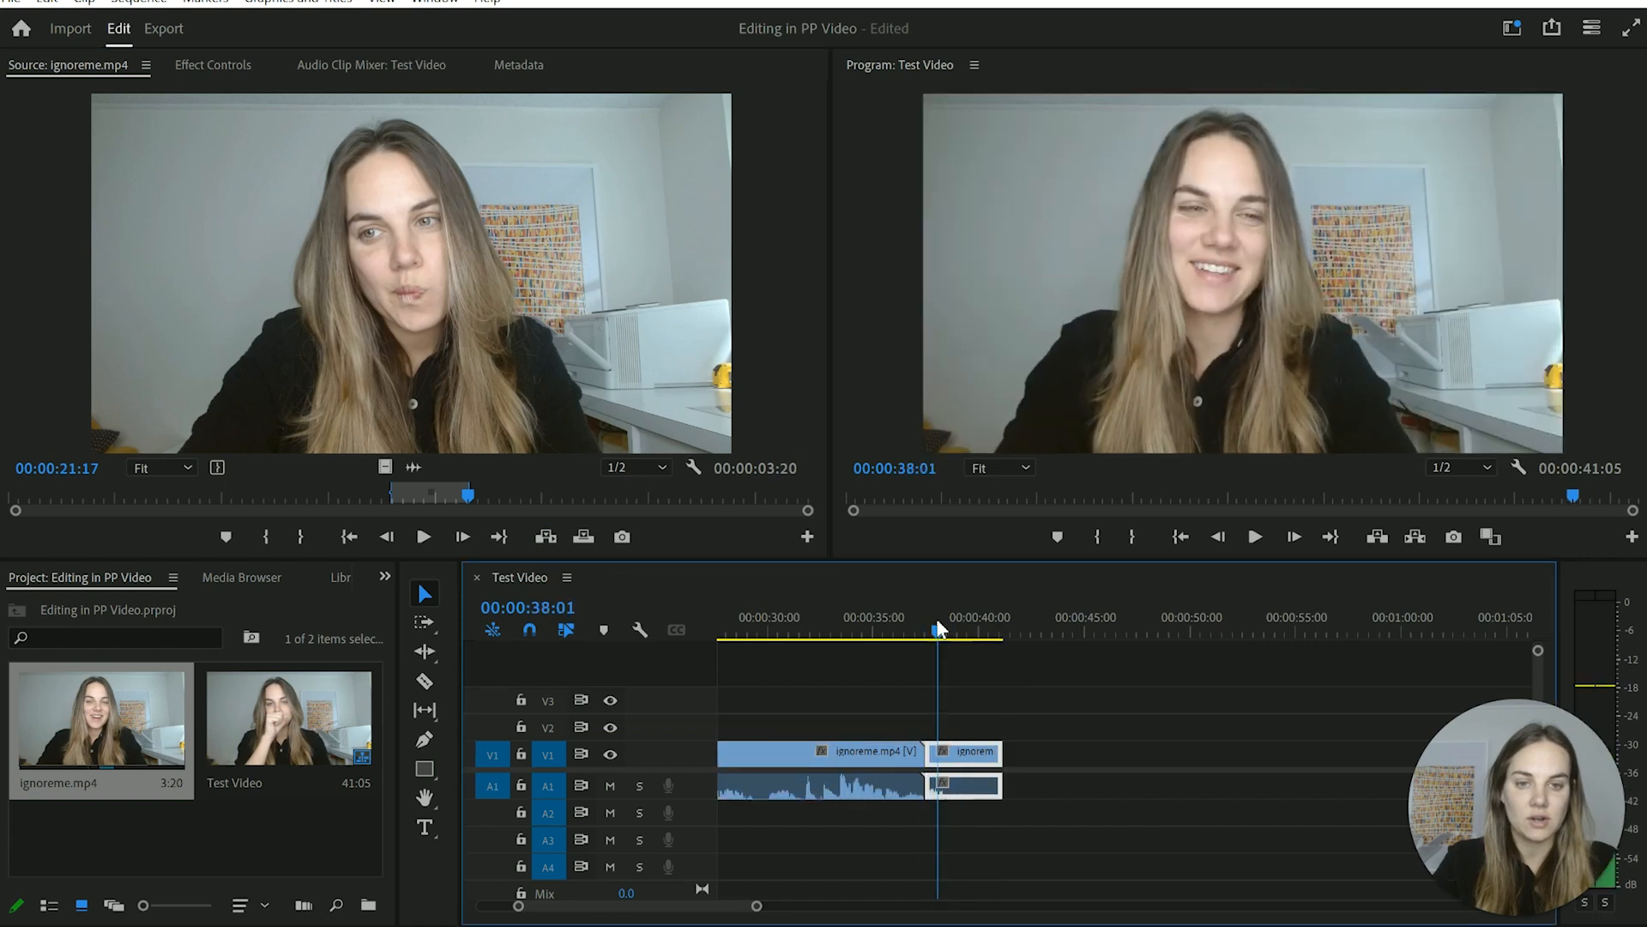
# - Delete the short added clip from the end of the Test Video sequence and return to its beginning
pyautogui.click(849, 752)
pyautogui.click(983, 754)
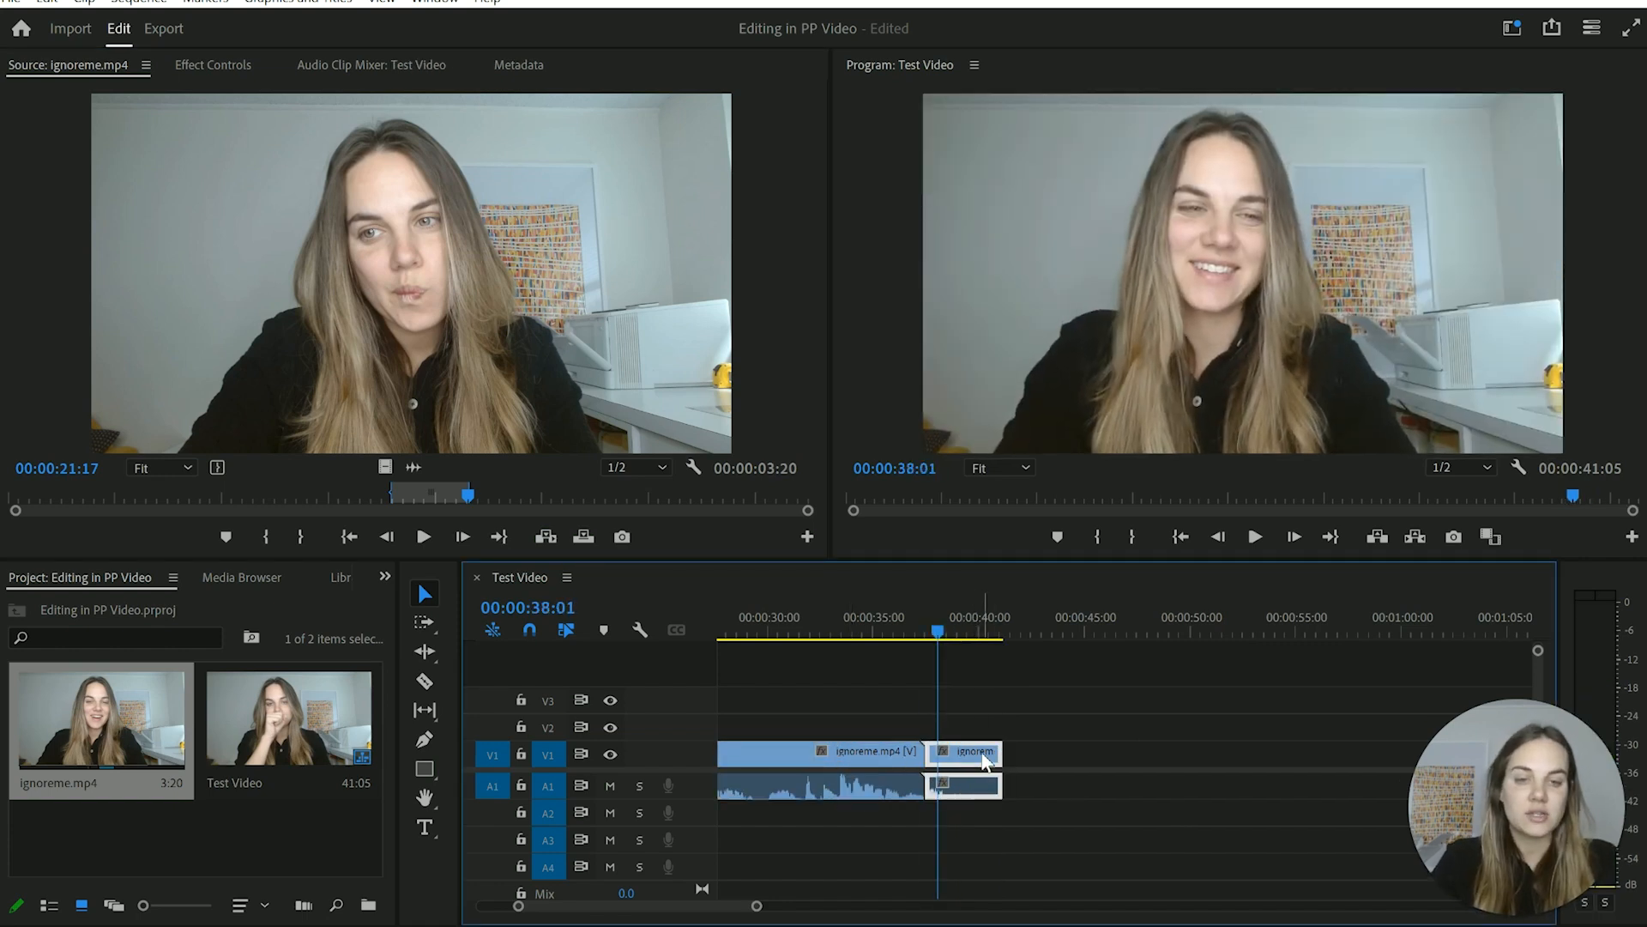
pyautogui.moveTo(990, 751)
pyautogui.mouseDown()
pyautogui.moveTo(1098, 763)
pyautogui.moveTo(980, 765)
pyautogui.mouseUp()
pyautogui.press('Delete')
pyautogui.scroll(7, 981, 765)
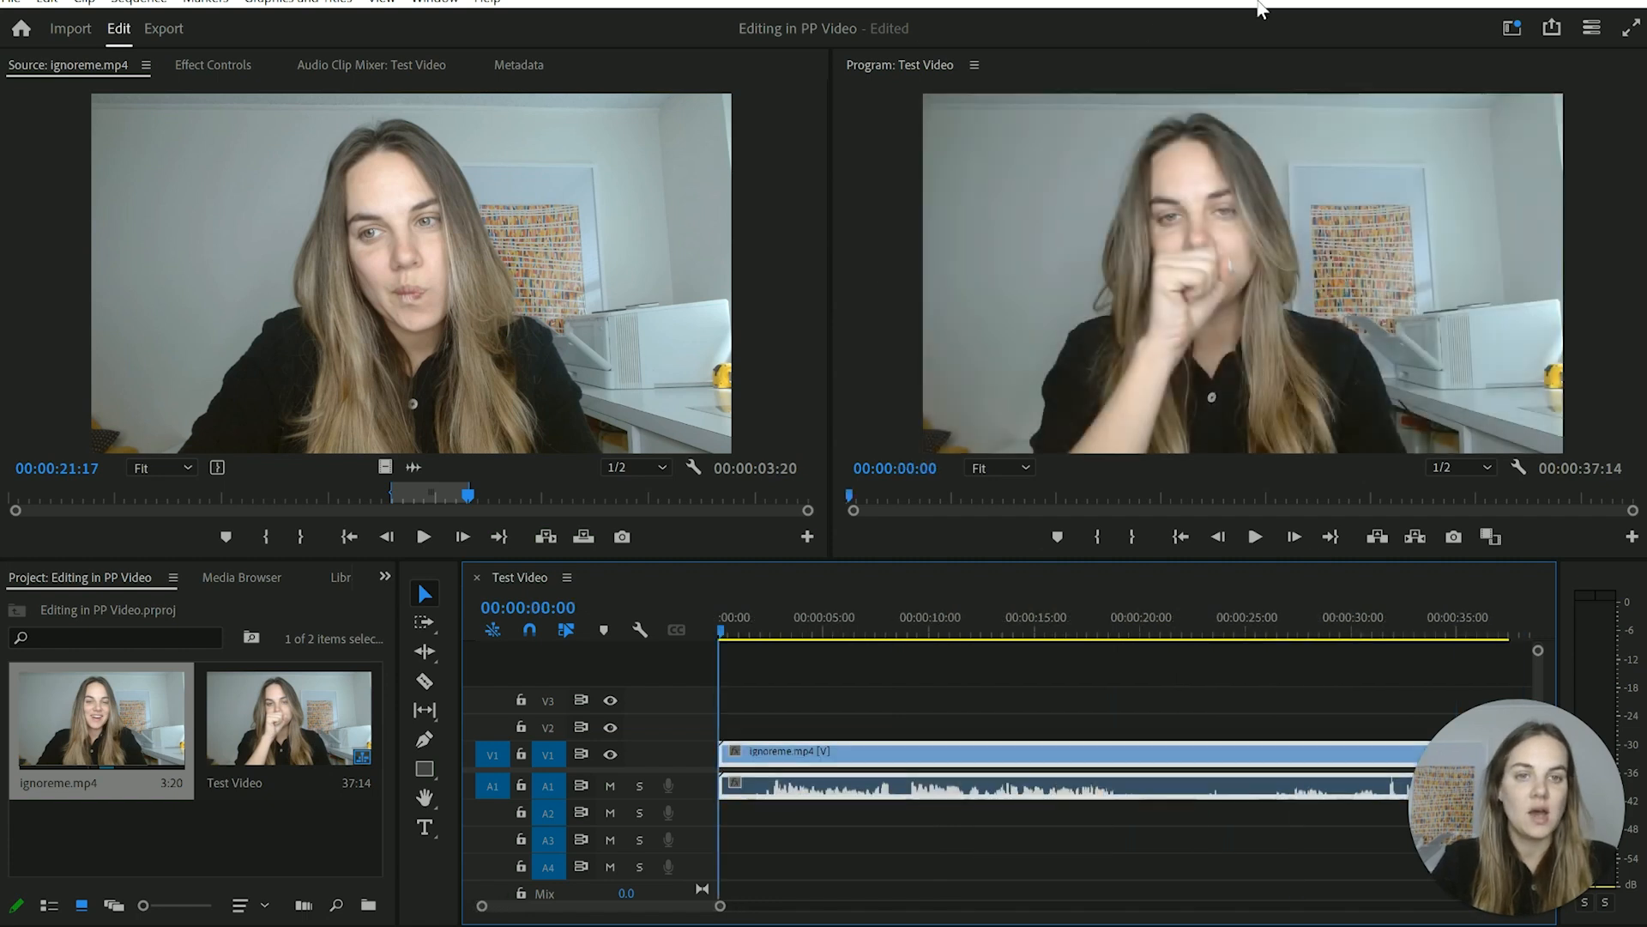
# - Scrub through the Test Video sequence and play back a short stretch, stopping at 00:00:16:02
pyautogui.moveTo(722, 628); pyautogui.dragTo(851, 637)
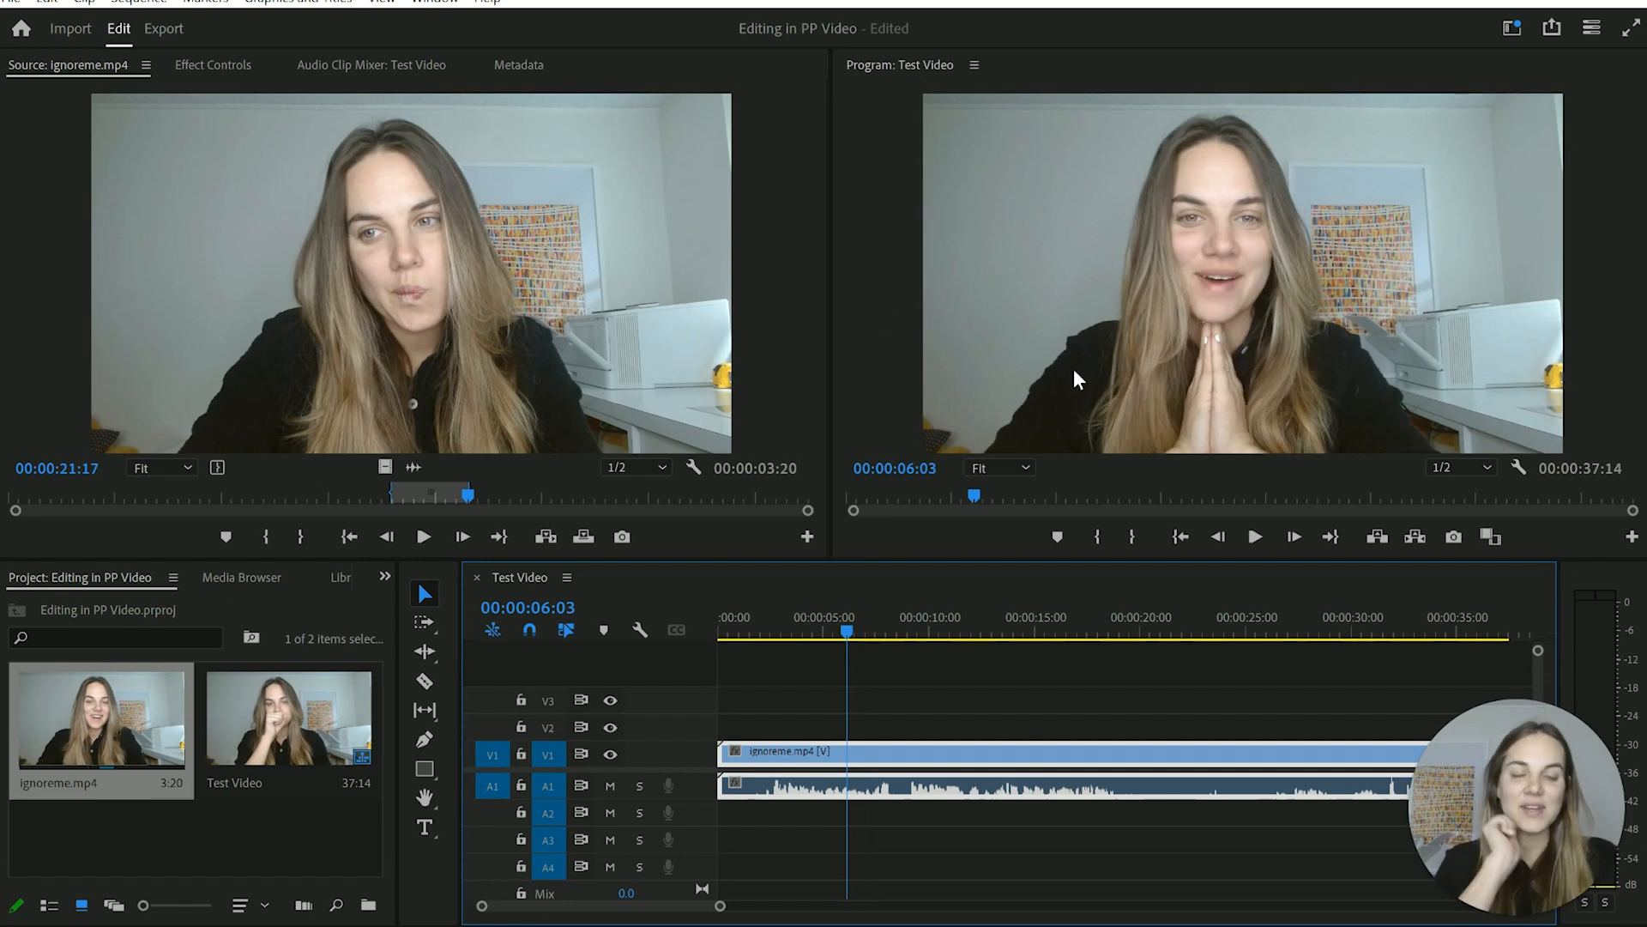
pyautogui.click(1083, 262)
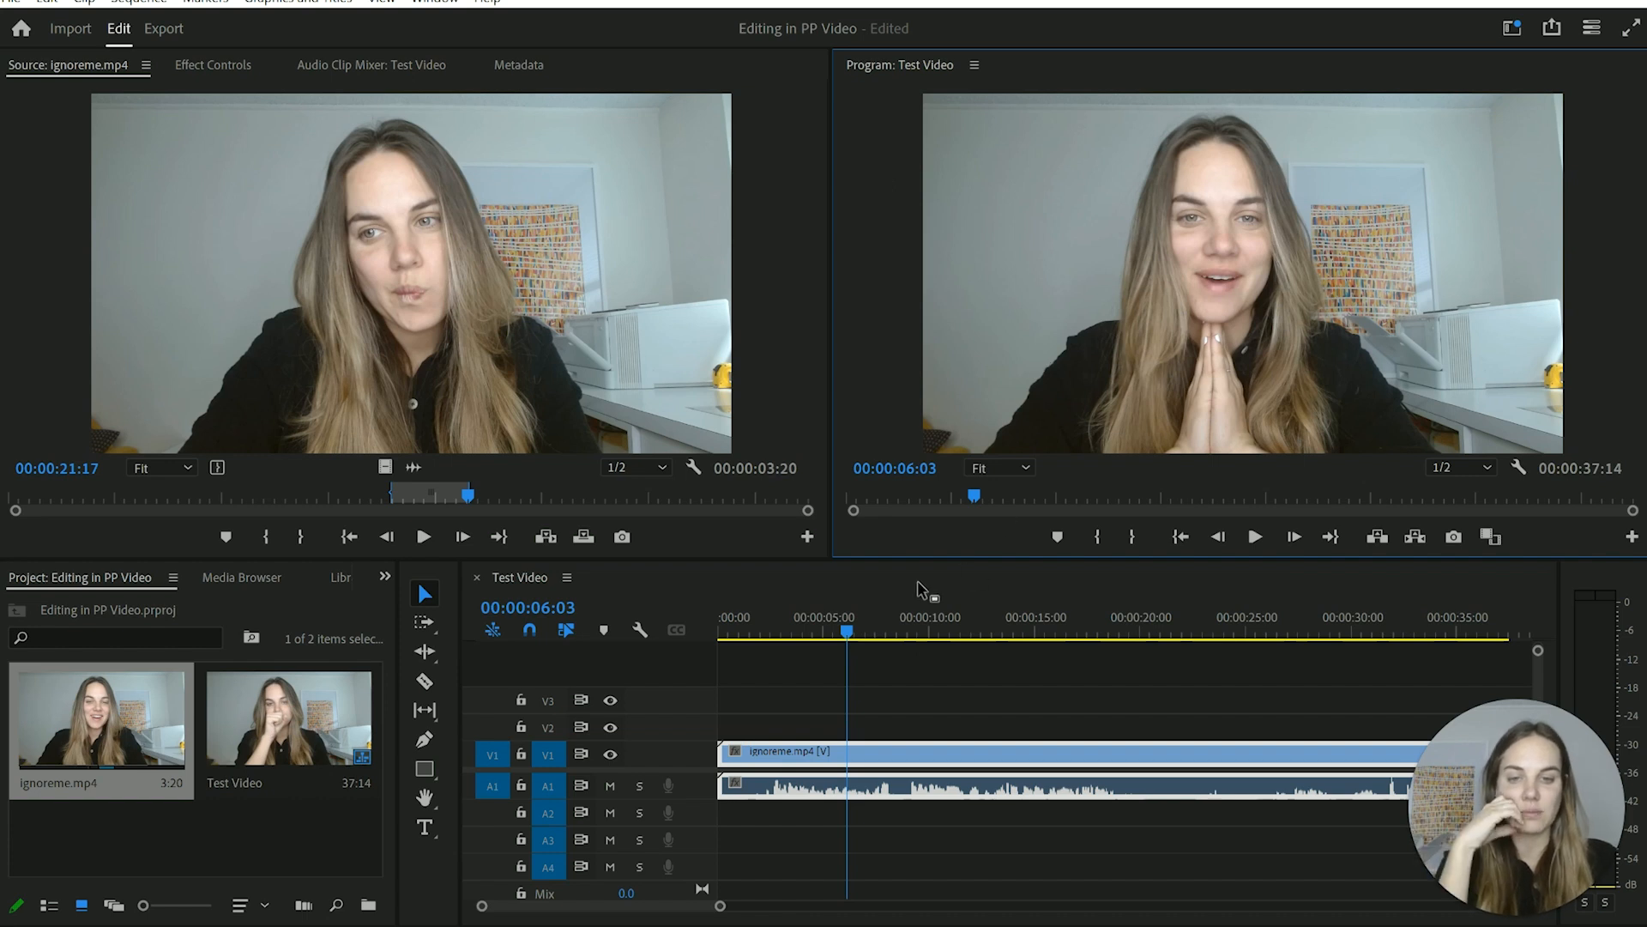
pyautogui.click(848, 635)
pyautogui.moveTo(848, 630); pyautogui.dragTo(1004, 675)
pyautogui.press('space')
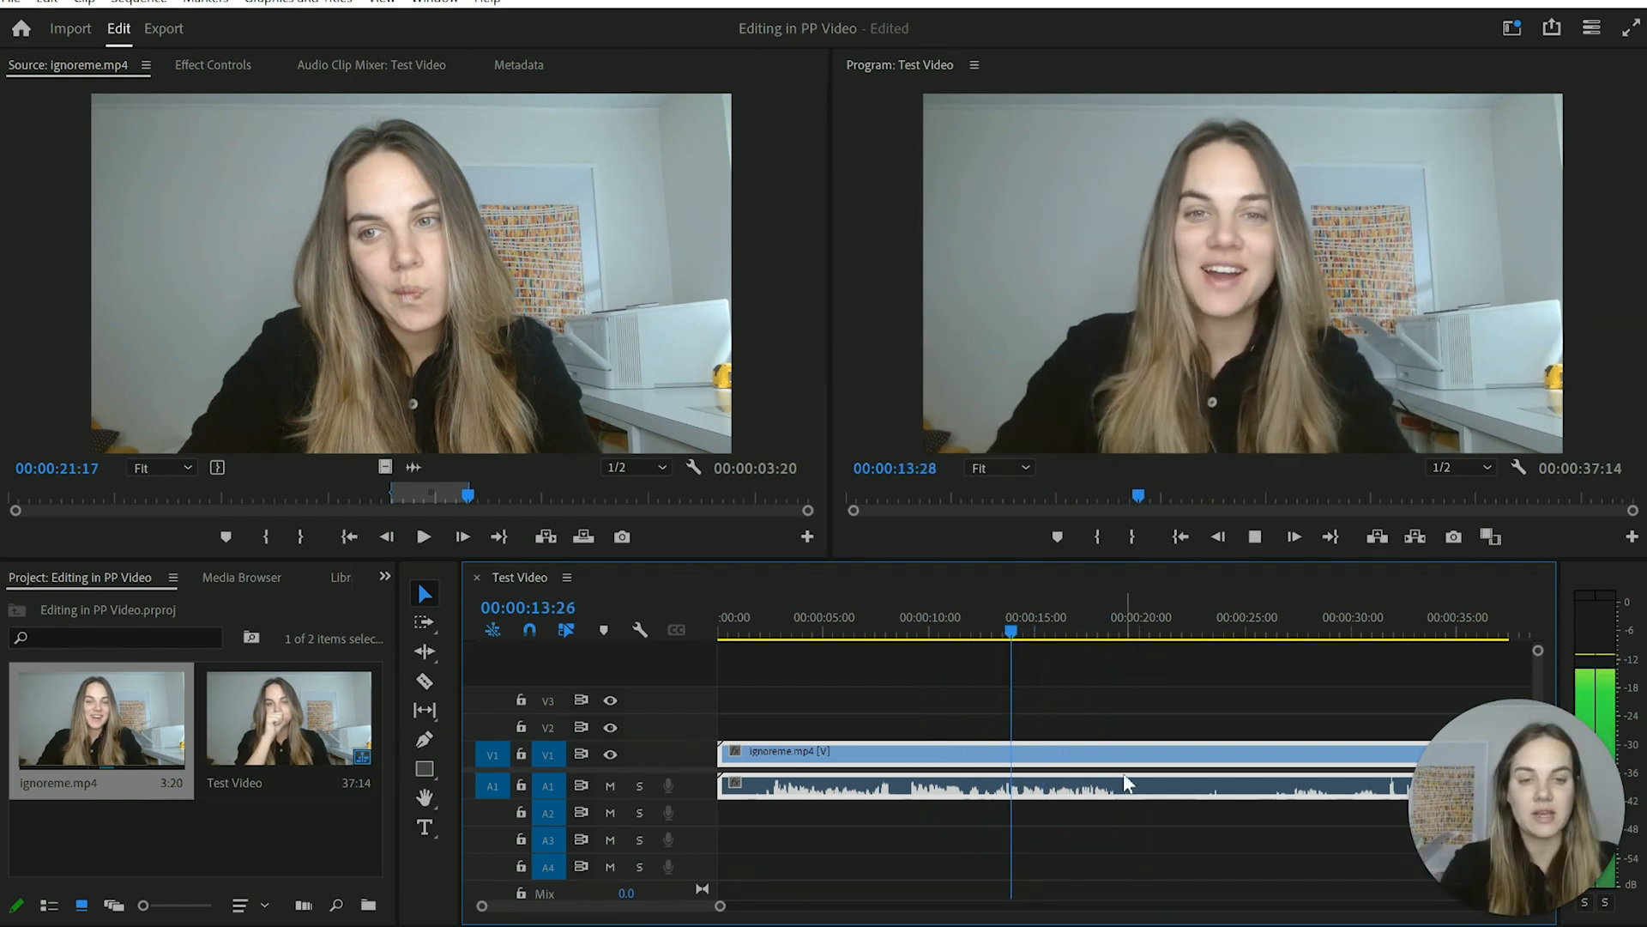
pyautogui.press('space')
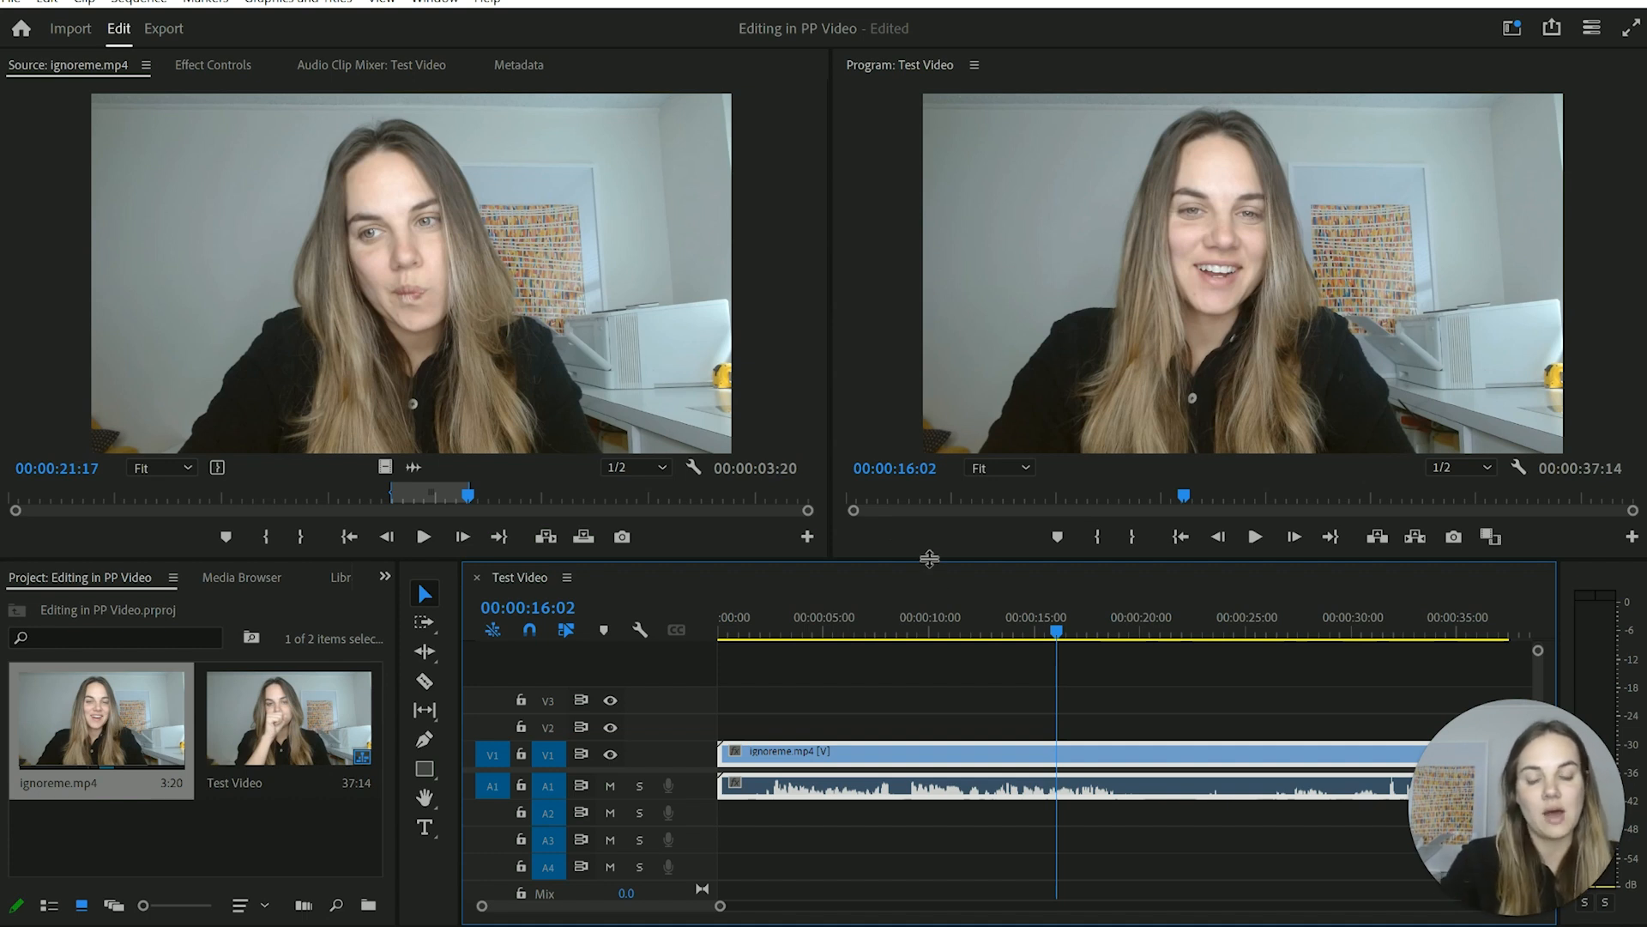
# - Maximize and restore the timeline, and do the same with the Program monitor
pyautogui.press('`')
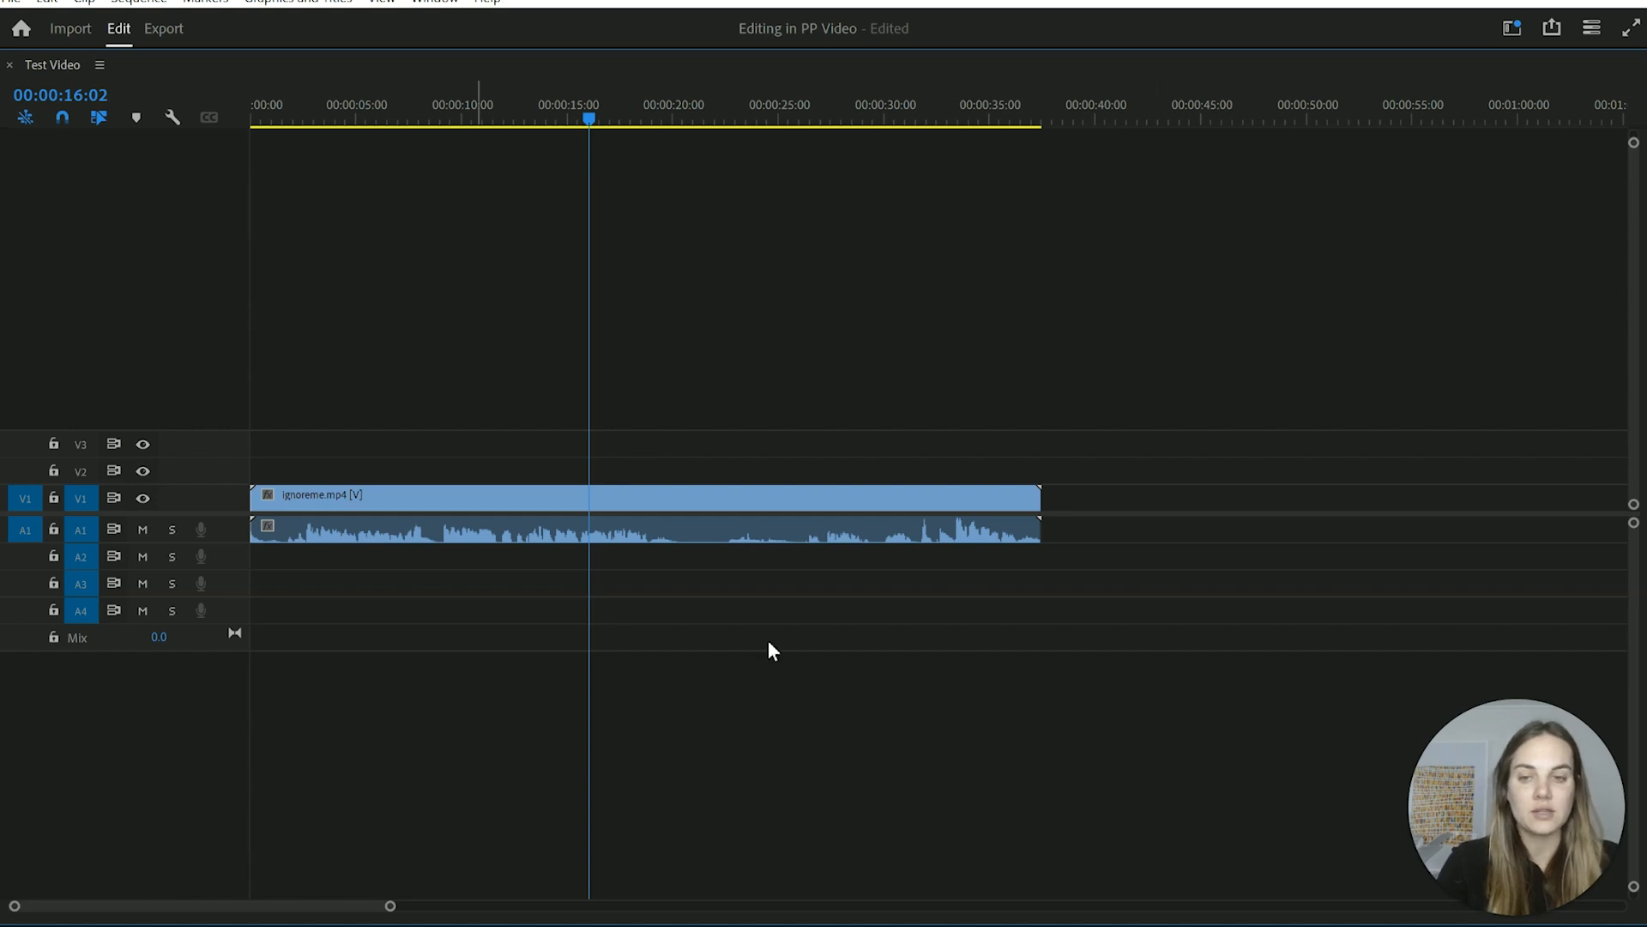
pyautogui.press('`')
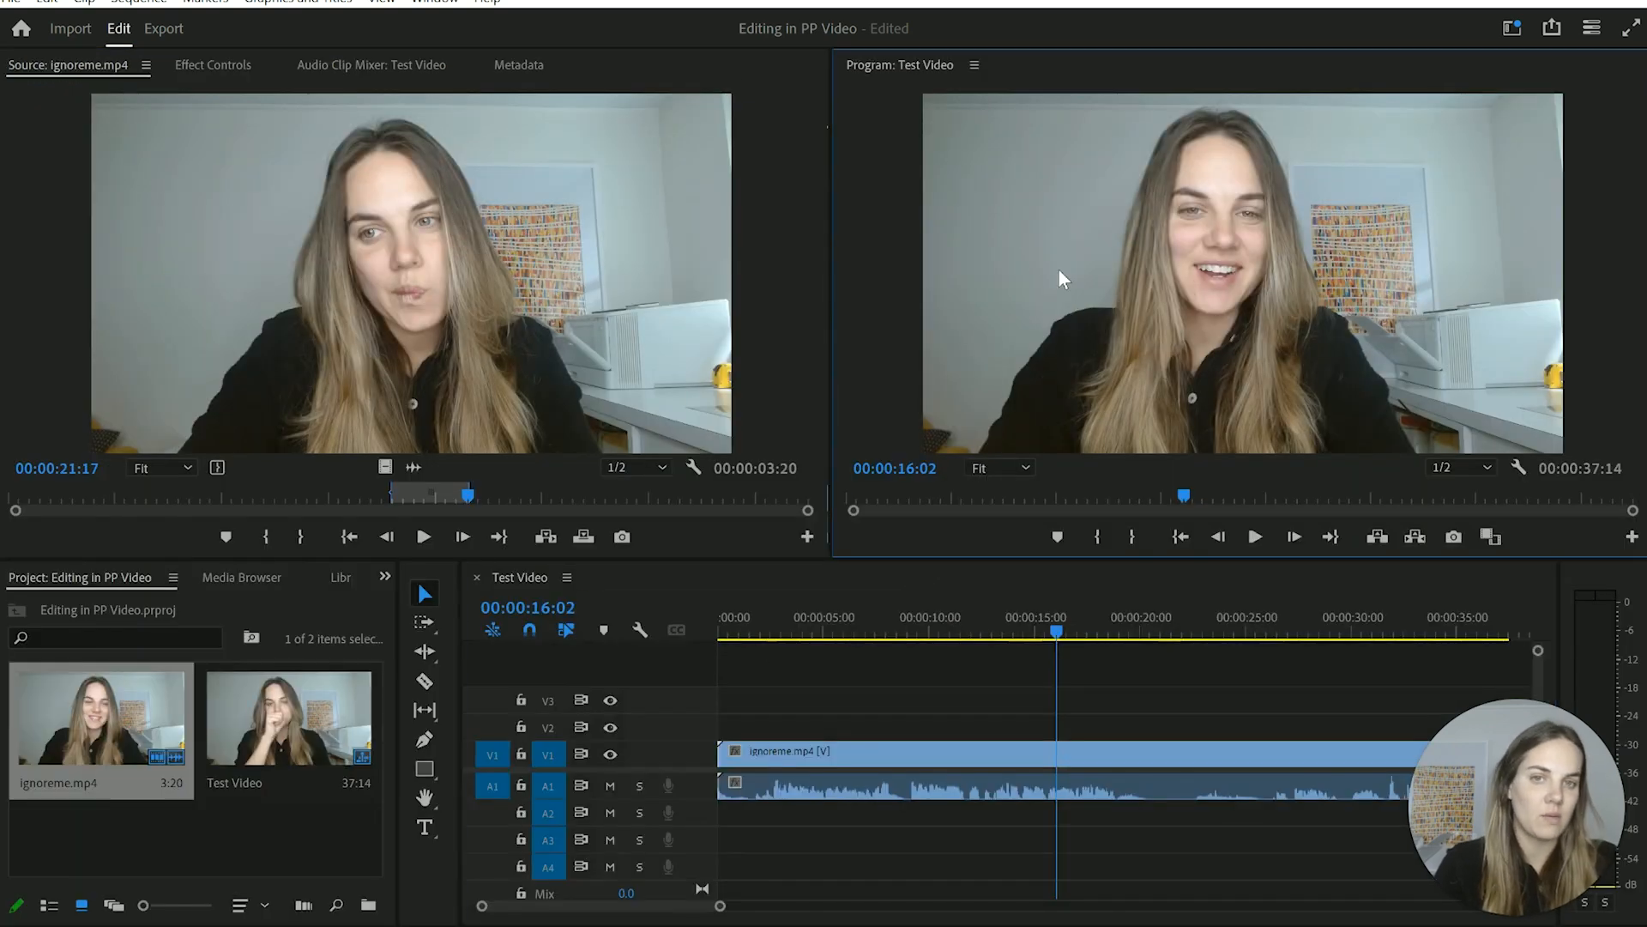
pyautogui.press('`')
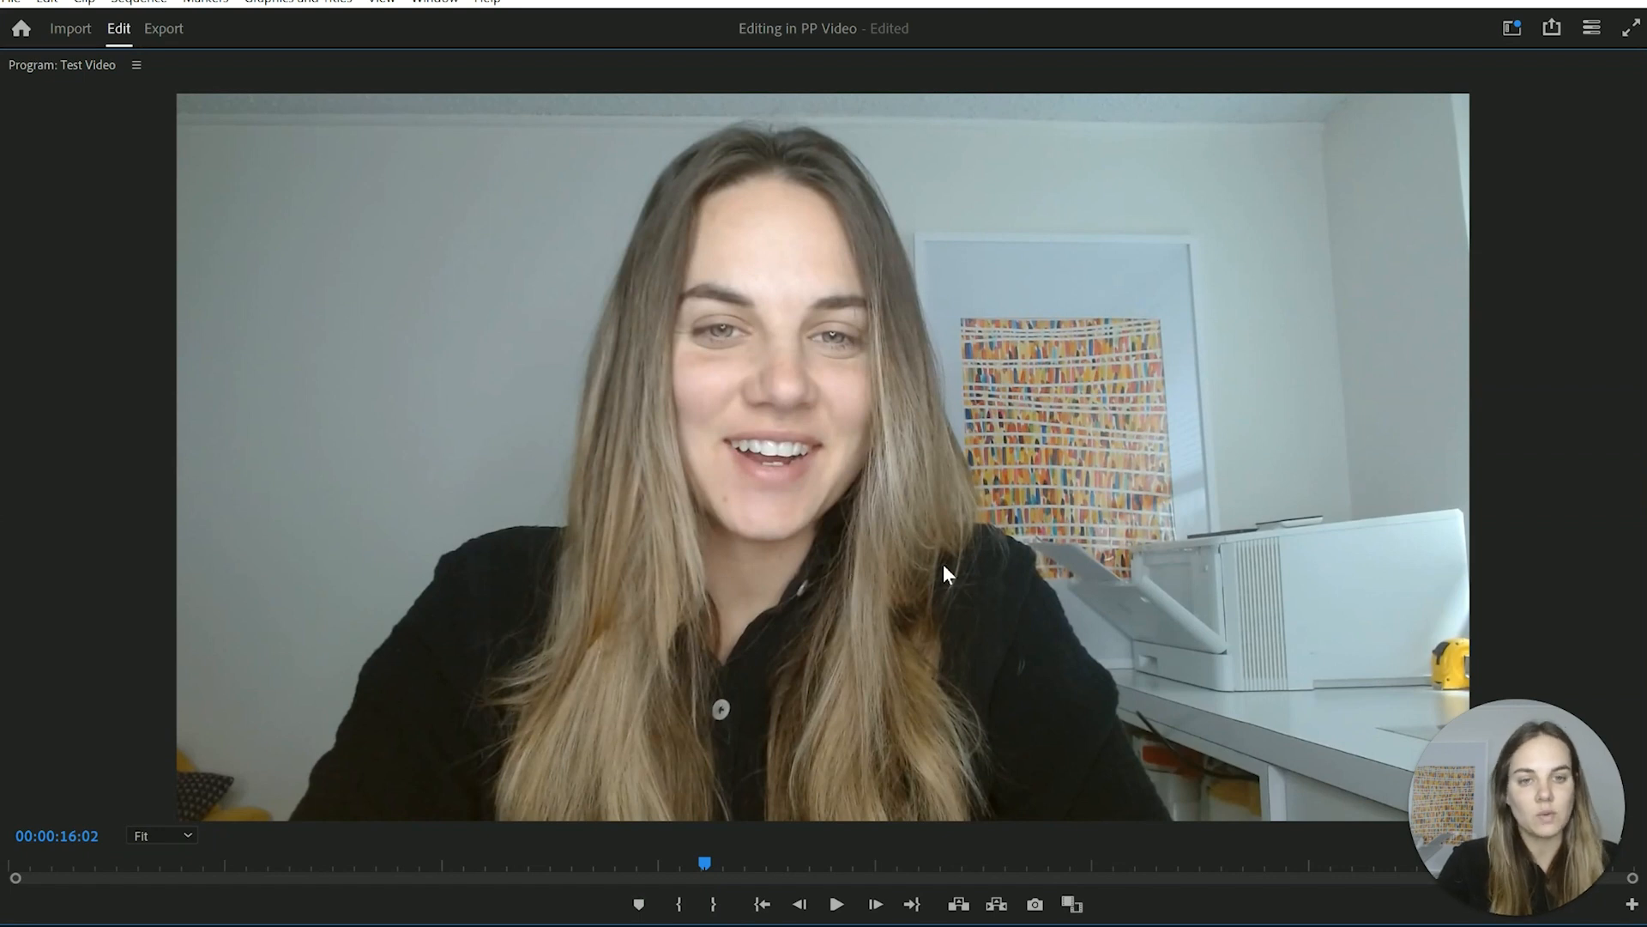
pyautogui.press('`')
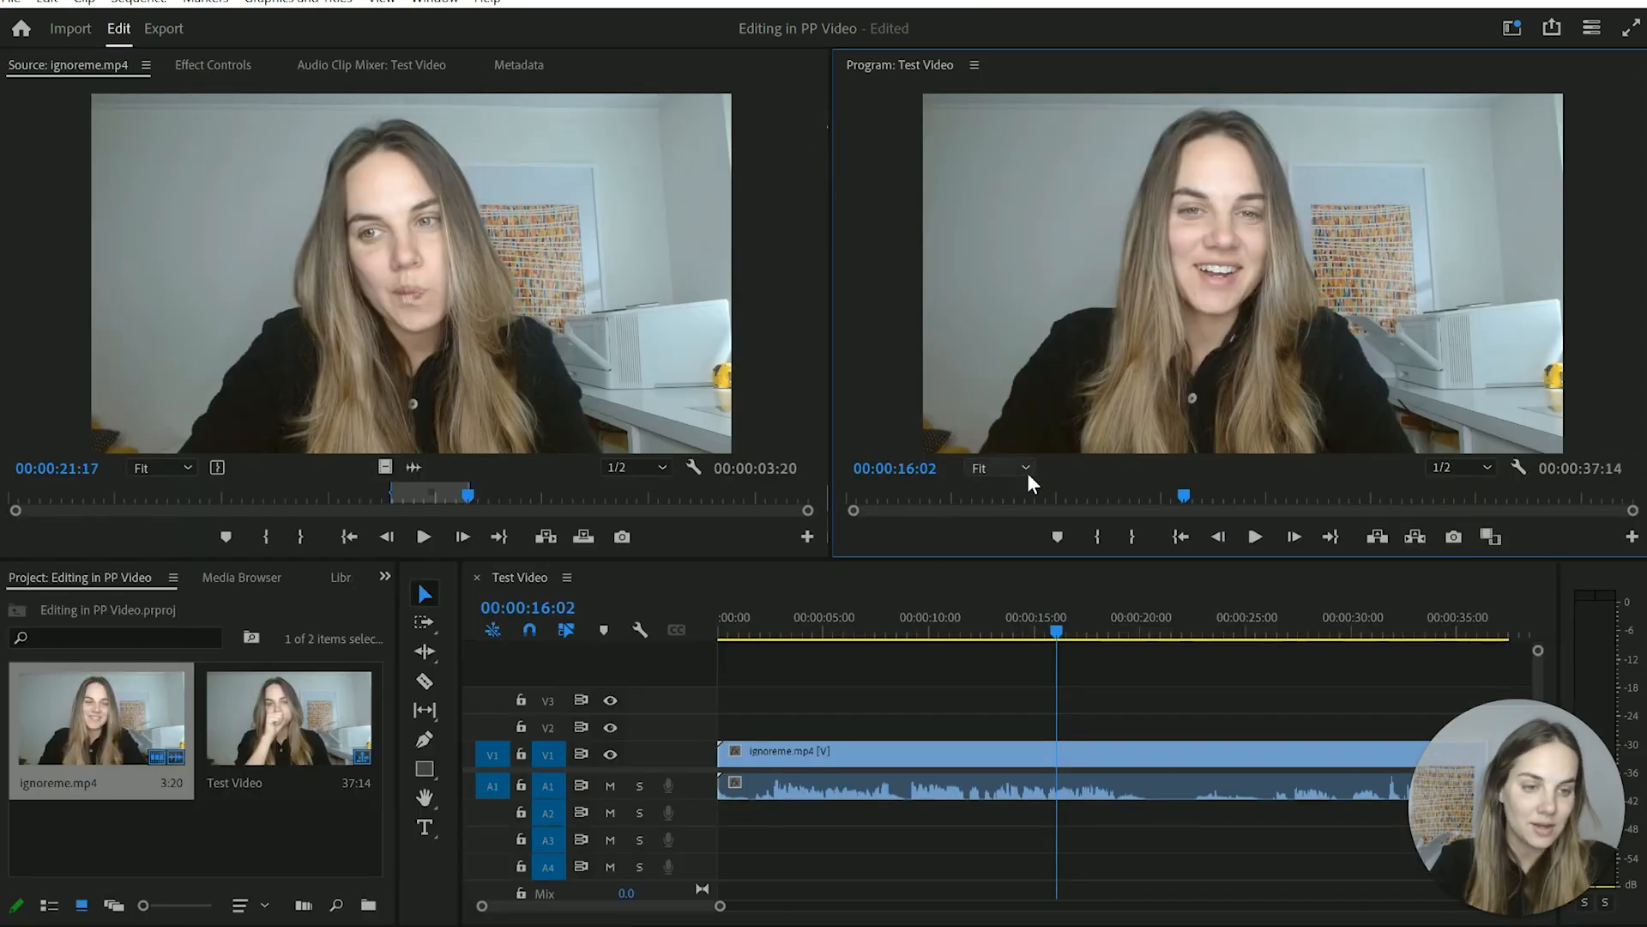
# - Cut the timeline clip with the Razor tool around the quiet stretch, at about 00:00:18:24 and 00:00:26:10
pyautogui.moveTo(988, 629); pyautogui.dragTo(989, 634)
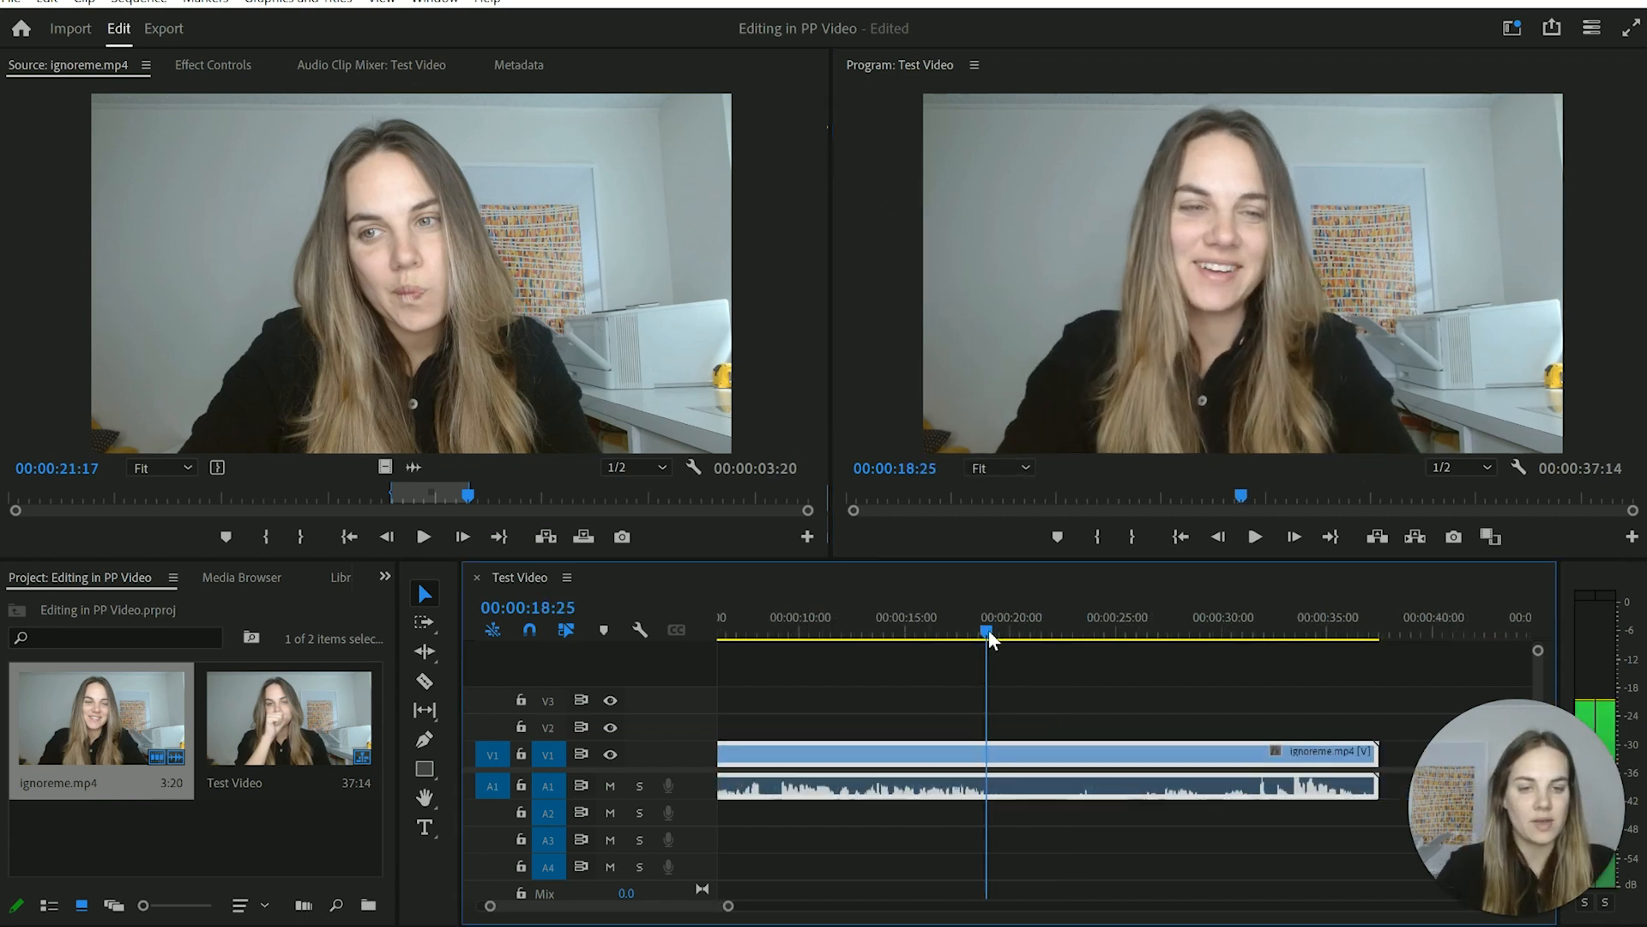
pyautogui.moveTo(728, 905); pyautogui.dragTo(646, 905)
pyautogui.scroll(-2, 1112, 769)
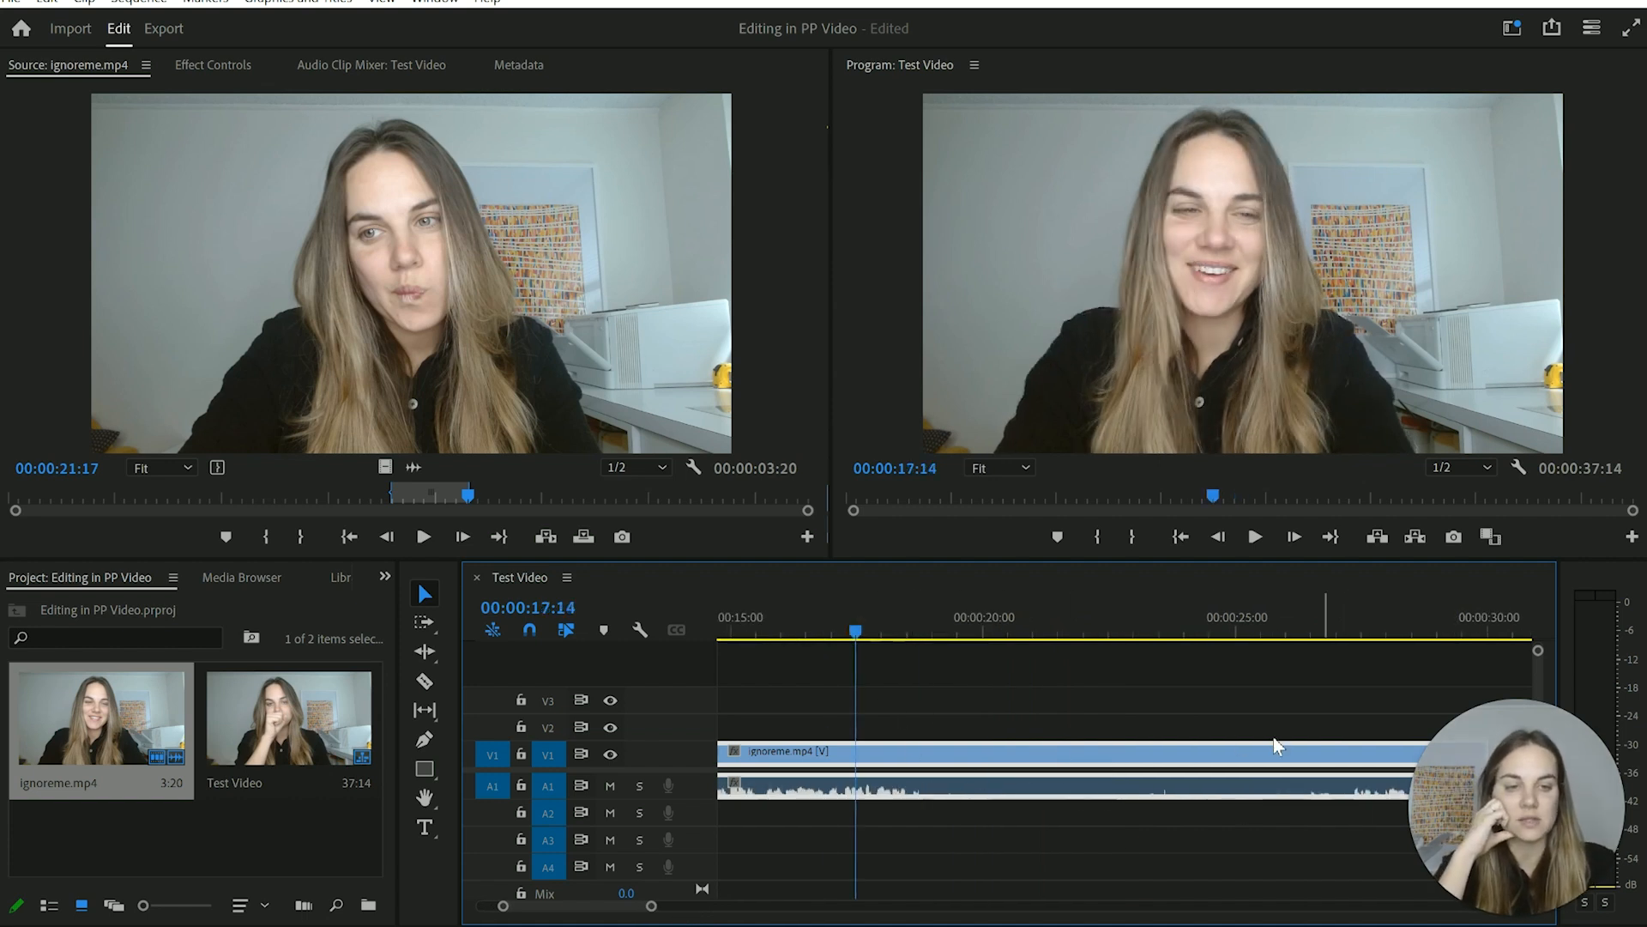
pyautogui.press('c')
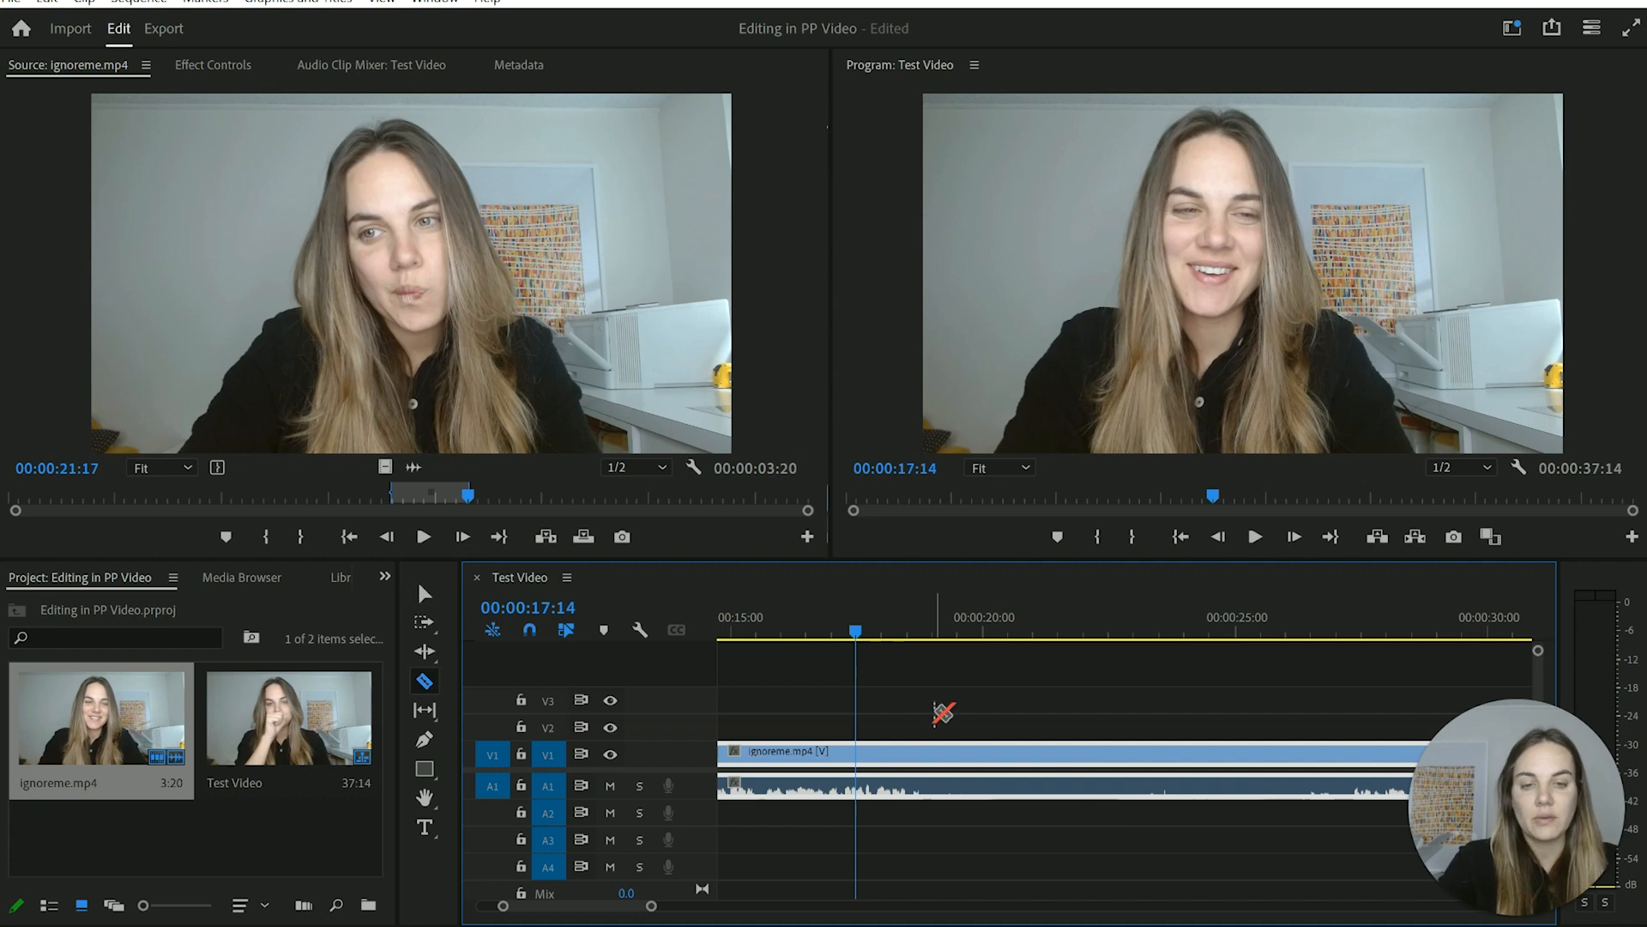
pyautogui.click(924, 759)
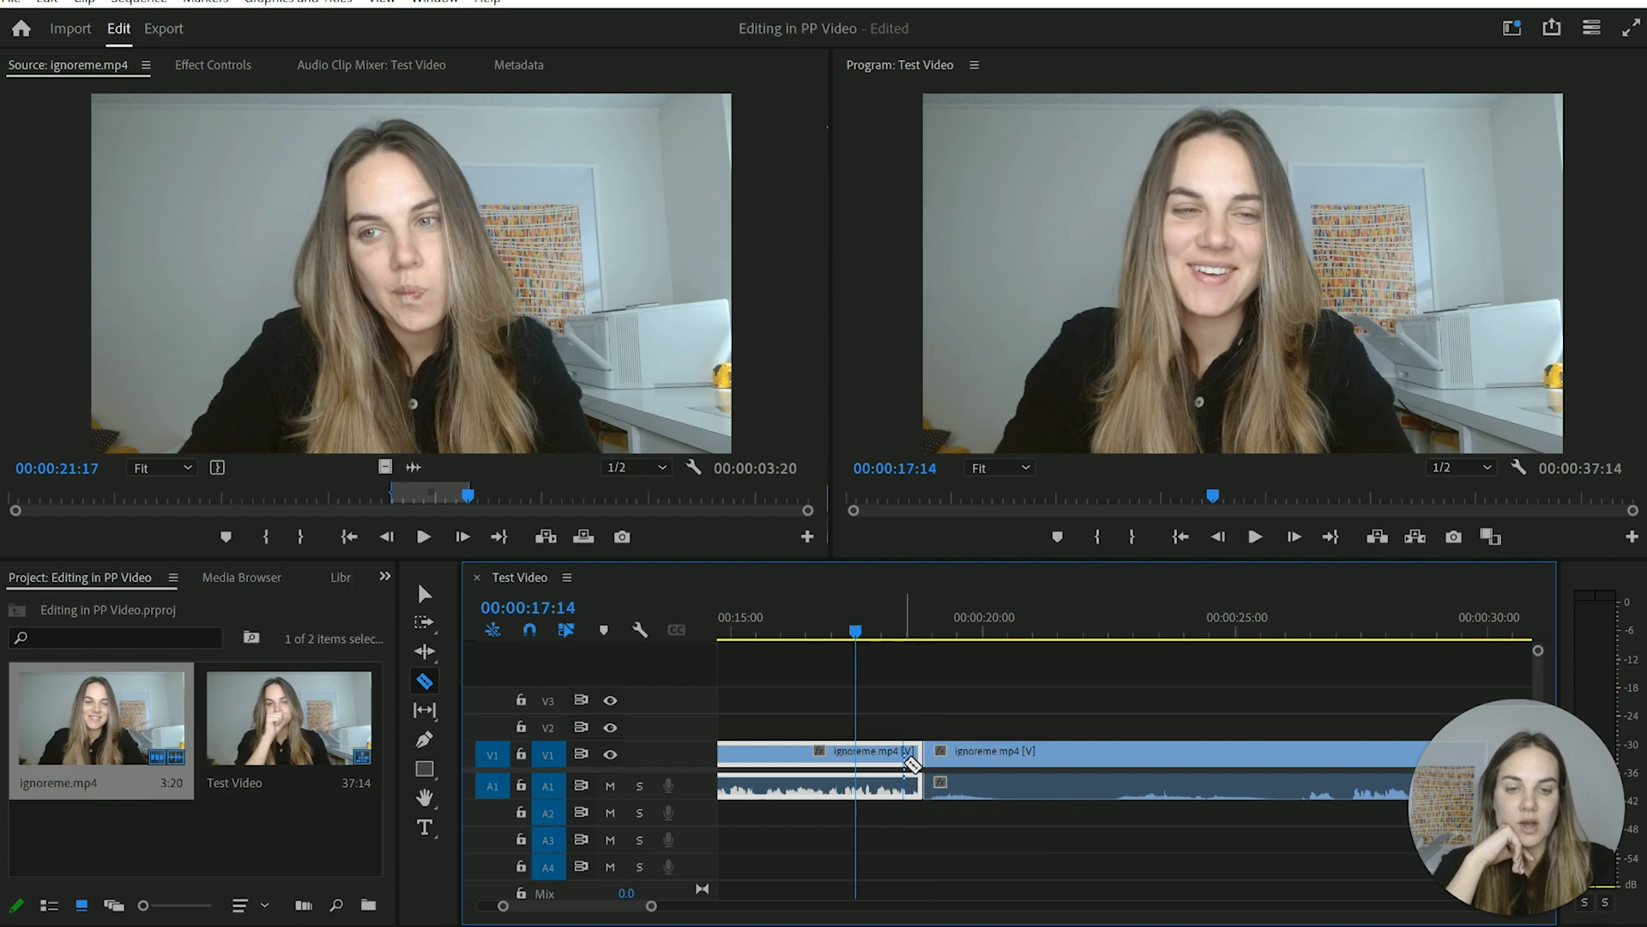
pyautogui.scroll(-2, 908, 769)
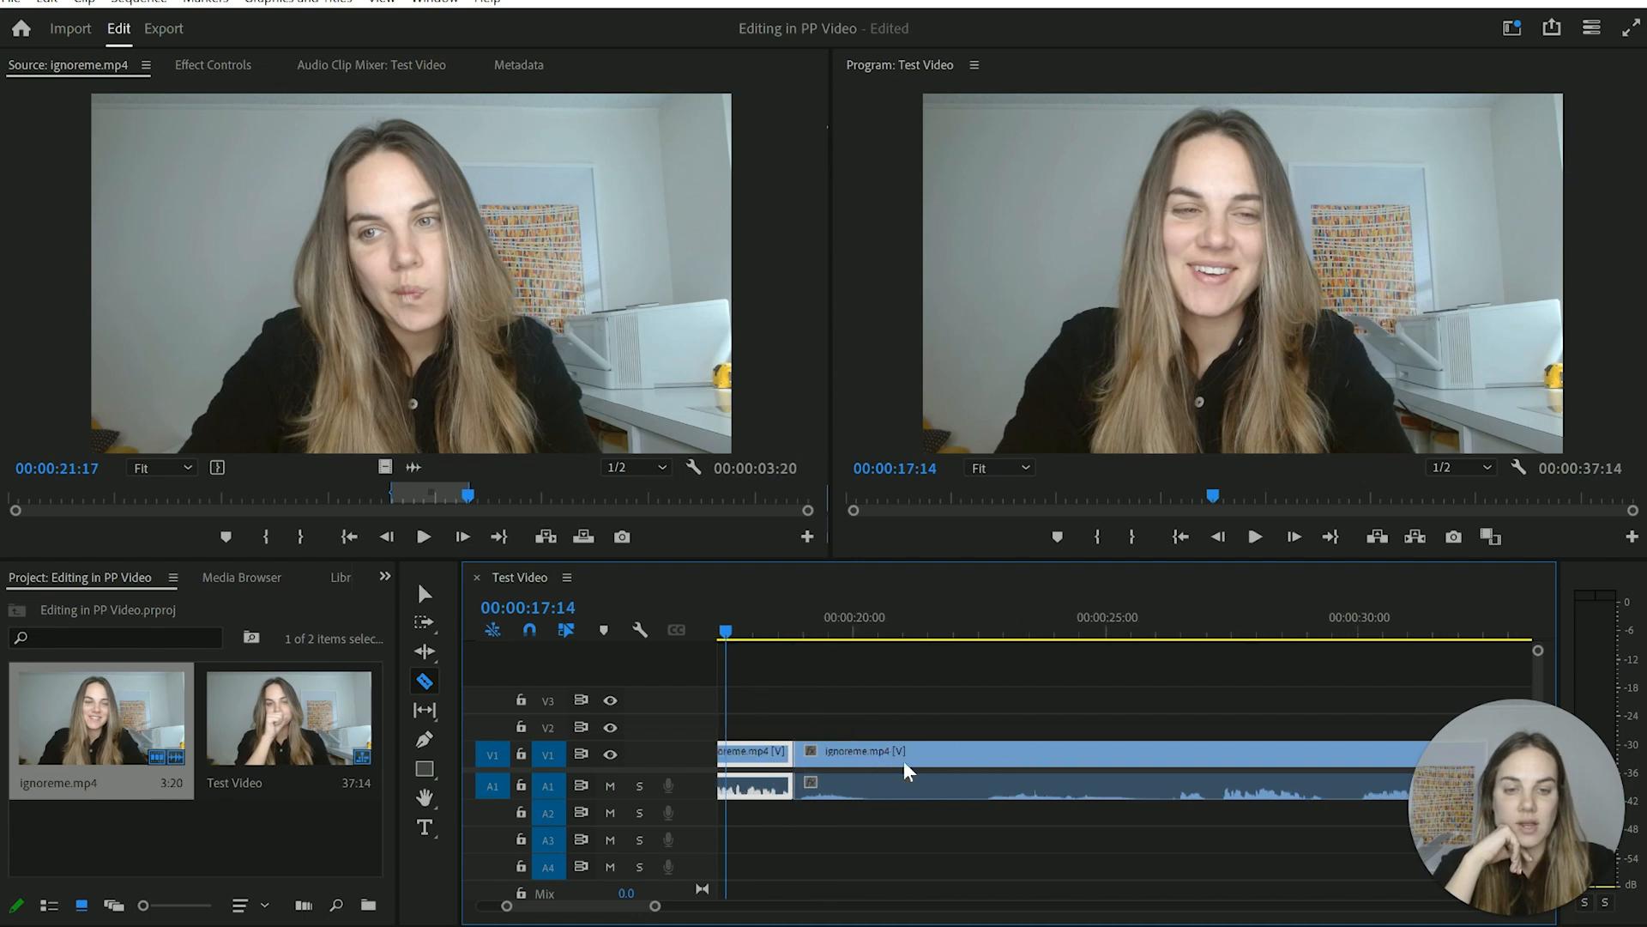
pyautogui.click(1177, 757)
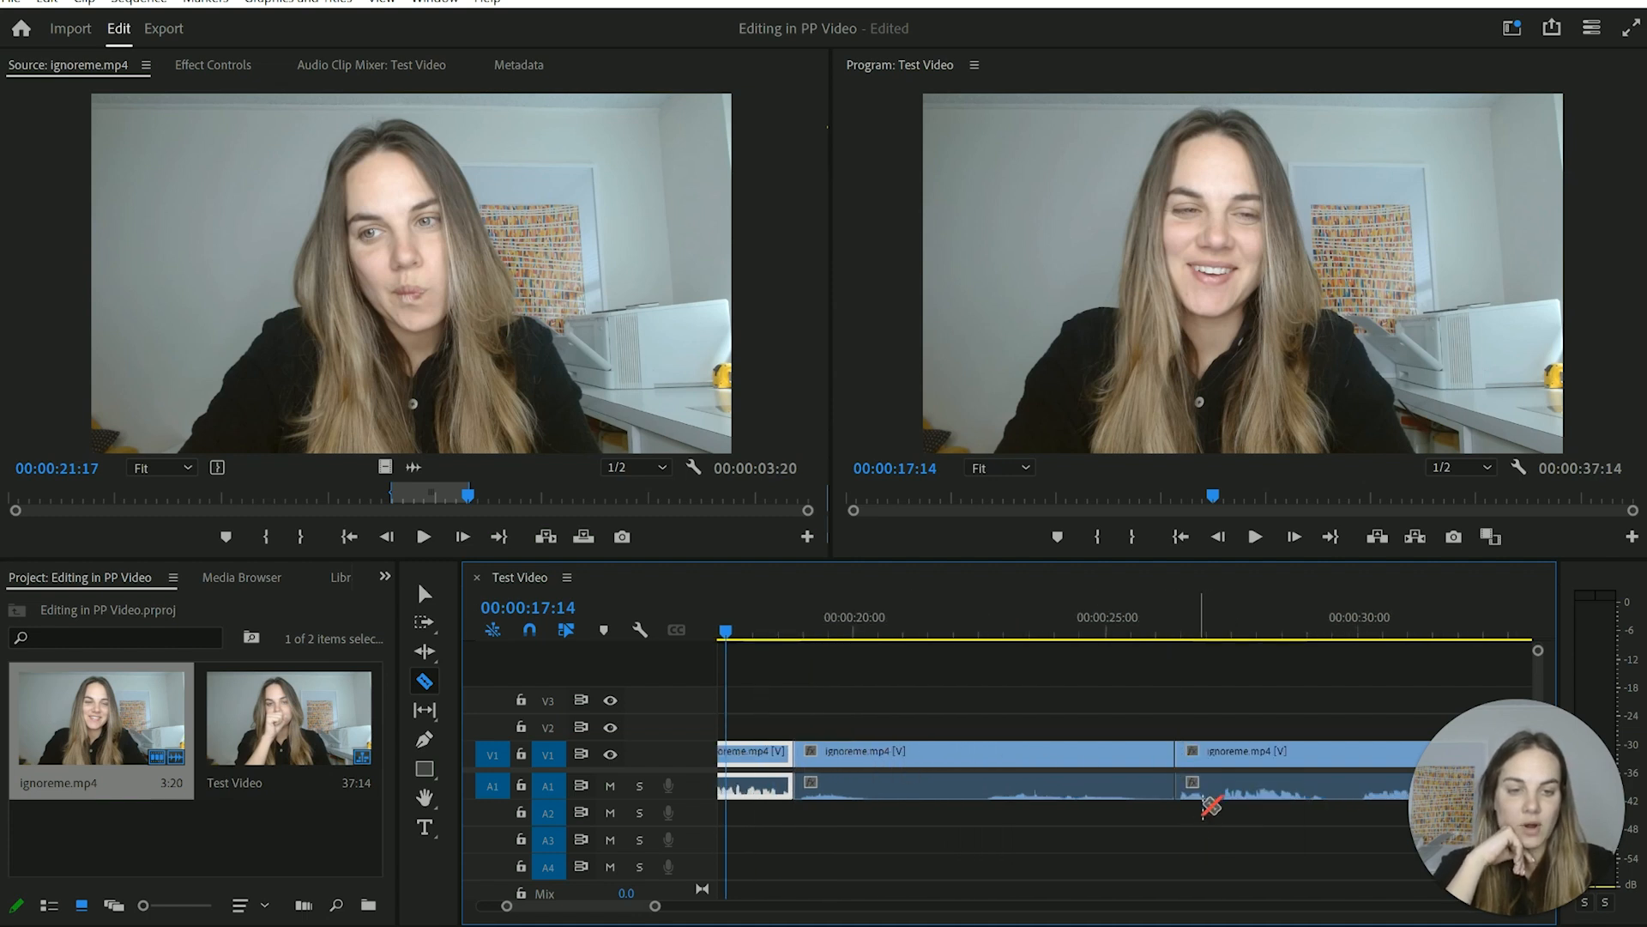
# - Delete the quiet middle segment with the Selection tool and close the gap it leaves on the timeline
pyautogui.scroll(1, 1120, 801)
pyautogui.press('v')
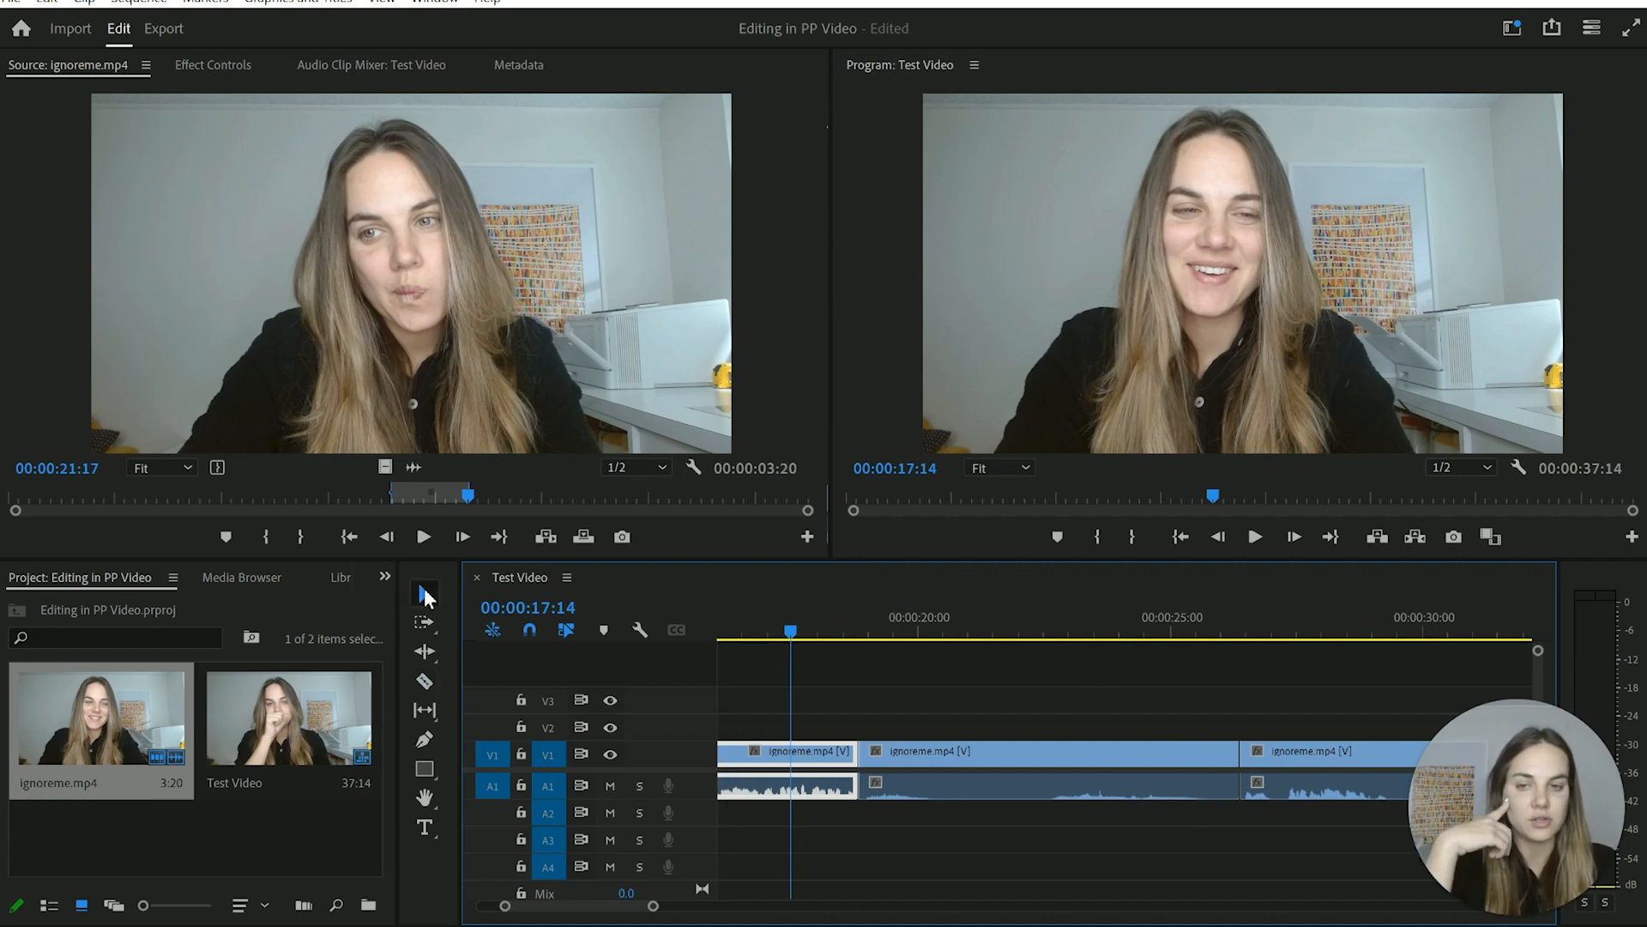
pyautogui.click(1056, 783)
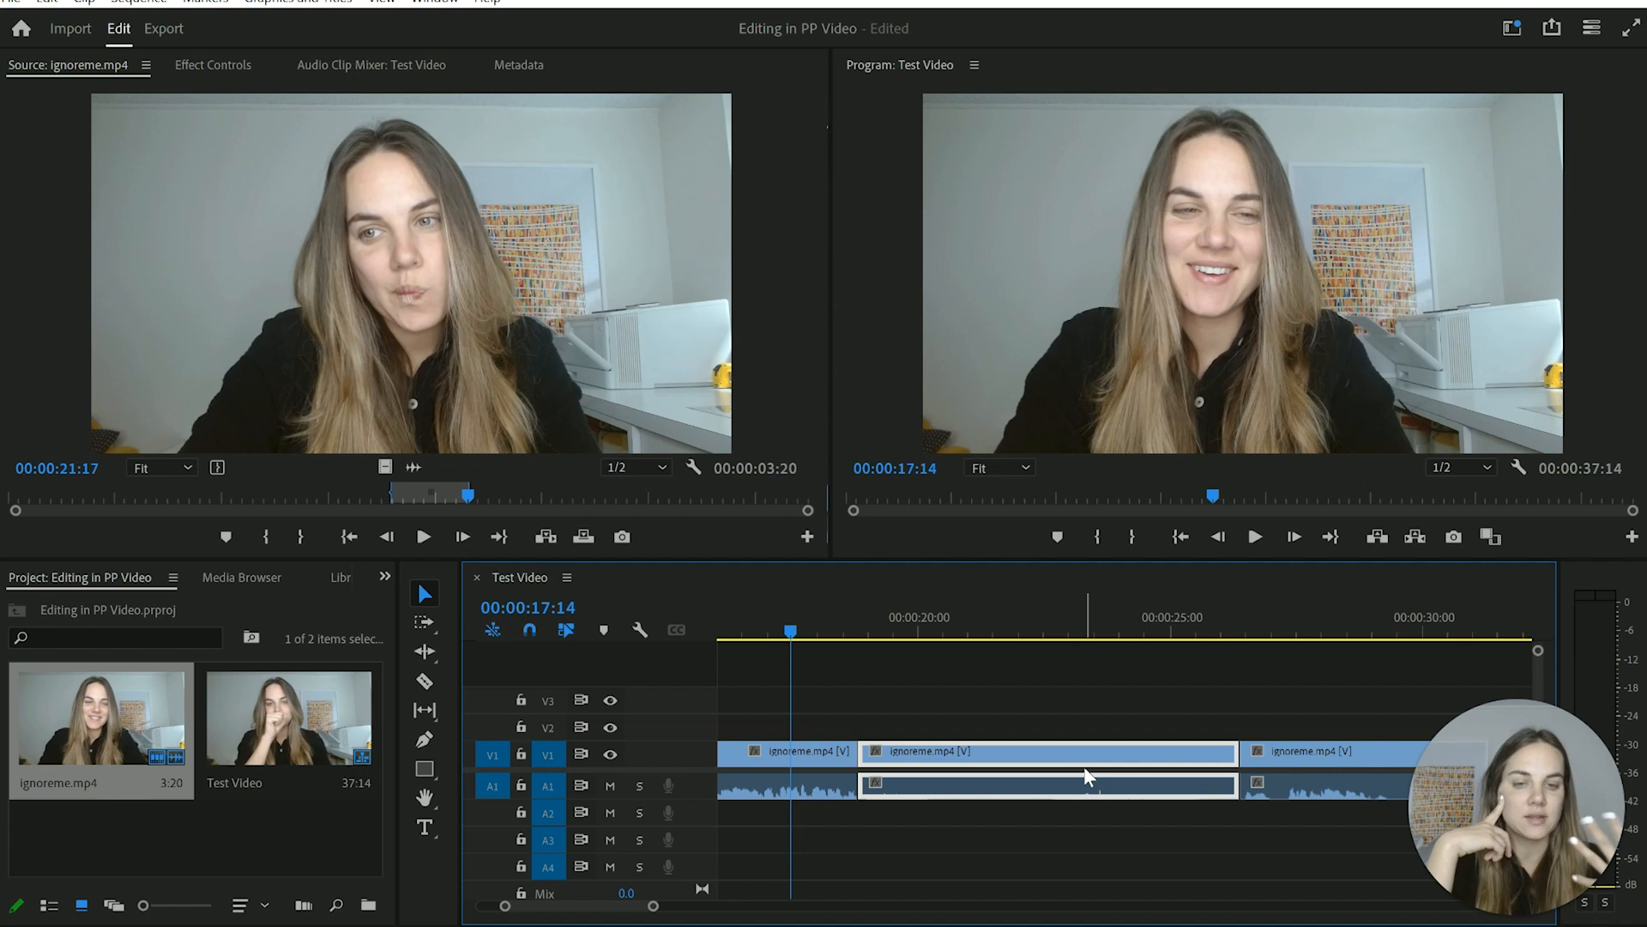
pyautogui.press('Delete')
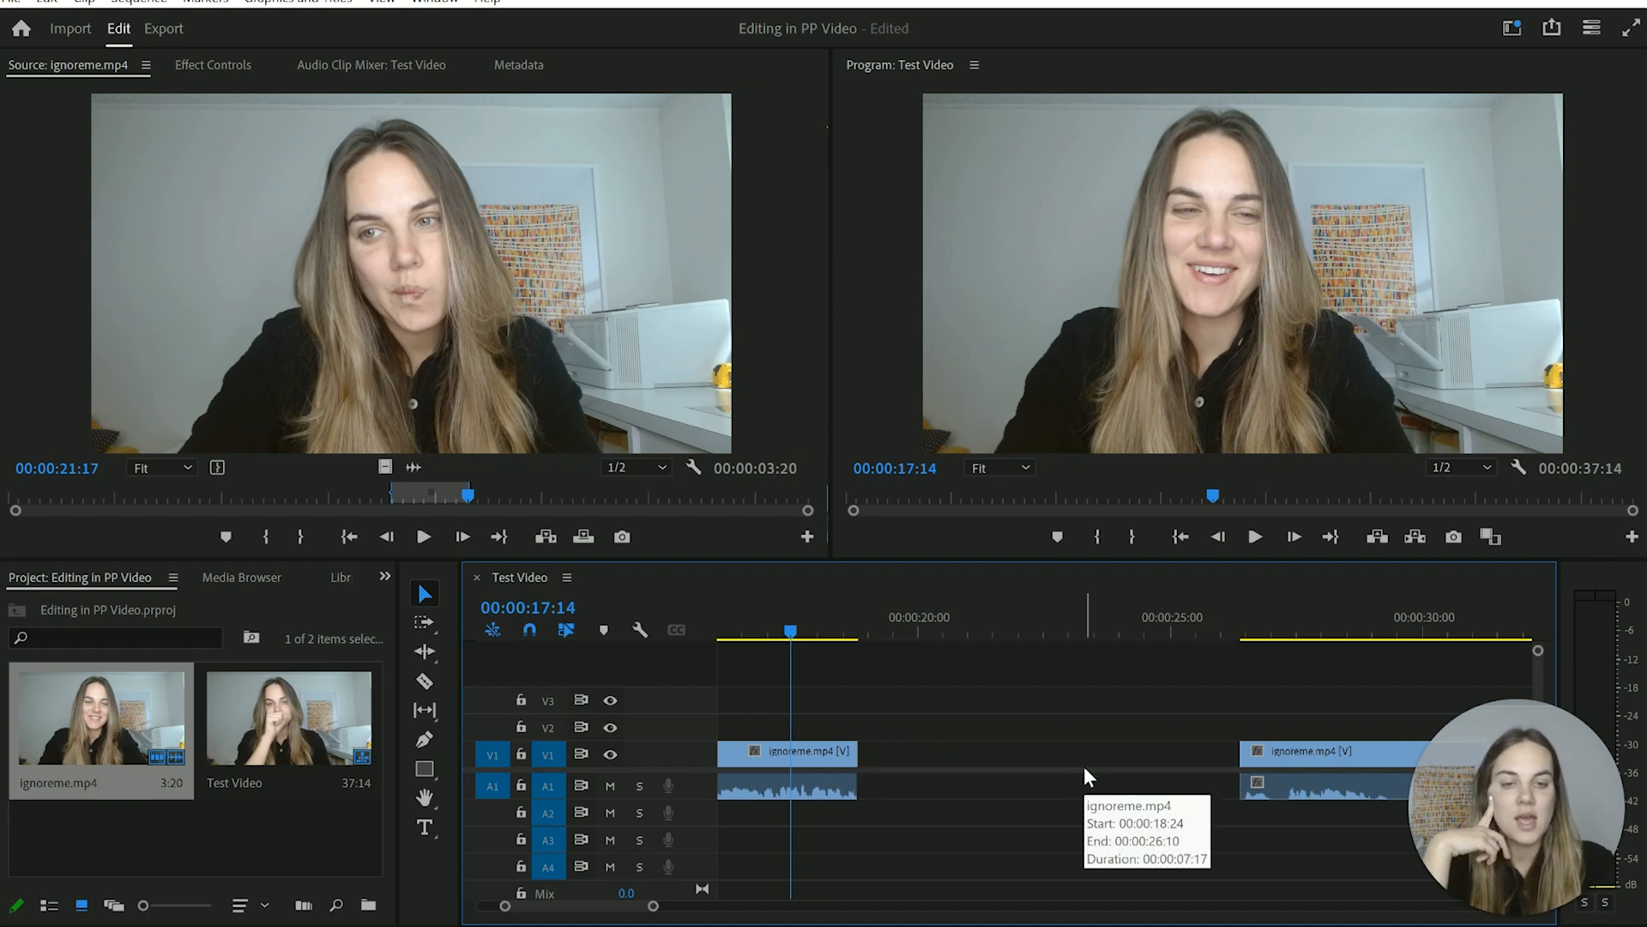
pyautogui.click(1098, 757)
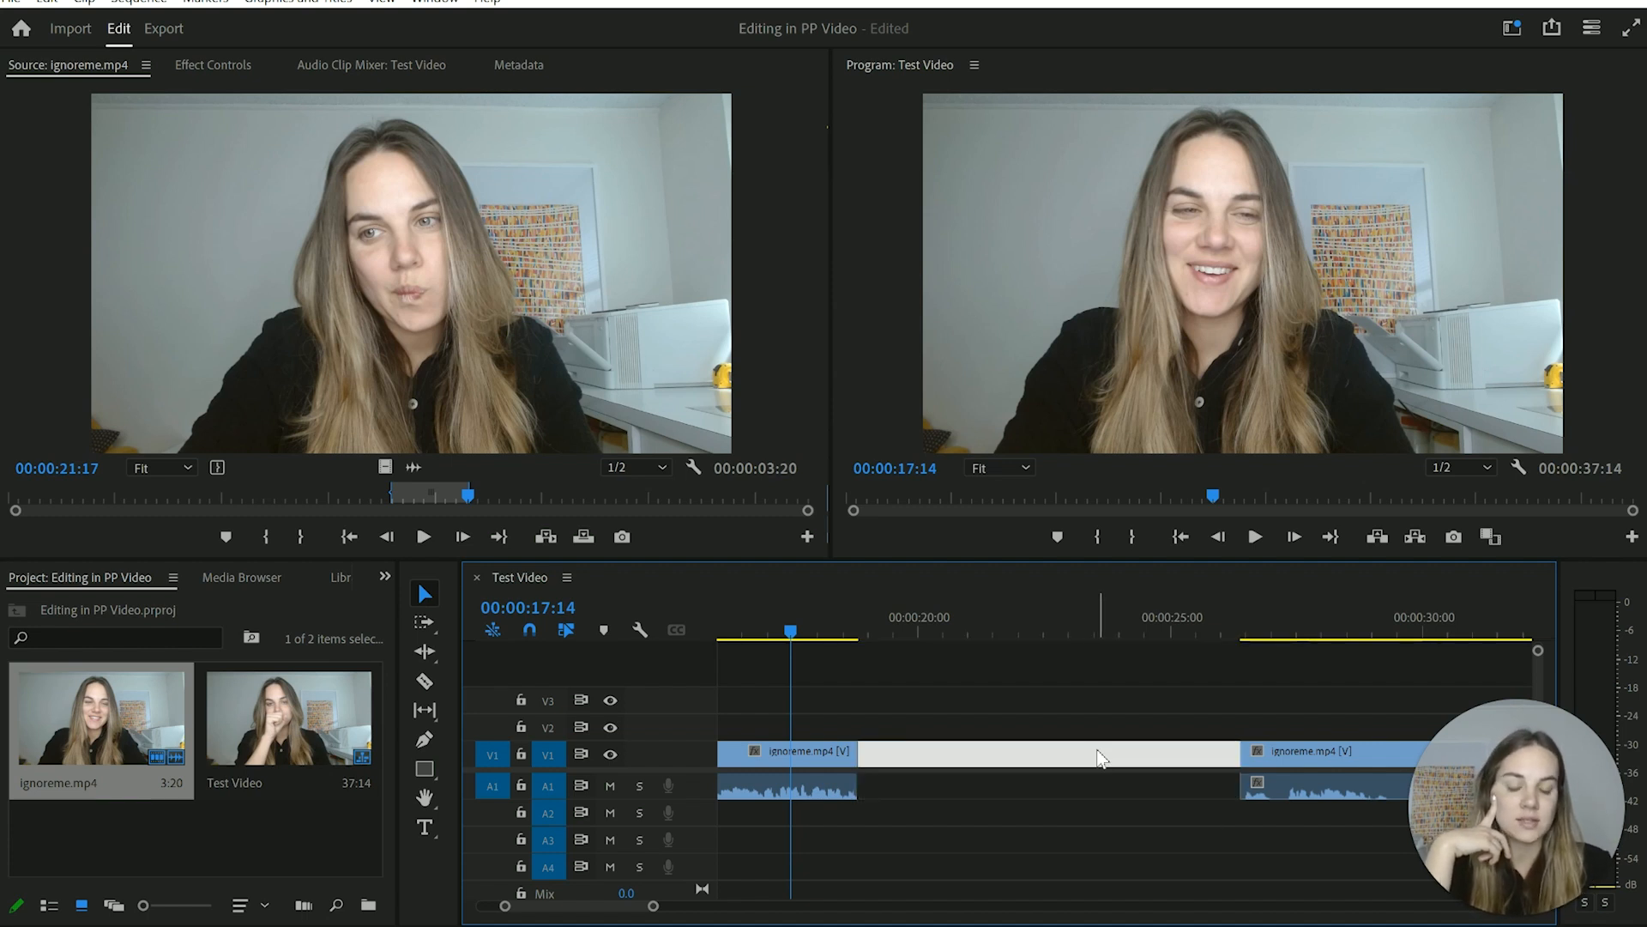
pyautogui.press('Delete')
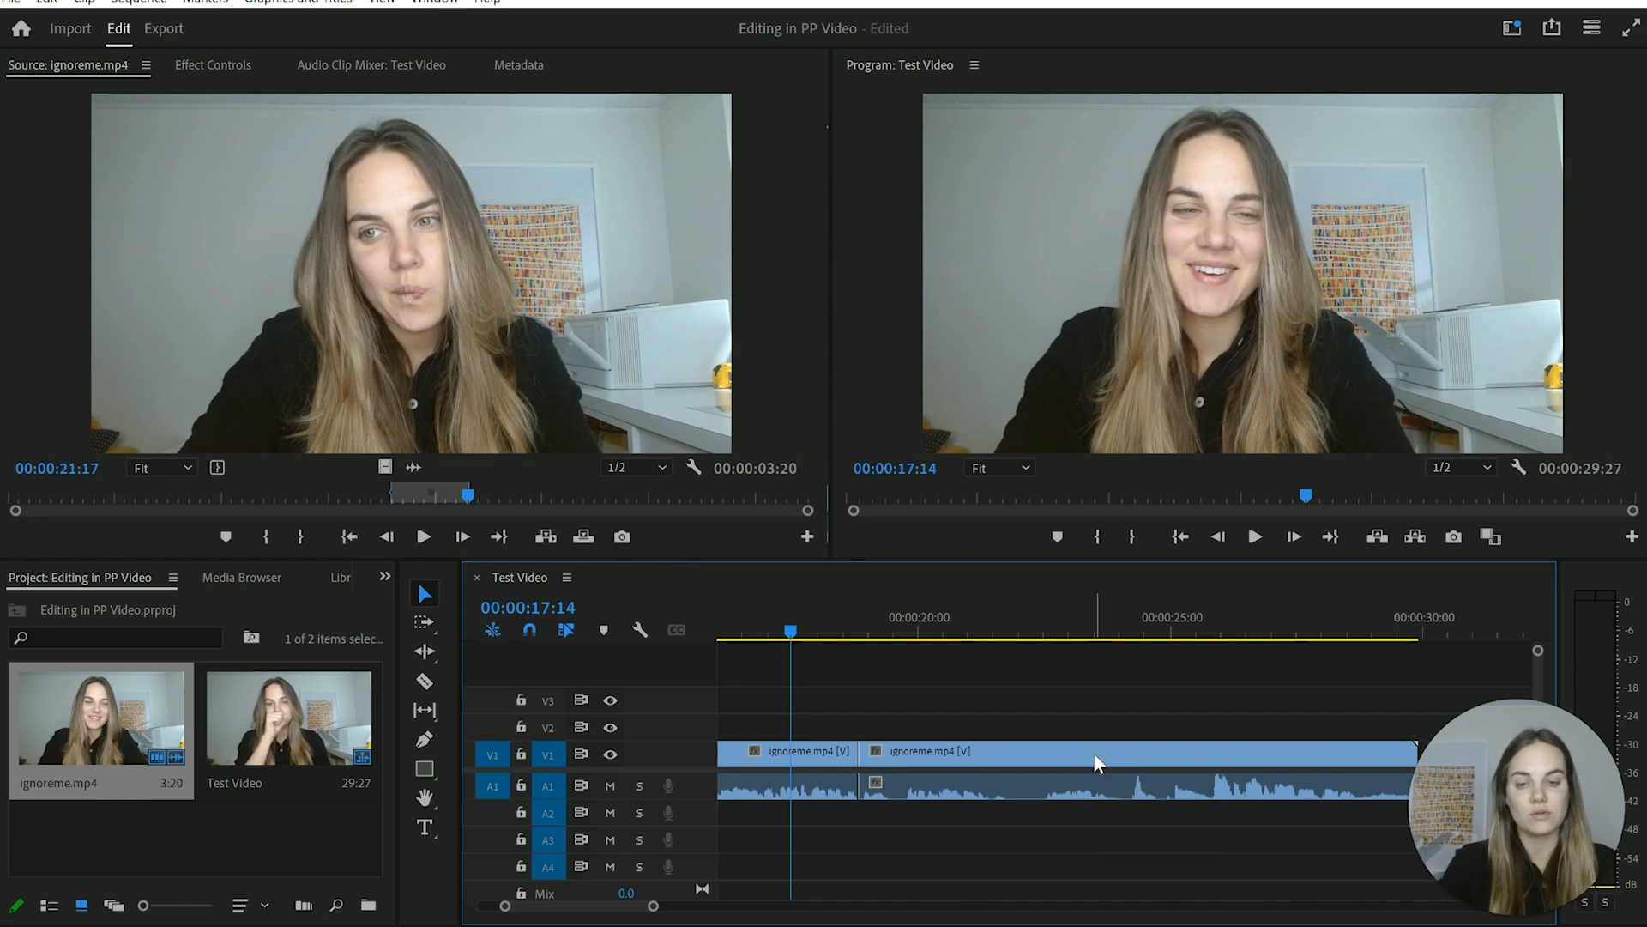
# - Undo the segment and gap deletions, and use Ripple Delete to remove the quiet middle segment in one operation
pyautogui.hotkey('ctrl', 'z')
pyautogui.hotkey('ctrl', 'z')
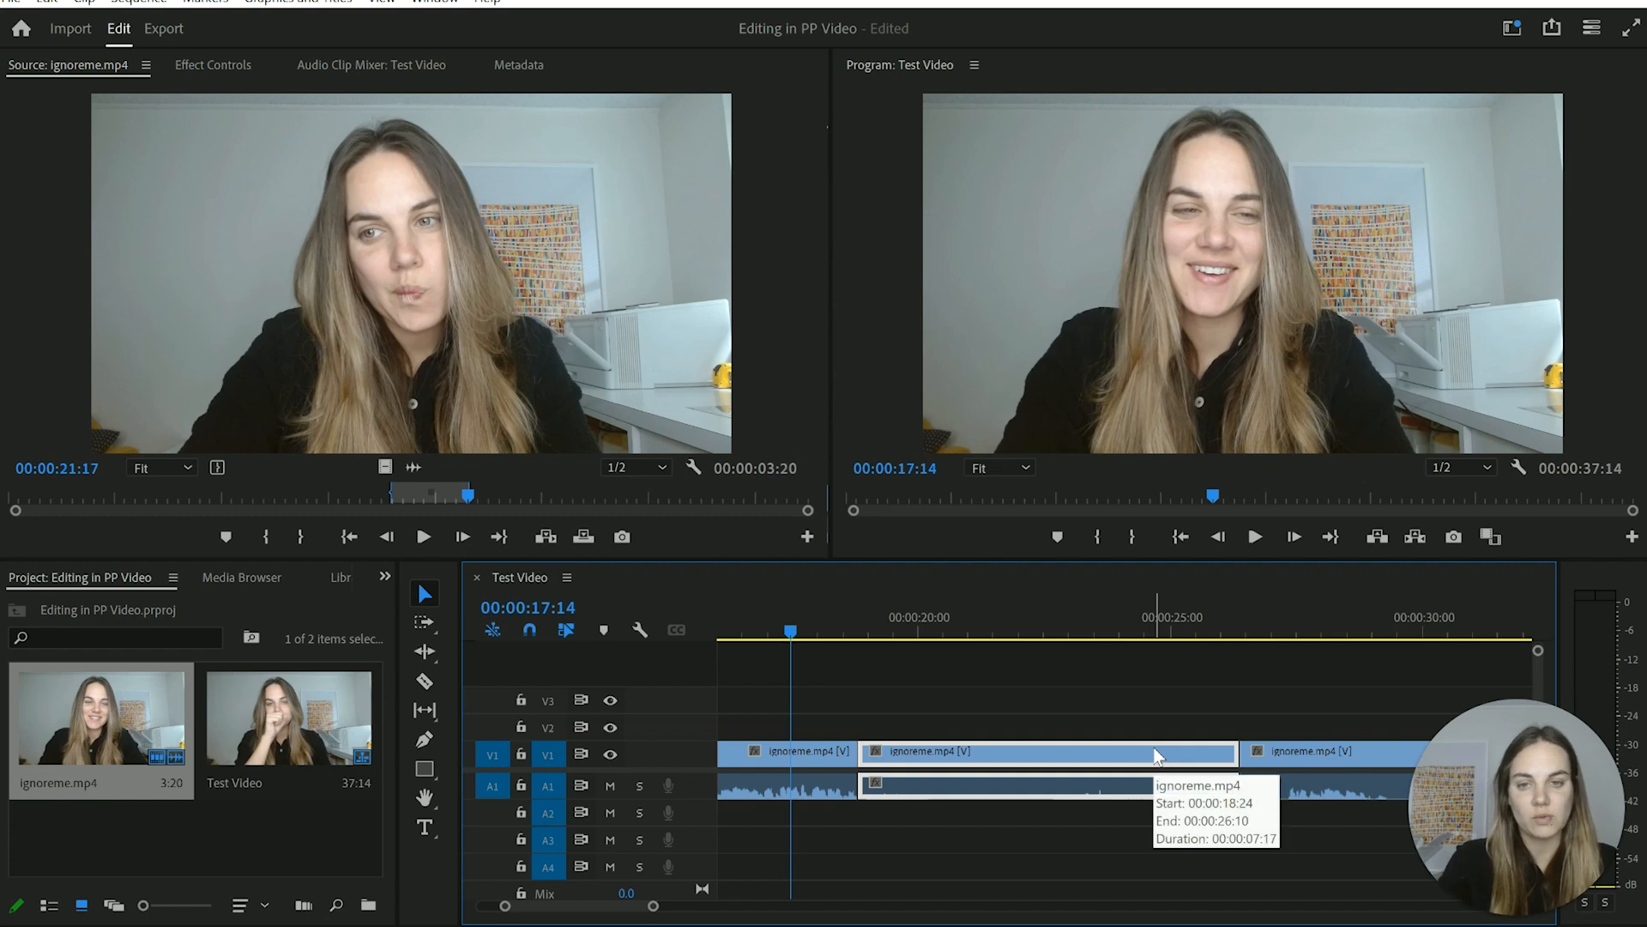
pyautogui.hotkey('shift', 'Delete')
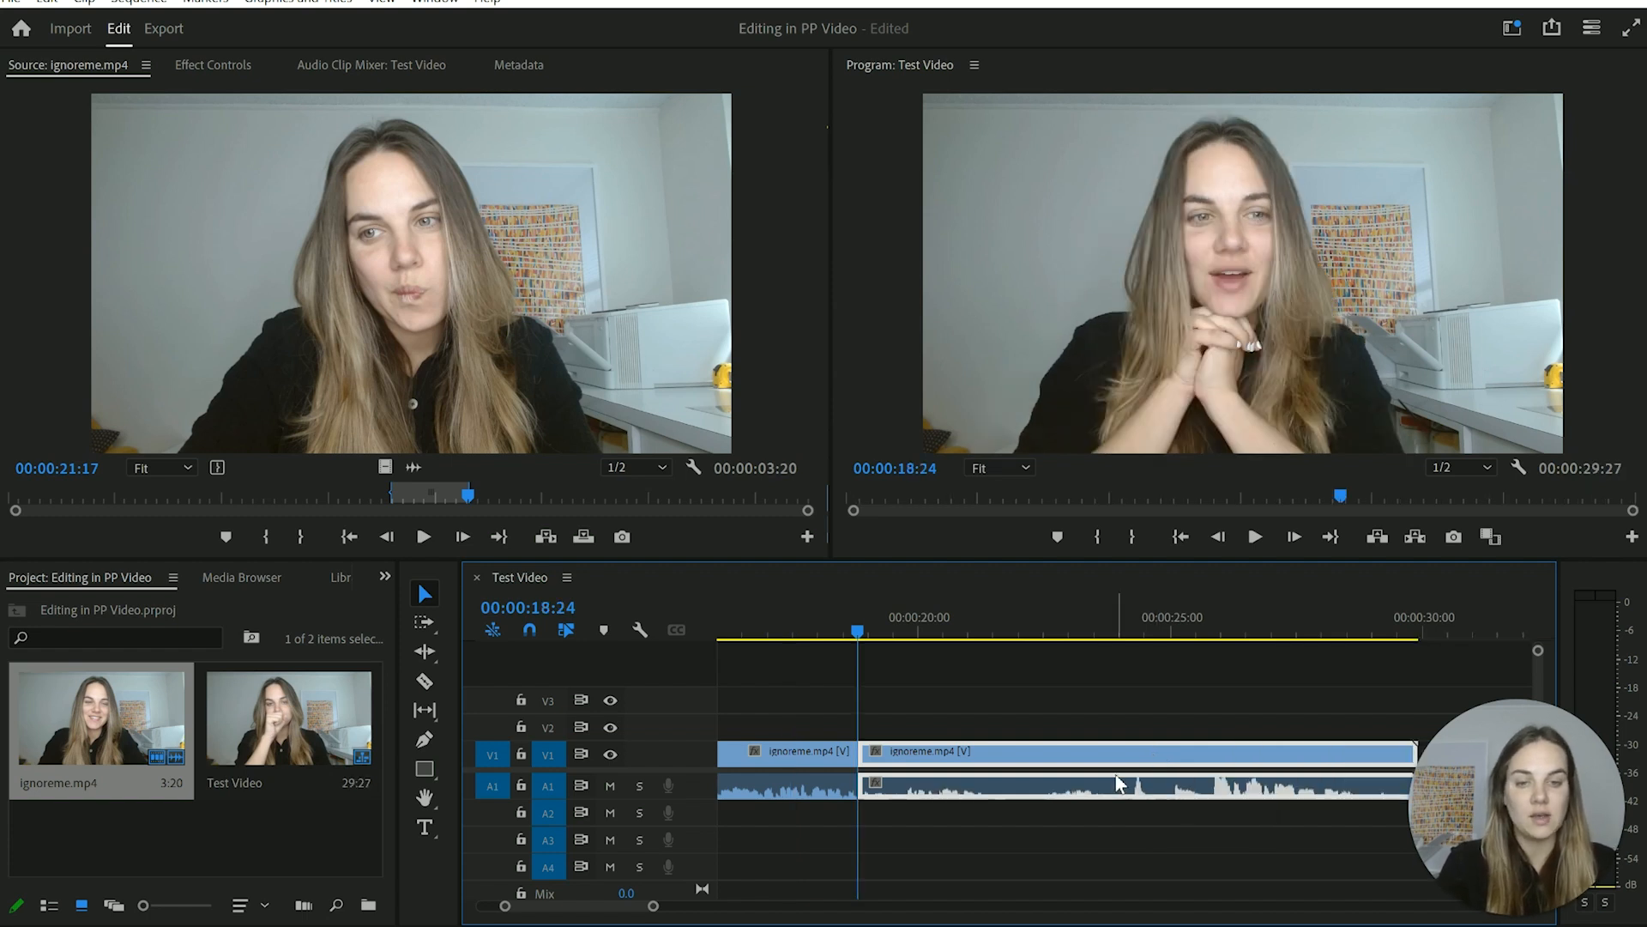
pyautogui.hotkey('ctrl', 'z')
pyautogui.click(940, 750)
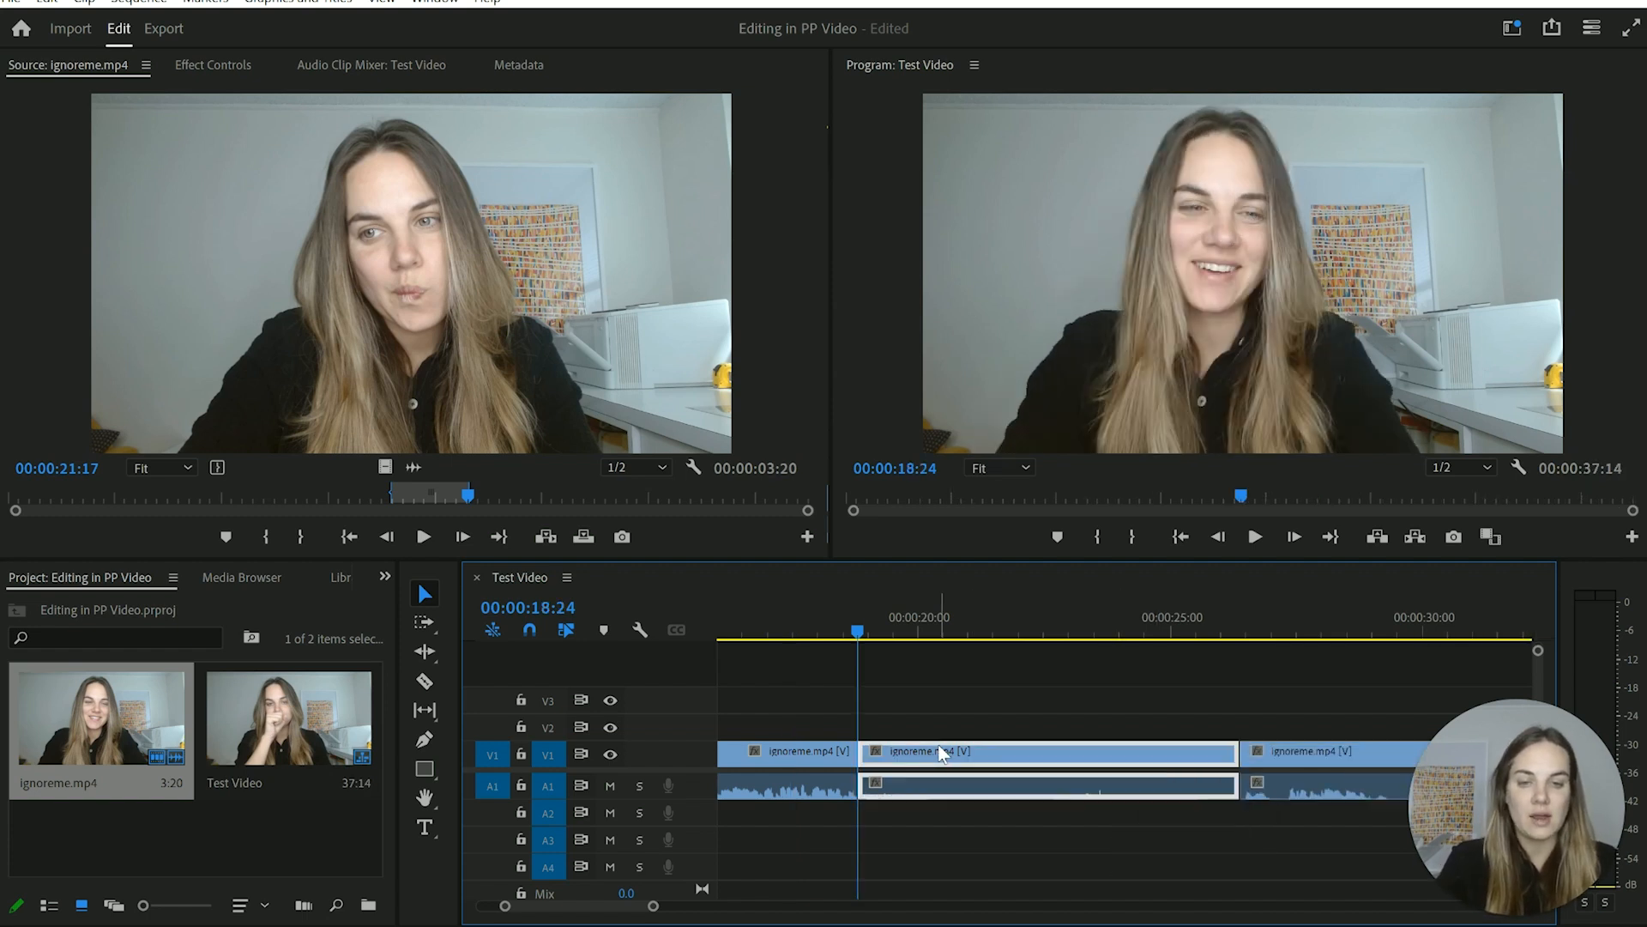
pyautogui.hotkey('shift', 'Delete')
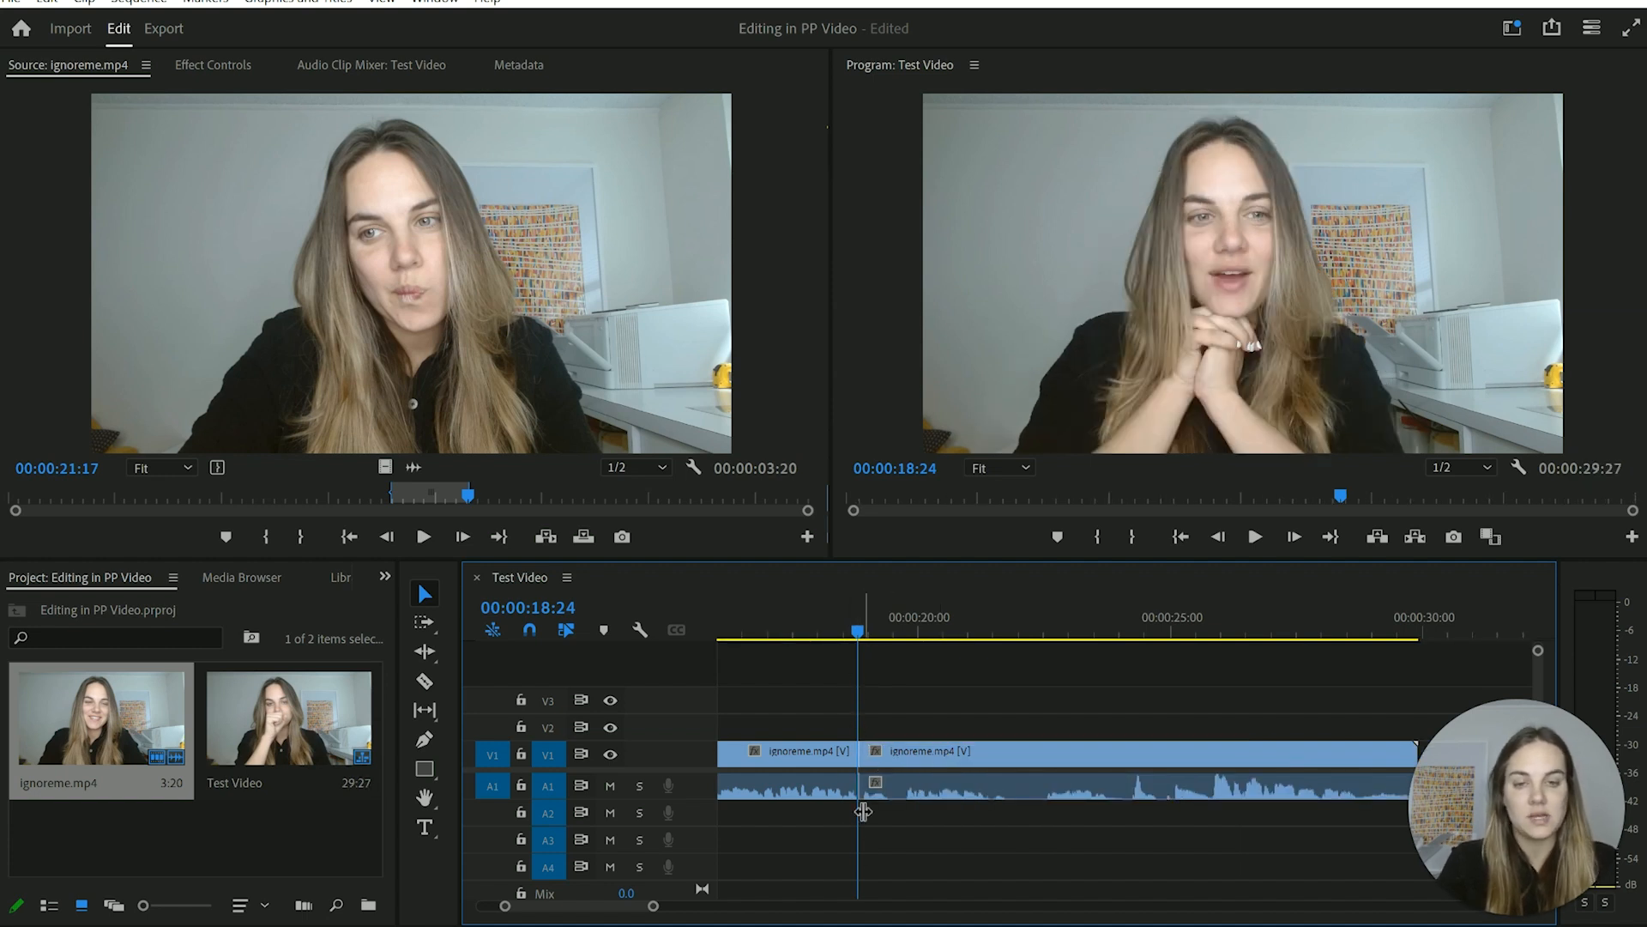
# - Play the Test Video sequence from the joined cut at 00:00:18:24 to review the edit
pyautogui.hscroll(1, 863, 811)
pyautogui.hscroll(-1, 863, 811)
pyautogui.press('space')
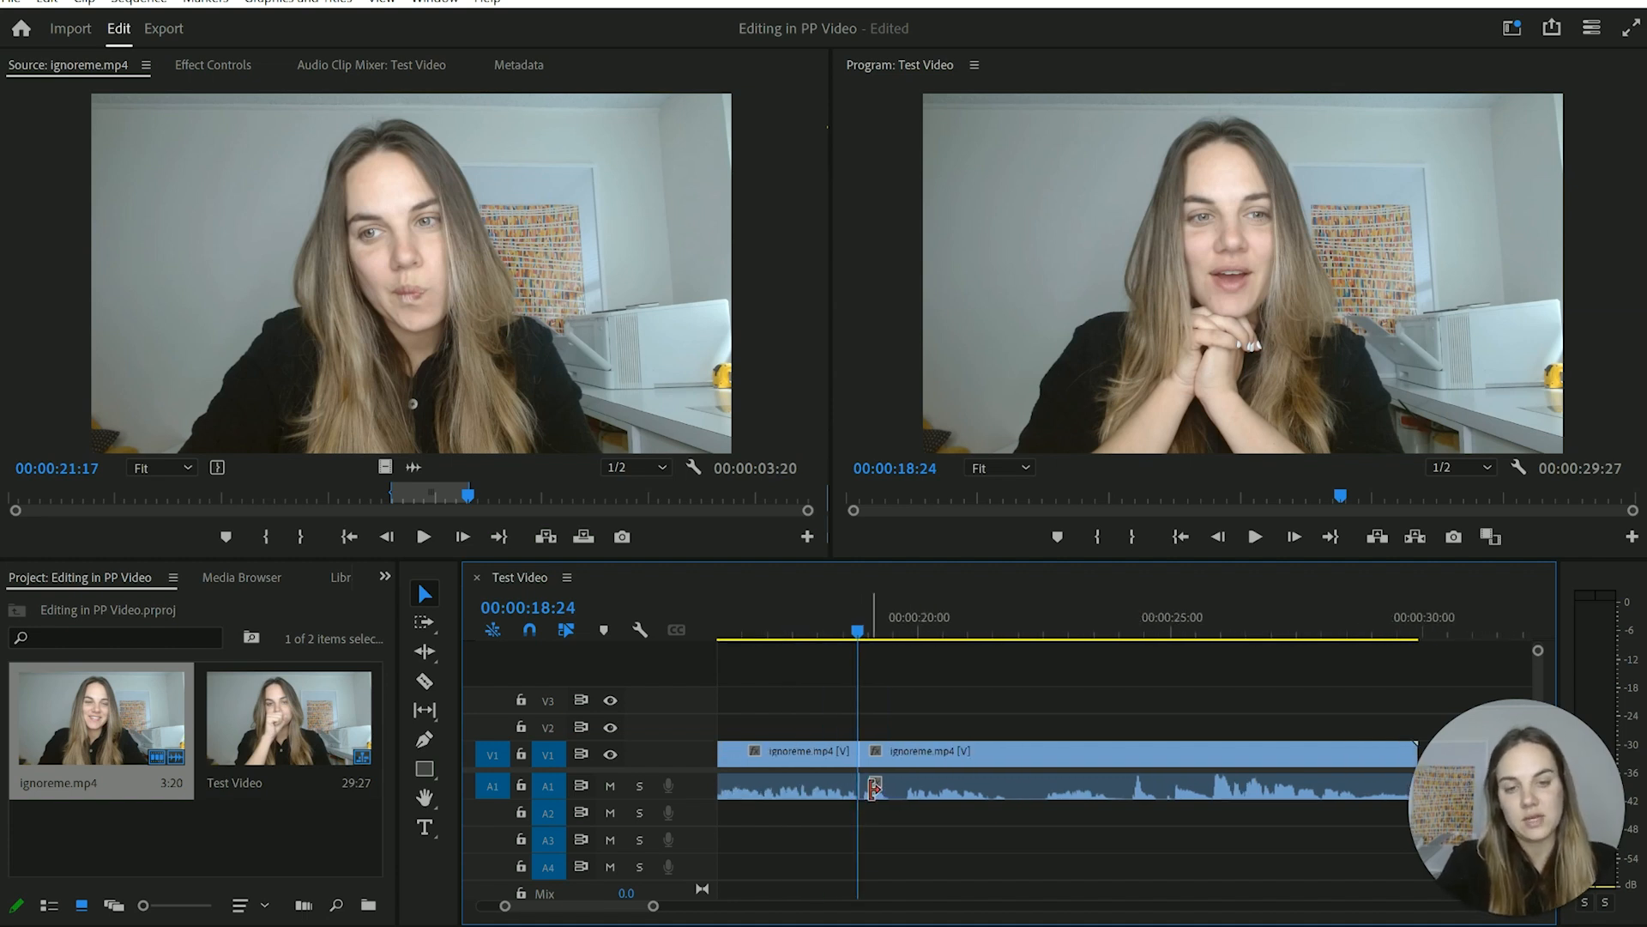
# - Adjust the audio gain of the clip after the cut by 4 dB
pyautogui.click(1000, 798)
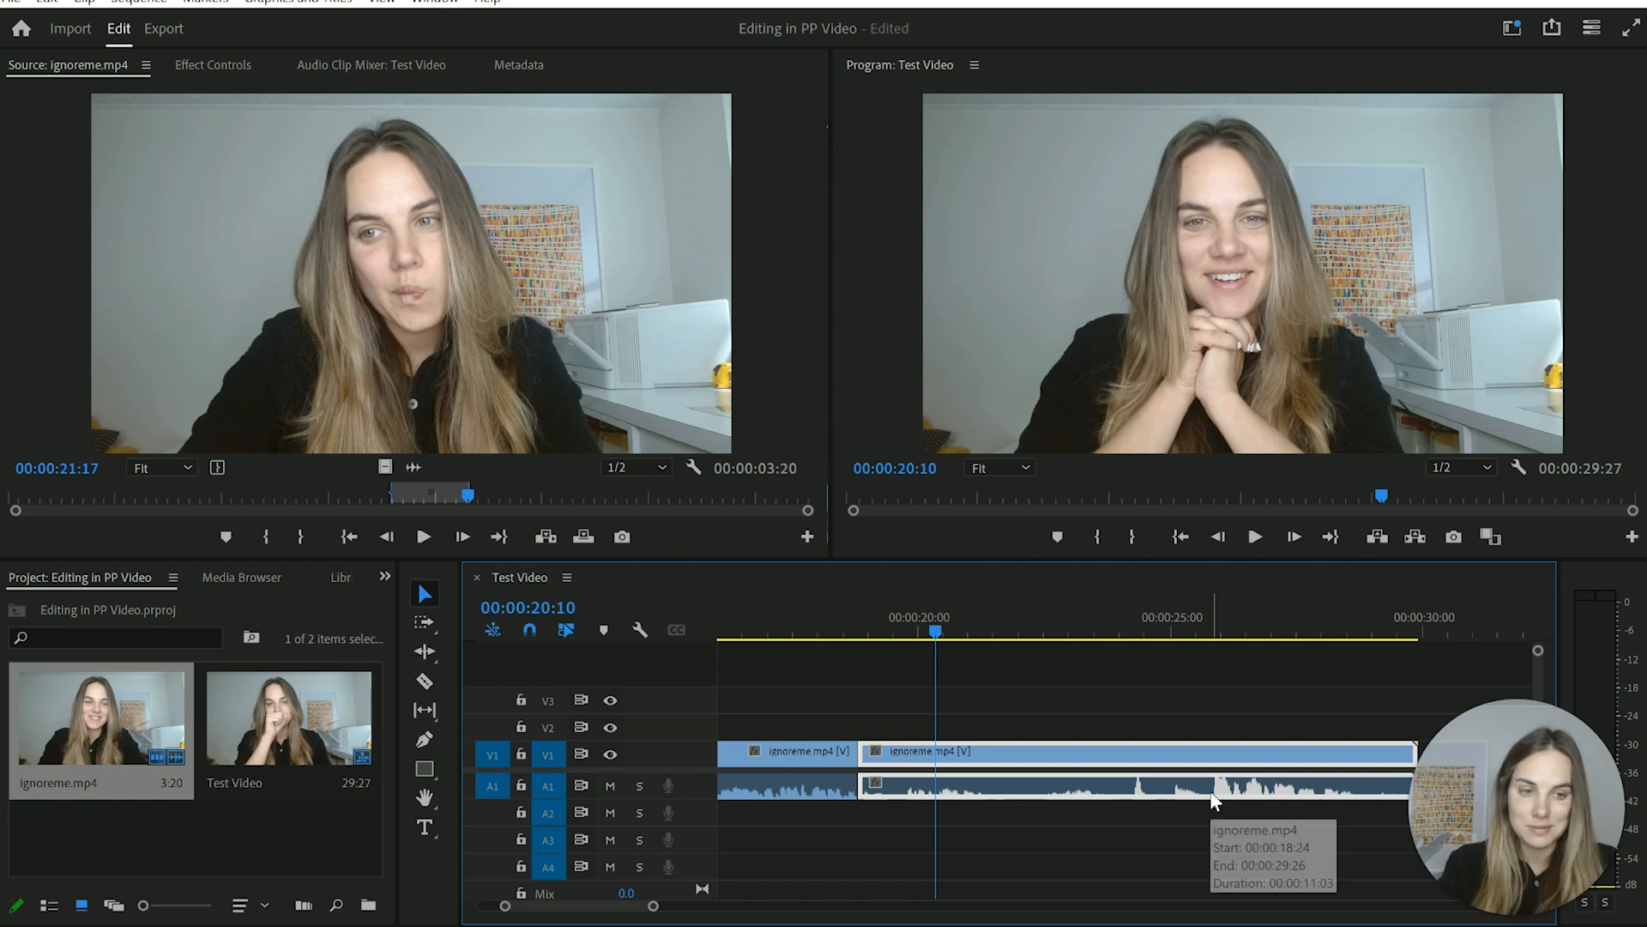
pyautogui.rightClick(1023, 790)
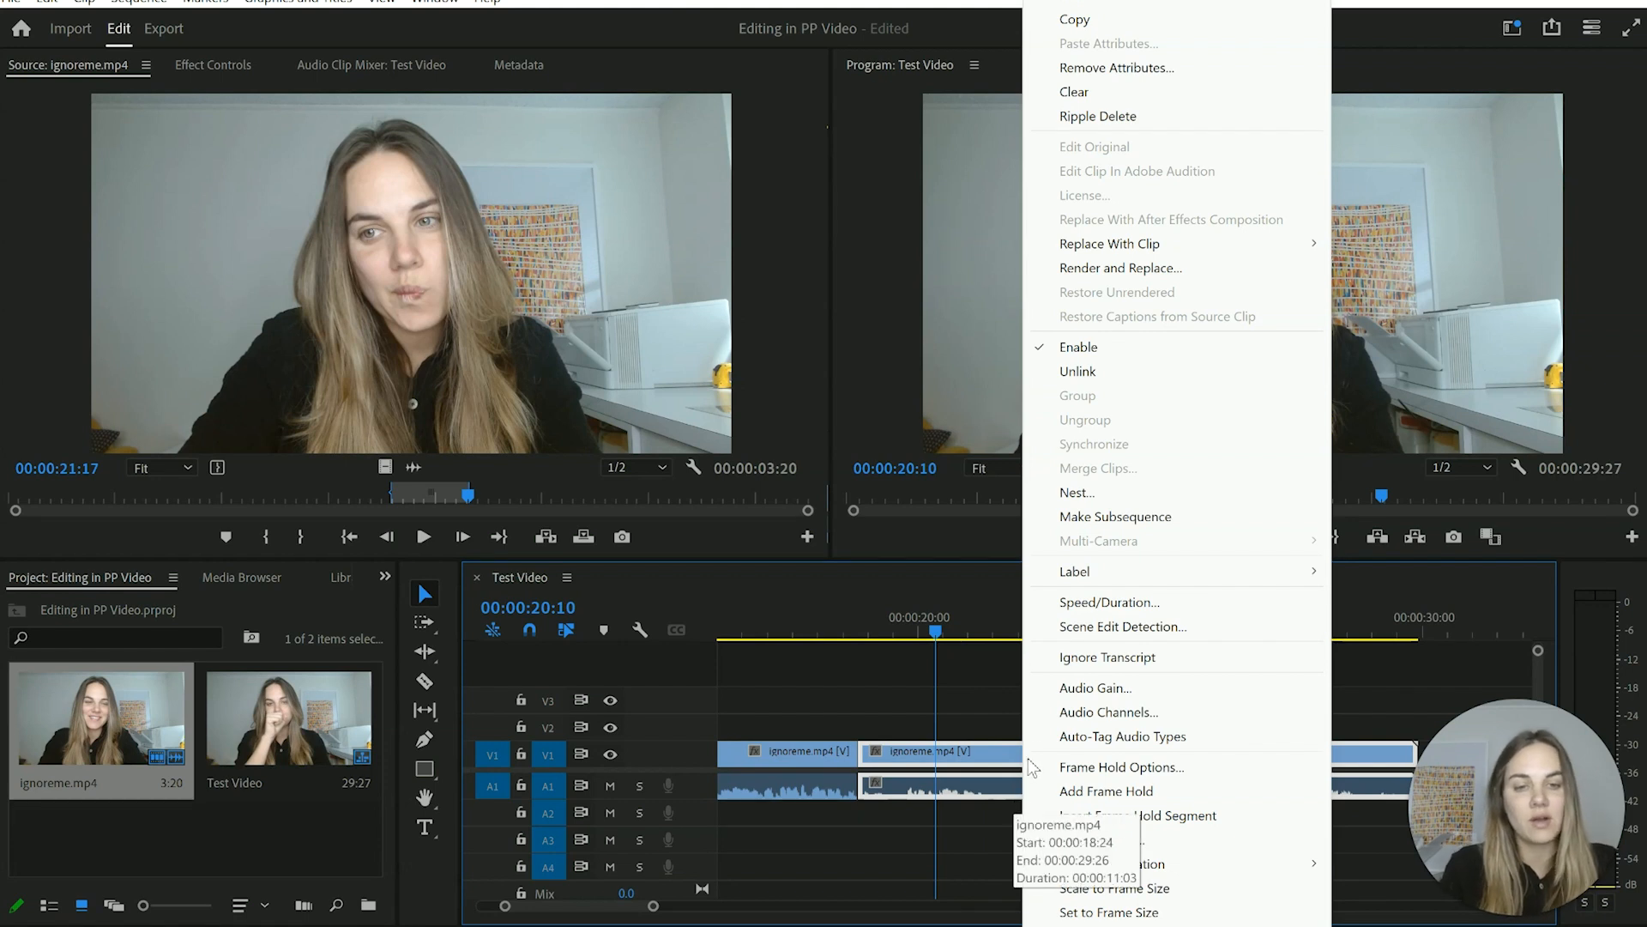
pyautogui.click(1074, 690)
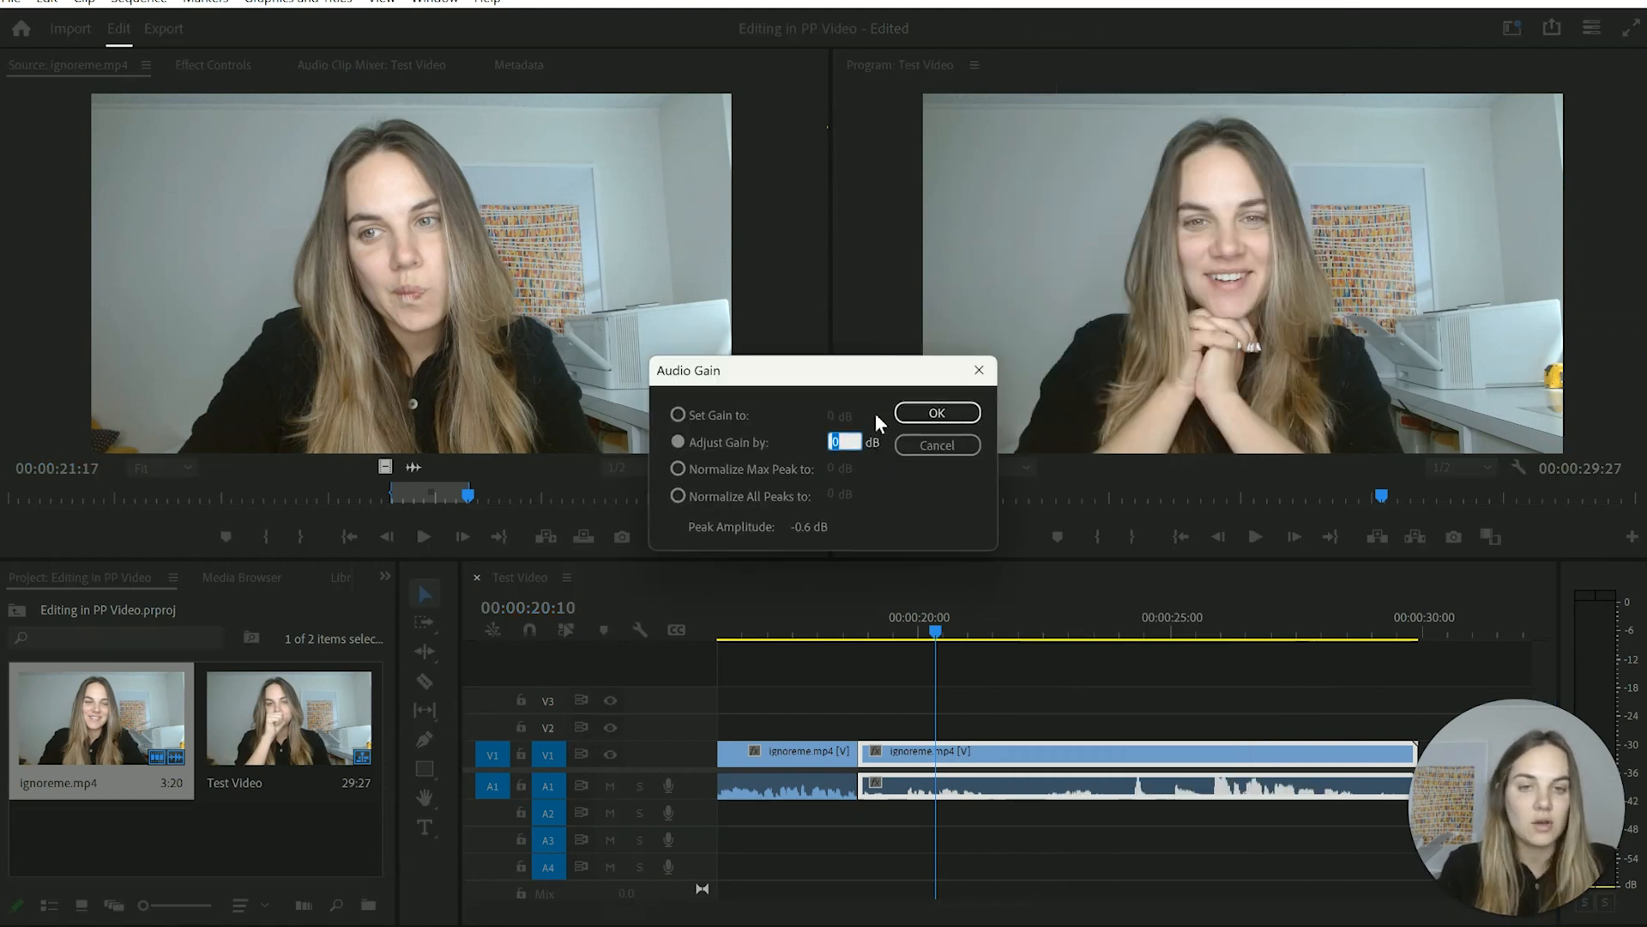
pyautogui.write('5')
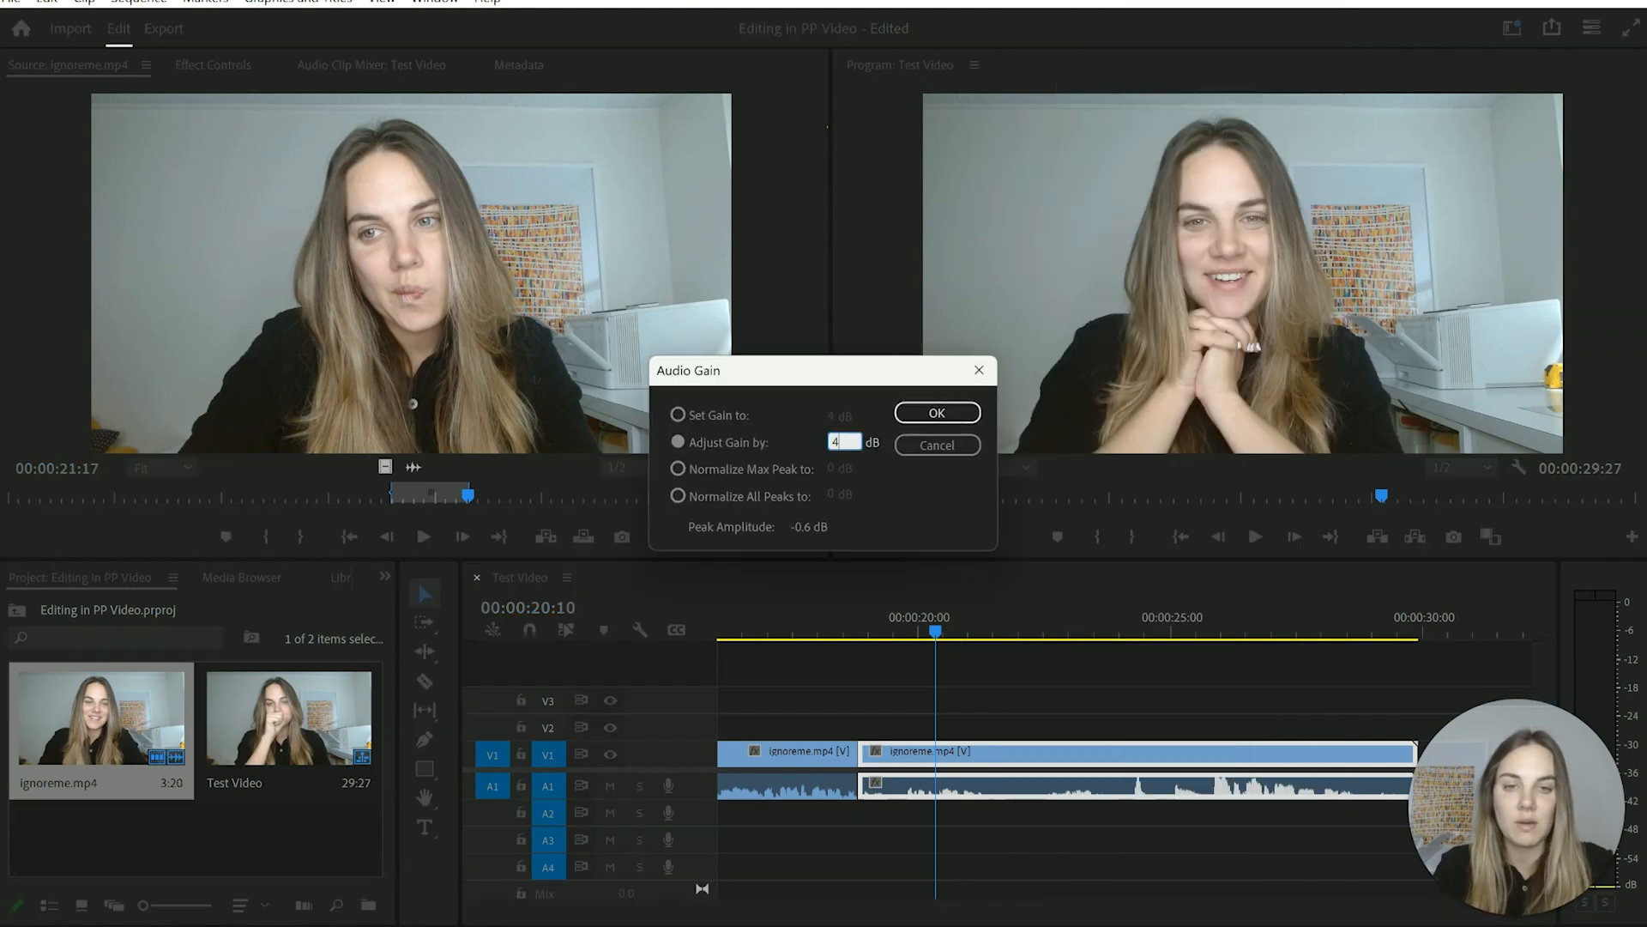
pyautogui.click(913, 419)
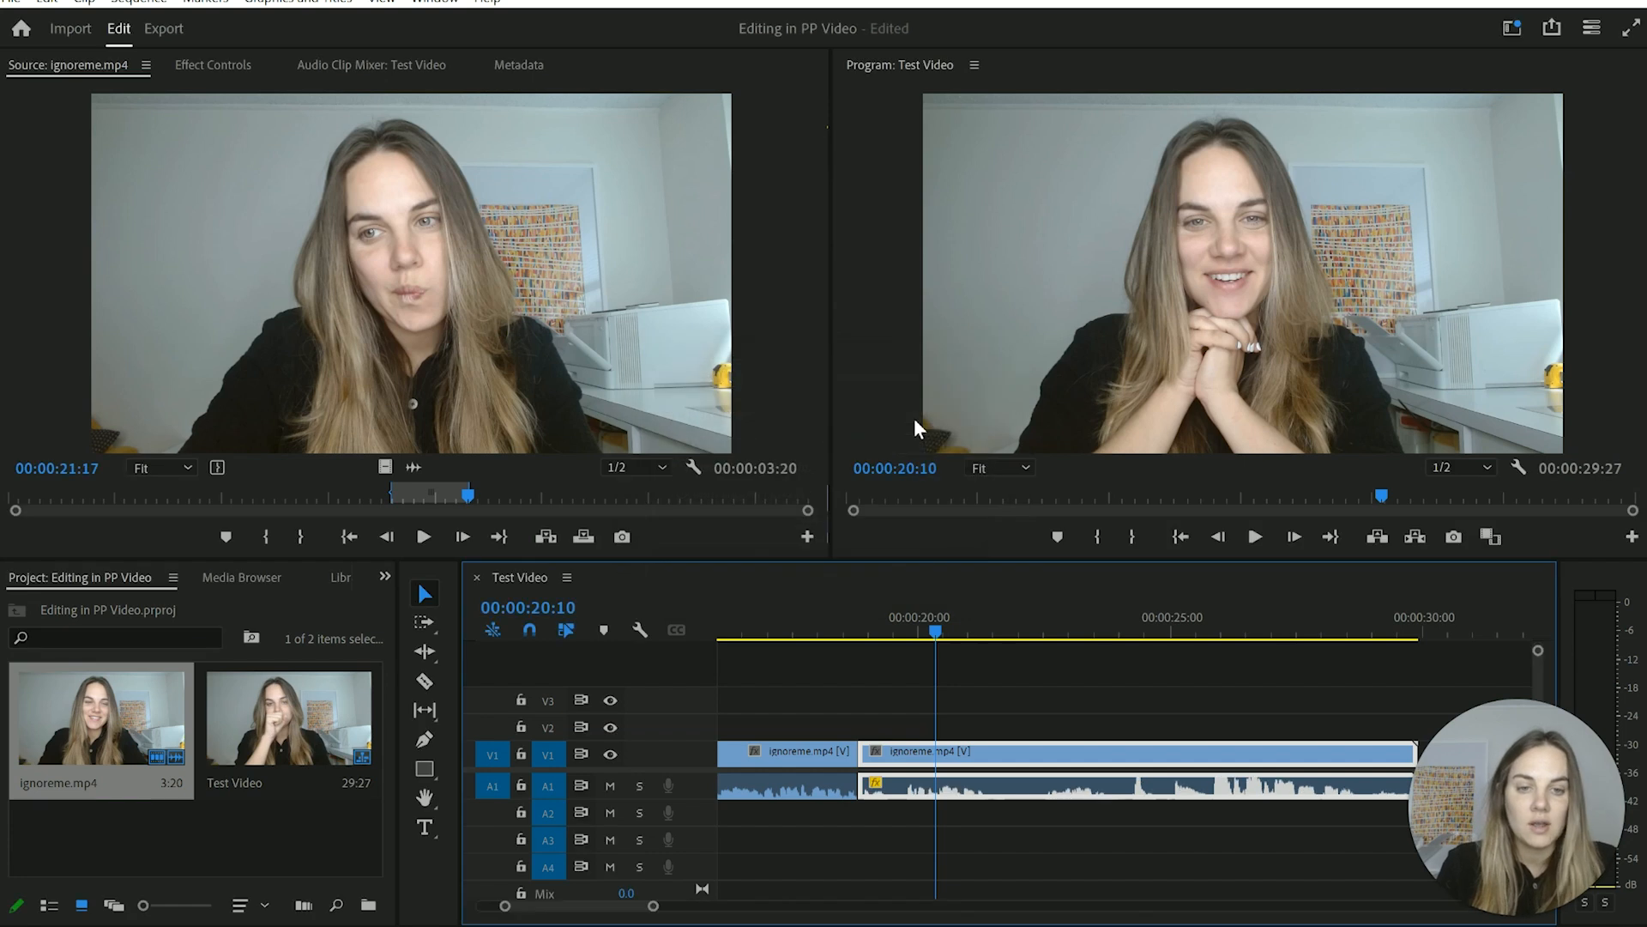
# - Adjust the audio gain of the selected clip after the joined cut by -5 dB
pyautogui.rightClick(961, 786)
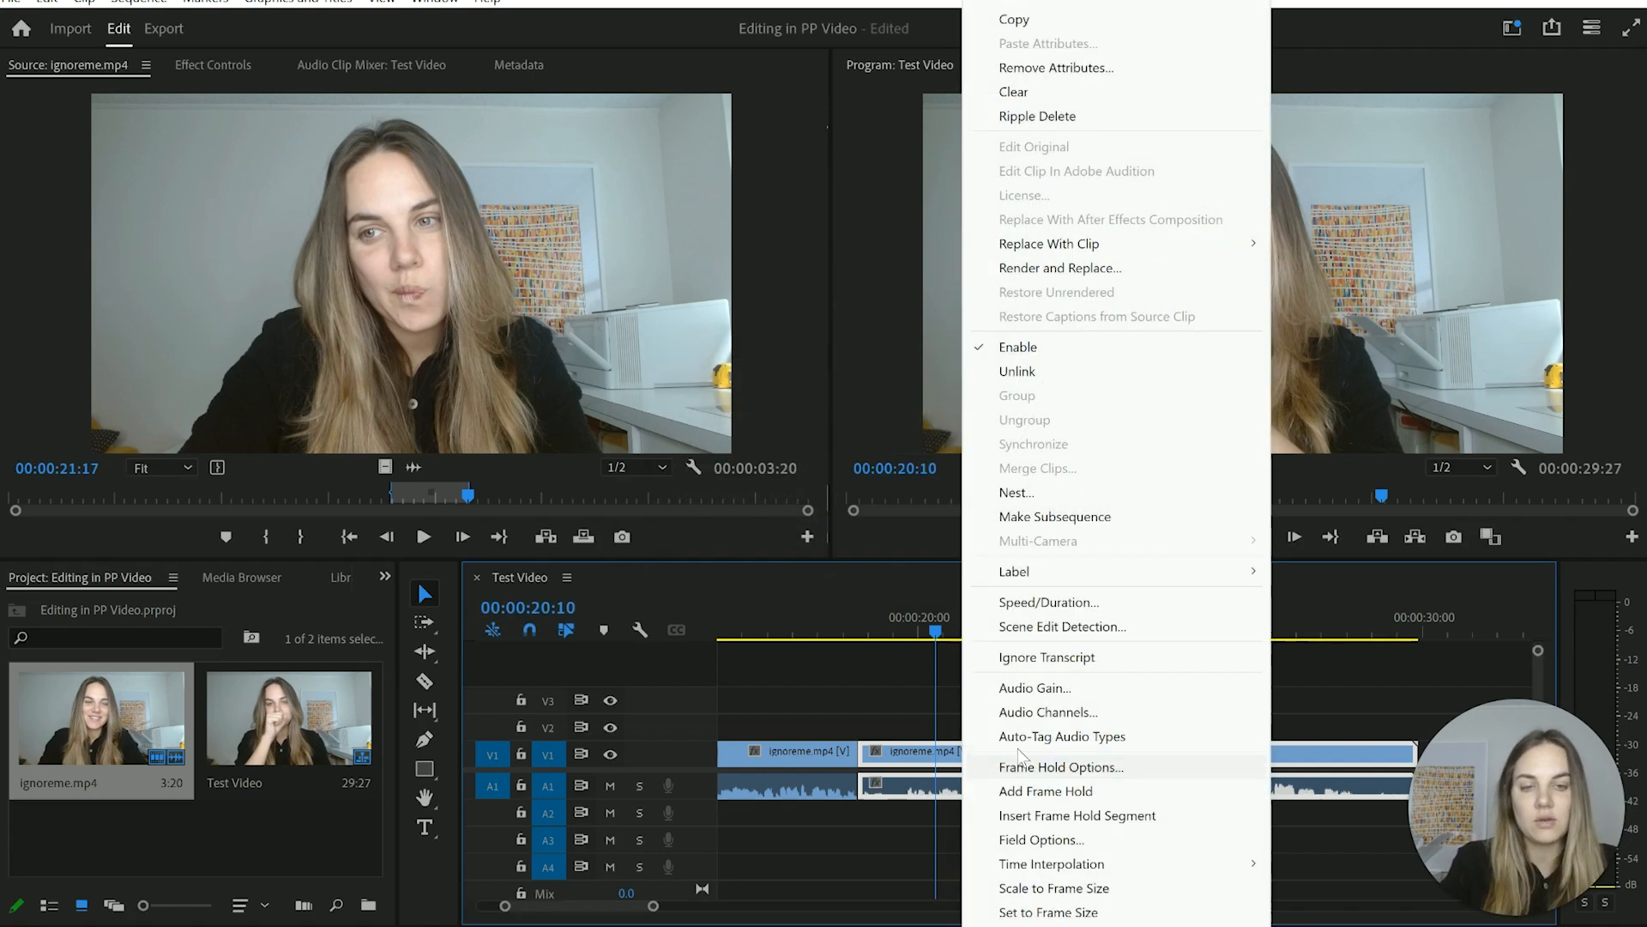
pyautogui.click(1035, 687)
pyautogui.write('-5')
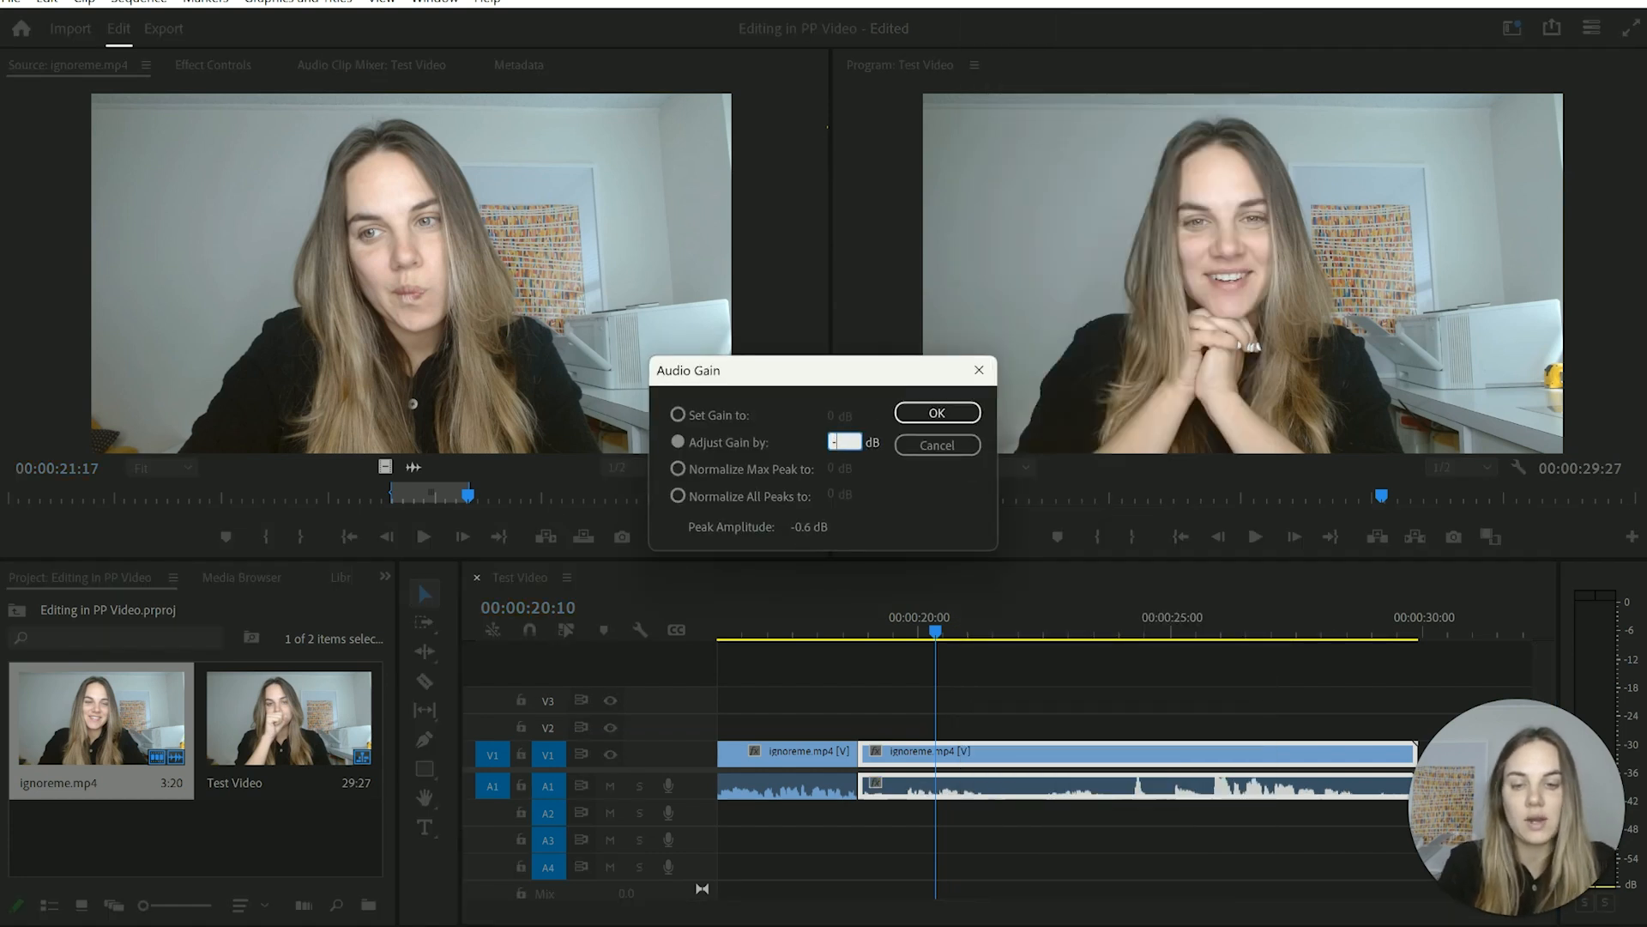
pyautogui.press('Return')
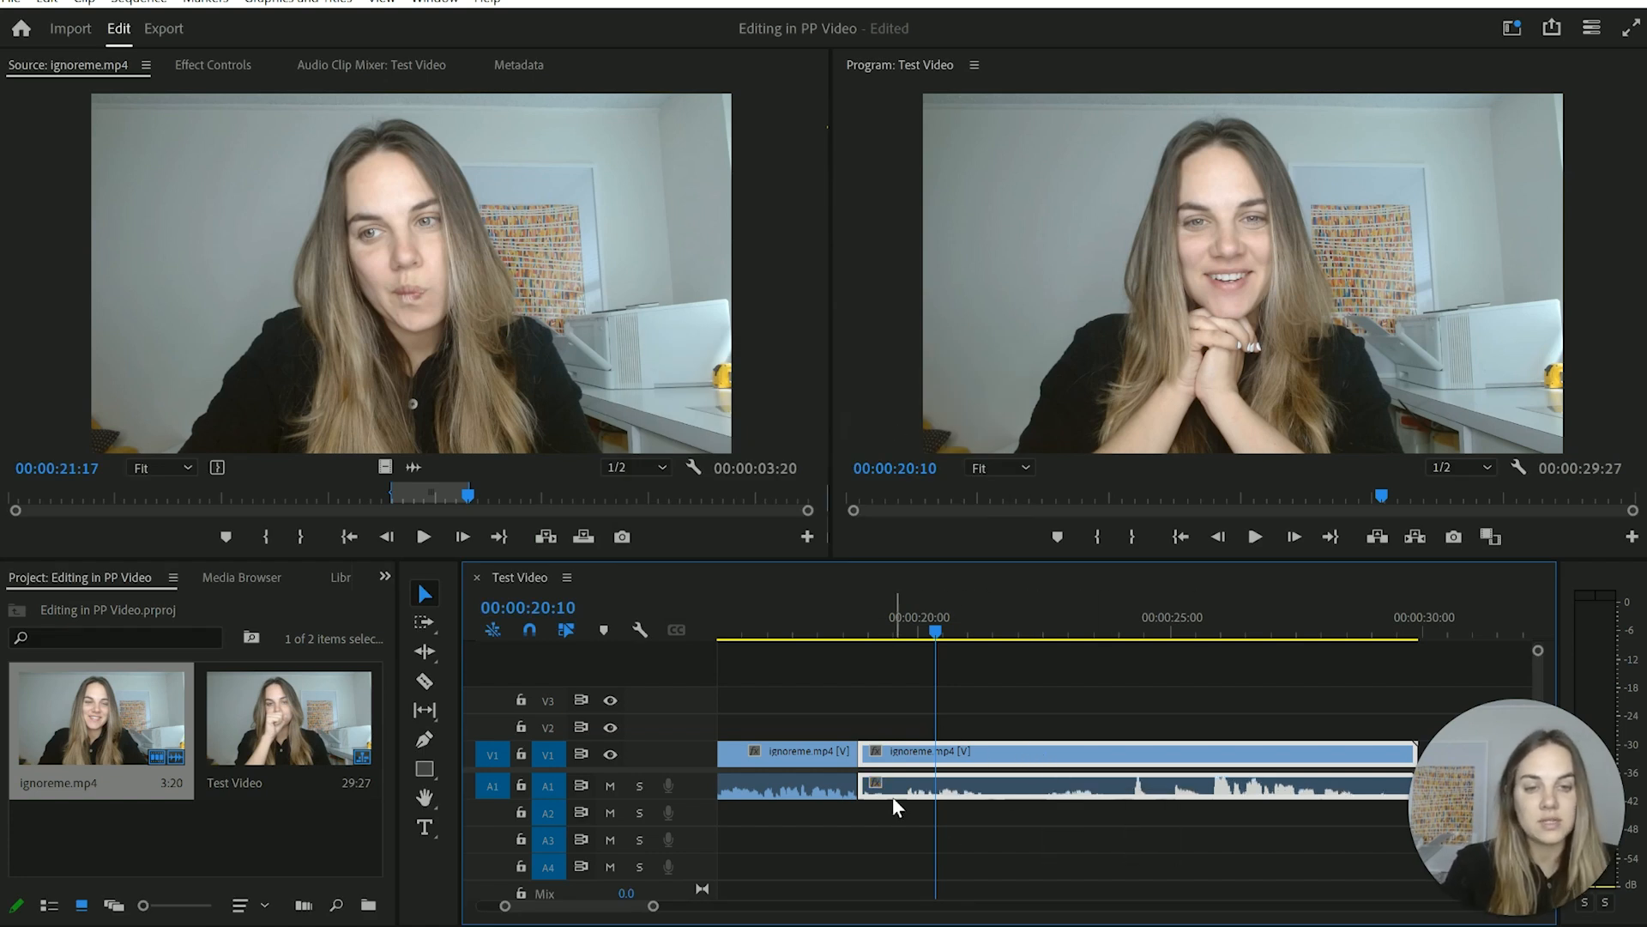
# - Split the clip after the joined cut at about 00:00:24:00 with the Razor tool and return to the Selection tool
pyautogui.press('c')
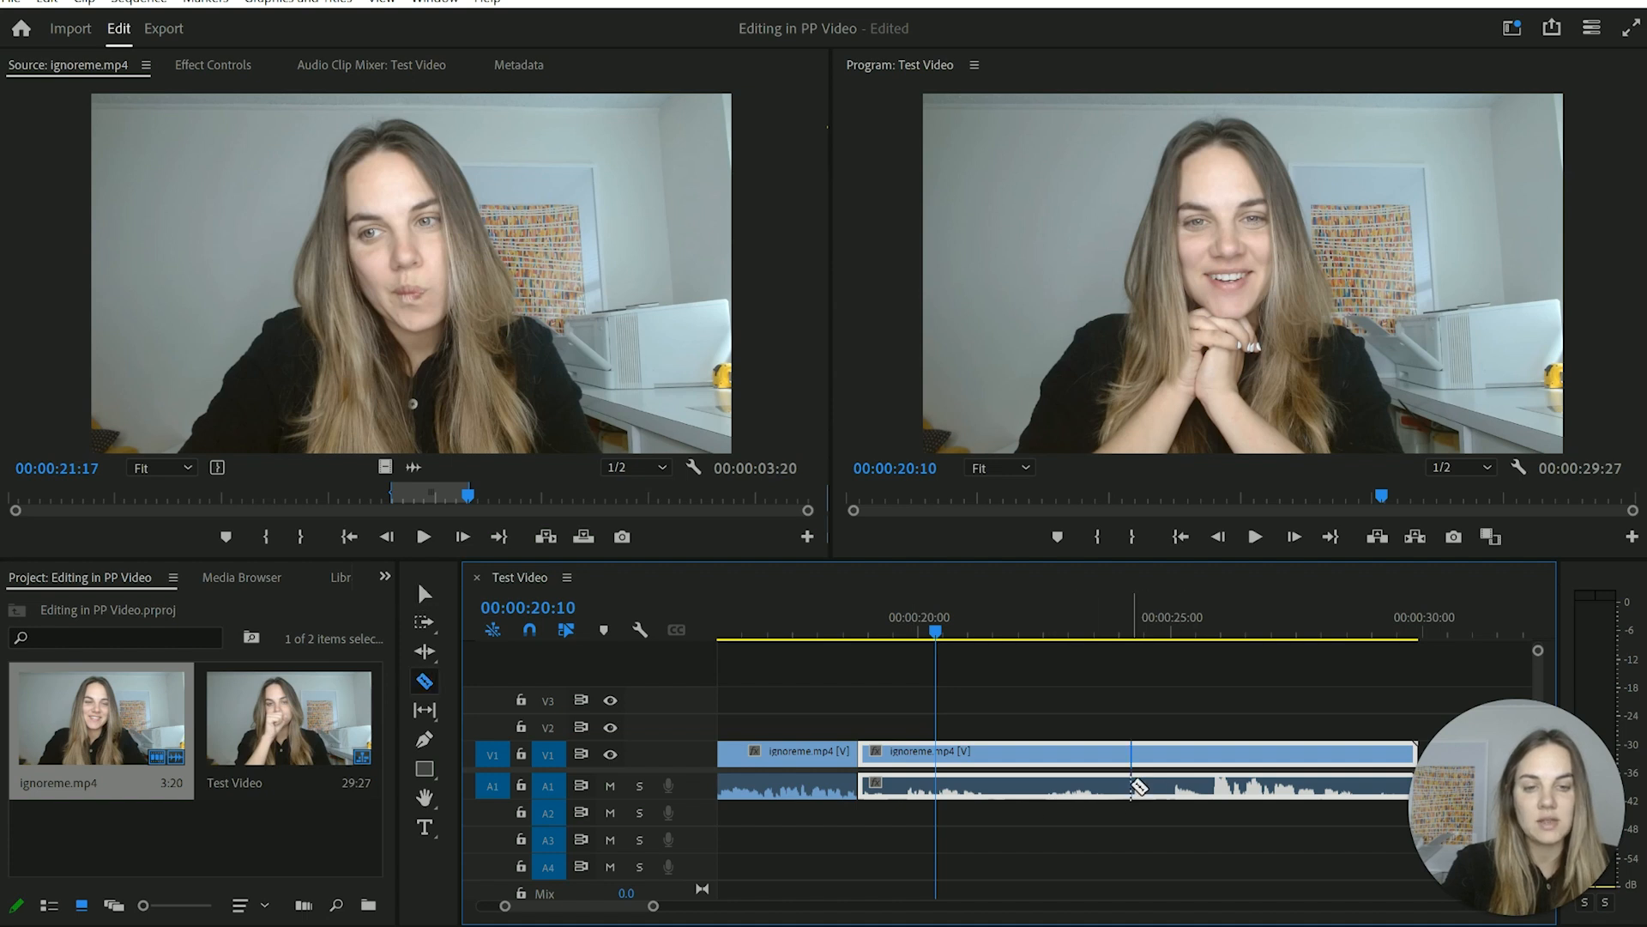
pyautogui.click(1127, 751)
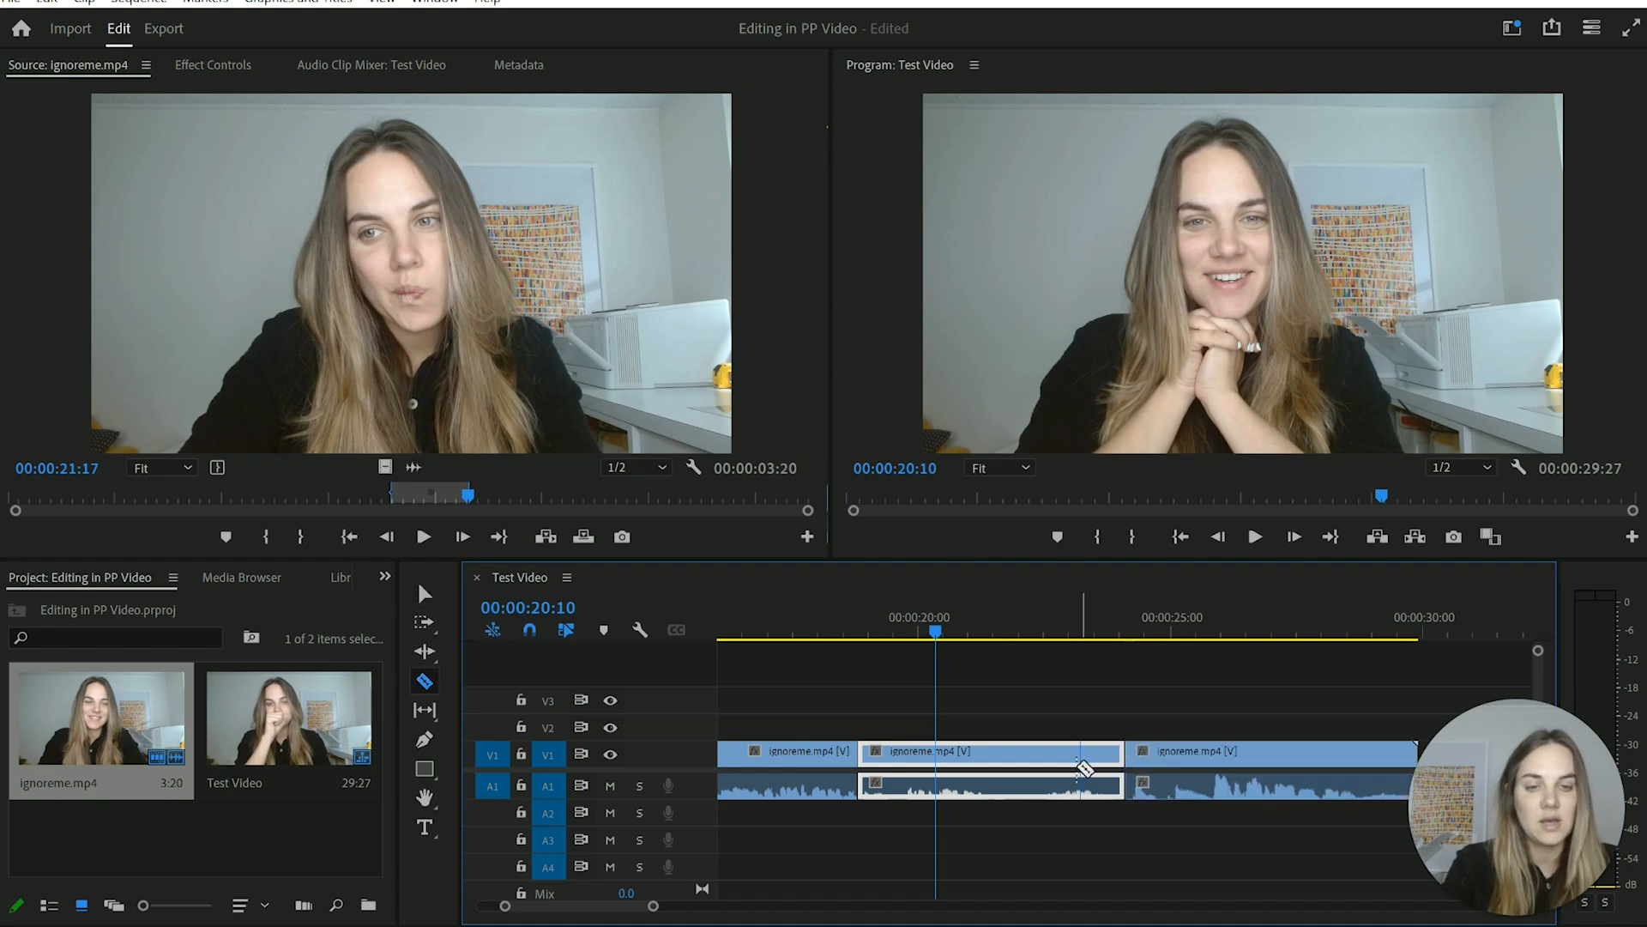
pyautogui.press('v')
# - Adjust the audio gain of the middle segment, just before the new cut, by 5 dB
pyautogui.rightClick(1062, 789)
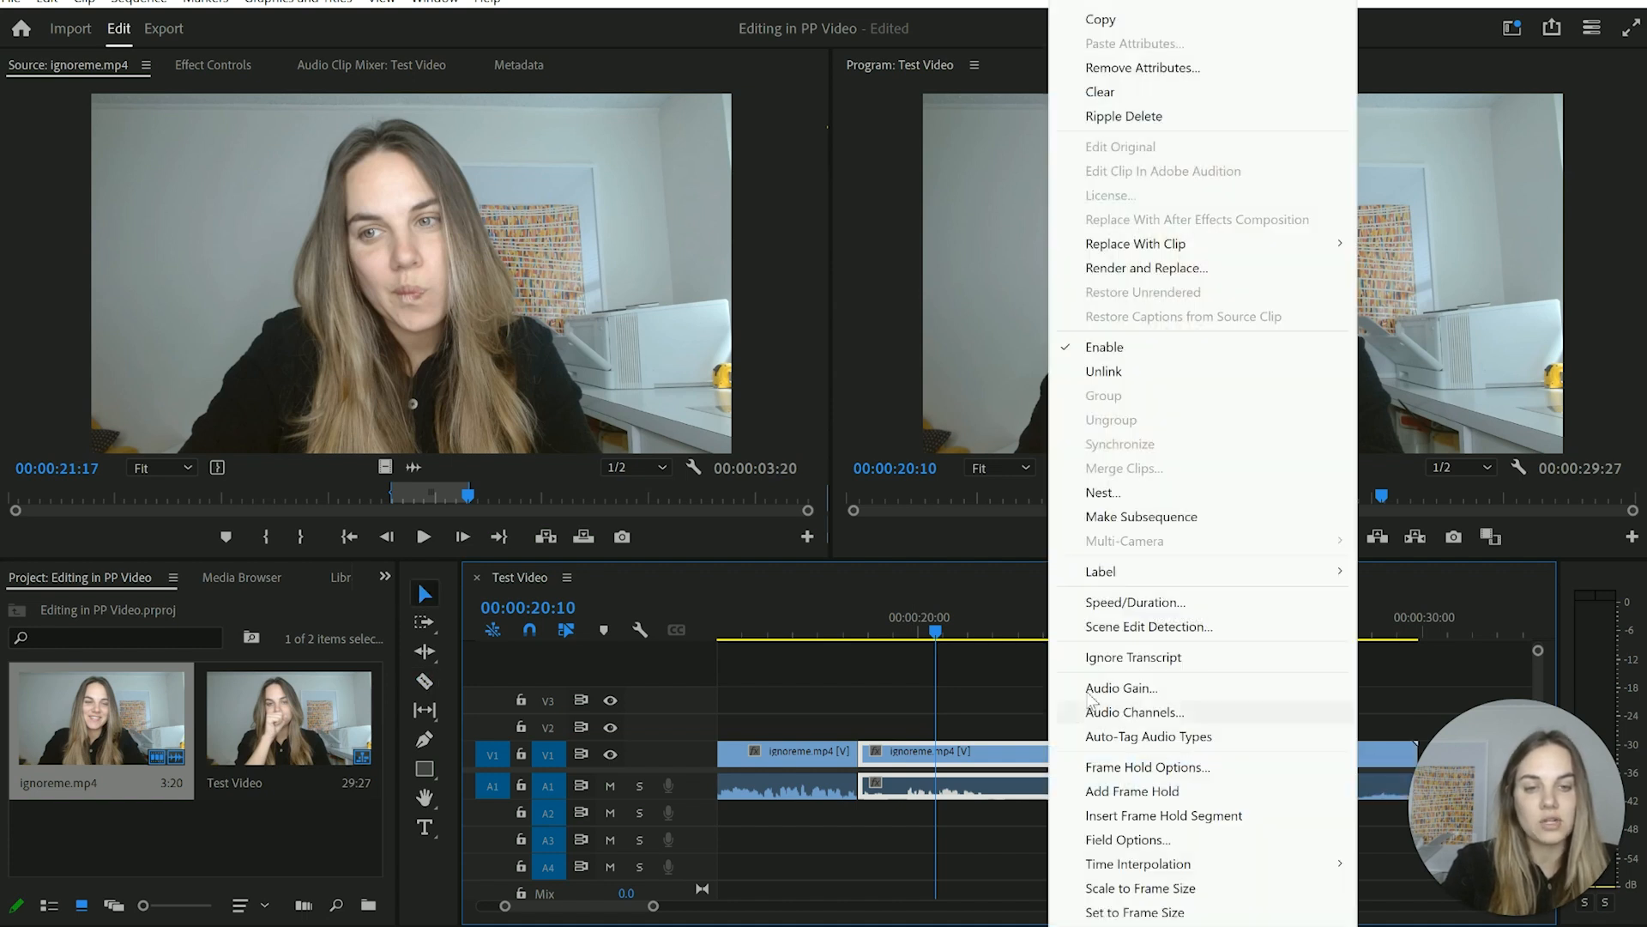
pyautogui.click(1094, 684)
pyautogui.write('5')
pyautogui.press('Return')
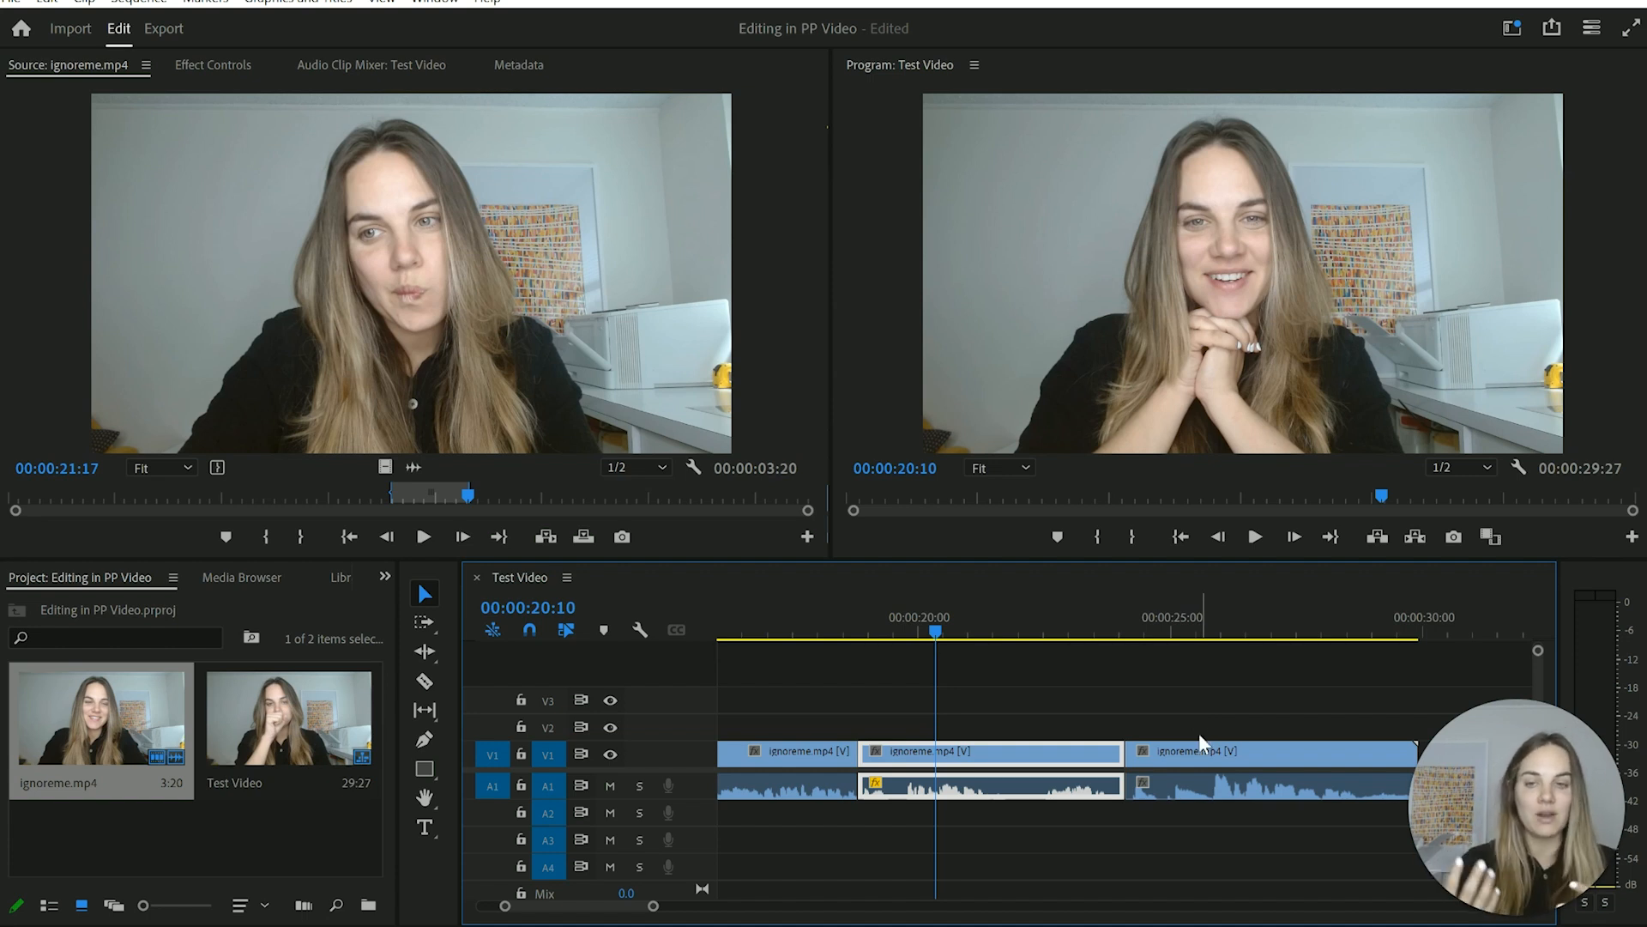
# - Bring up the Effects panel in the project panel group
pyautogui.click(382, 577)
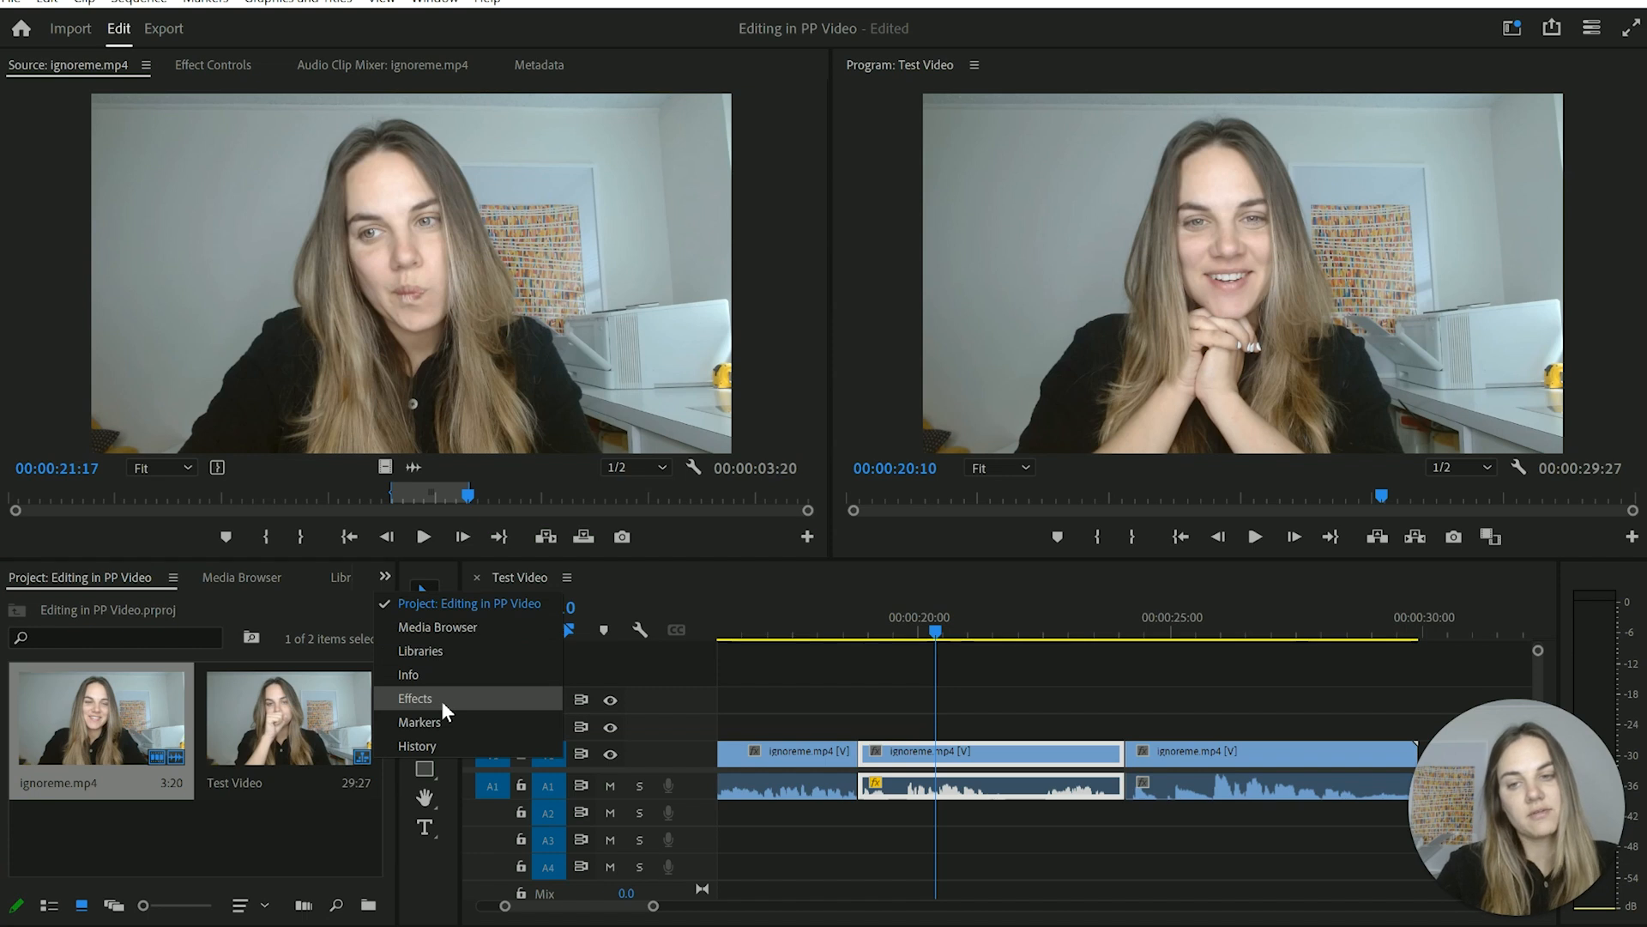
pyautogui.click(385, 577)
pyautogui.click(388, 578)
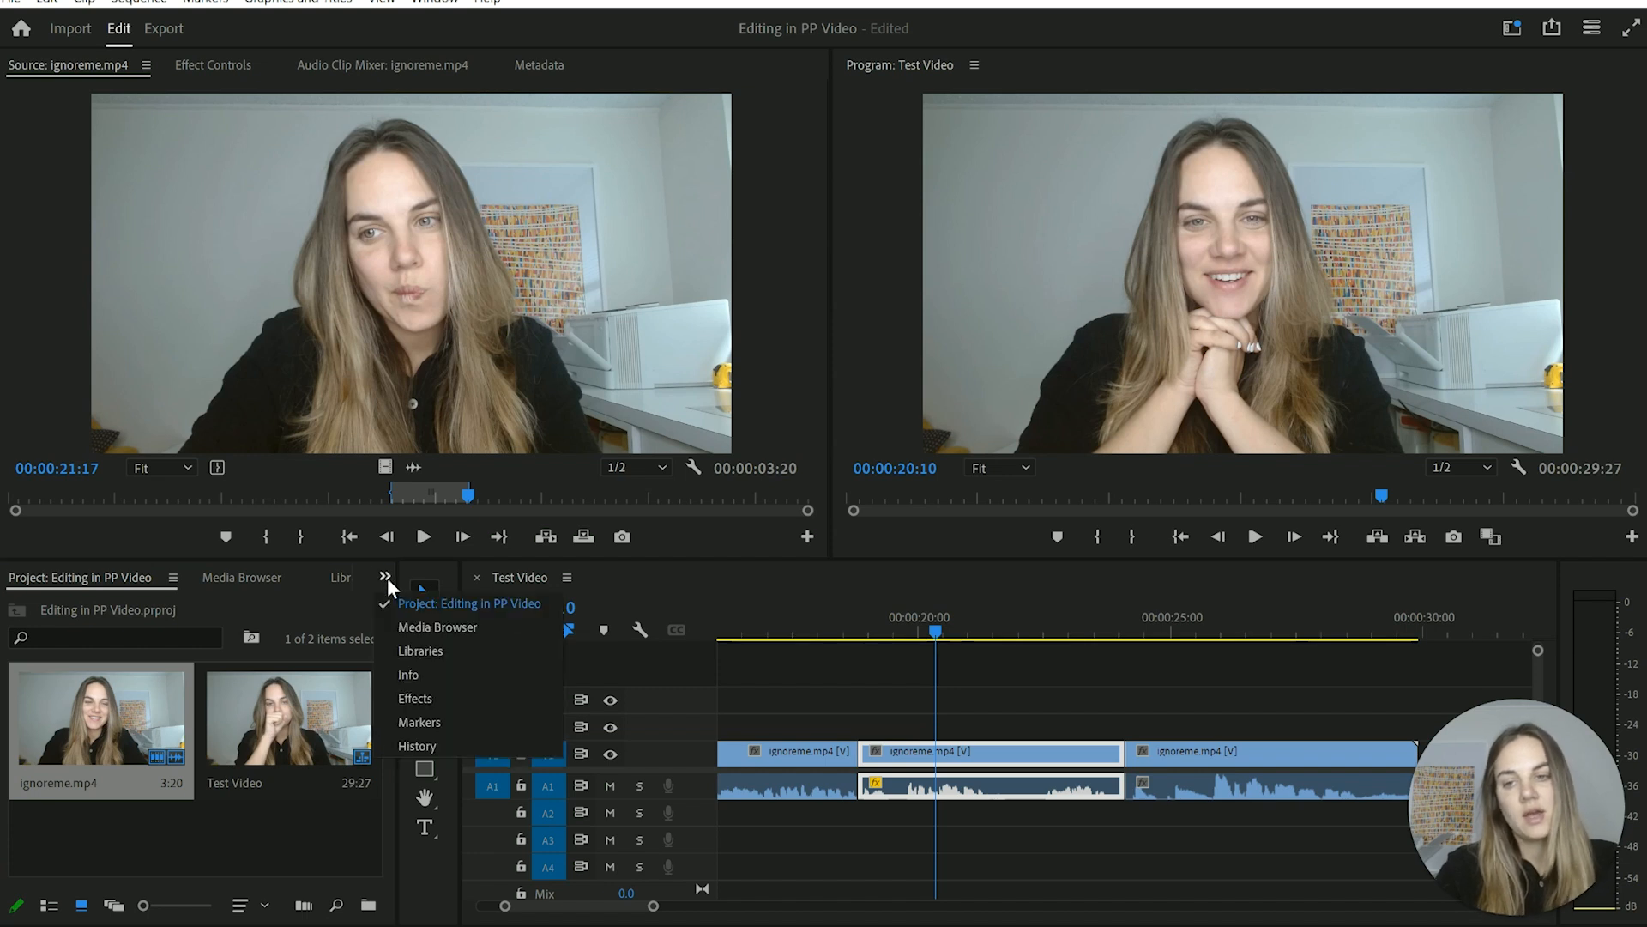
pyautogui.click(405, 697)
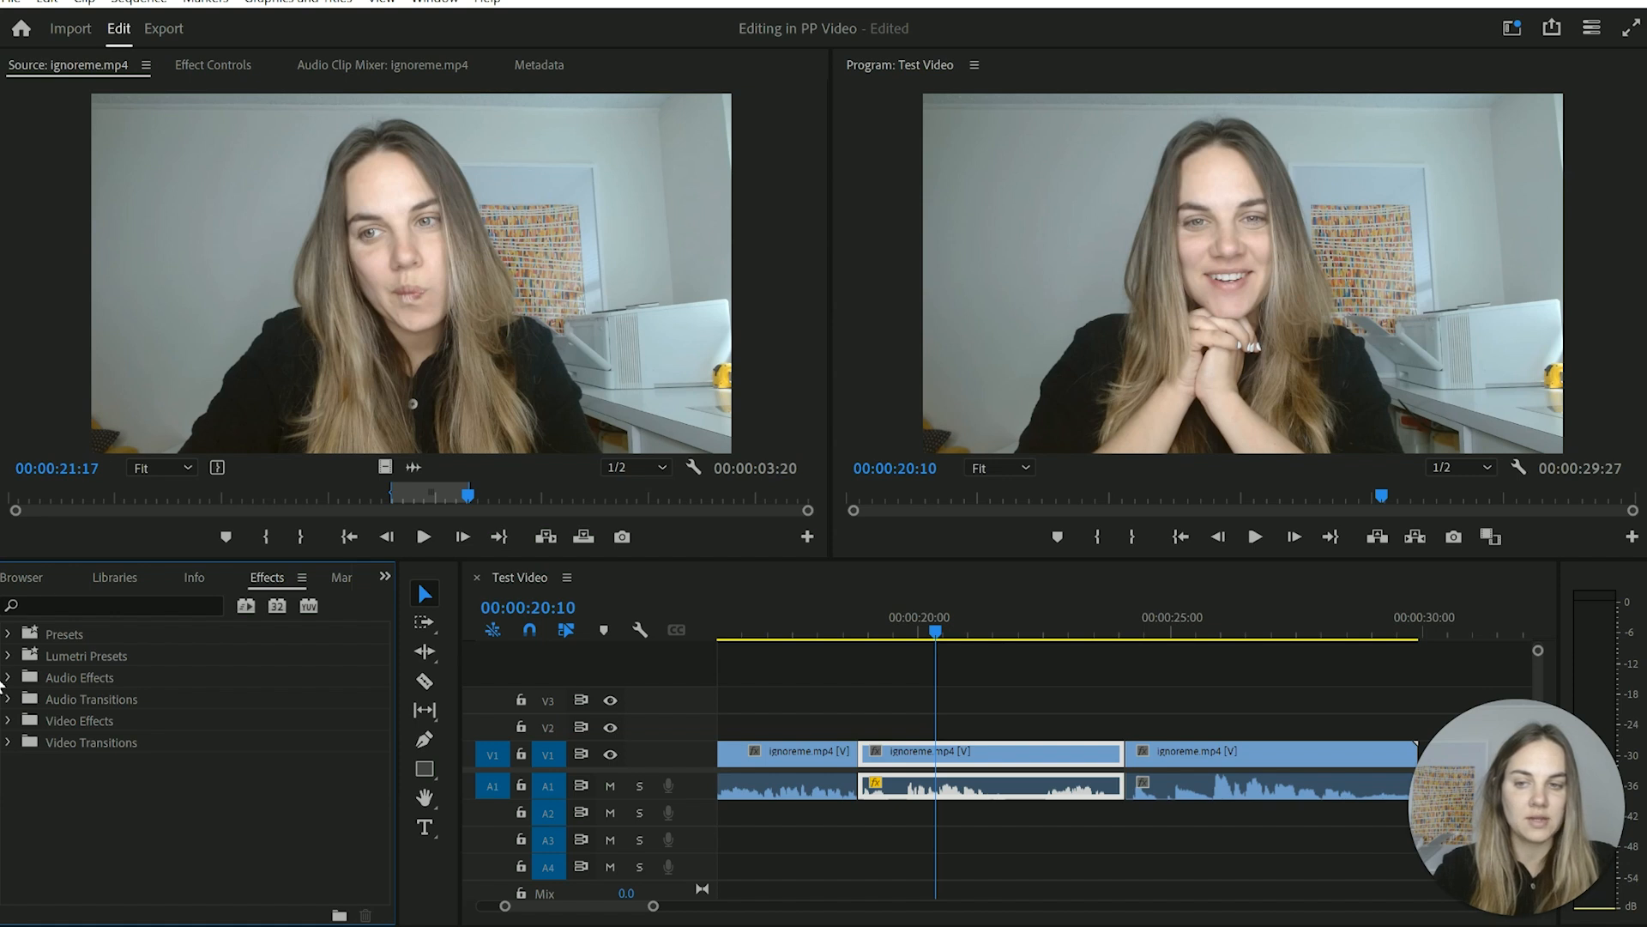
# - Apply the DeNoise effect from Noise Reduction/Restoration to the audio of the middle segment
pyautogui.click(8, 677)
pyautogui.scroll(-1, 226, 742)
pyautogui.scroll(-1, 227, 746)
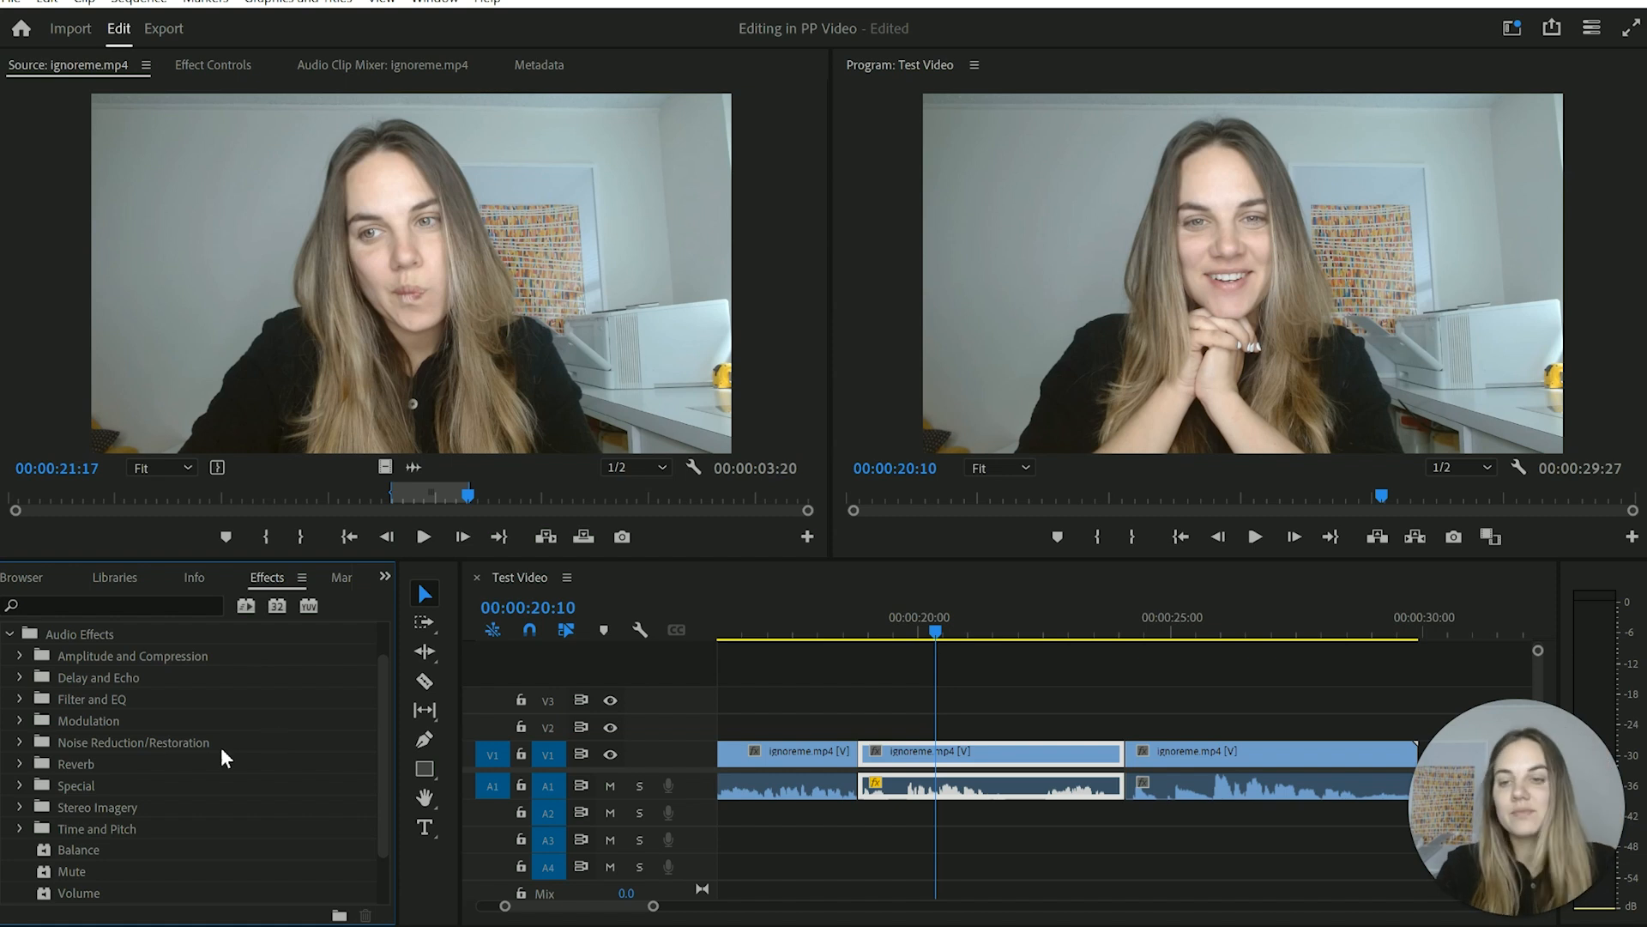
pyautogui.click(19, 742)
pyautogui.scroll(-3, 81, 723)
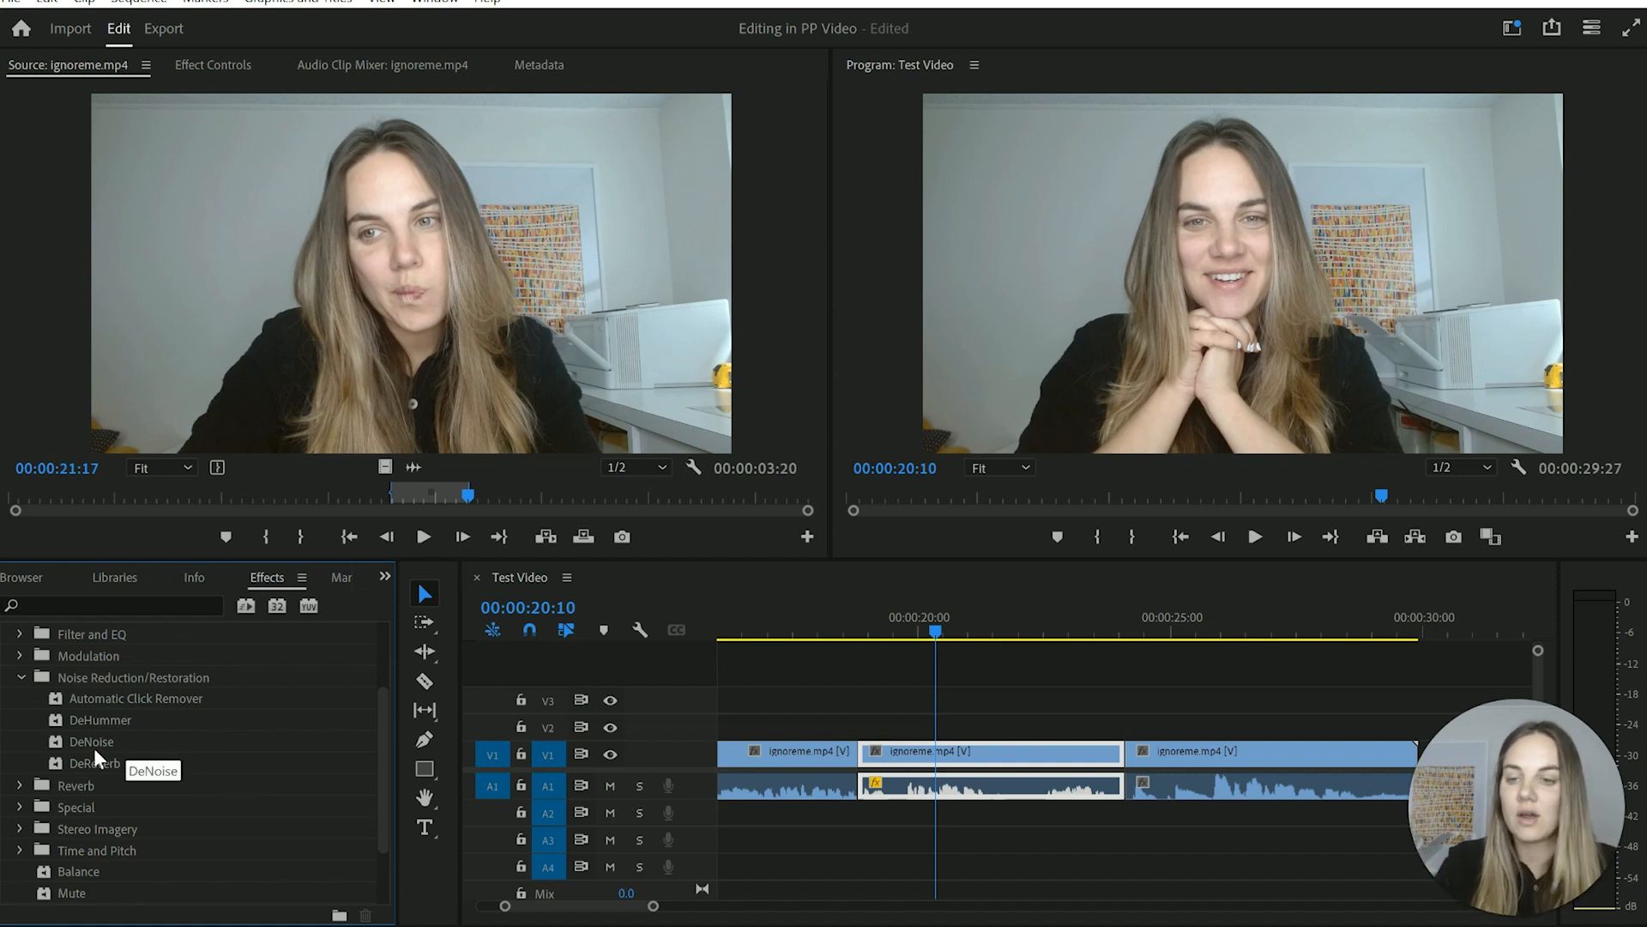
pyautogui.moveTo(91, 741); pyautogui.dragTo(1021, 795)
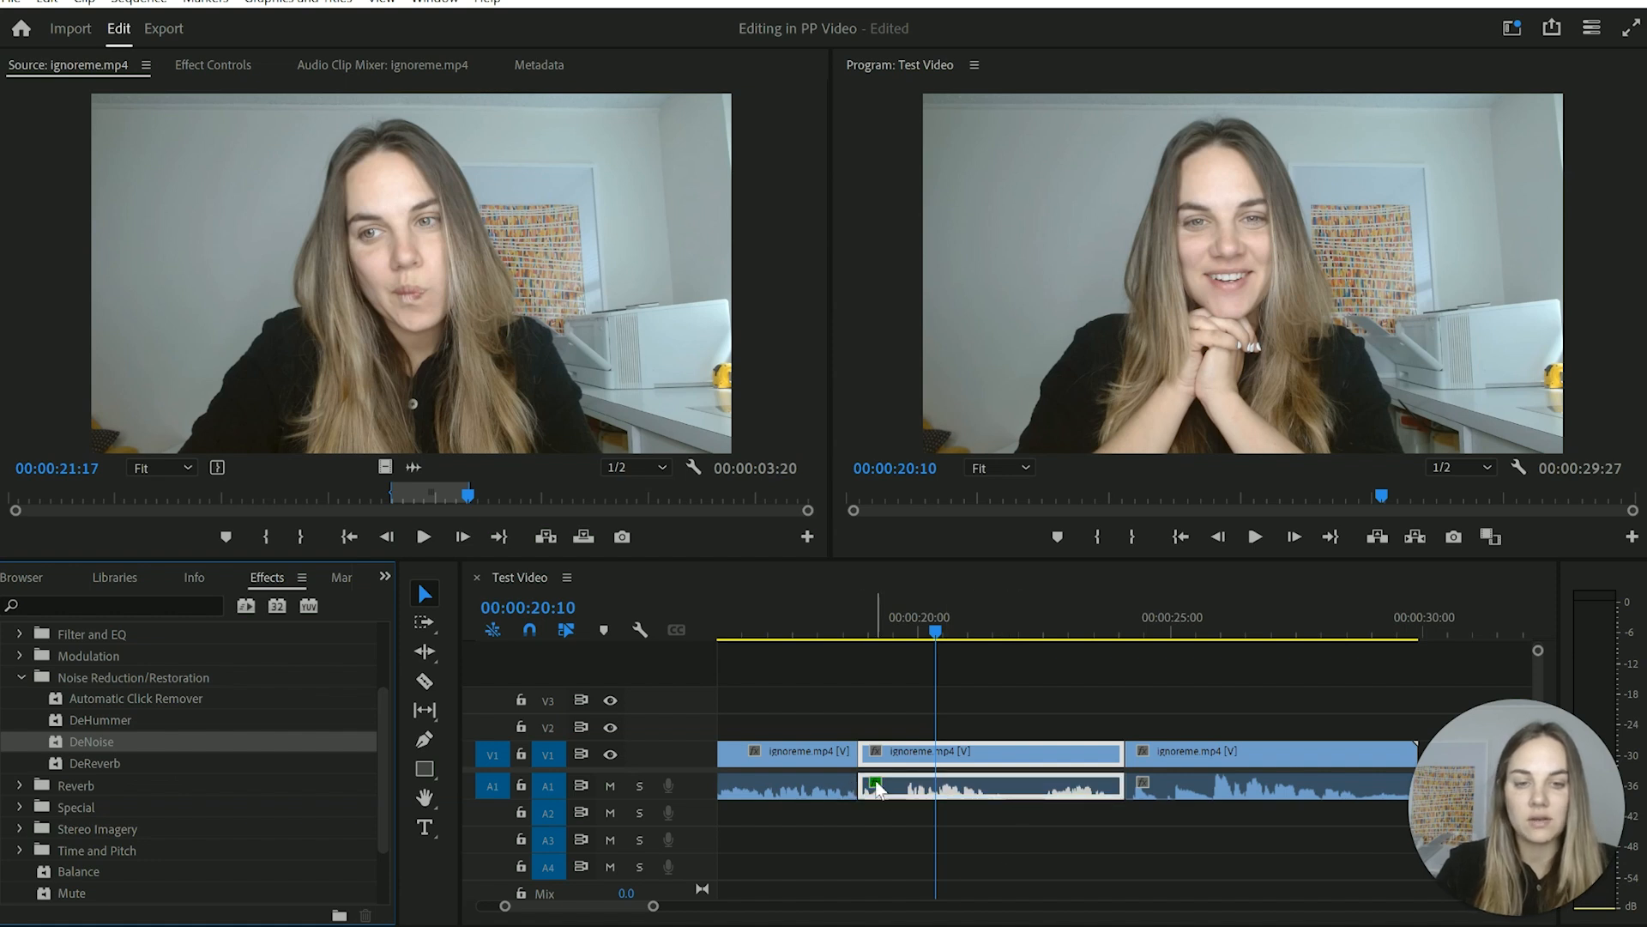
pyautogui.click(877, 787)
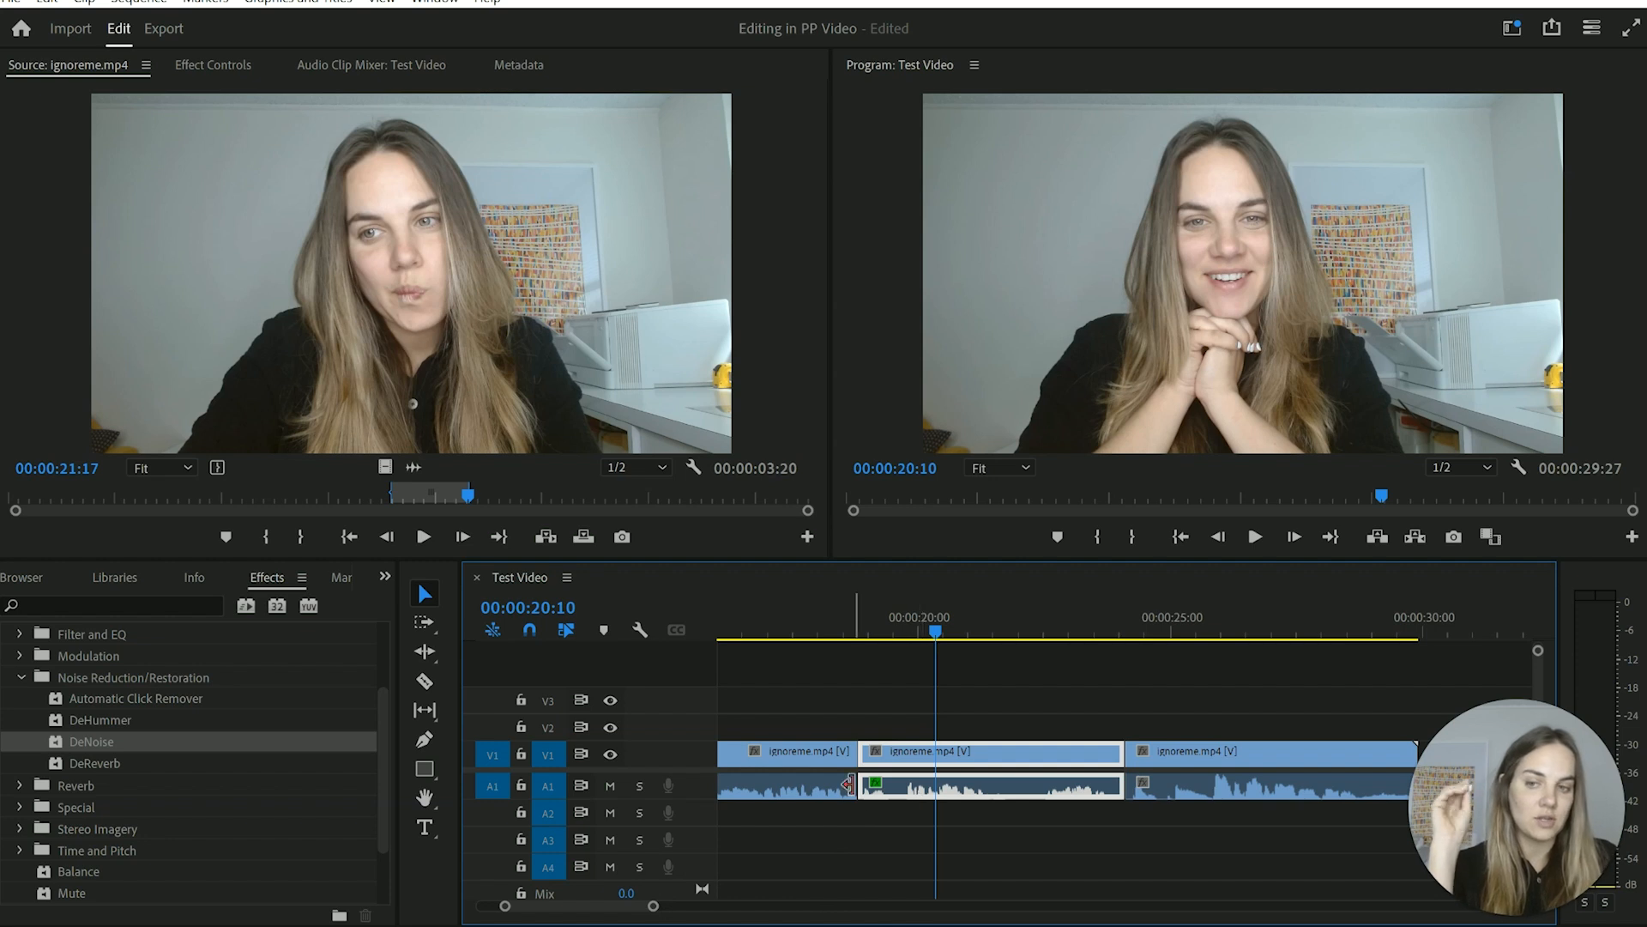
# - Copy the middle segment that carries the DeNoise effect so its attributes can be reused
pyautogui.moveTo(79, 740); pyautogui.dragTo(1021, 788)
pyautogui.rightClick(1021, 788)
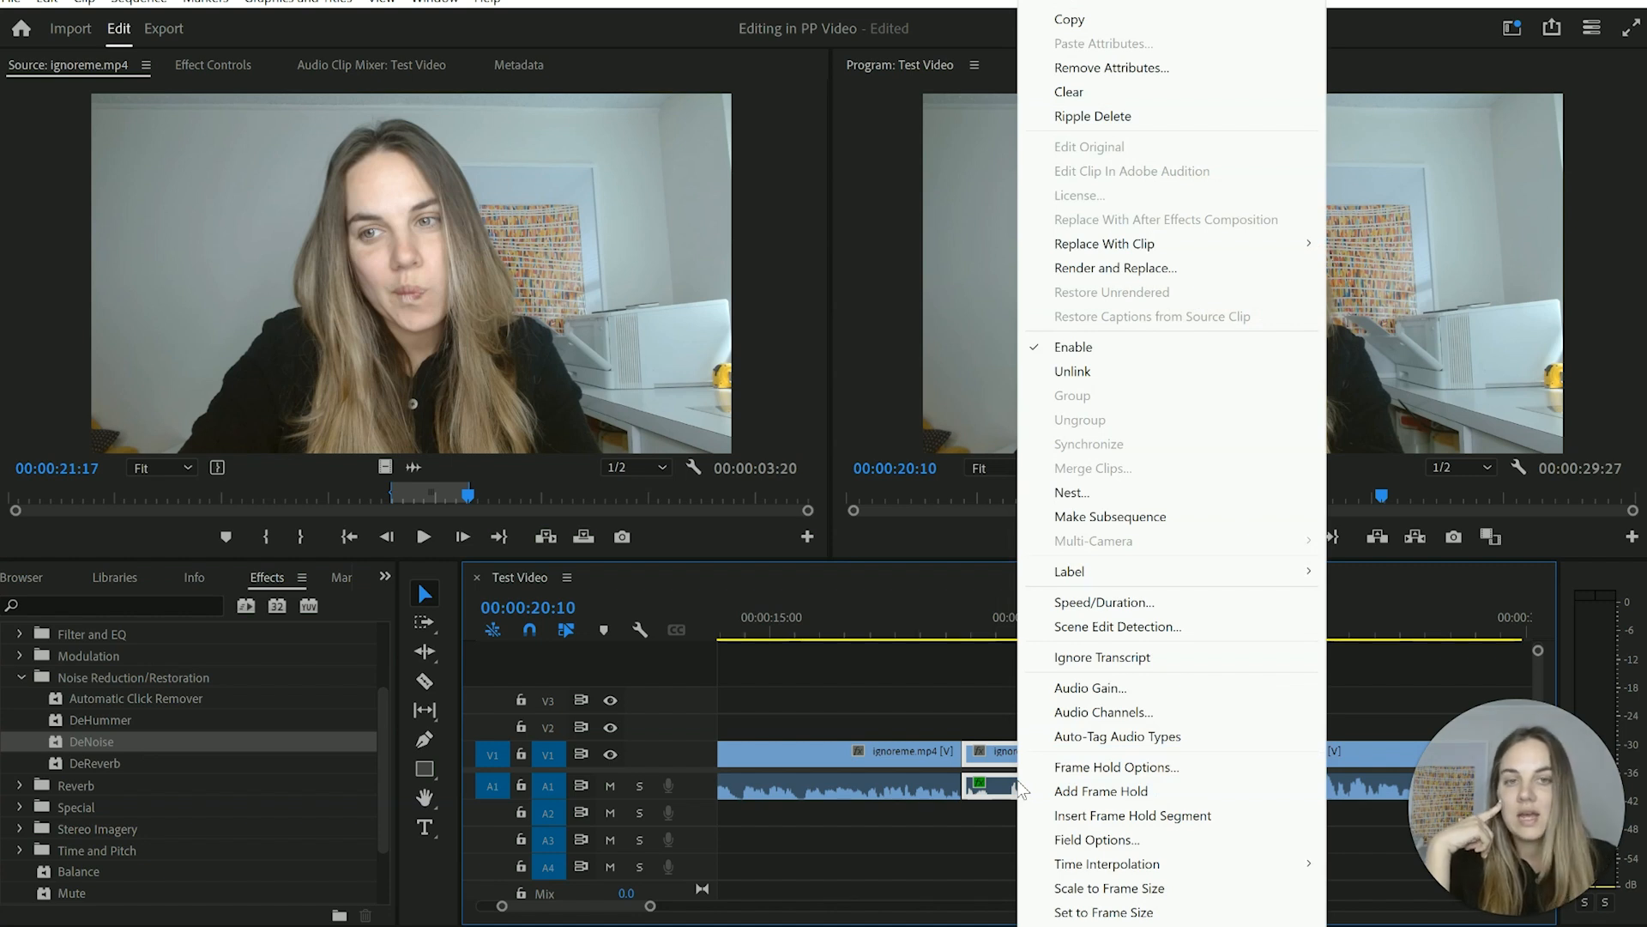
pyautogui.click(1082, 19)
# - Paste the copied attributes, including the DeNoise audio effect, onto the first clip in the sequence
pyautogui.click(856, 759)
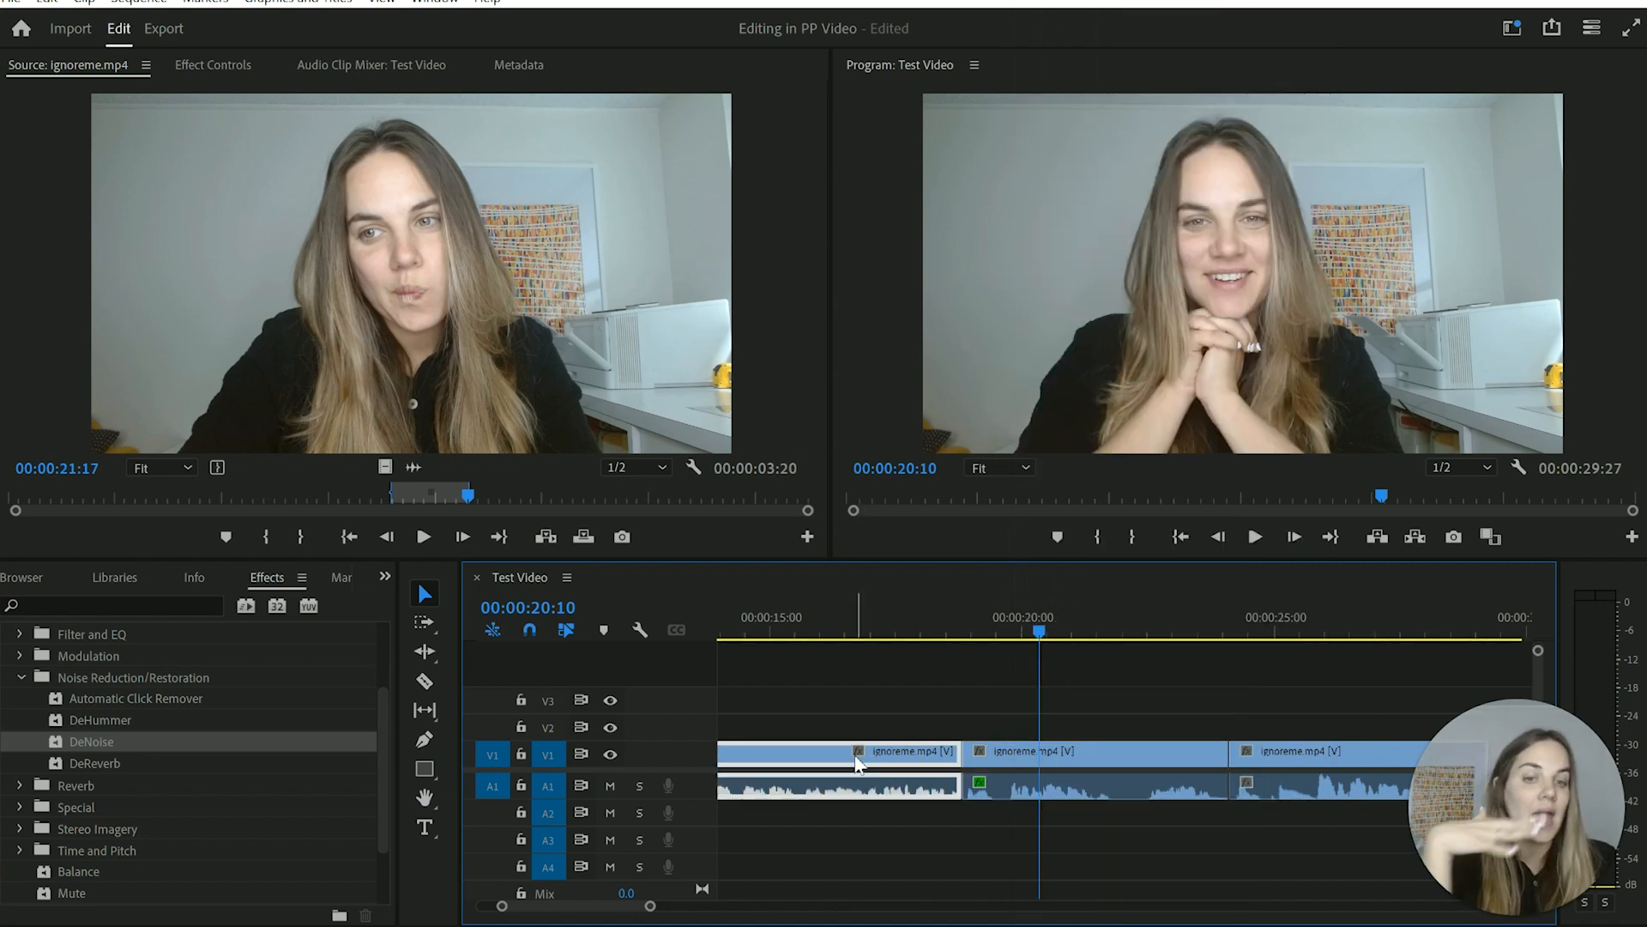
pyautogui.click(1321, 759)
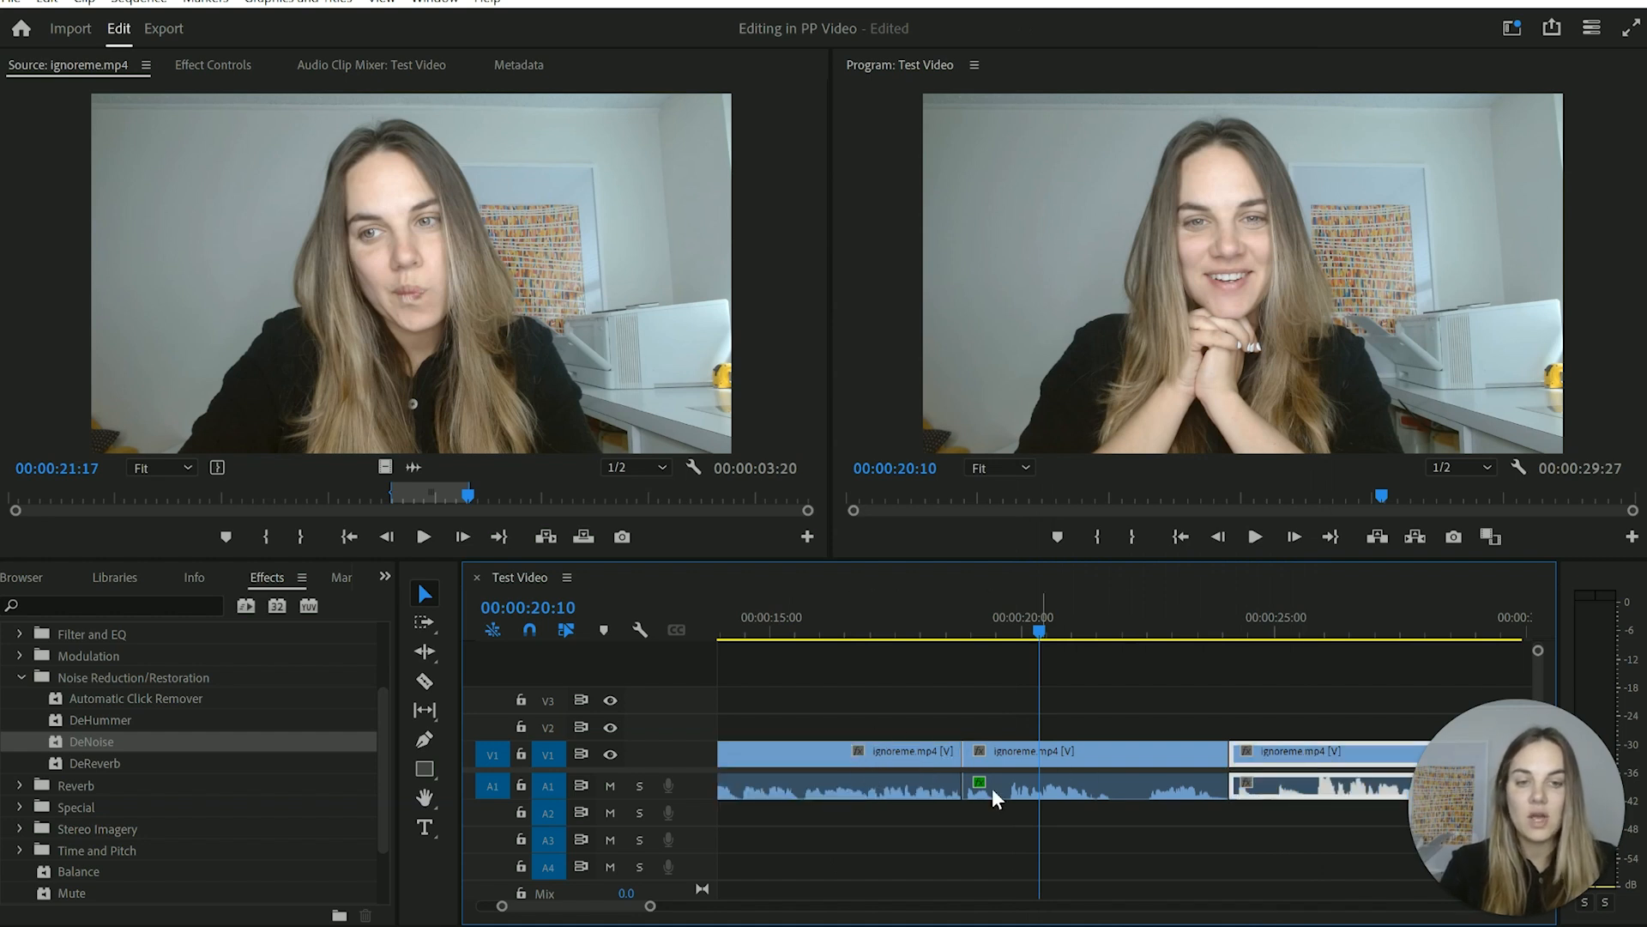
pyautogui.click(901, 760)
pyautogui.hscroll(-3, 911, 801)
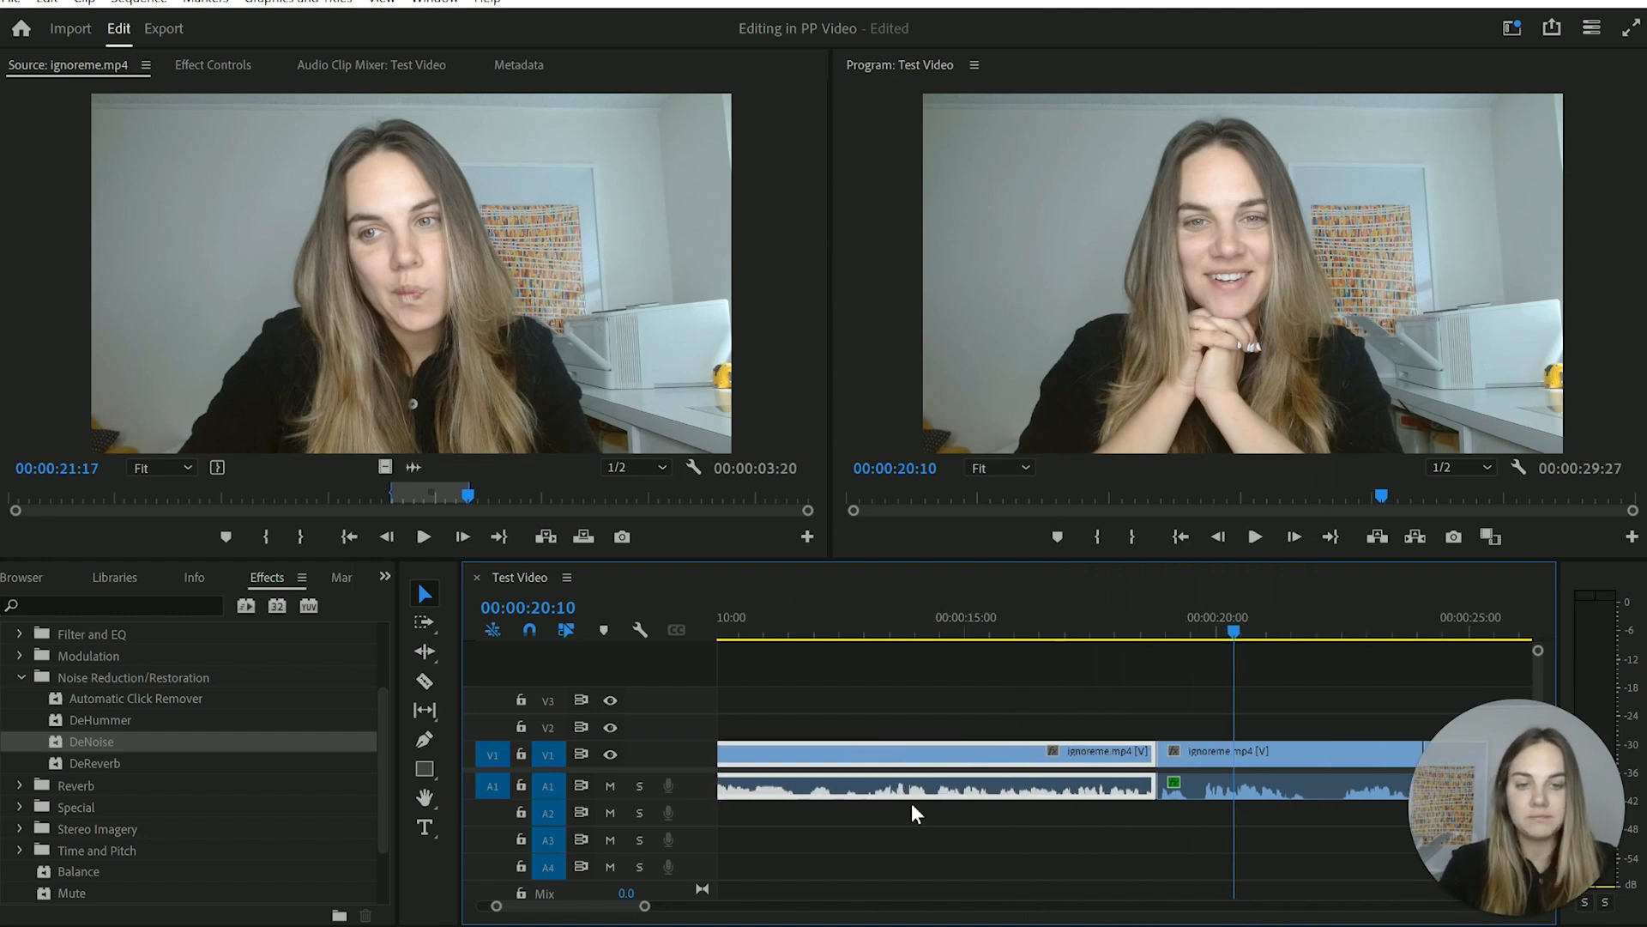
pyautogui.hscroll(5, 911, 802)
pyautogui.hscroll(-2, 911, 801)
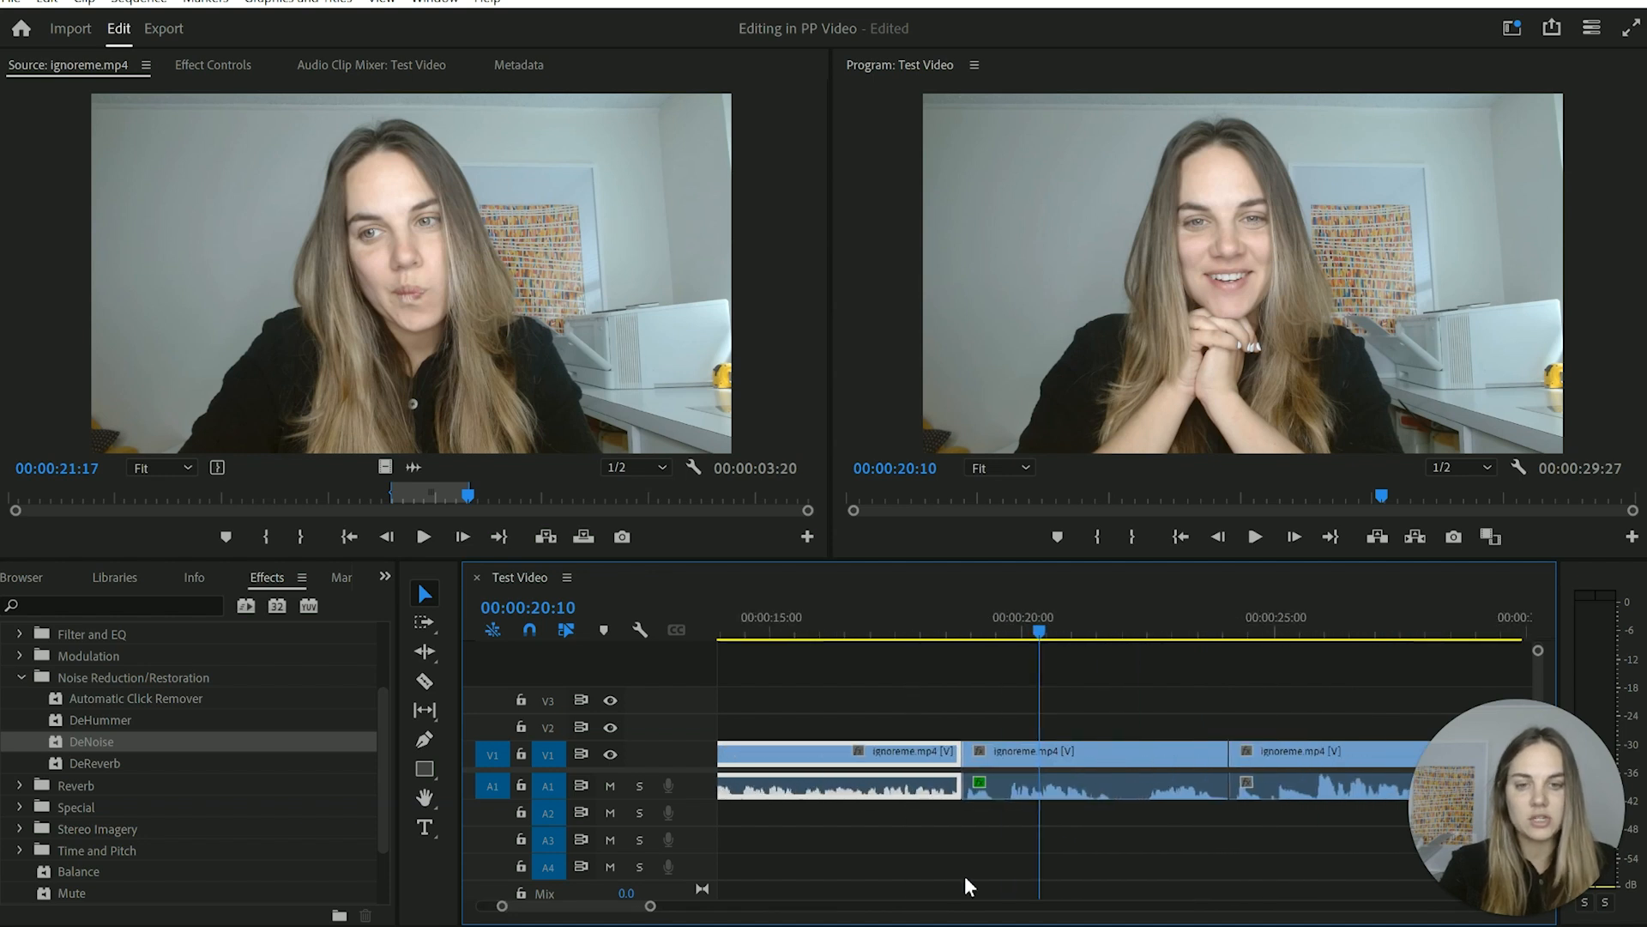
pyautogui.rightClick(905, 789)
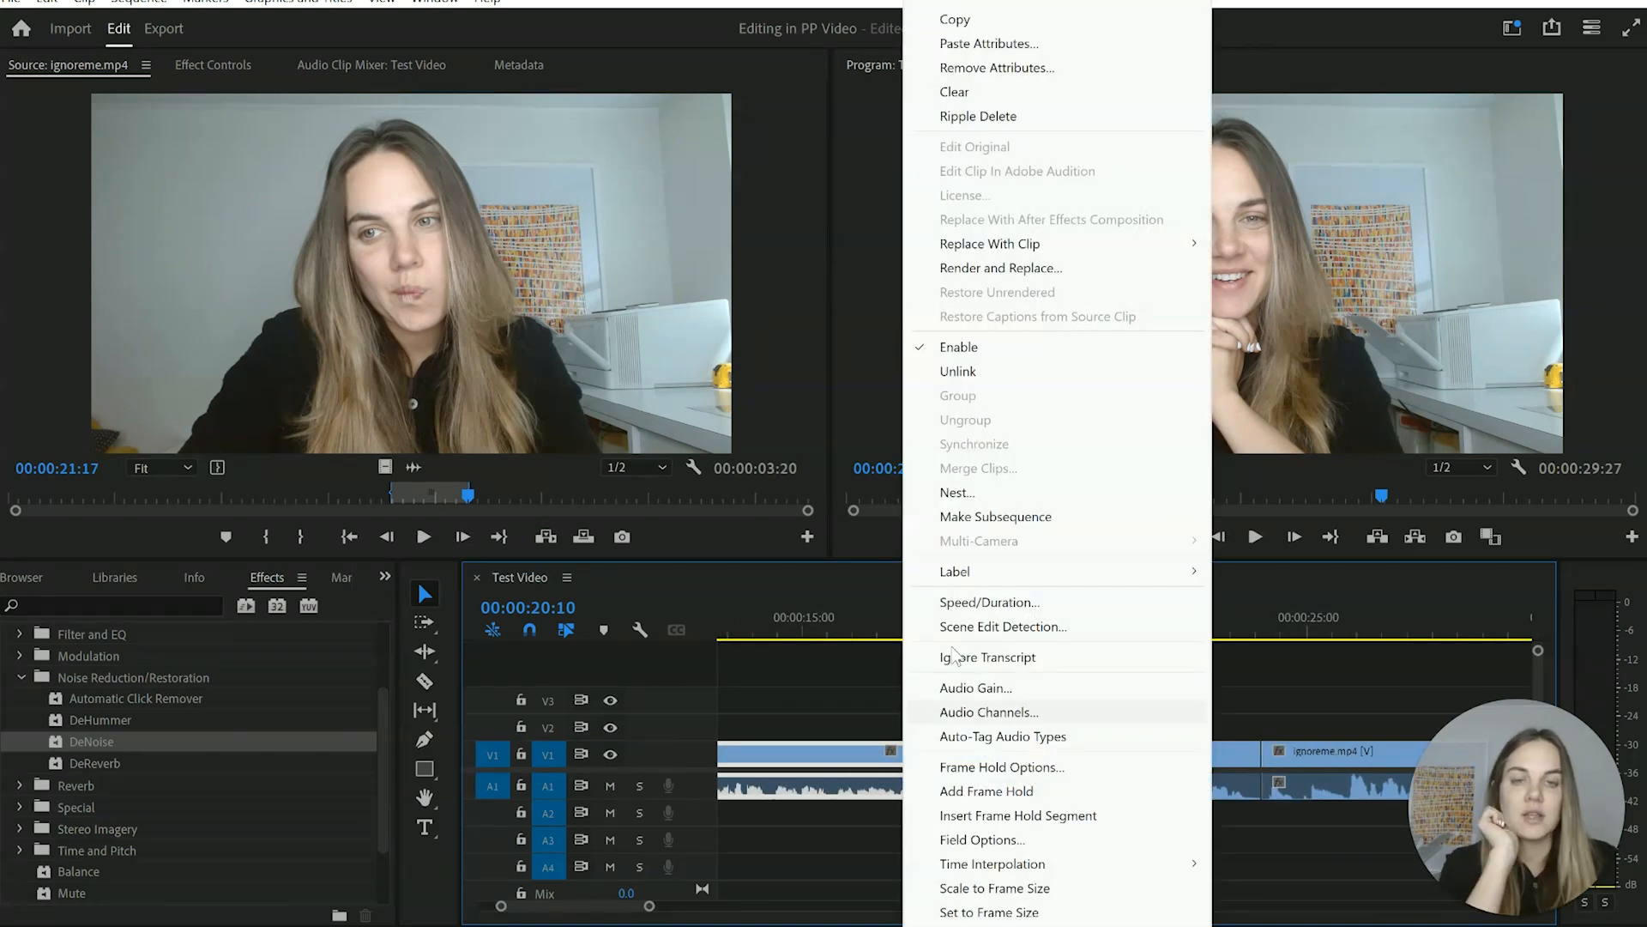
pyautogui.click(989, 44)
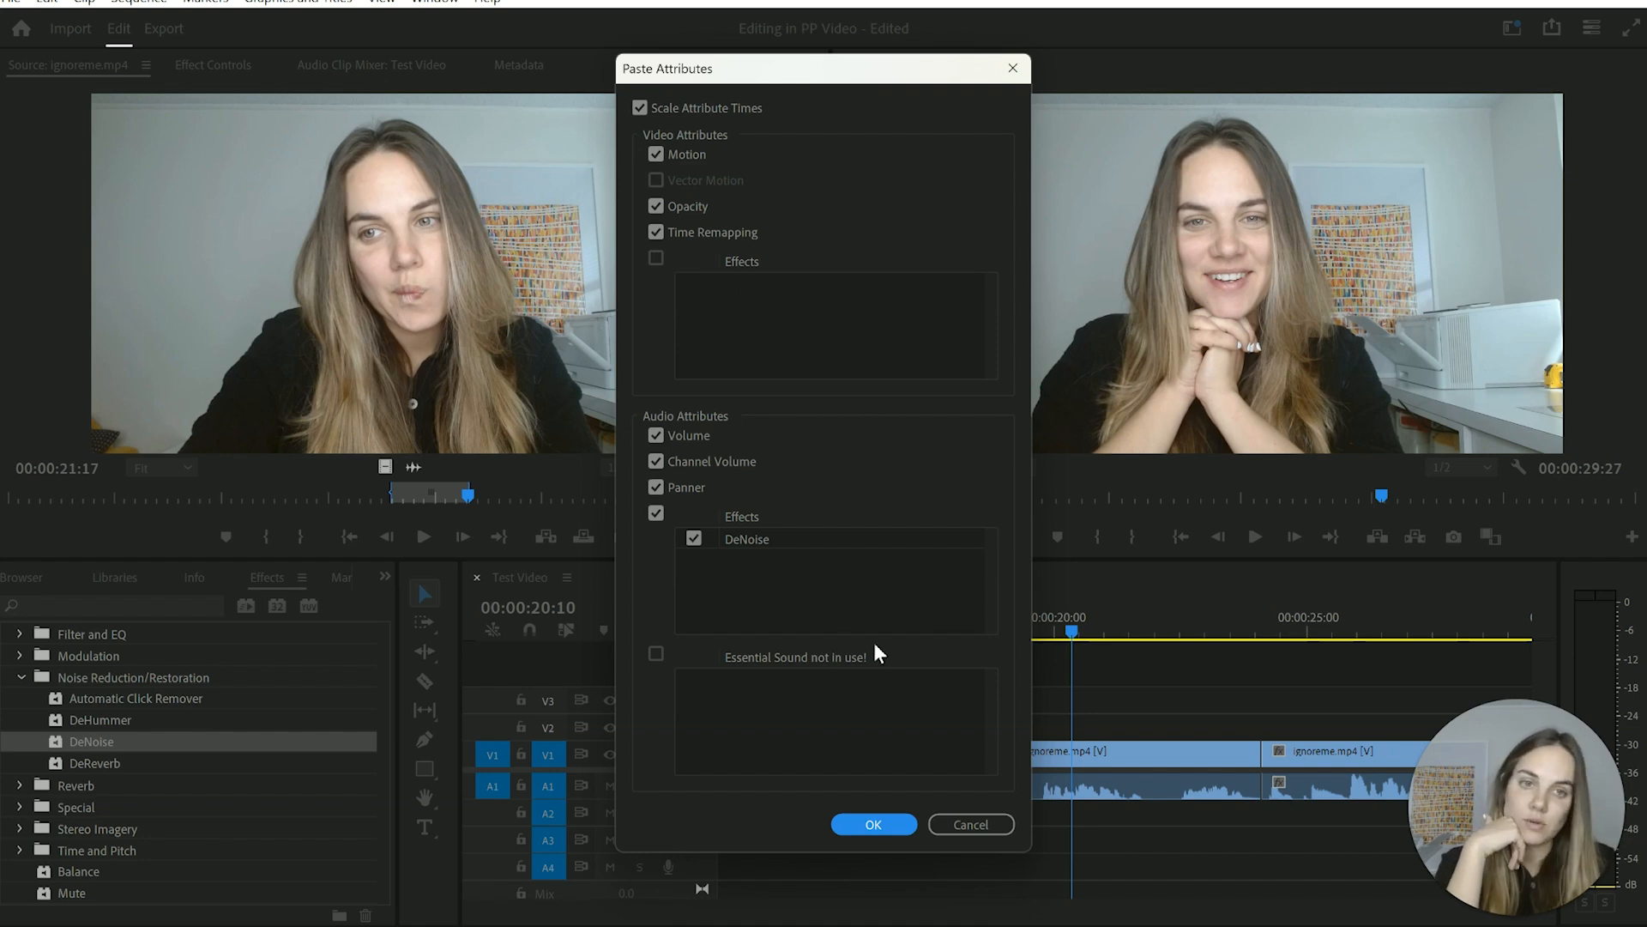
pyautogui.click(880, 825)
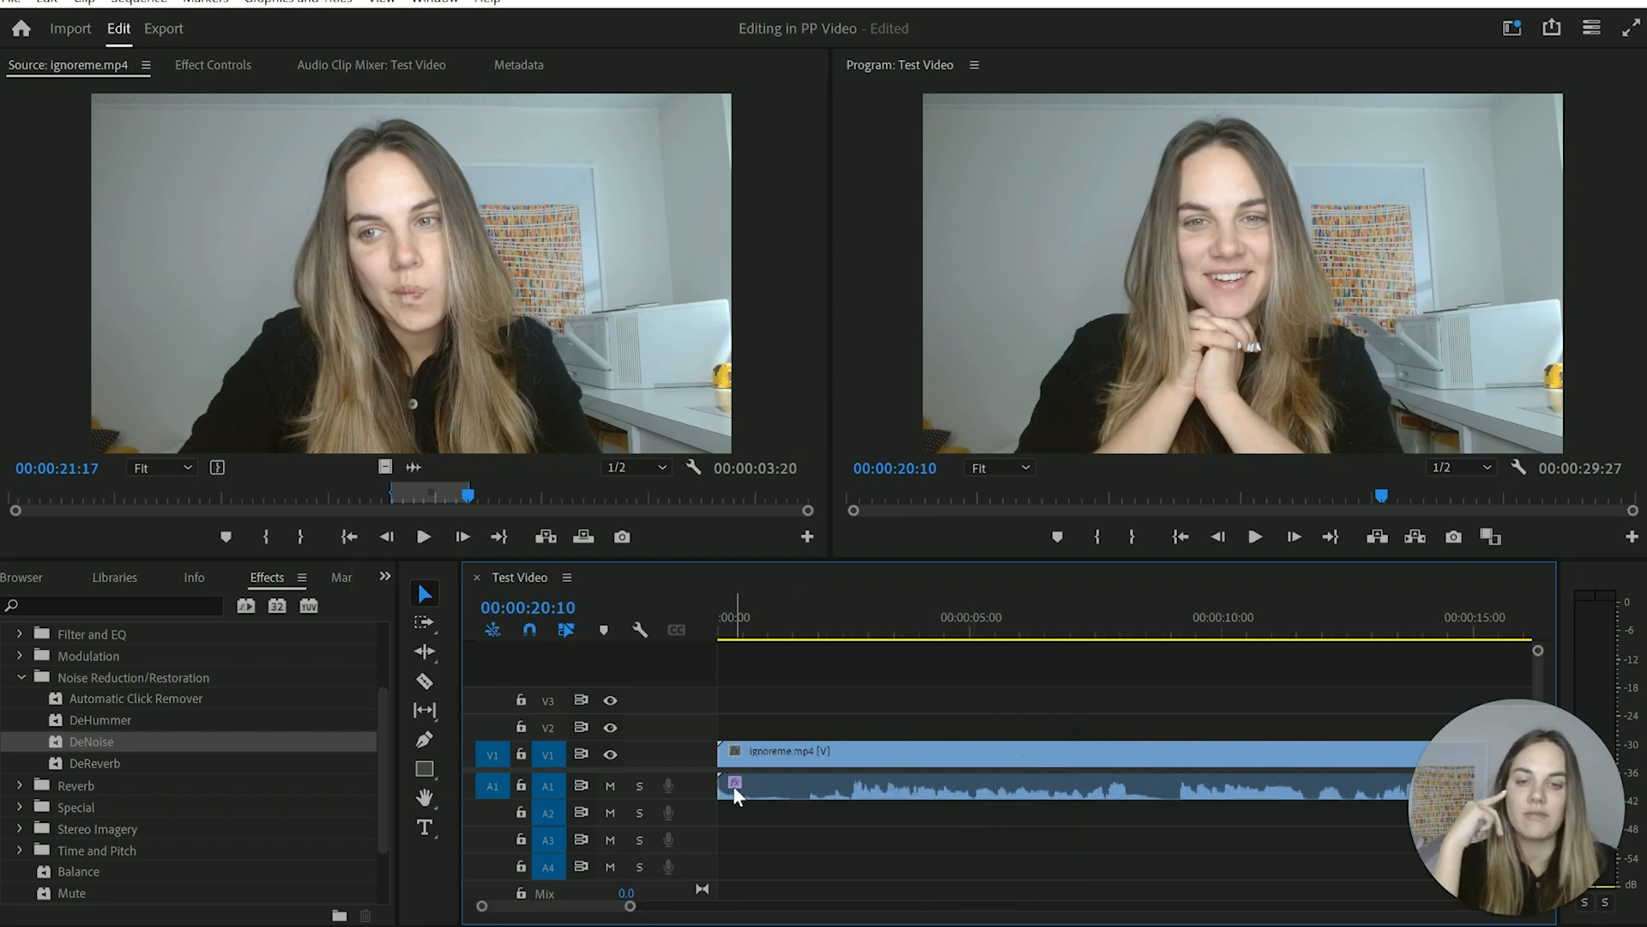
# - Paste the copied attributes with the DeNoise effect onto the last segment of the sequence
pyautogui.scroll(-3, 851, 796)
pyautogui.scroll(-6, 851, 796)
pyautogui.click(963, 790)
pyautogui.scroll(-3, 1005, 799)
pyautogui.click(1115, 793)
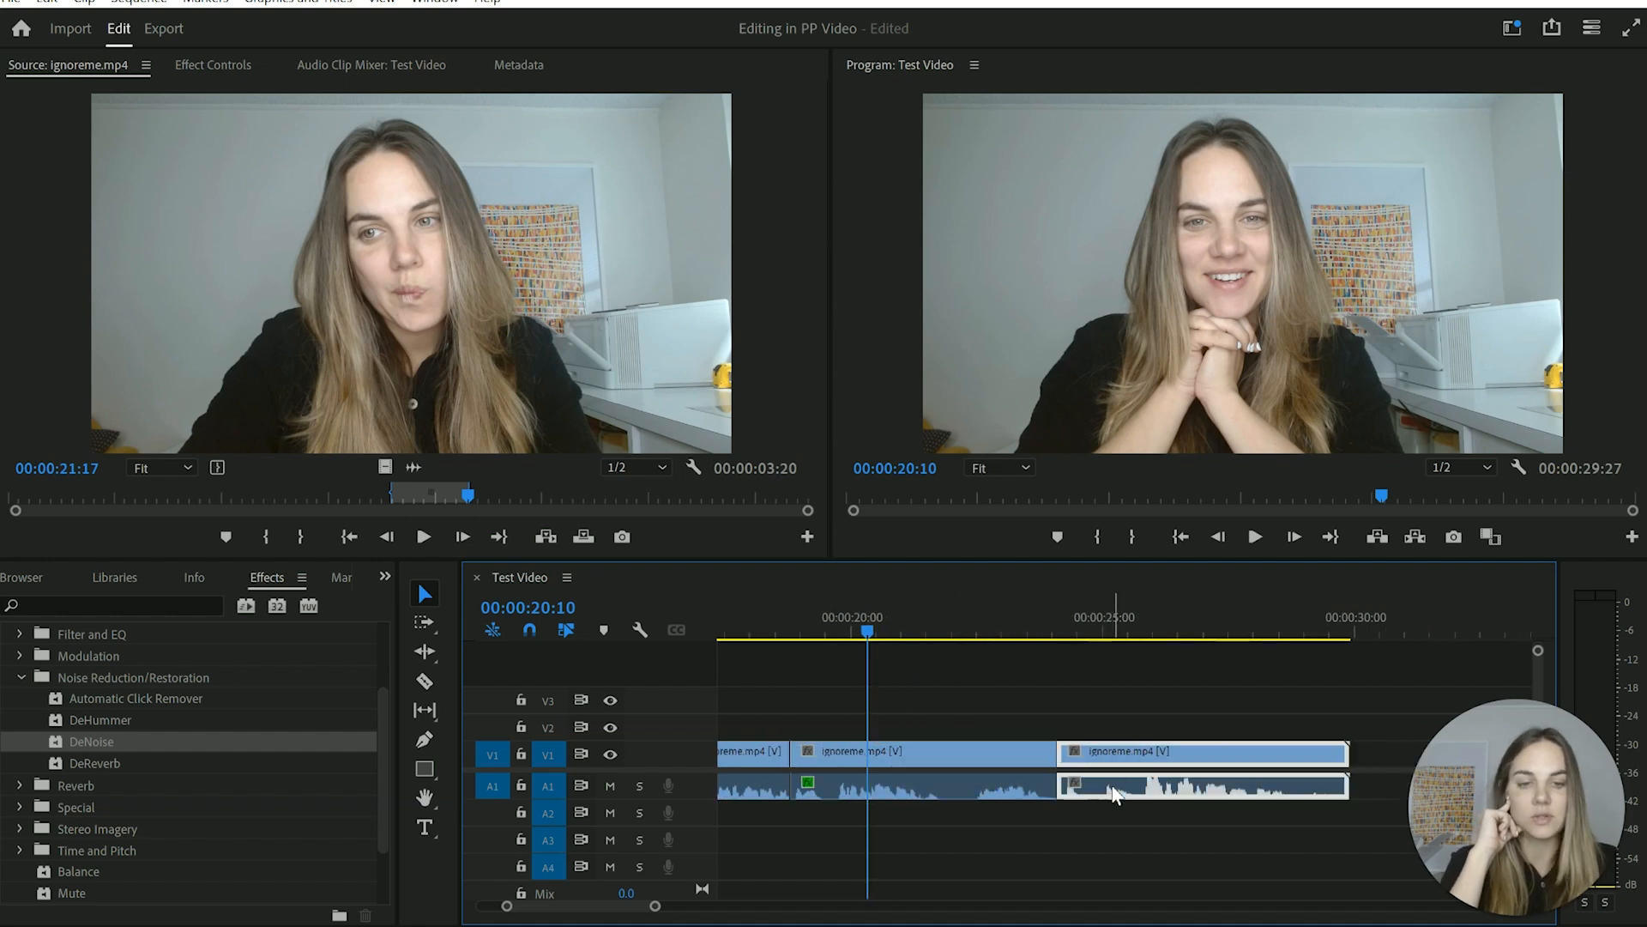
pyautogui.rightClick(1115, 794)
pyautogui.click(1201, 42)
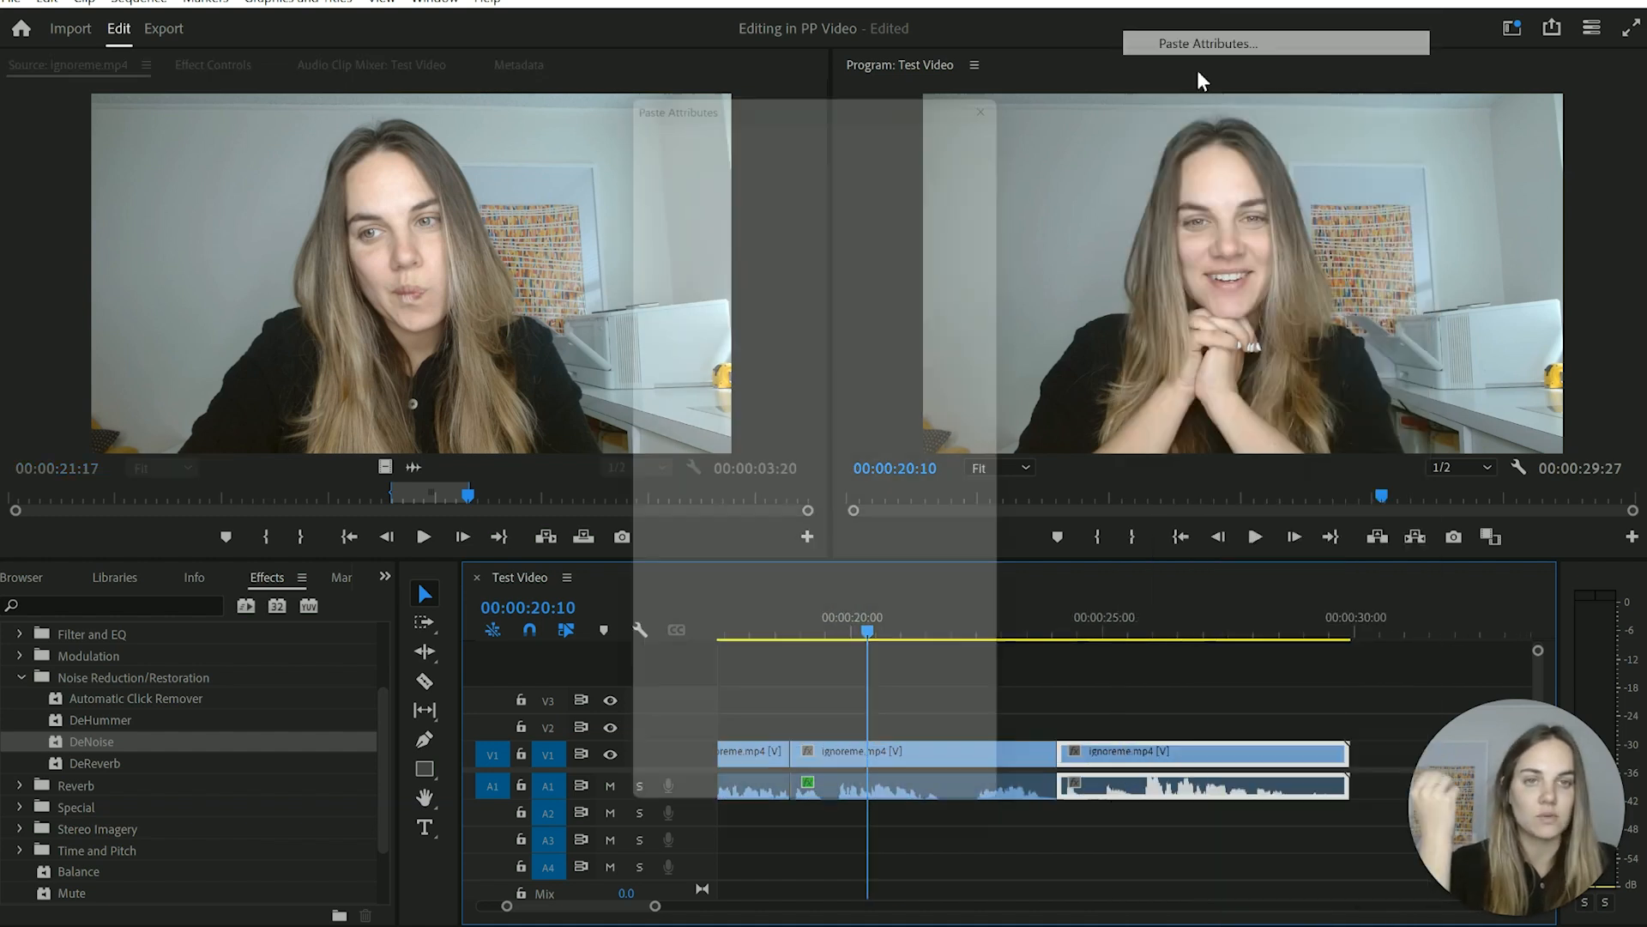
pyautogui.click(865, 828)
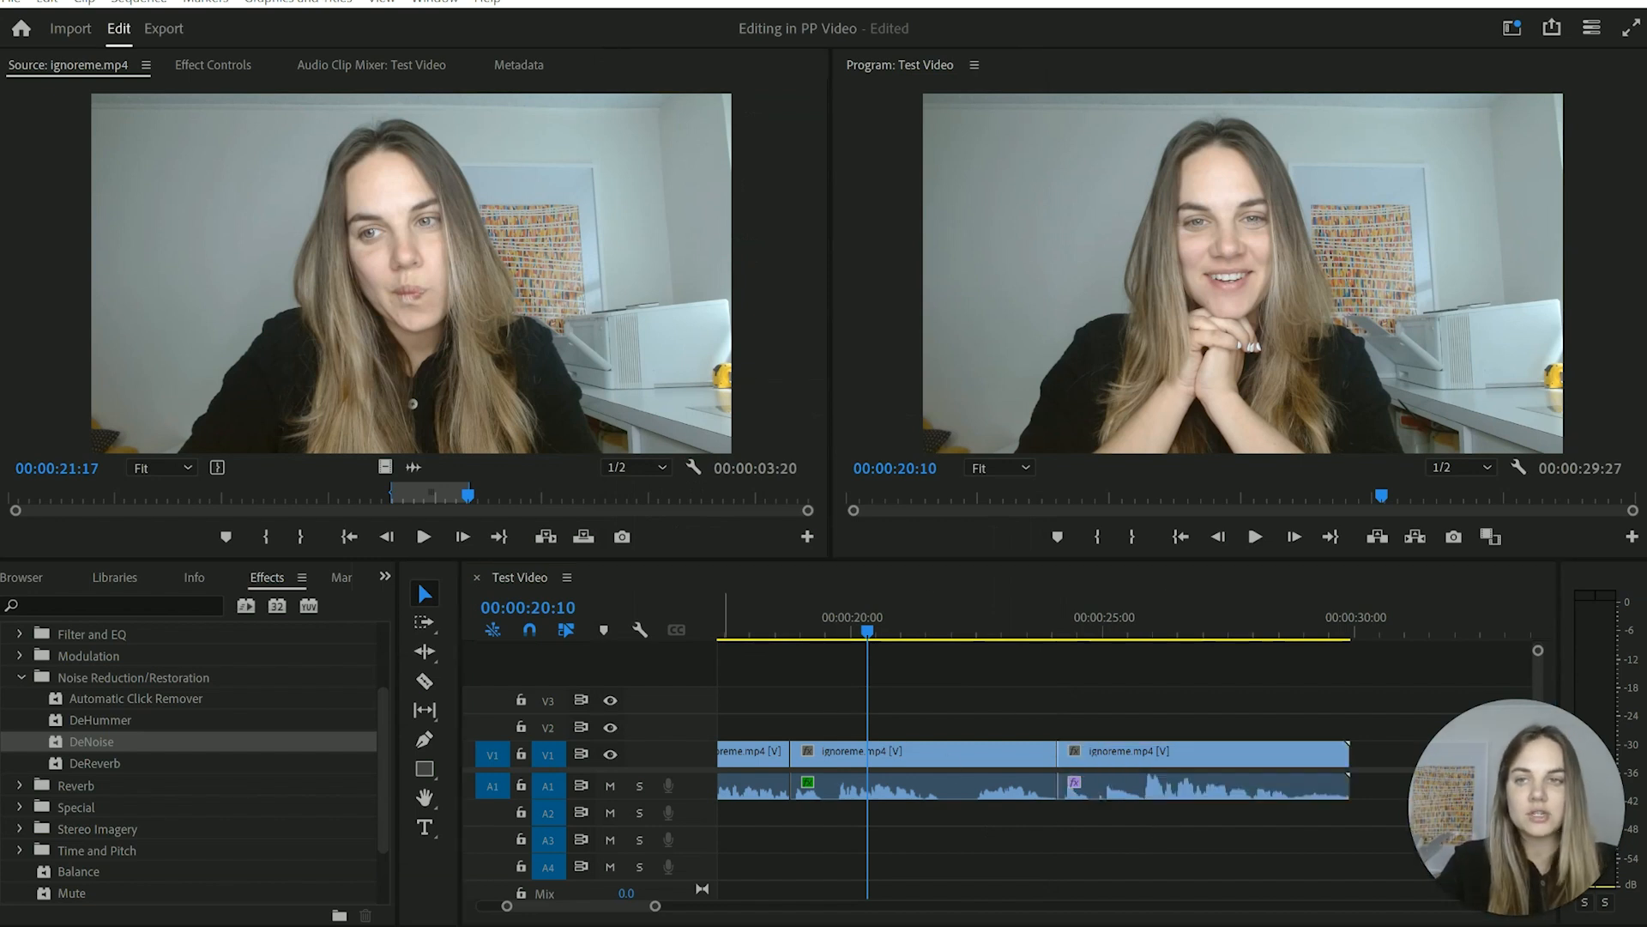
# - Open the settings of the Test Video sequence and examine the timebase options, keeping 30.00 frames/second
pyautogui.click(139, 3)
pyautogui.click(171, 15)
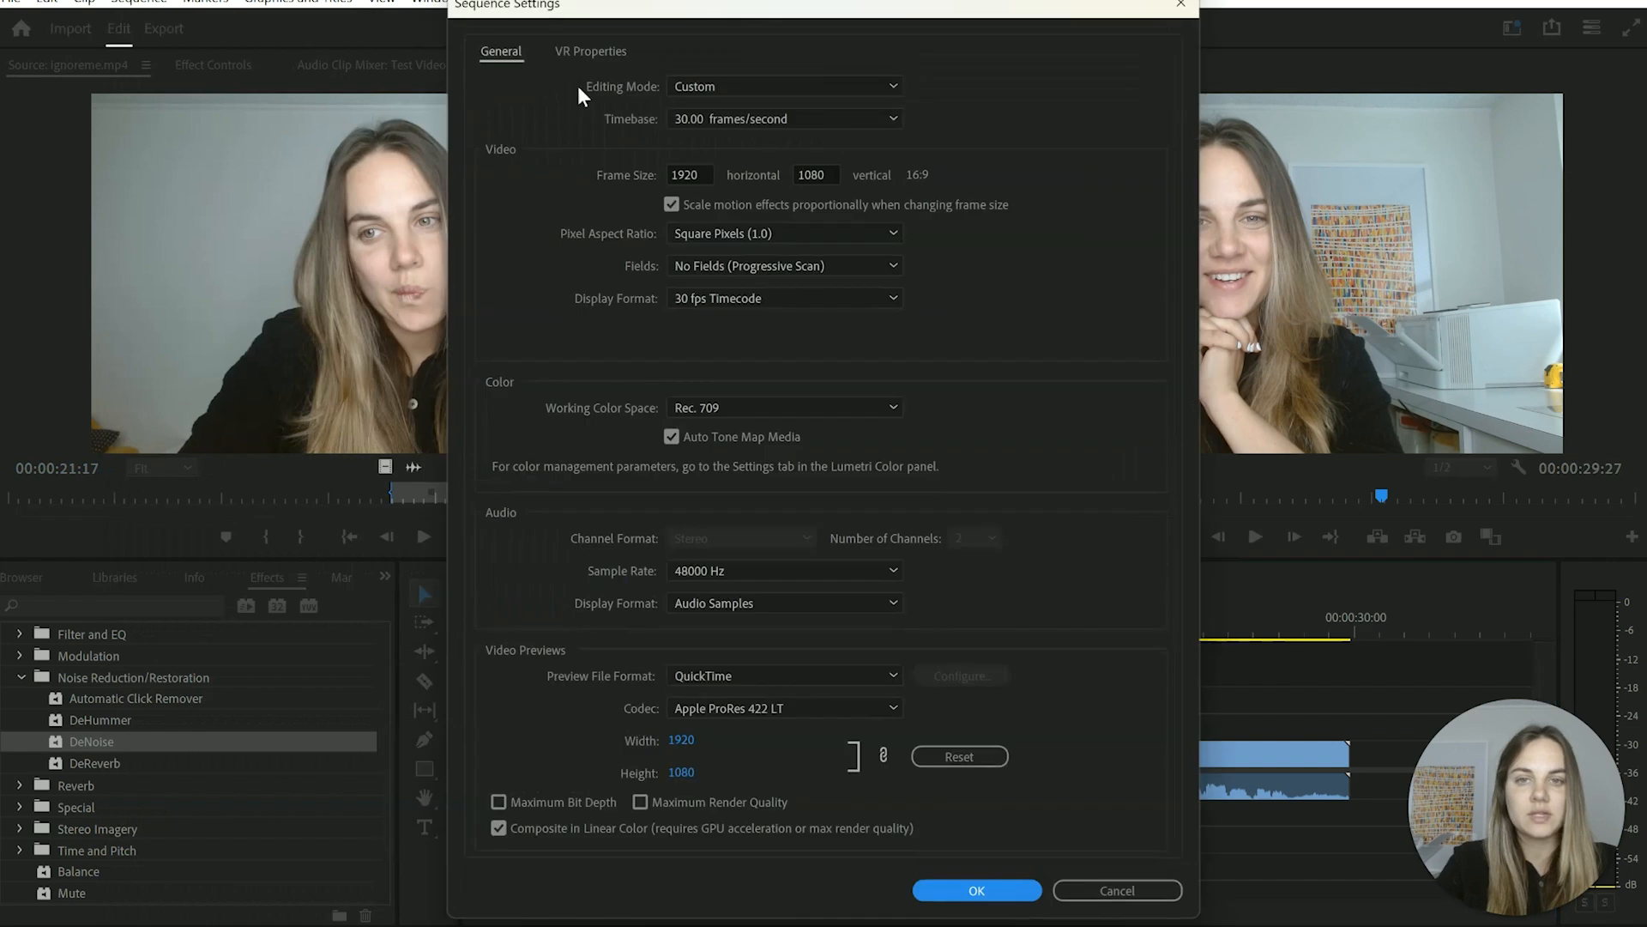
pyautogui.click(697, 175)
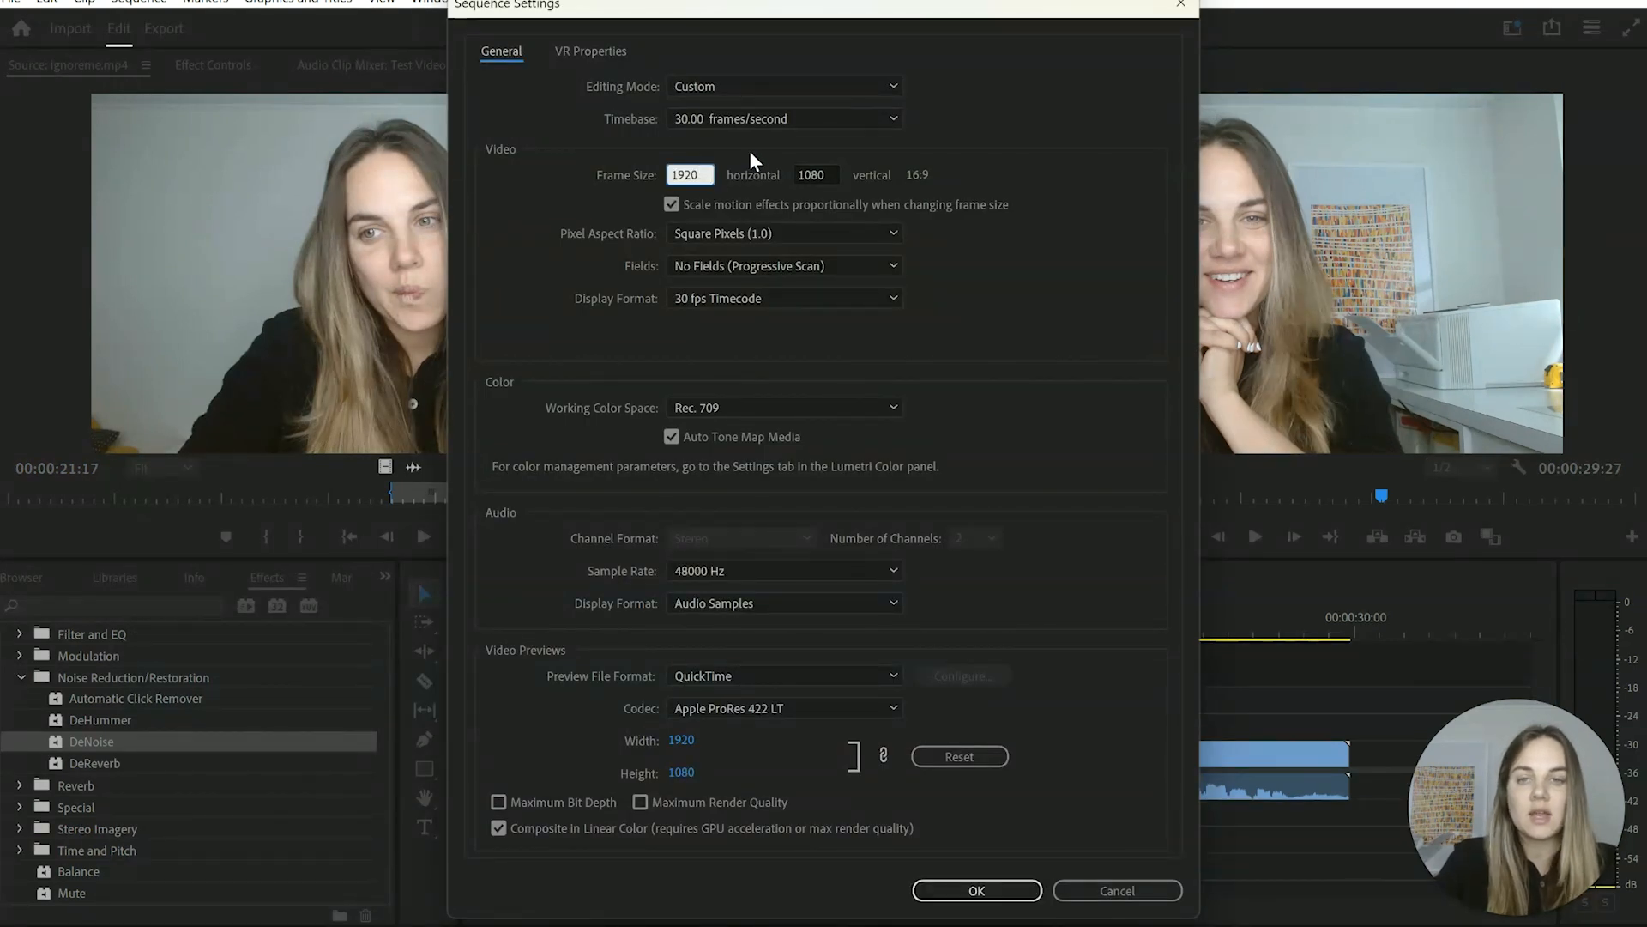
pyautogui.click(731, 114)
pyautogui.click(731, 119)
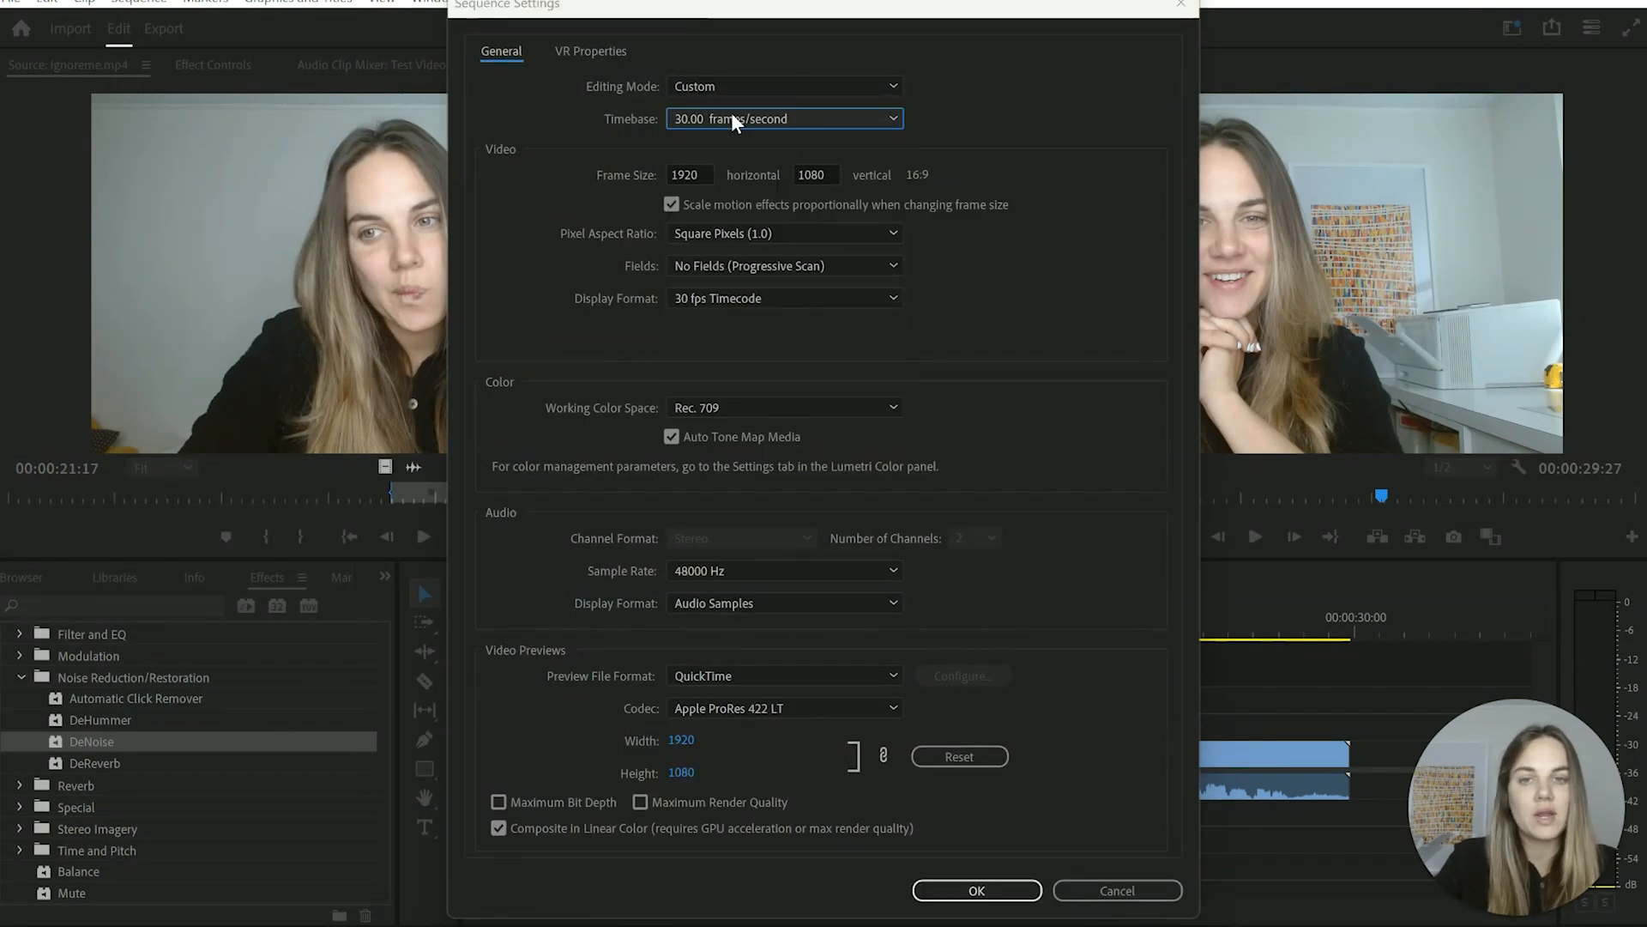
pyautogui.click(731, 118)
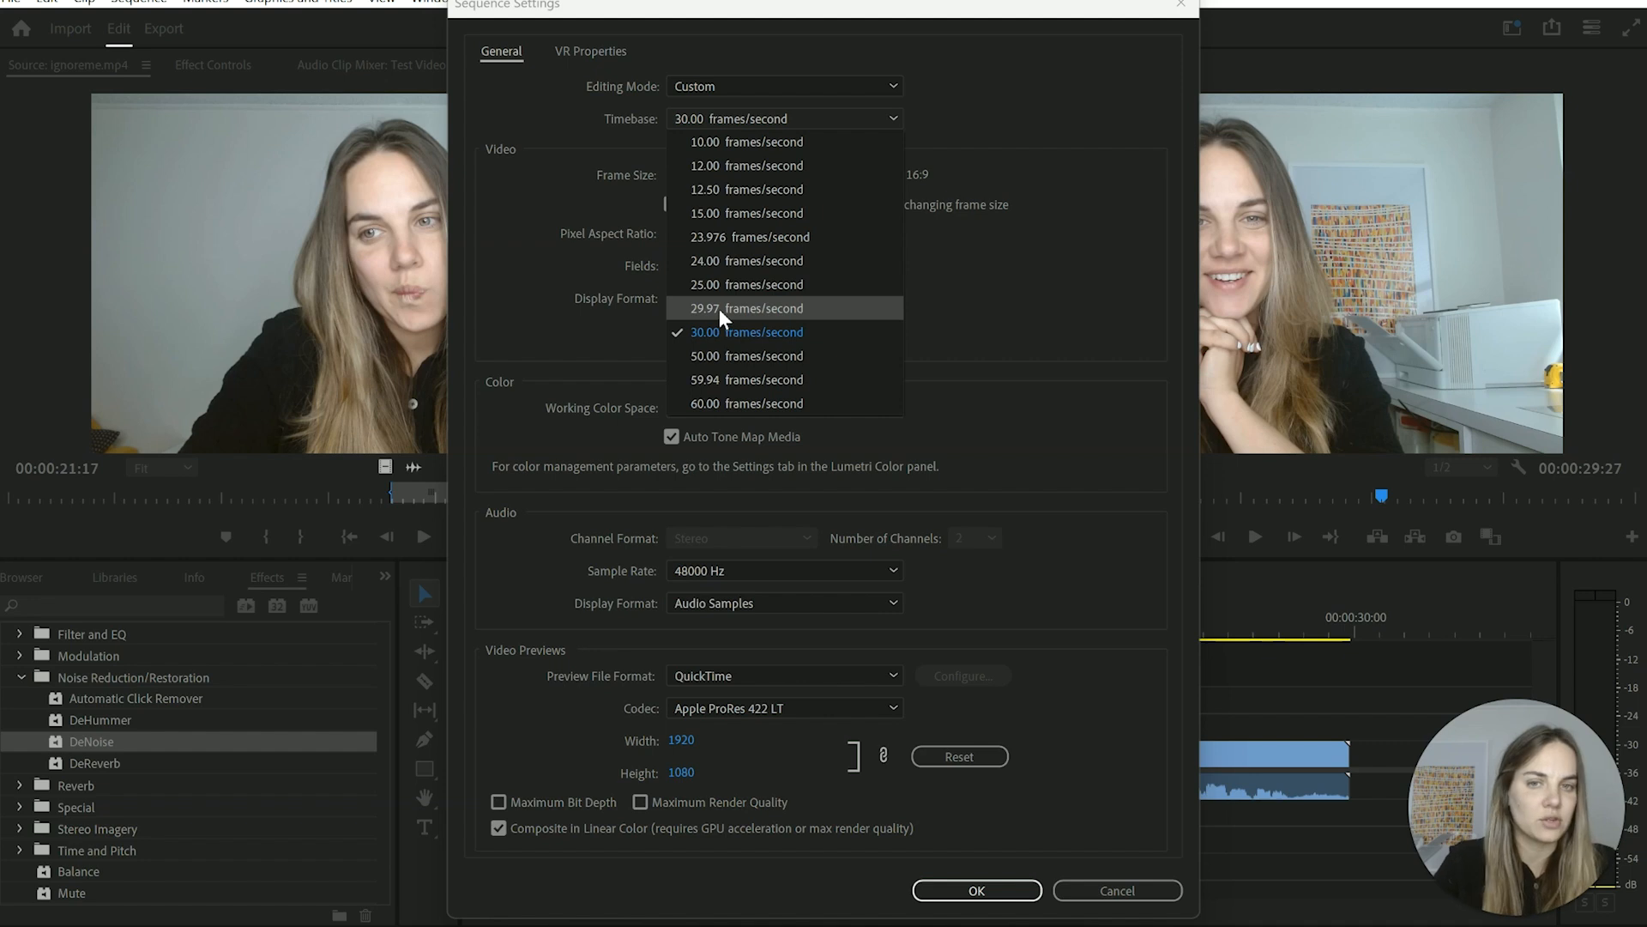
pyautogui.click(779, 334)
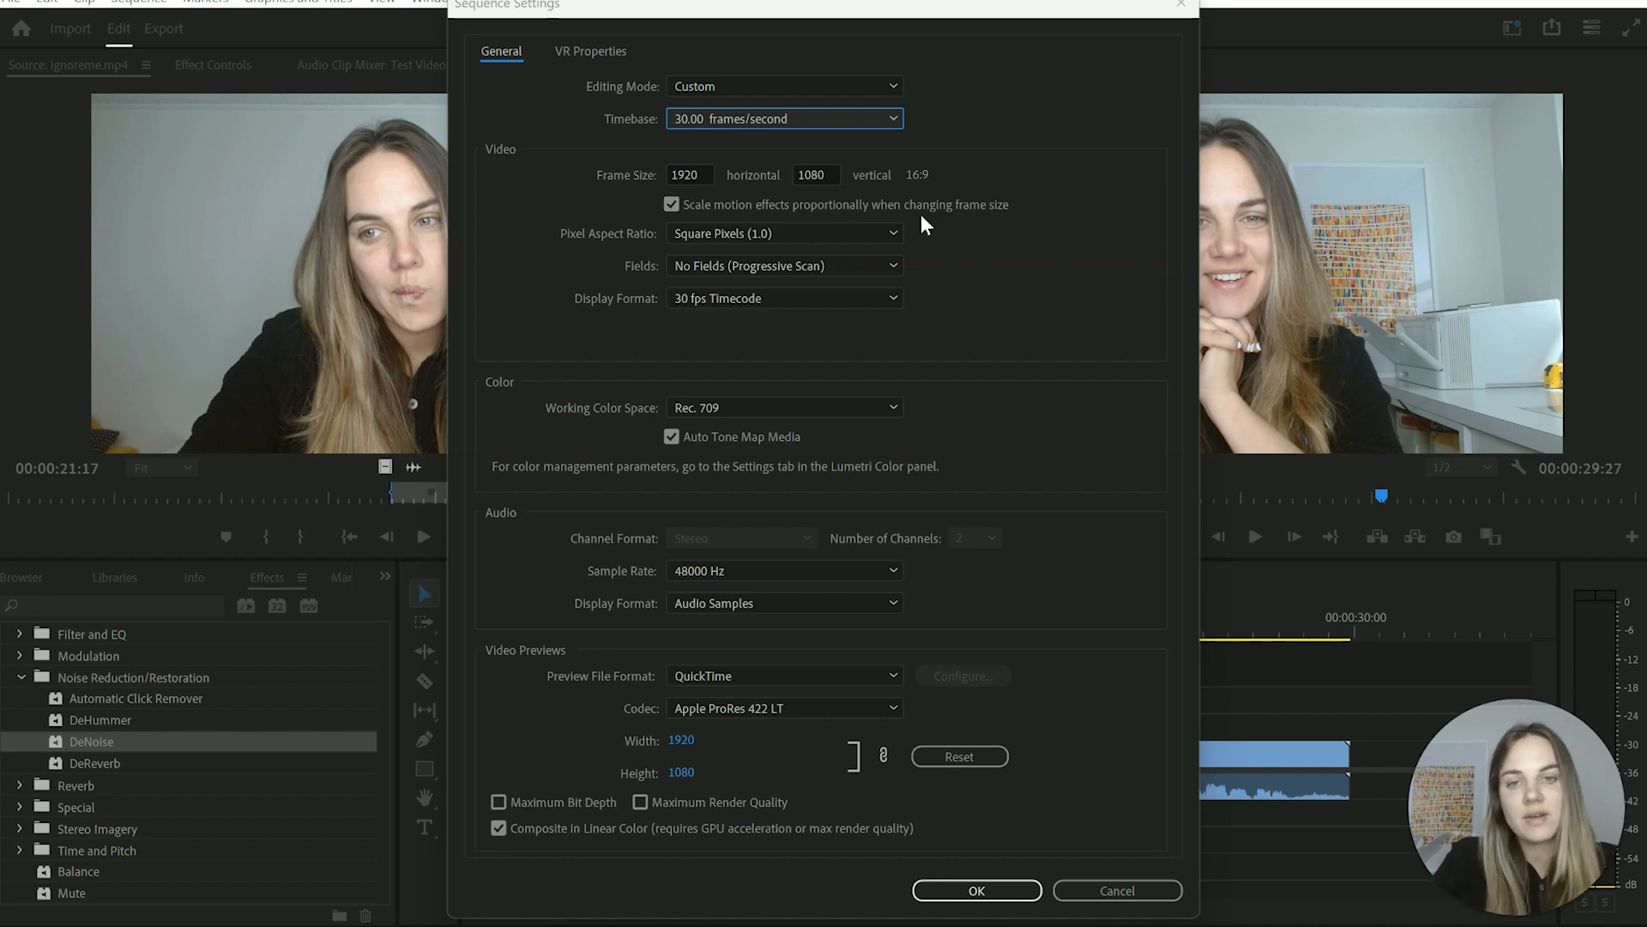
# - Examine the horizontal and vertical frame size, keep Square Pixels (1.0) as pixel aspect ratio, and accept the sequence settings
pyautogui.click(710, 175)
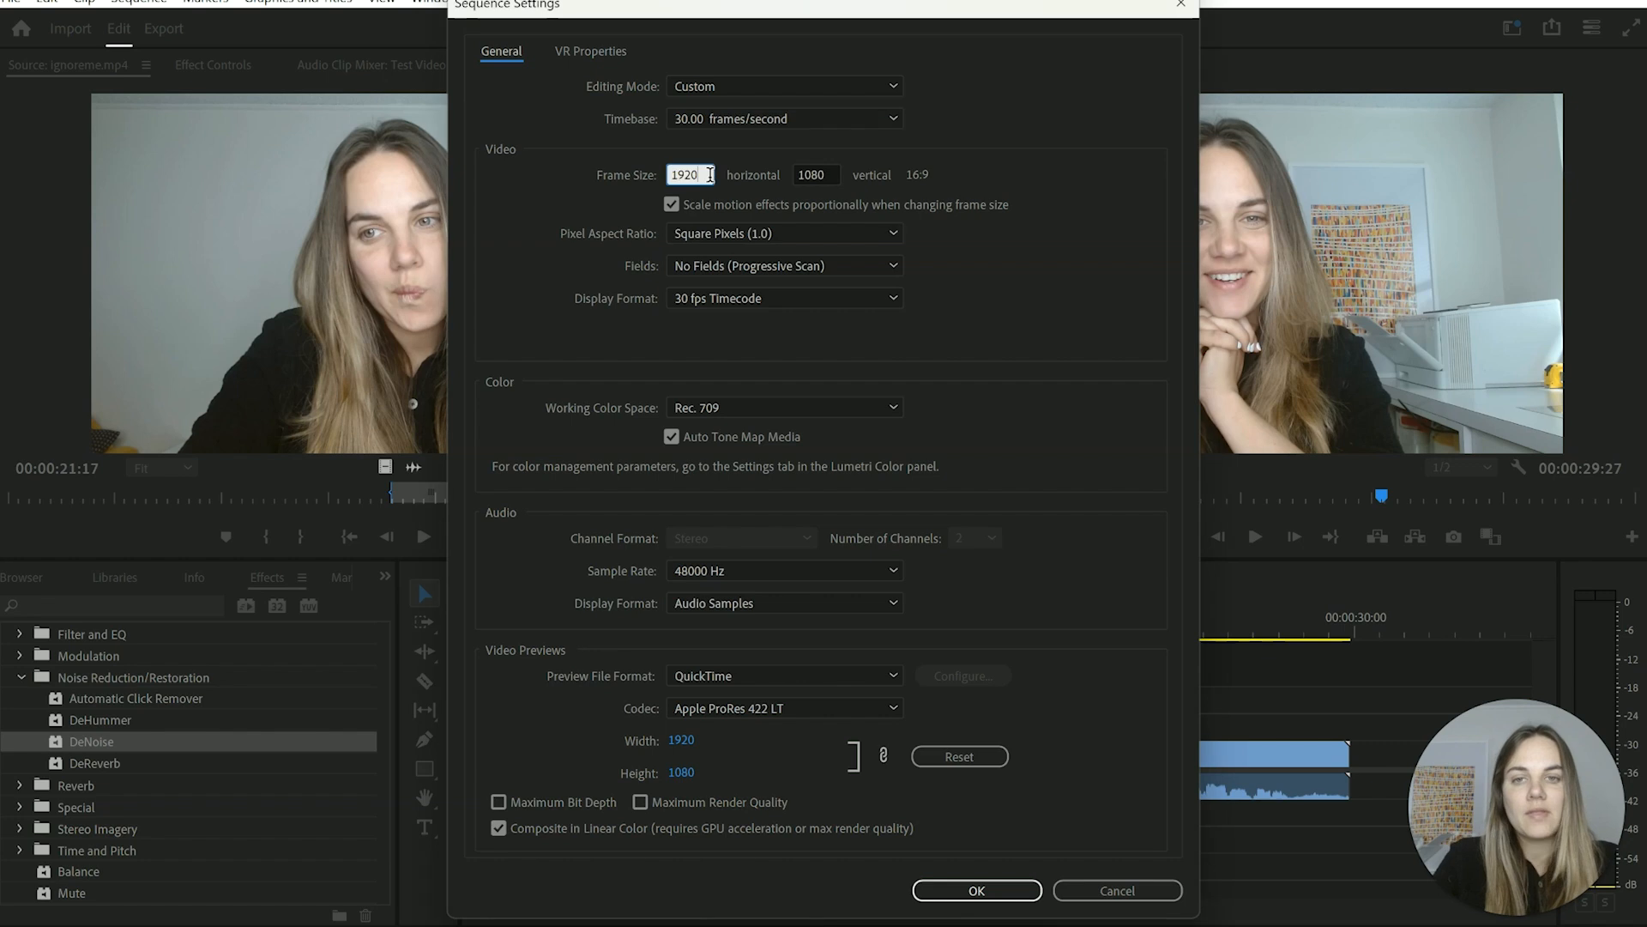
pyautogui.click(832, 174)
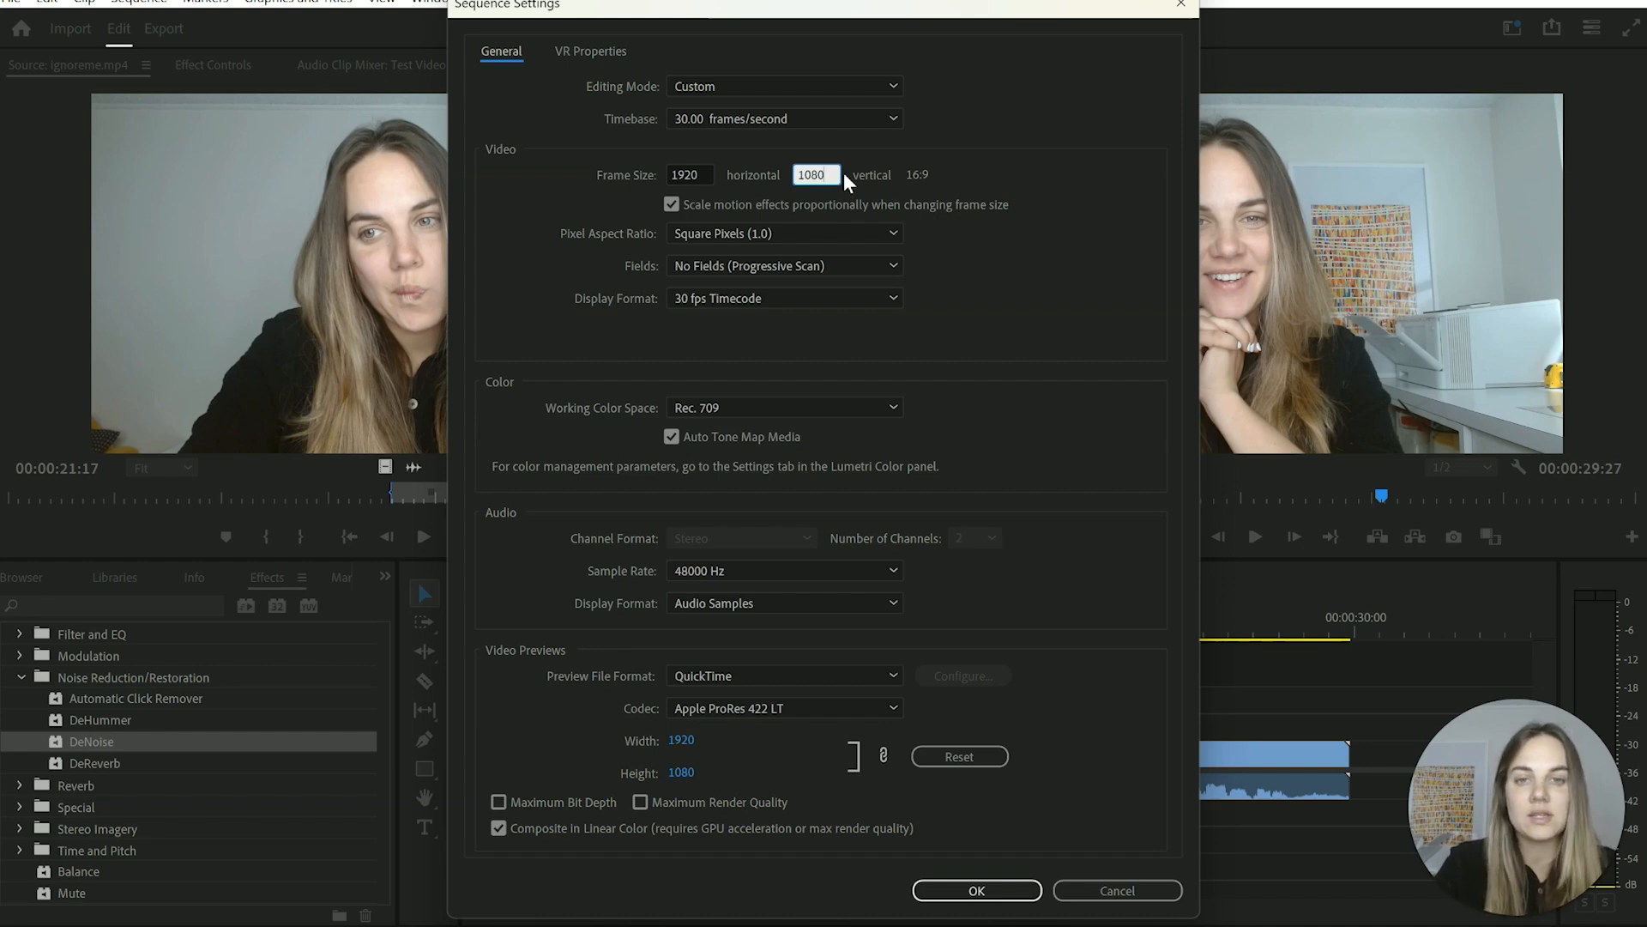
pyautogui.click(908, 169)
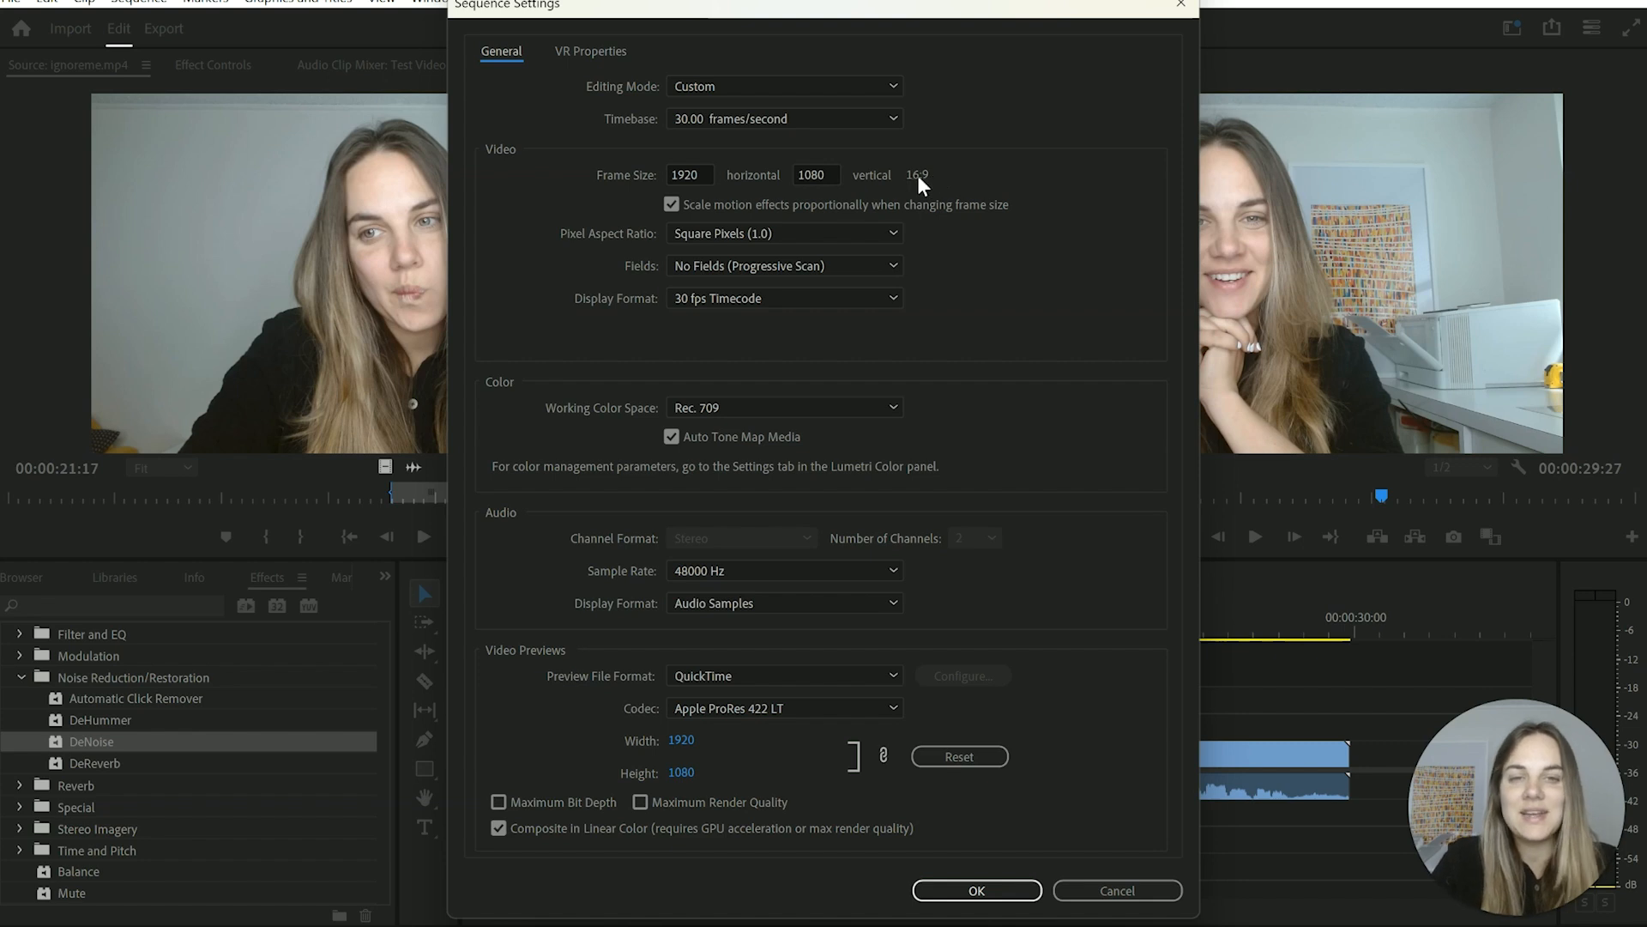
pyautogui.click(763, 235)
pyautogui.click(767, 255)
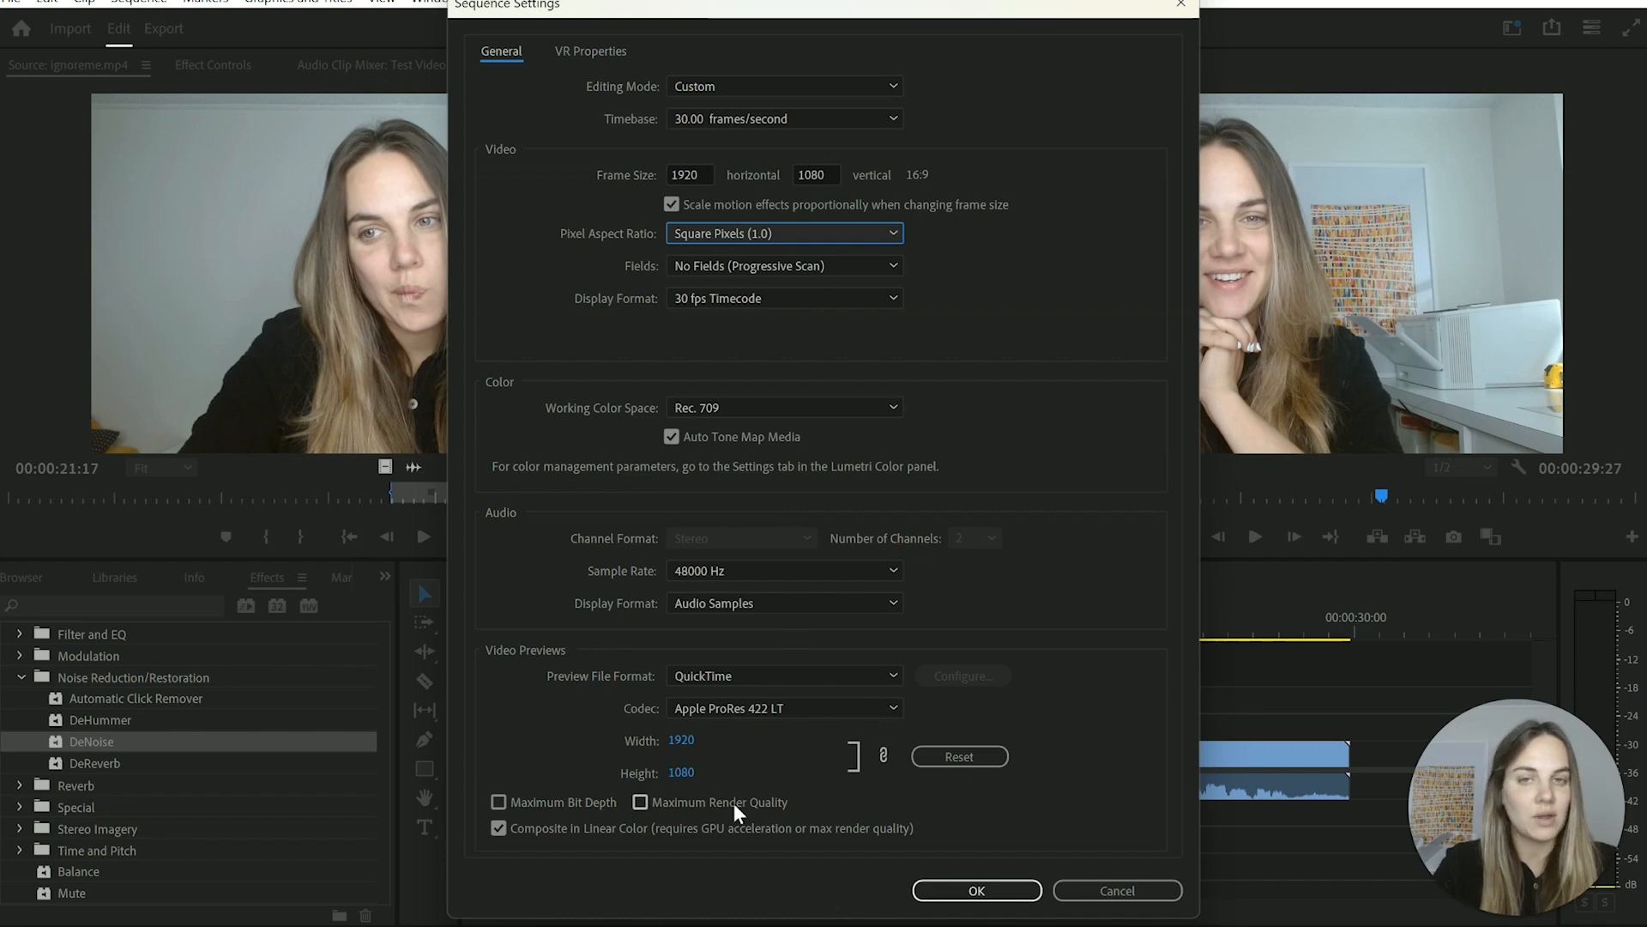
pyautogui.click(1017, 901)
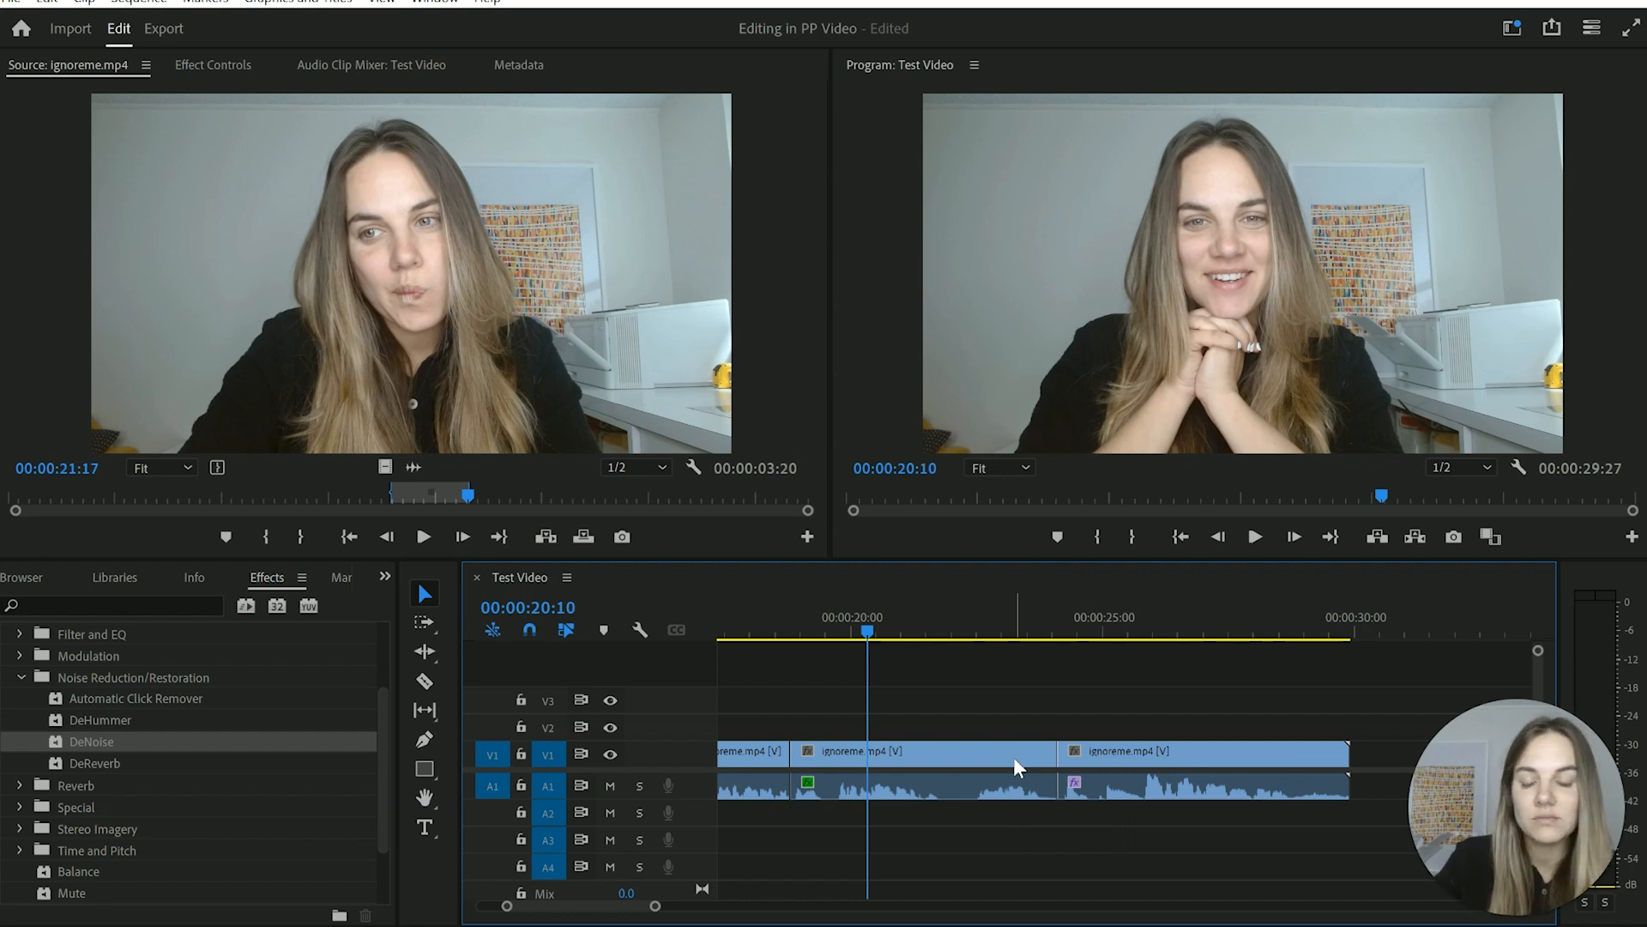
# - Display the effect controls of the middle ignoreme segment and move the playhead to 00:00:21:19
pyautogui.click(1013, 757)
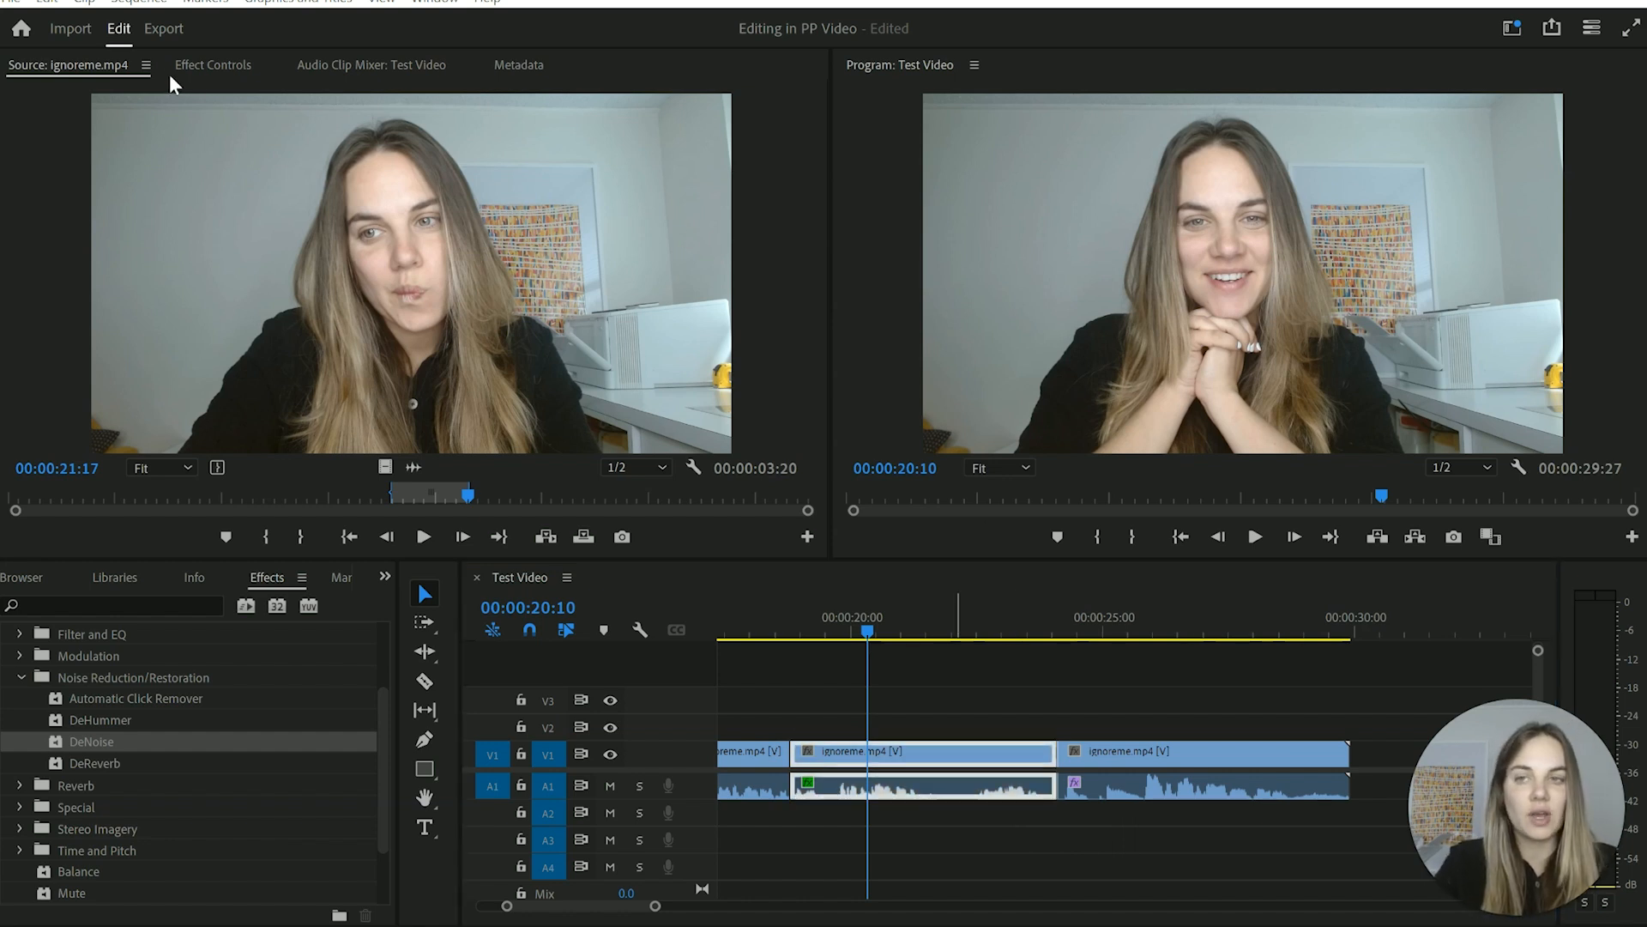
pyautogui.click(196, 69)
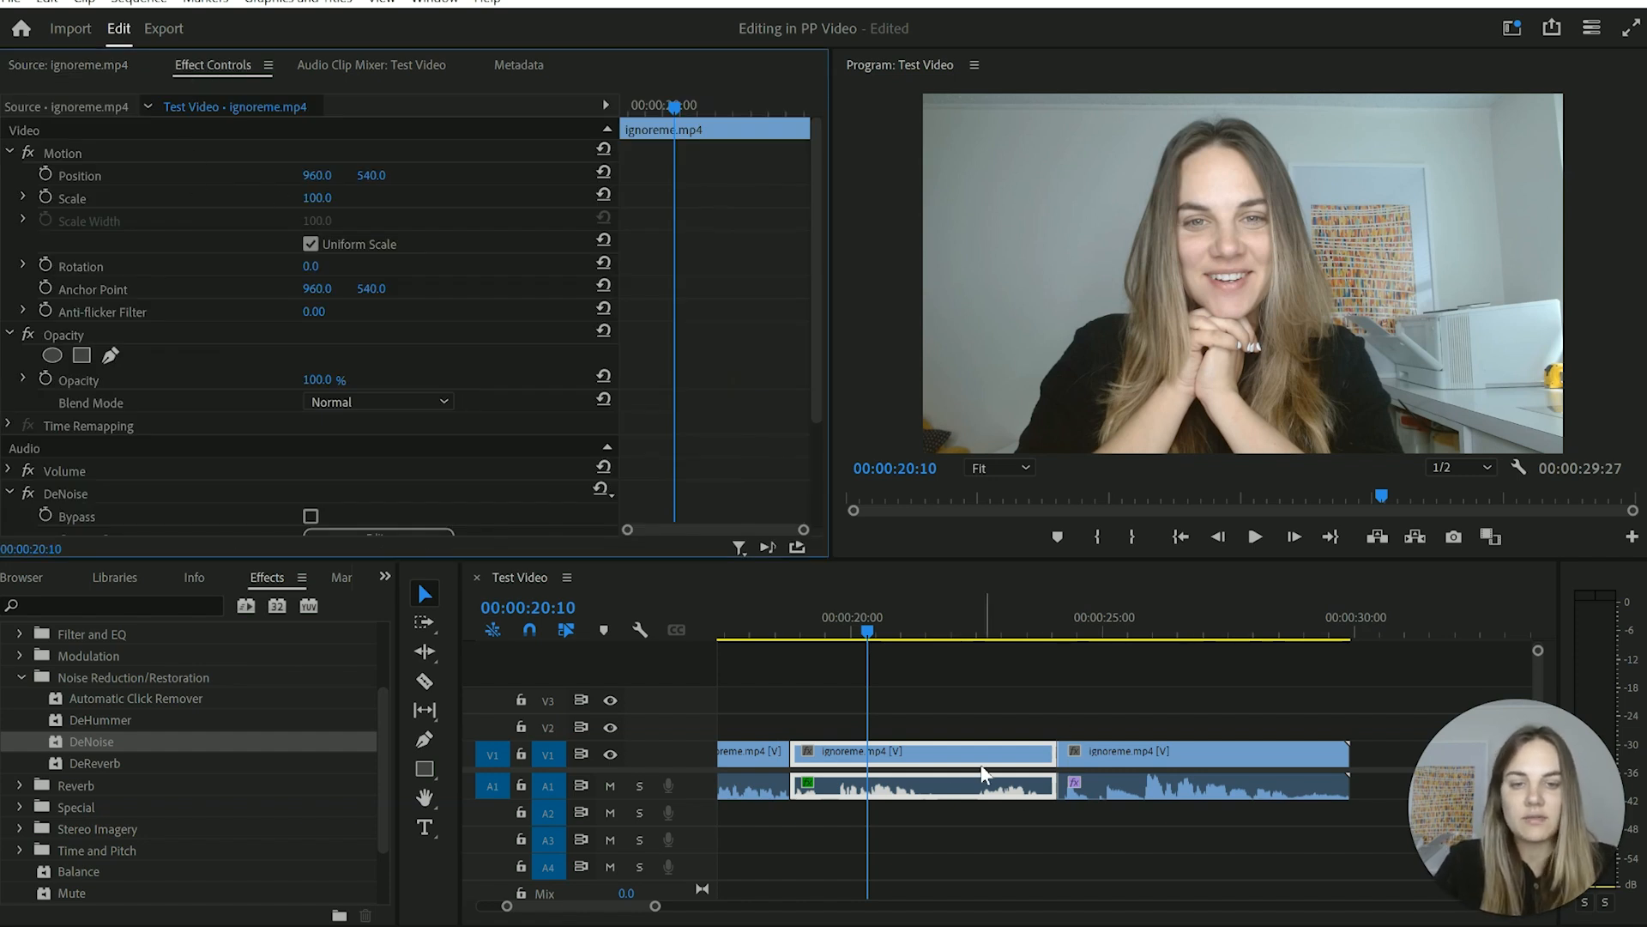
pyautogui.scroll(2, 963, 798)
pyautogui.scroll(-1, 961, 795)
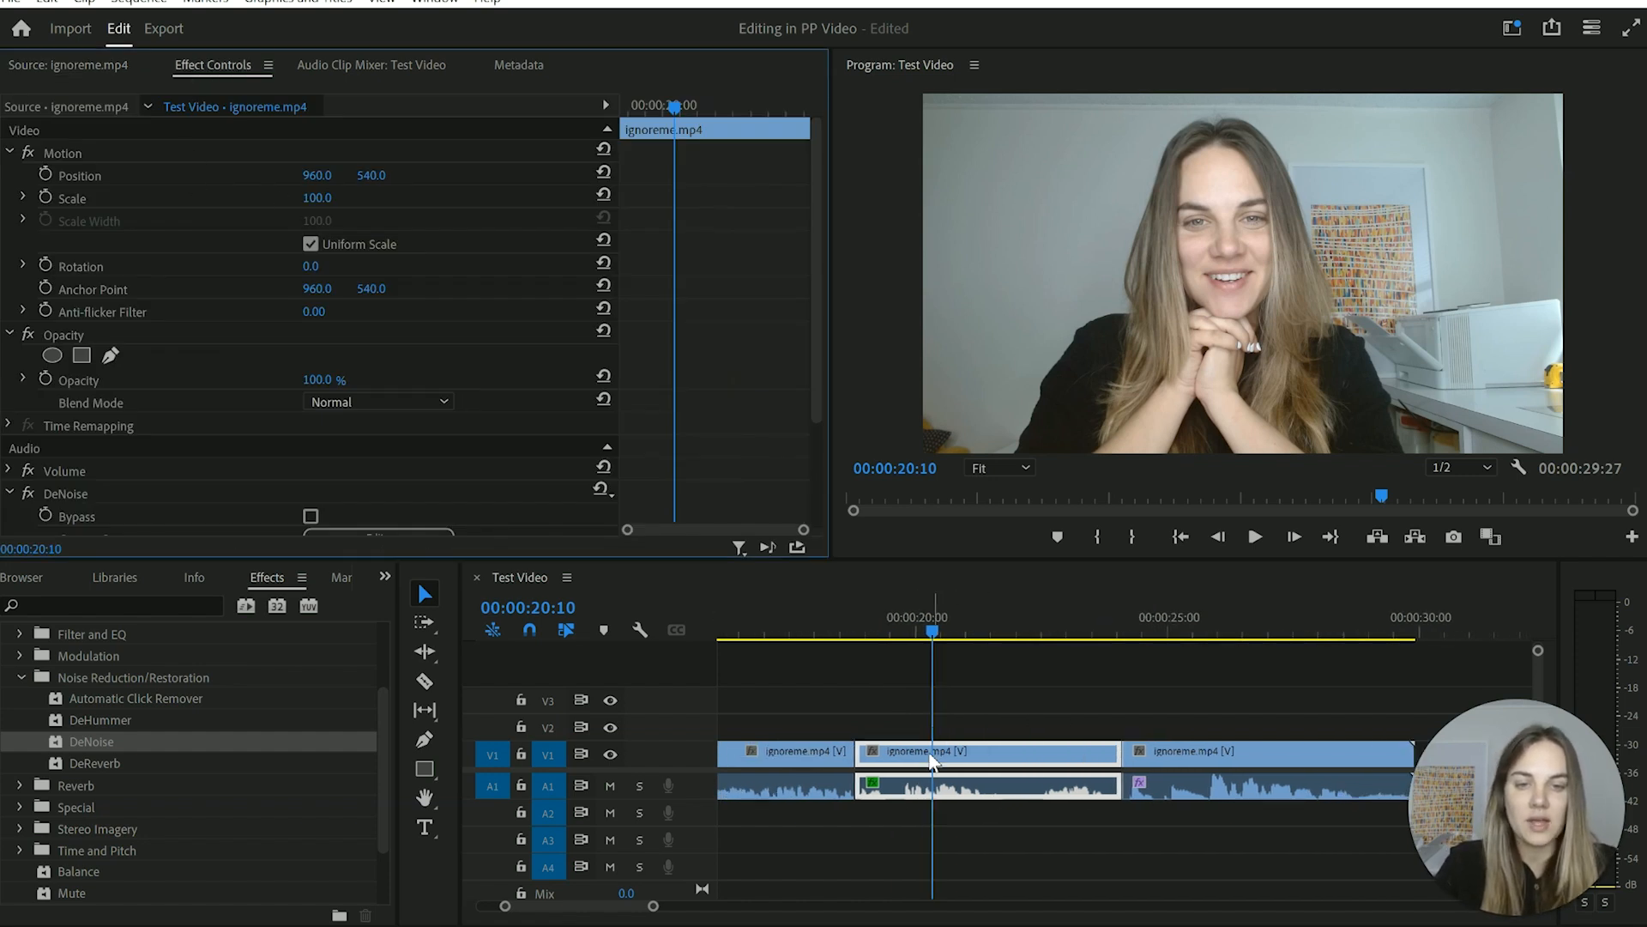
pyautogui.click(914, 764)
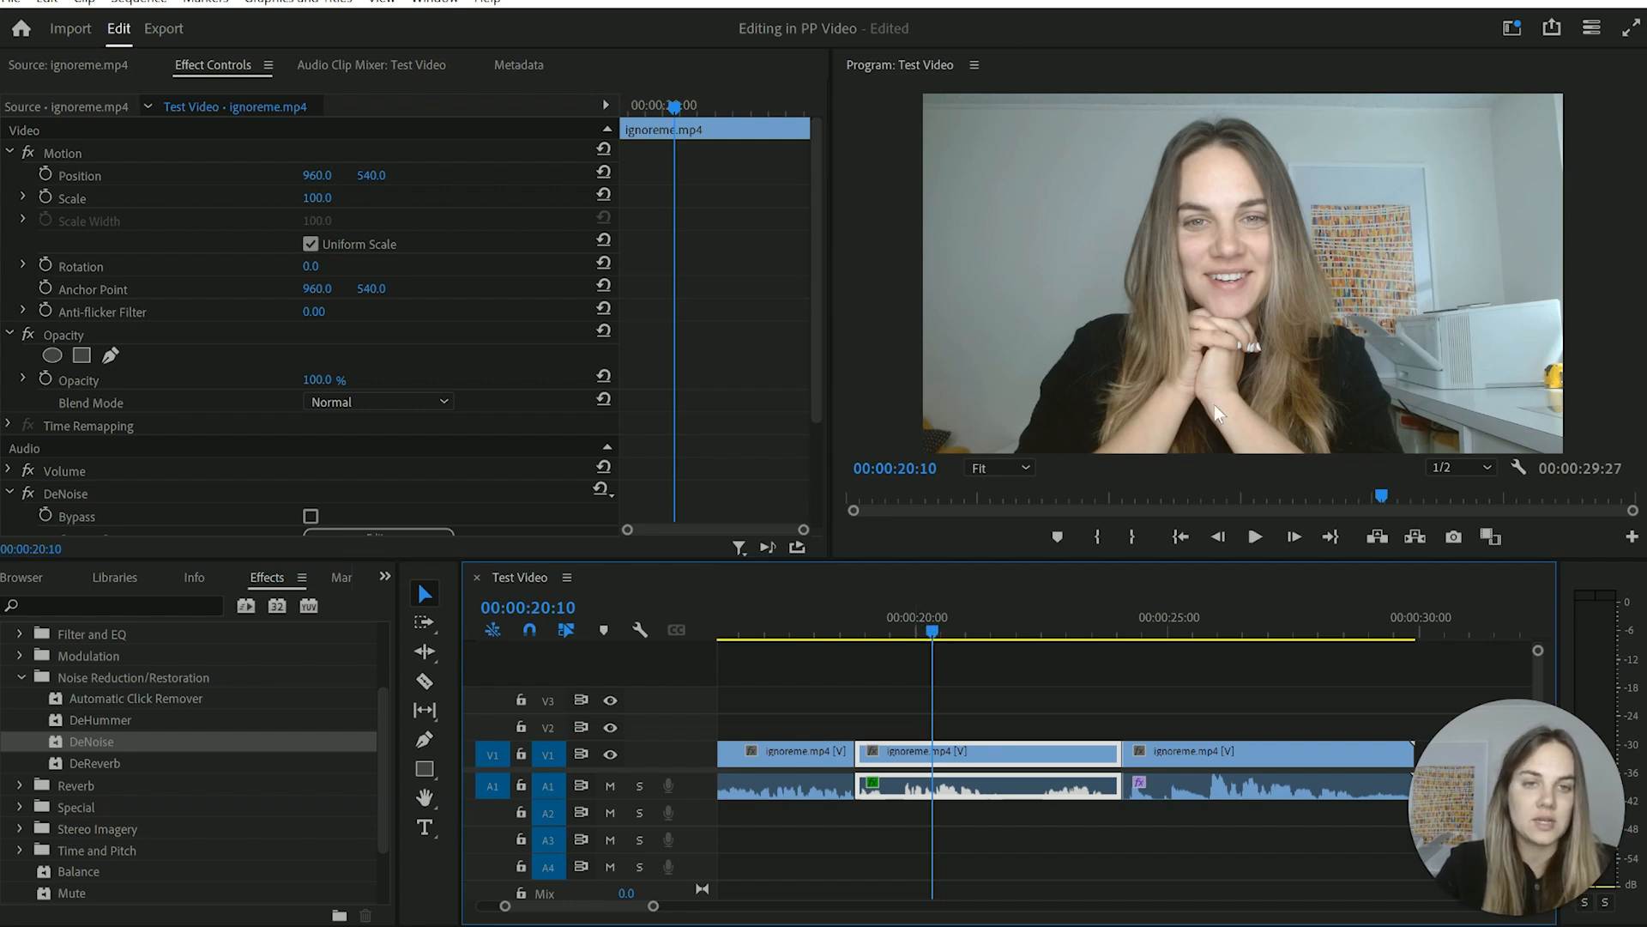
pyautogui.moveTo(944, 621); pyautogui.dragTo(1165, 645)
pyautogui.click(1063, 783)
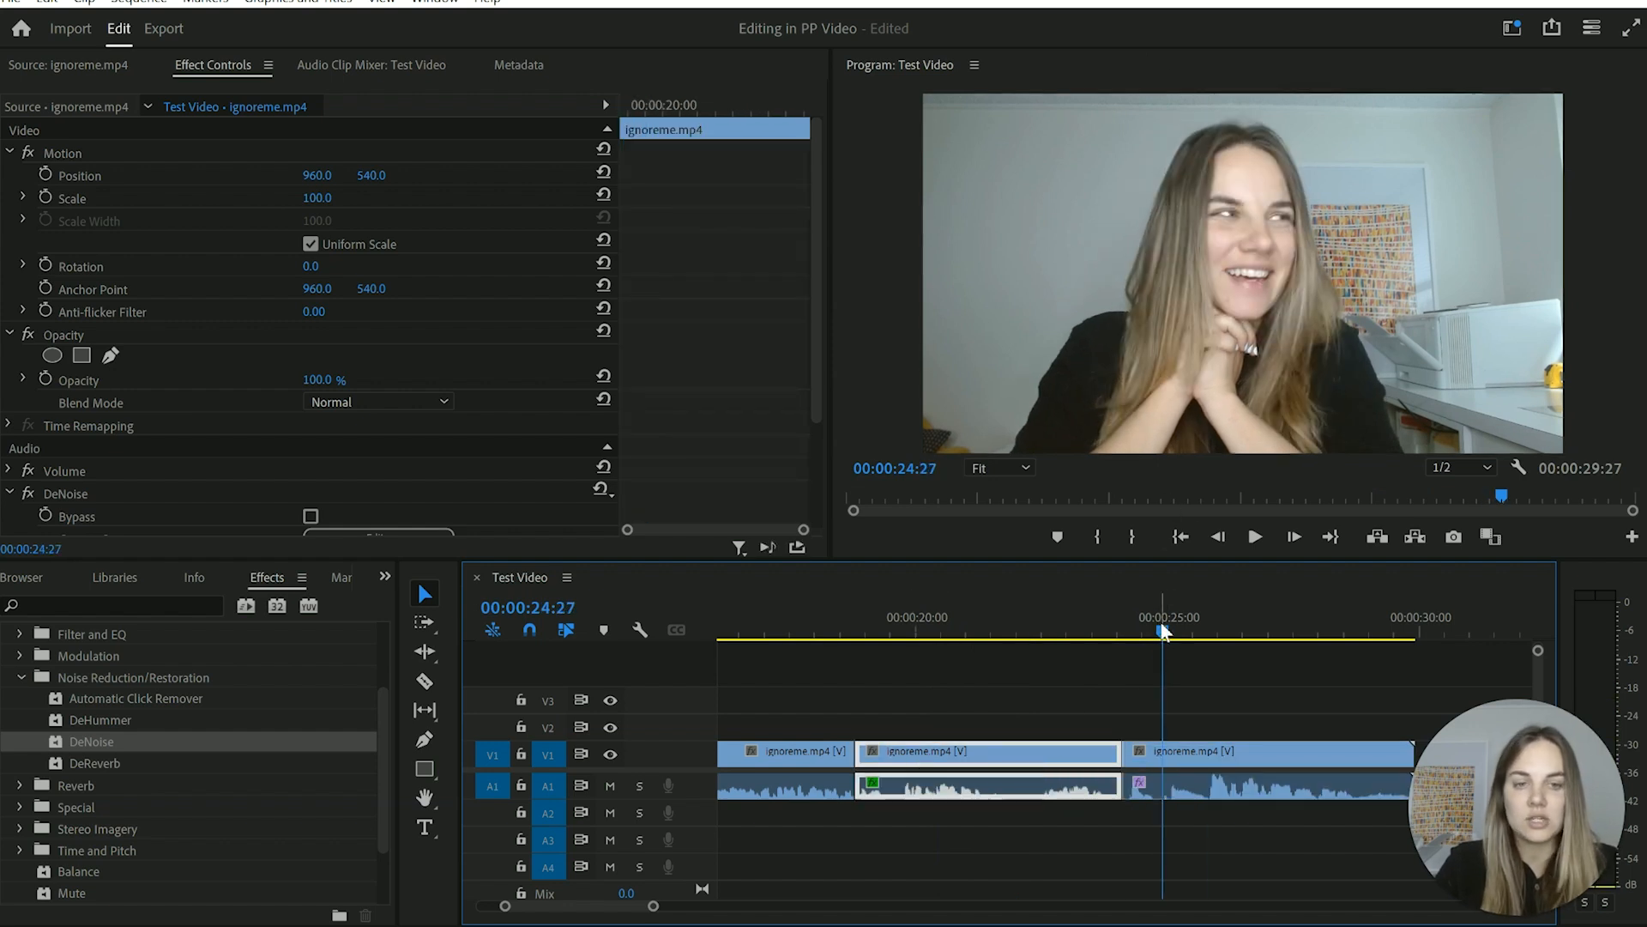
pyautogui.click(1068, 633)
pyautogui.moveTo(1069, 642); pyautogui.dragTo(999, 637)
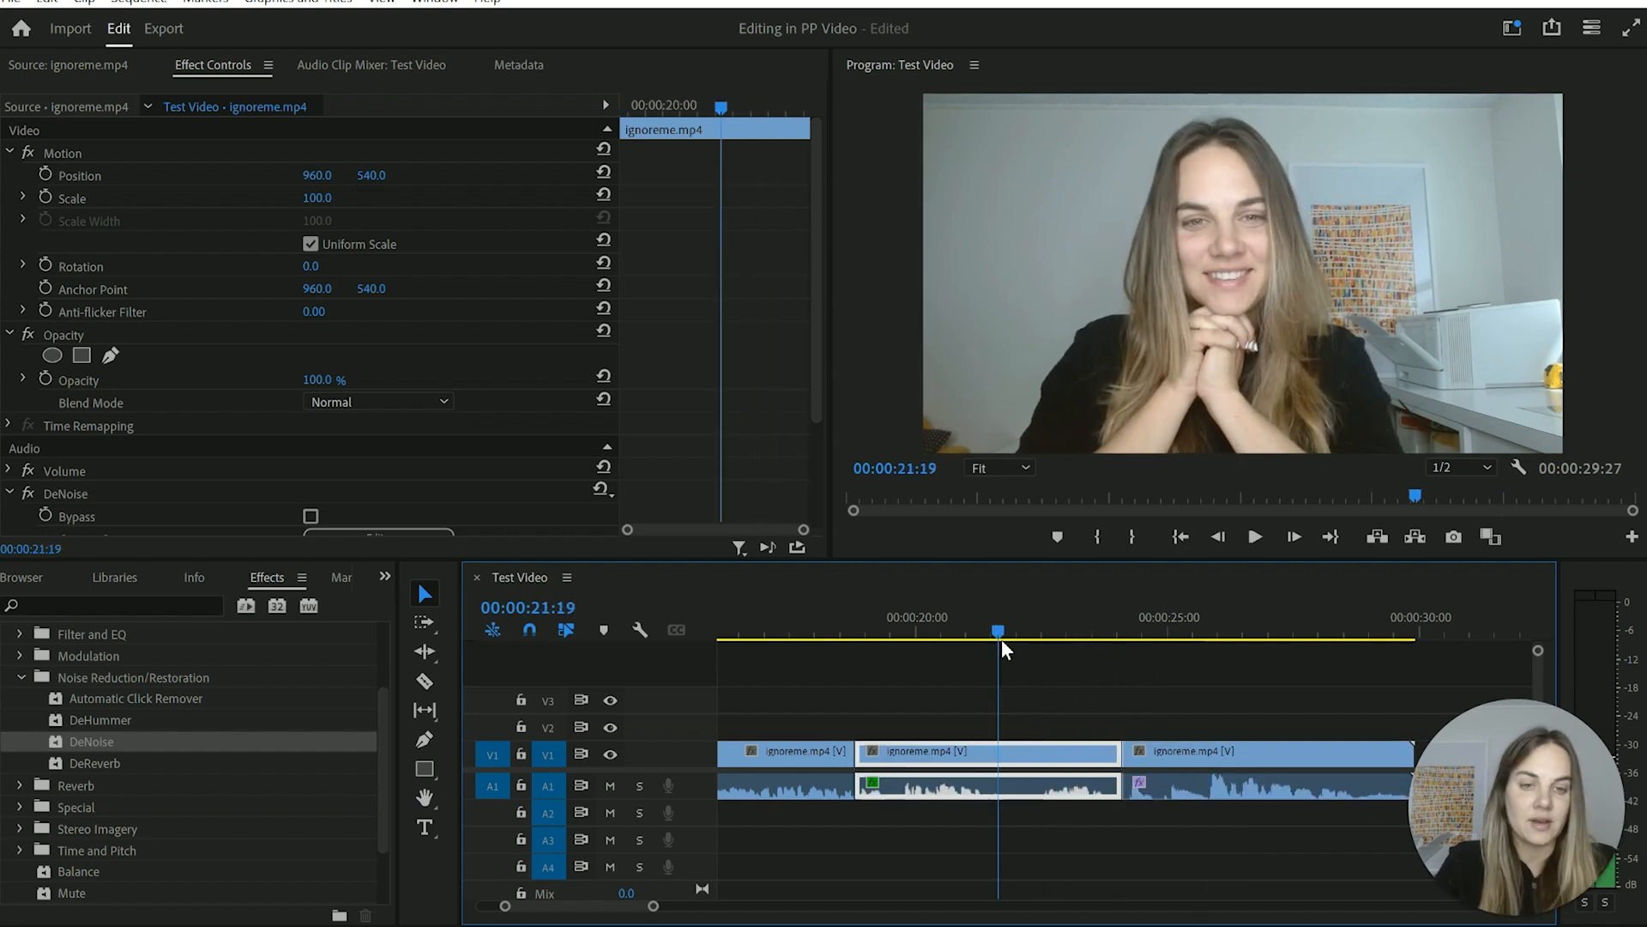
# - Set the Scale of the middle ignoreme segment to 90
pyautogui.moveTo(317, 205)
pyautogui.mouseDown()
pyautogui.moveTo(348, 206)
pyautogui.moveTo(285, 206)
pyautogui.moveTo(310, 206)
pyautogui.mouseUp()
pyautogui.click(314, 199)
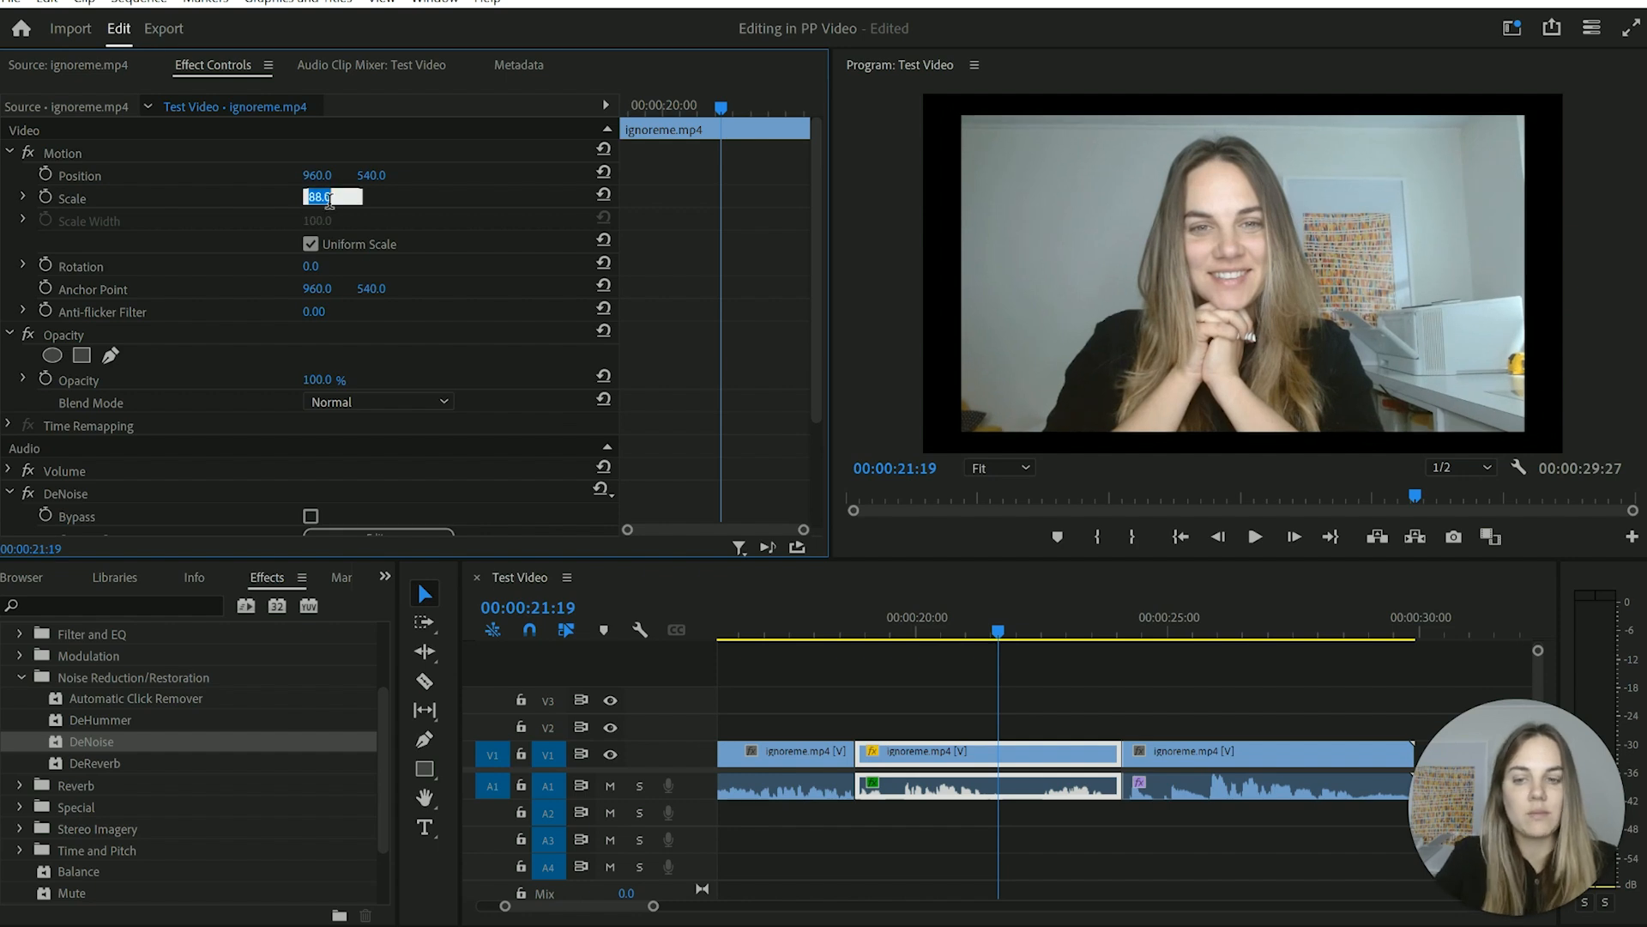
pyautogui.write('90')
pyautogui.press('Return')
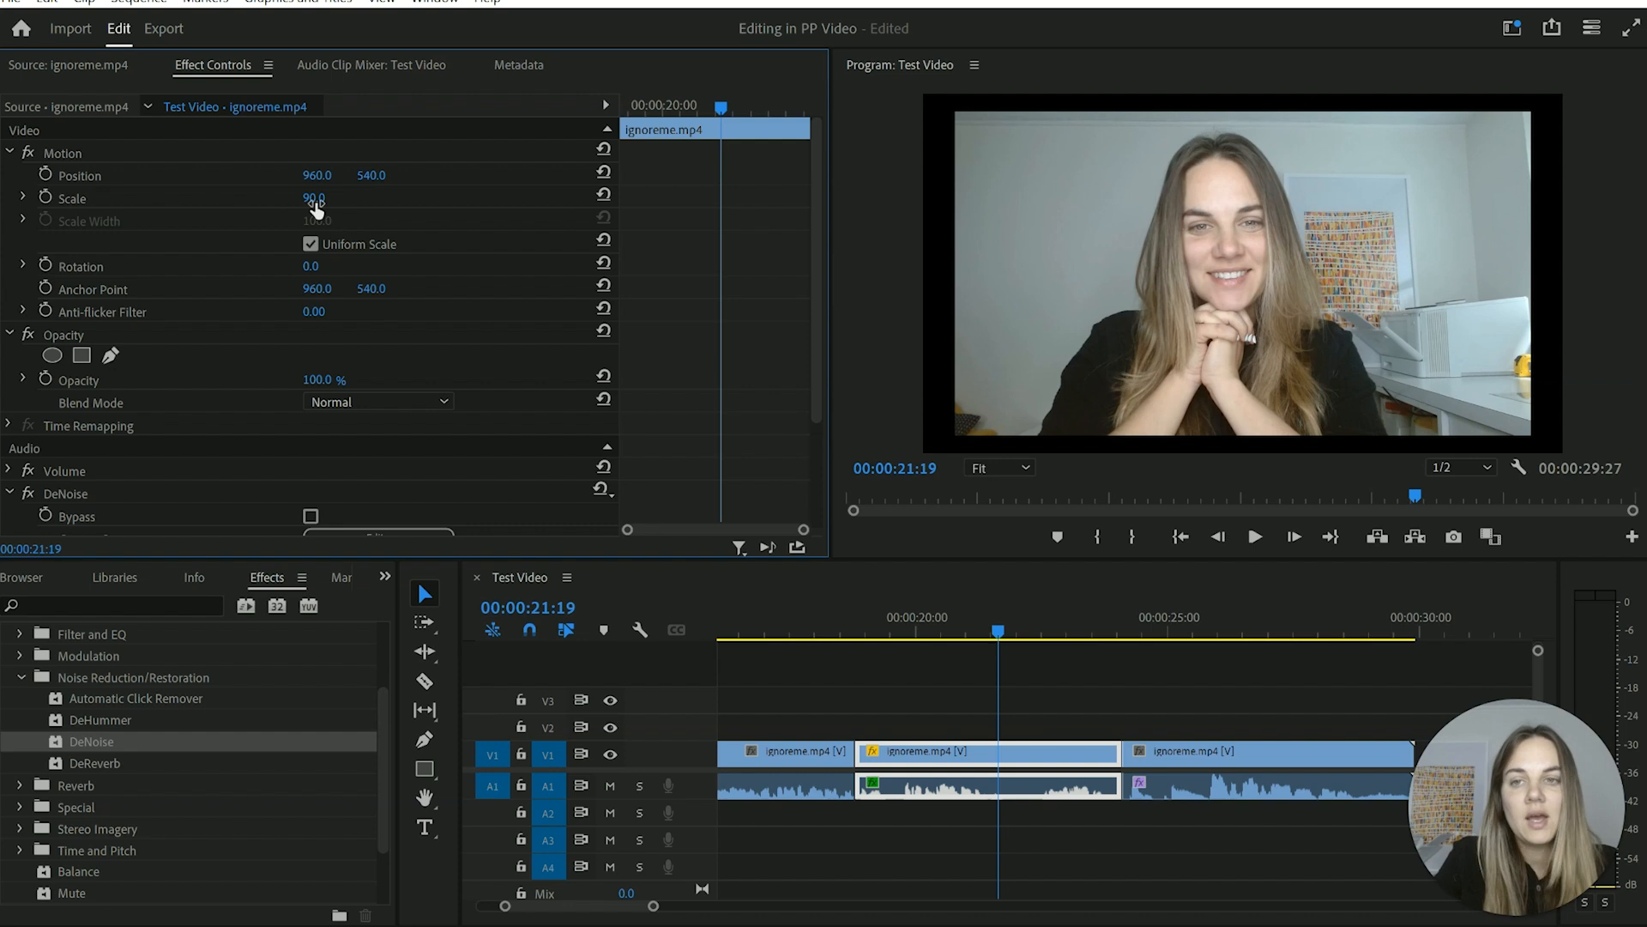
# - Reposition the middle segment to 744, 645 and enlarge its Scale to 122
pyautogui.moveTo(316, 175); pyautogui.dragTo(131, 175)
pyautogui.moveTo(375, 175); pyautogui.dragTo(465, 175)
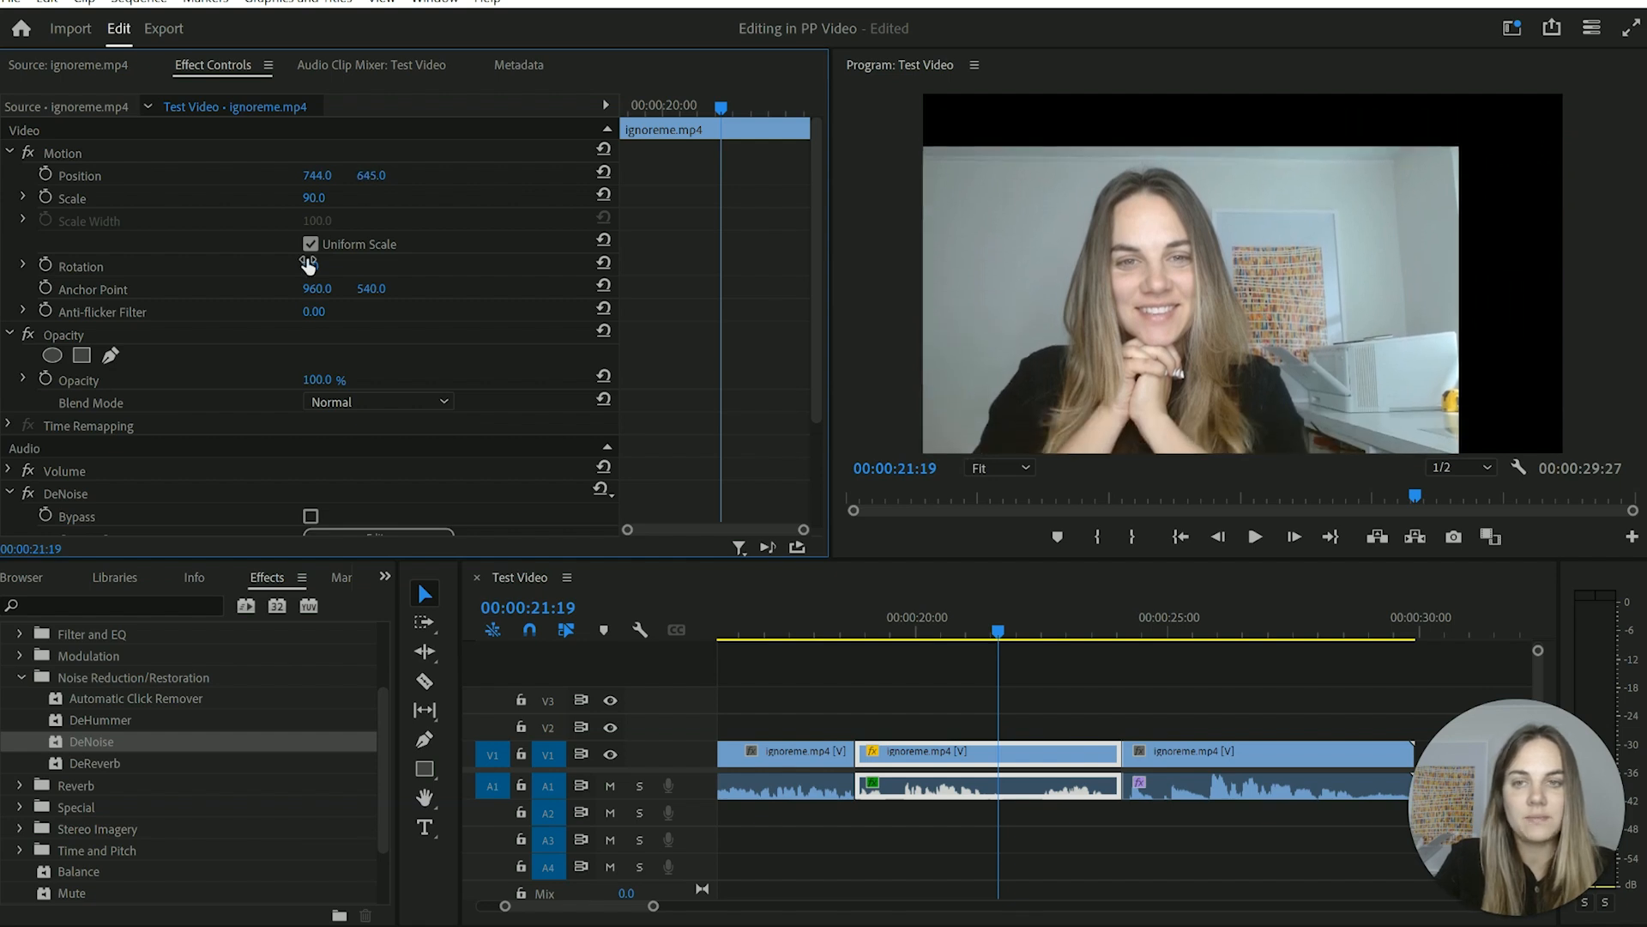
pyautogui.moveTo(314, 197); pyautogui.dragTo(341, 197)
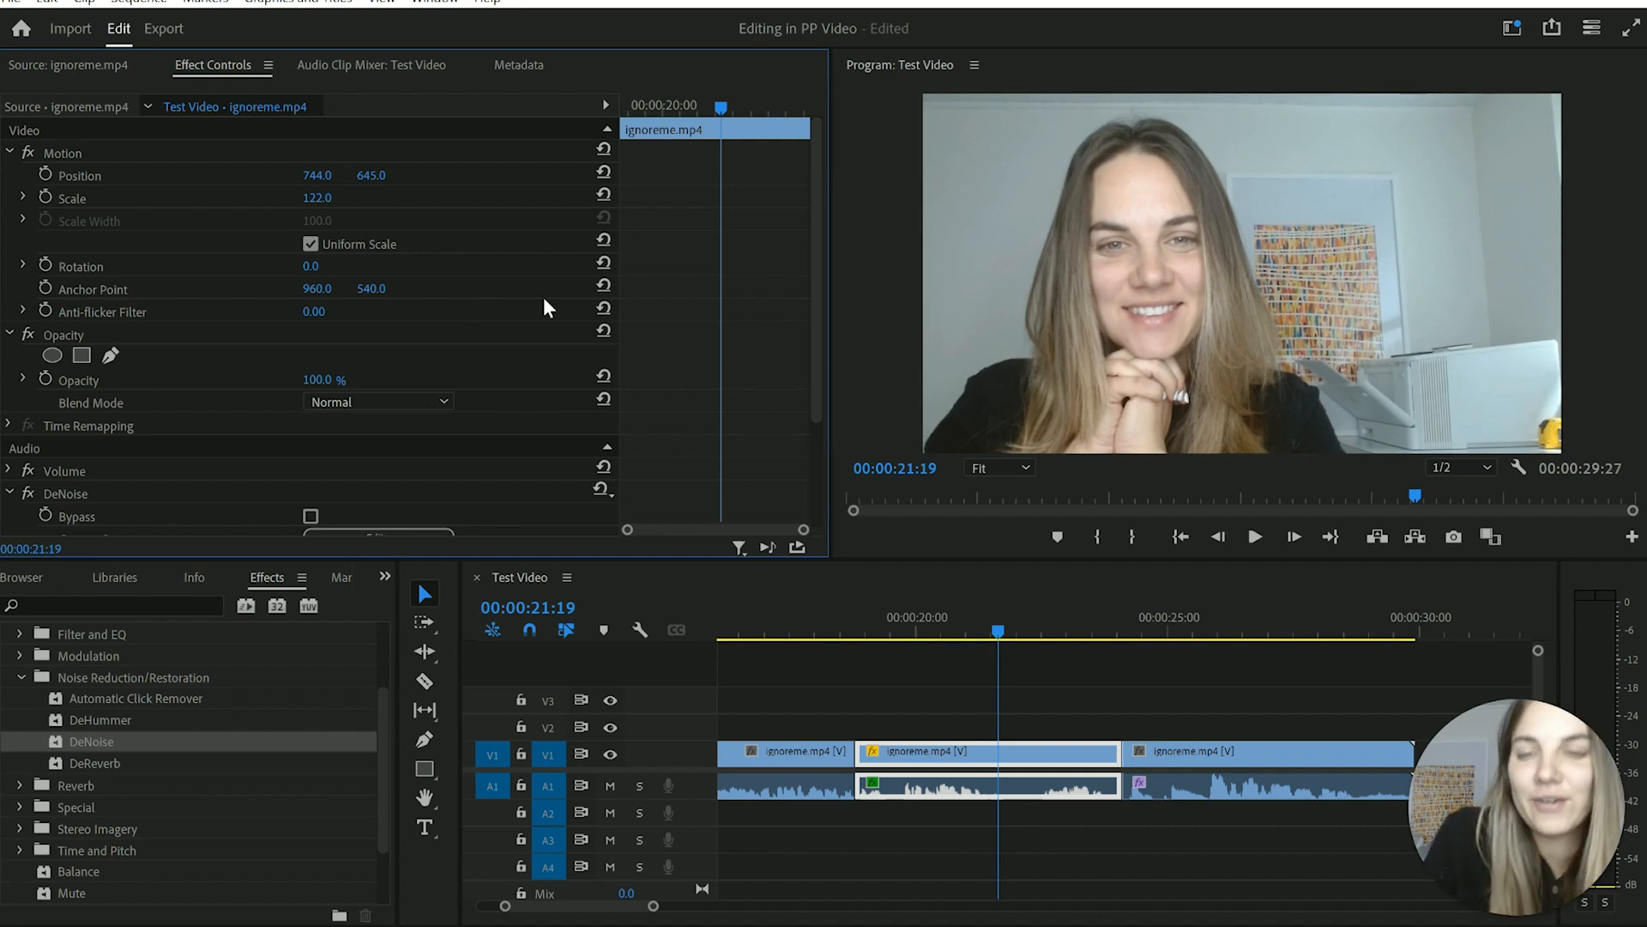
# - Rotate the middle segment to 329° with the anchor point at 1195, 540, and try adjusting its opacity
pyautogui.moveTo(311, 266); pyautogui.dragTo(594, 266)
pyautogui.click(998, 762)
pyautogui.rightClick(997, 762)
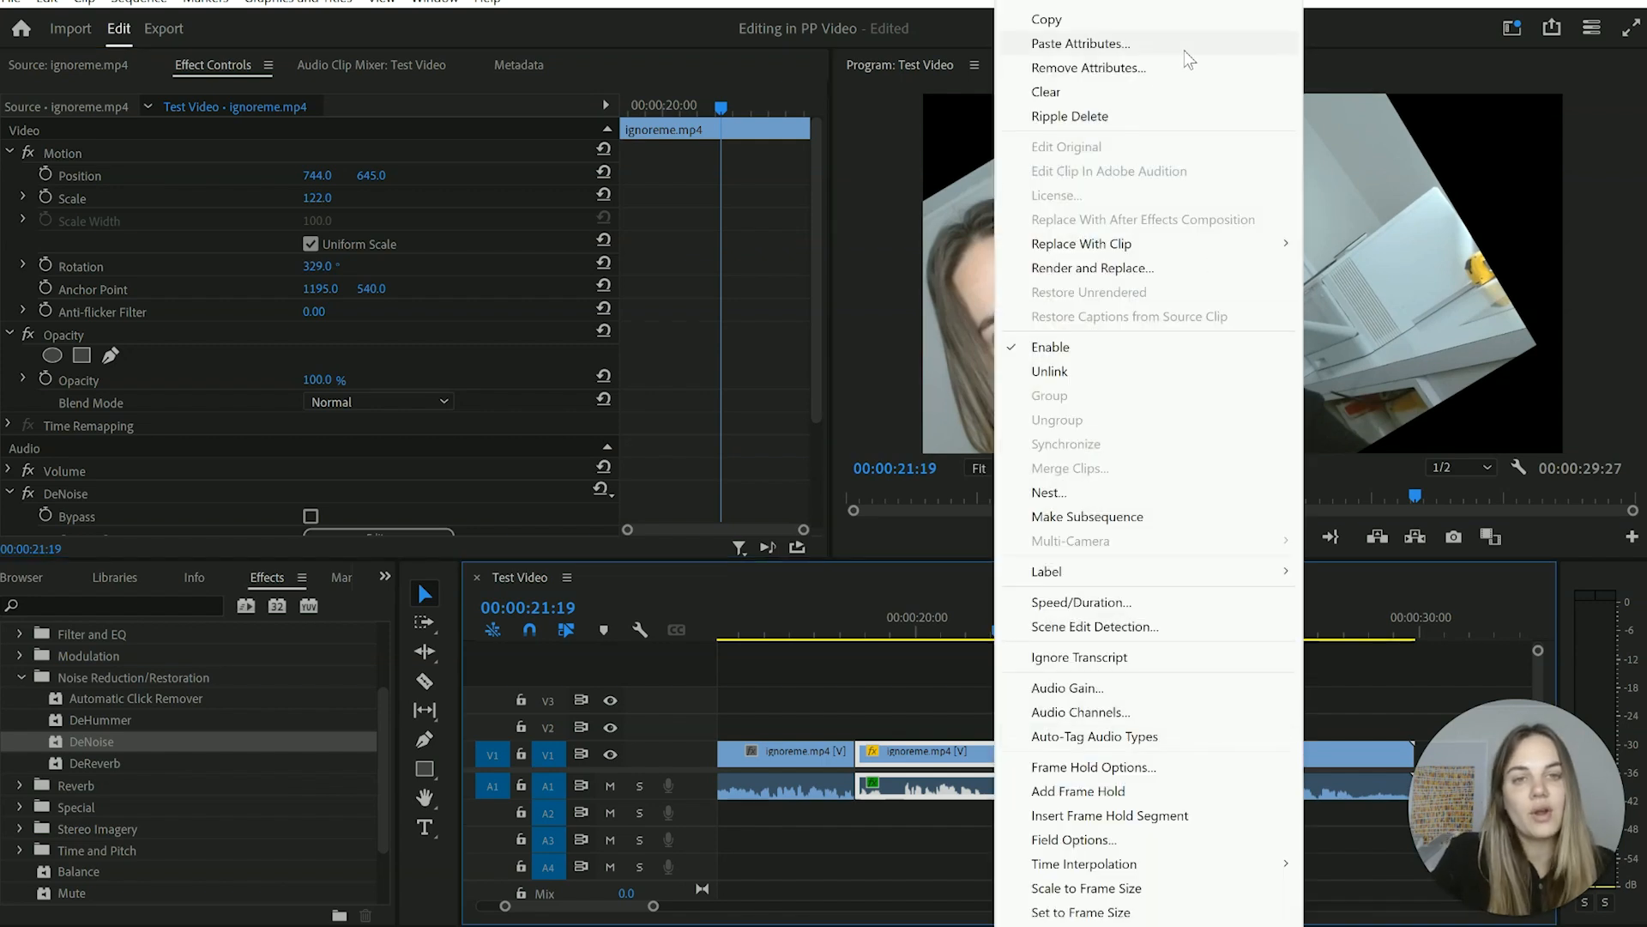
pyautogui.click(945, 695)
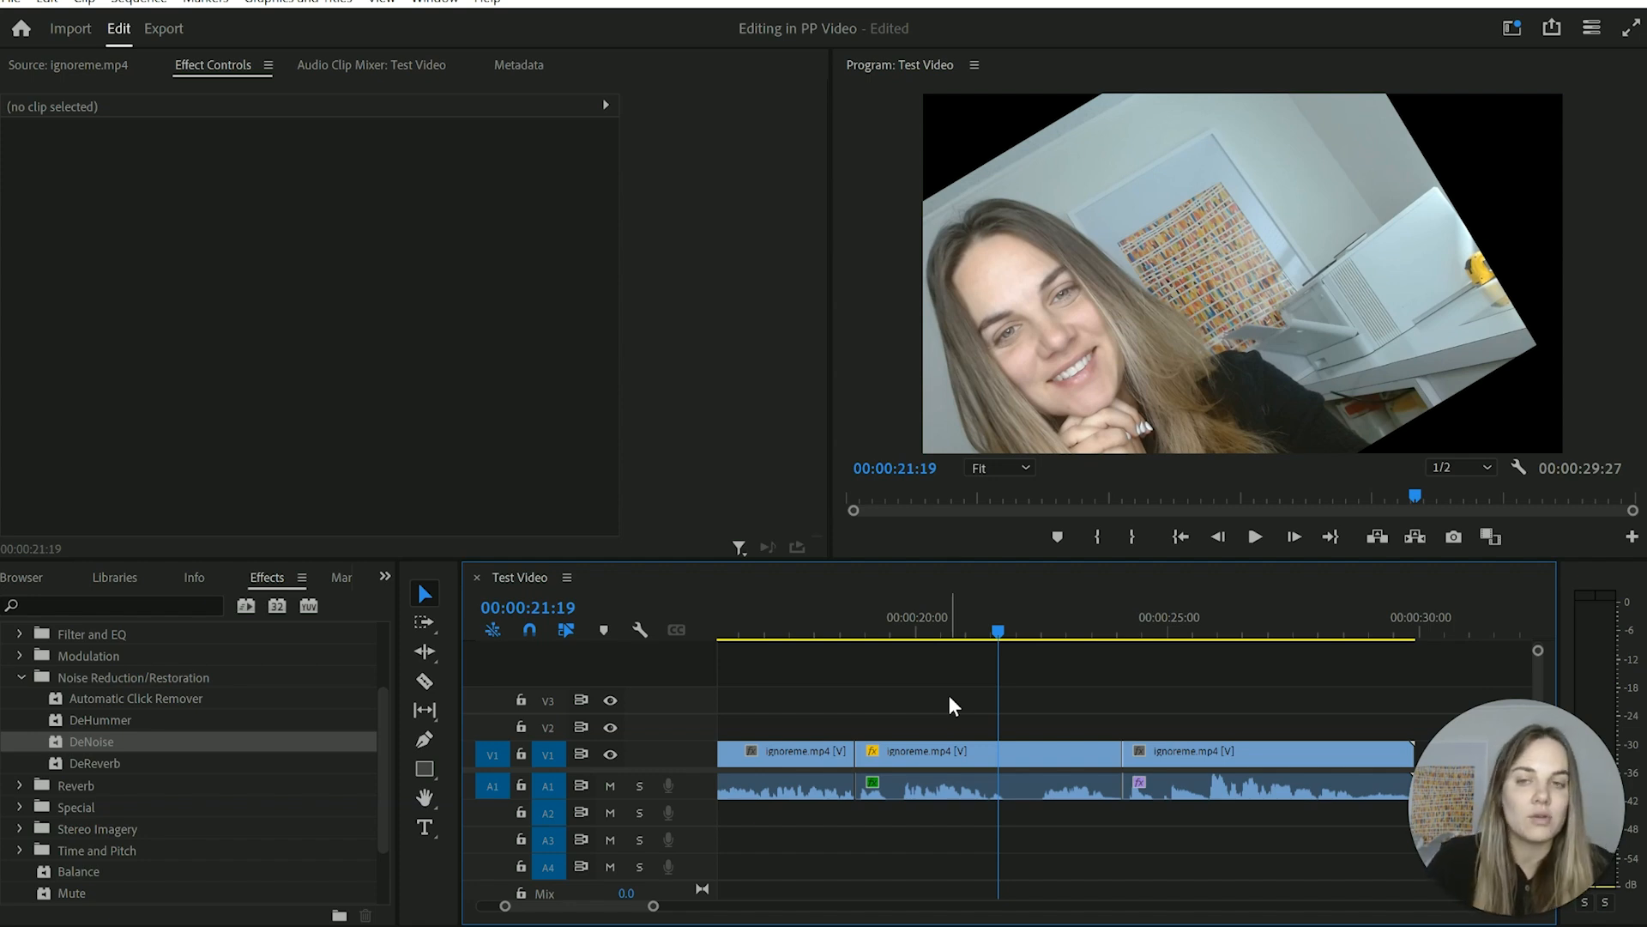
pyautogui.click(978, 758)
pyautogui.moveTo(317, 380); pyautogui.dragTo(317, 380)
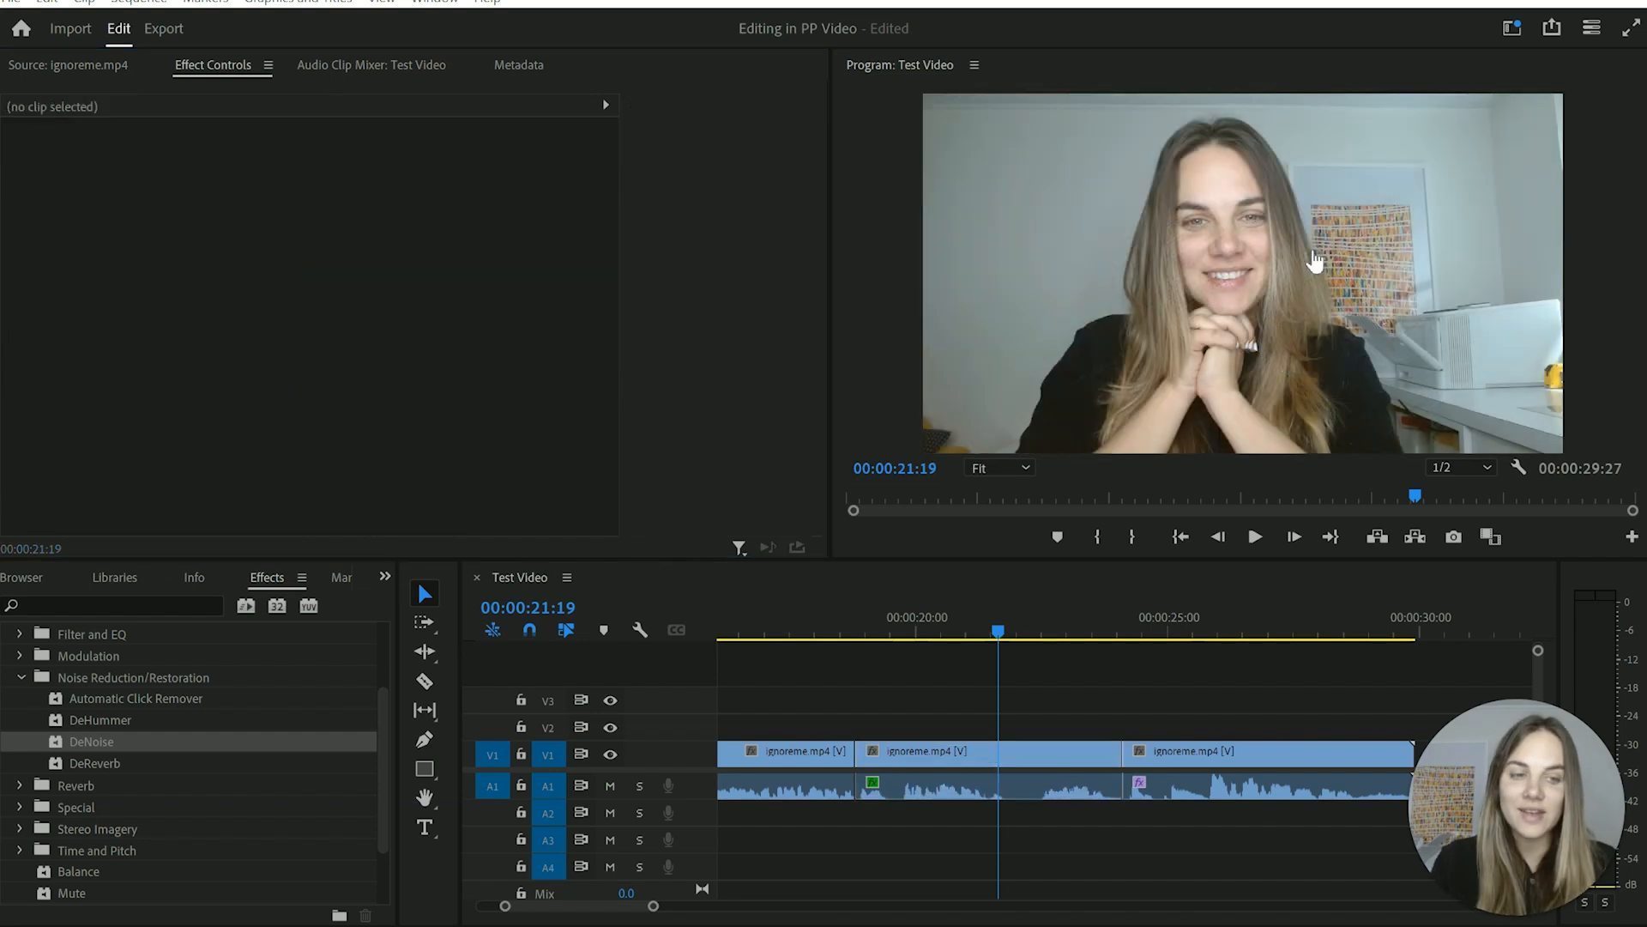
# - Select the middle ignoreme segment and add a new horizontal text layer above it at 00:00:21:19
pyautogui.click(305, 3)
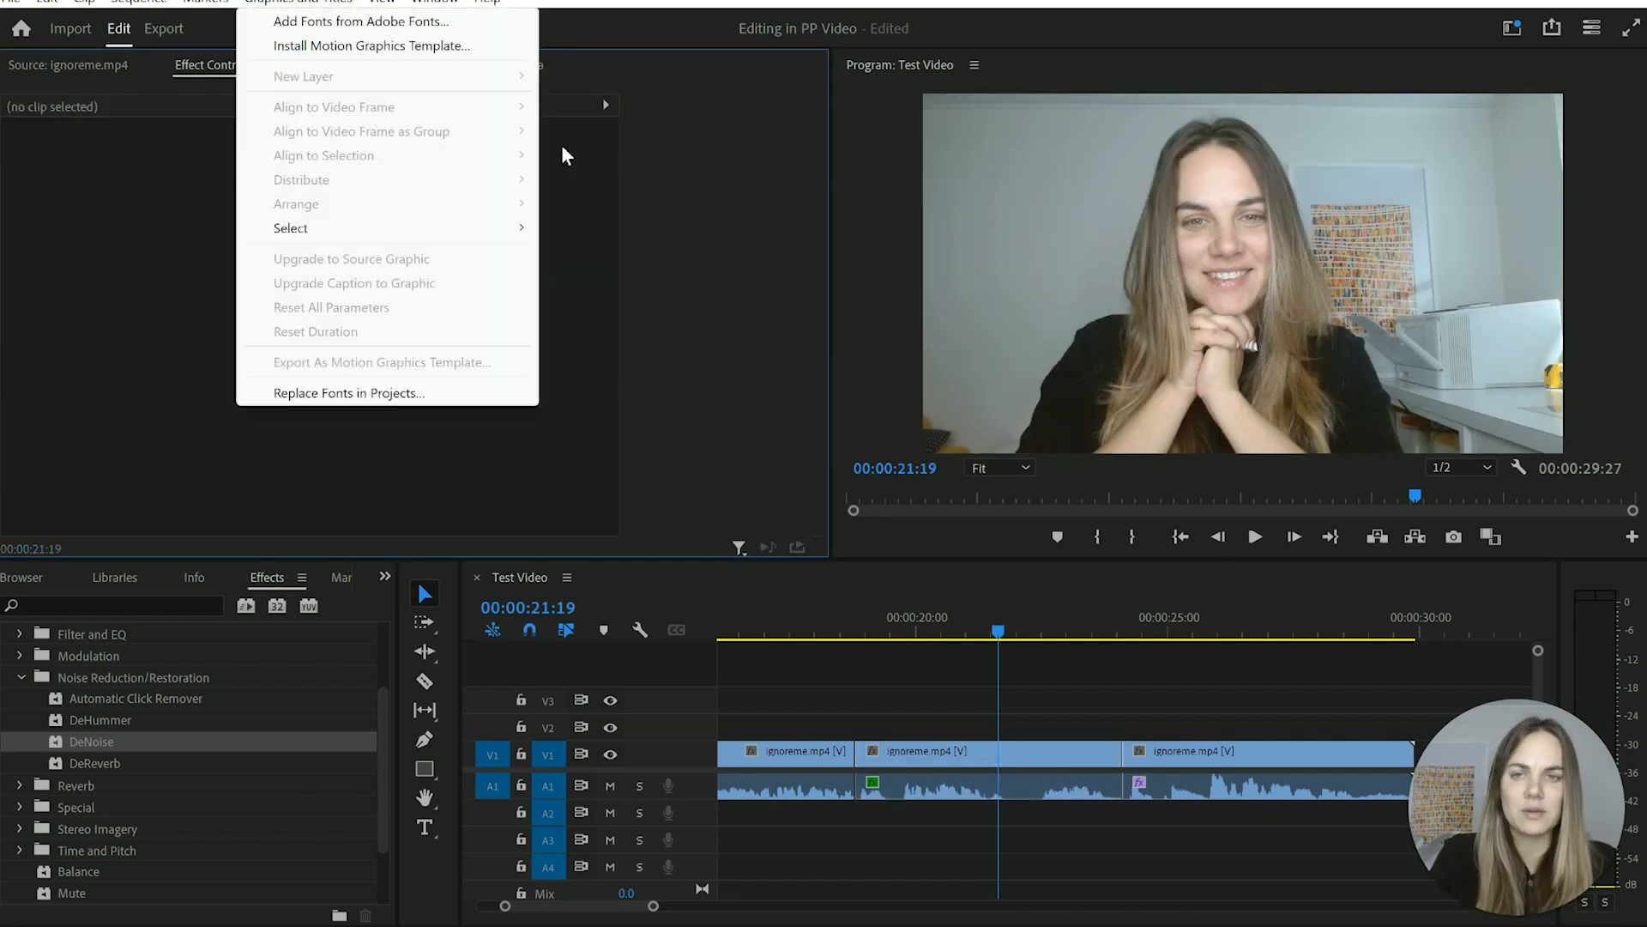
pyautogui.click(909, 261)
pyautogui.click(1064, 770)
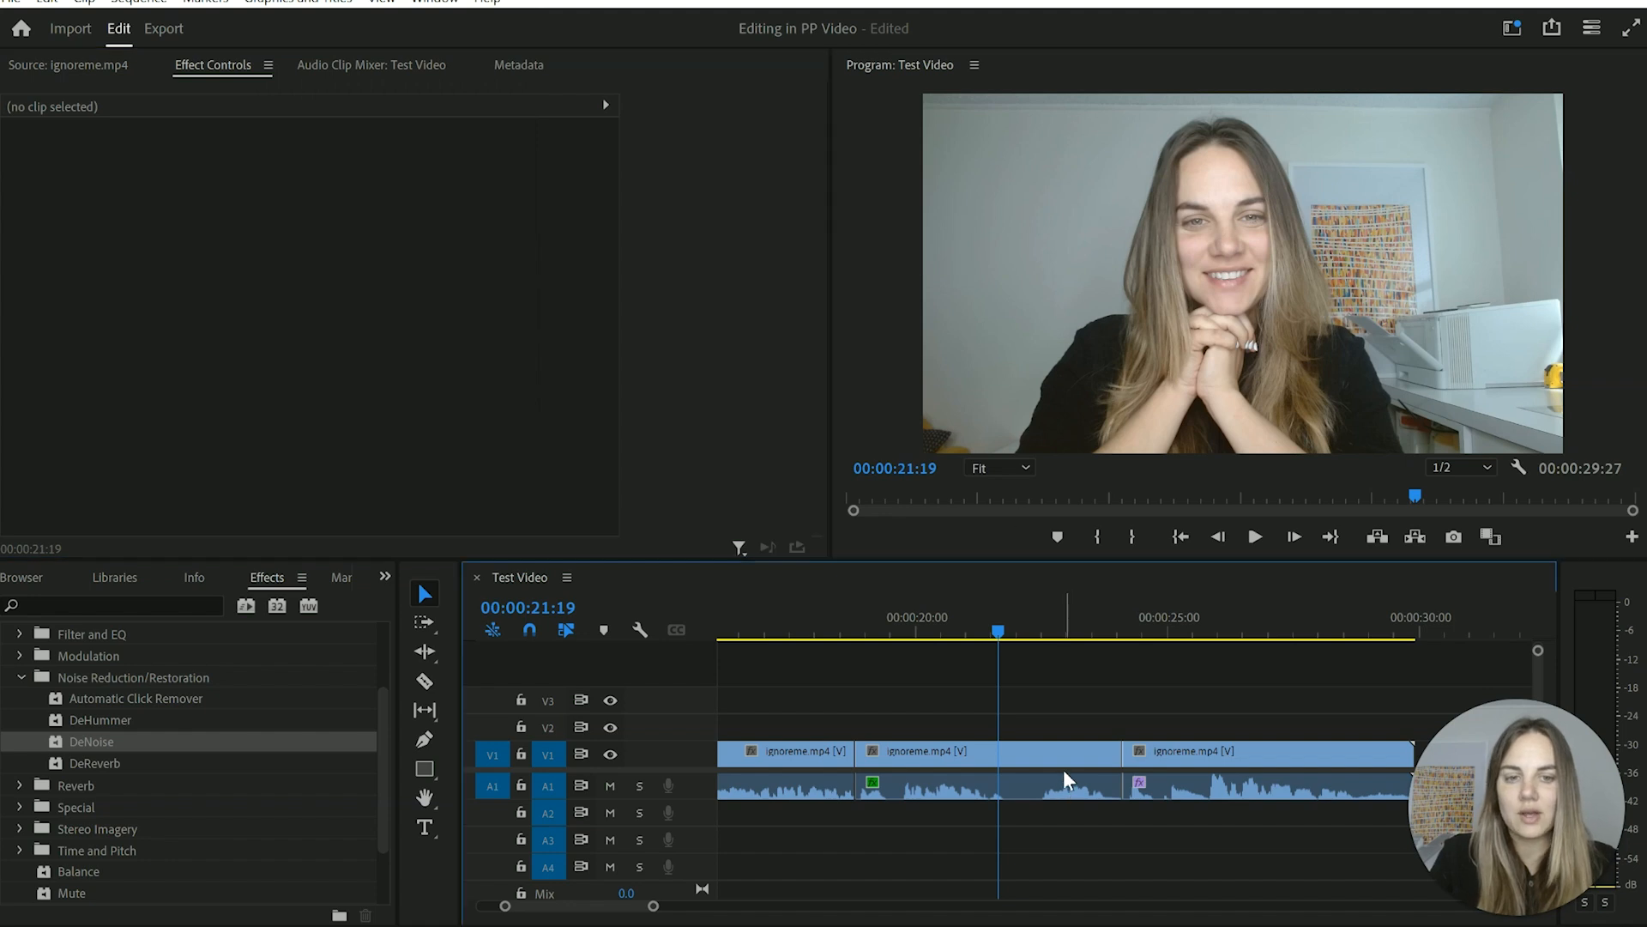
pyautogui.click(1077, 764)
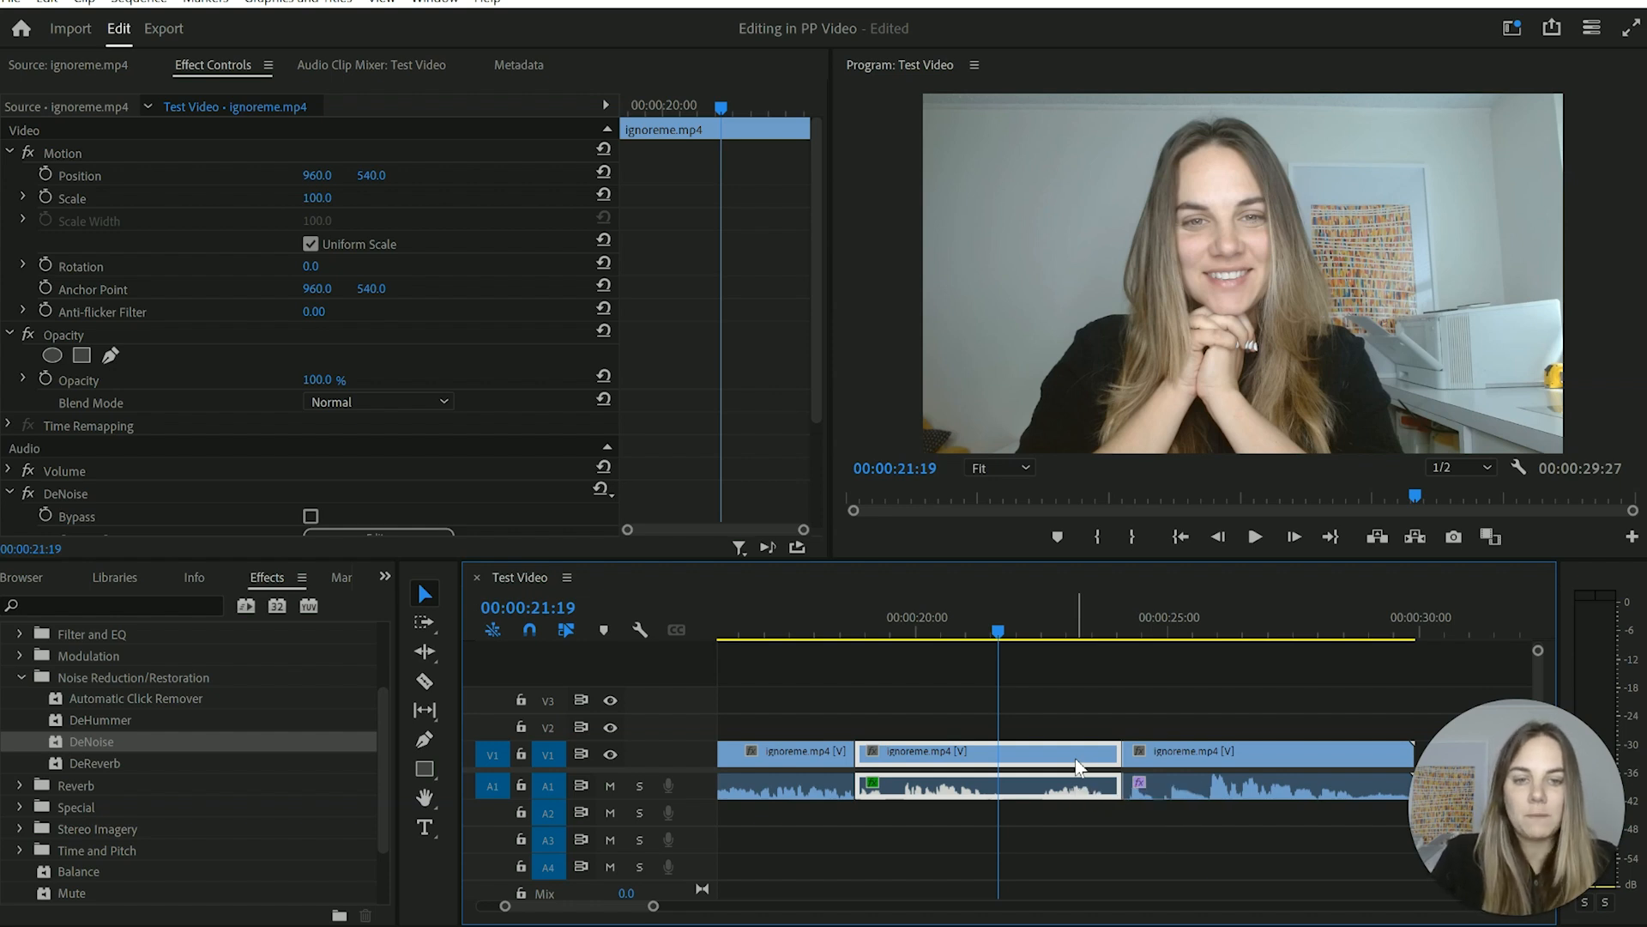
pyautogui.click(292, 5)
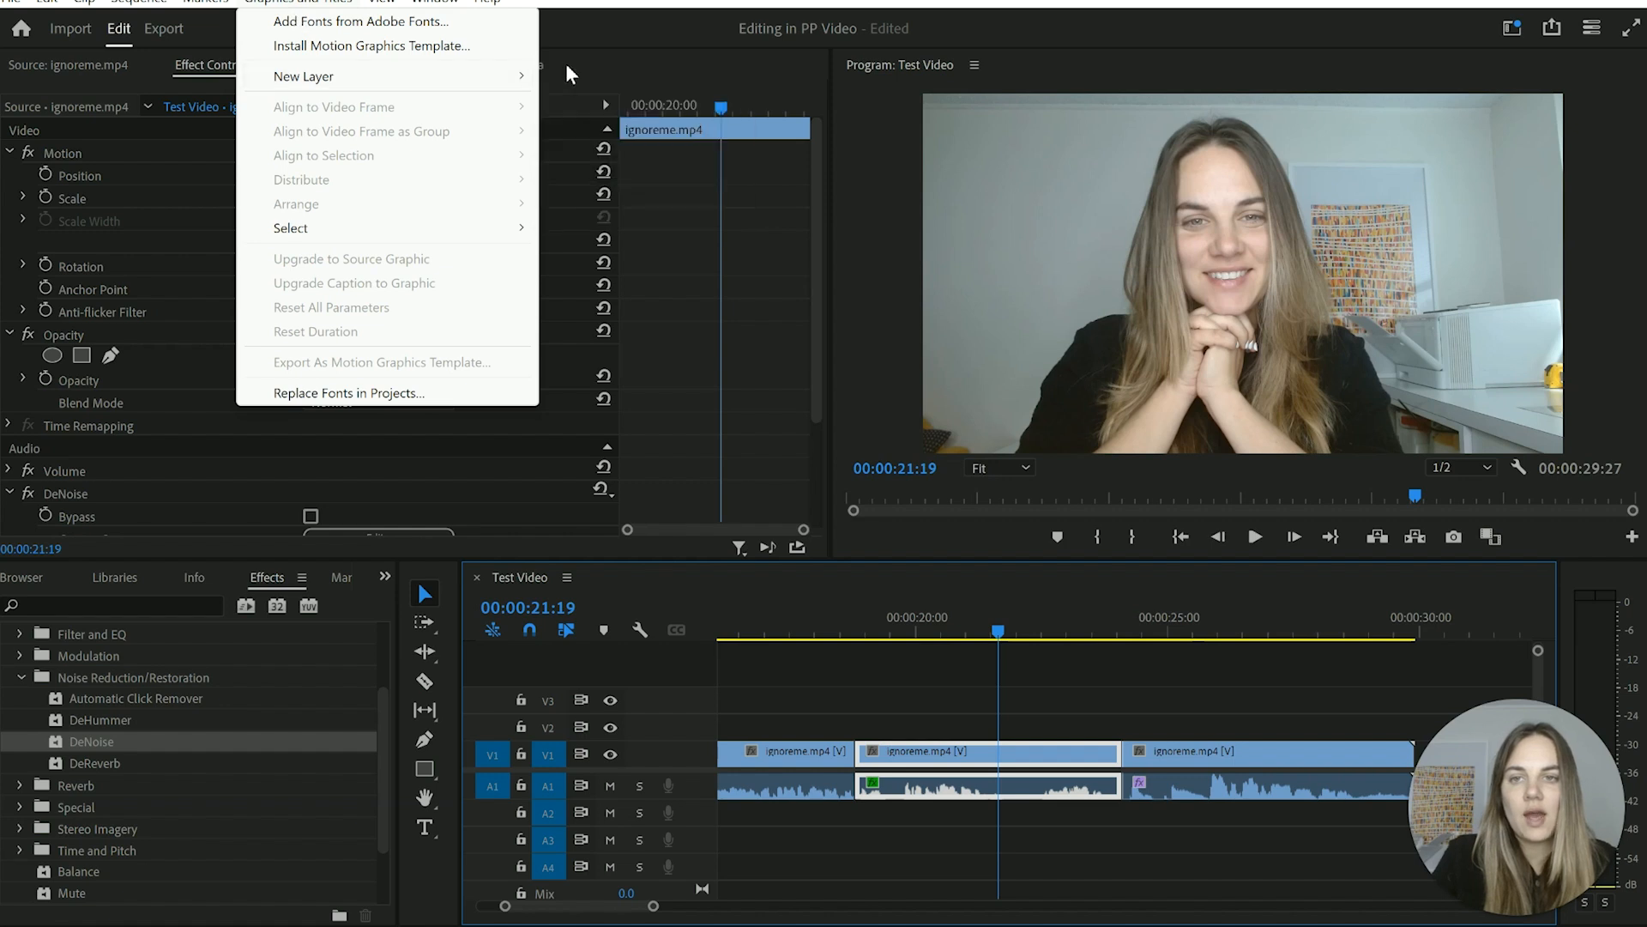
pyautogui.moveTo(483, 73)
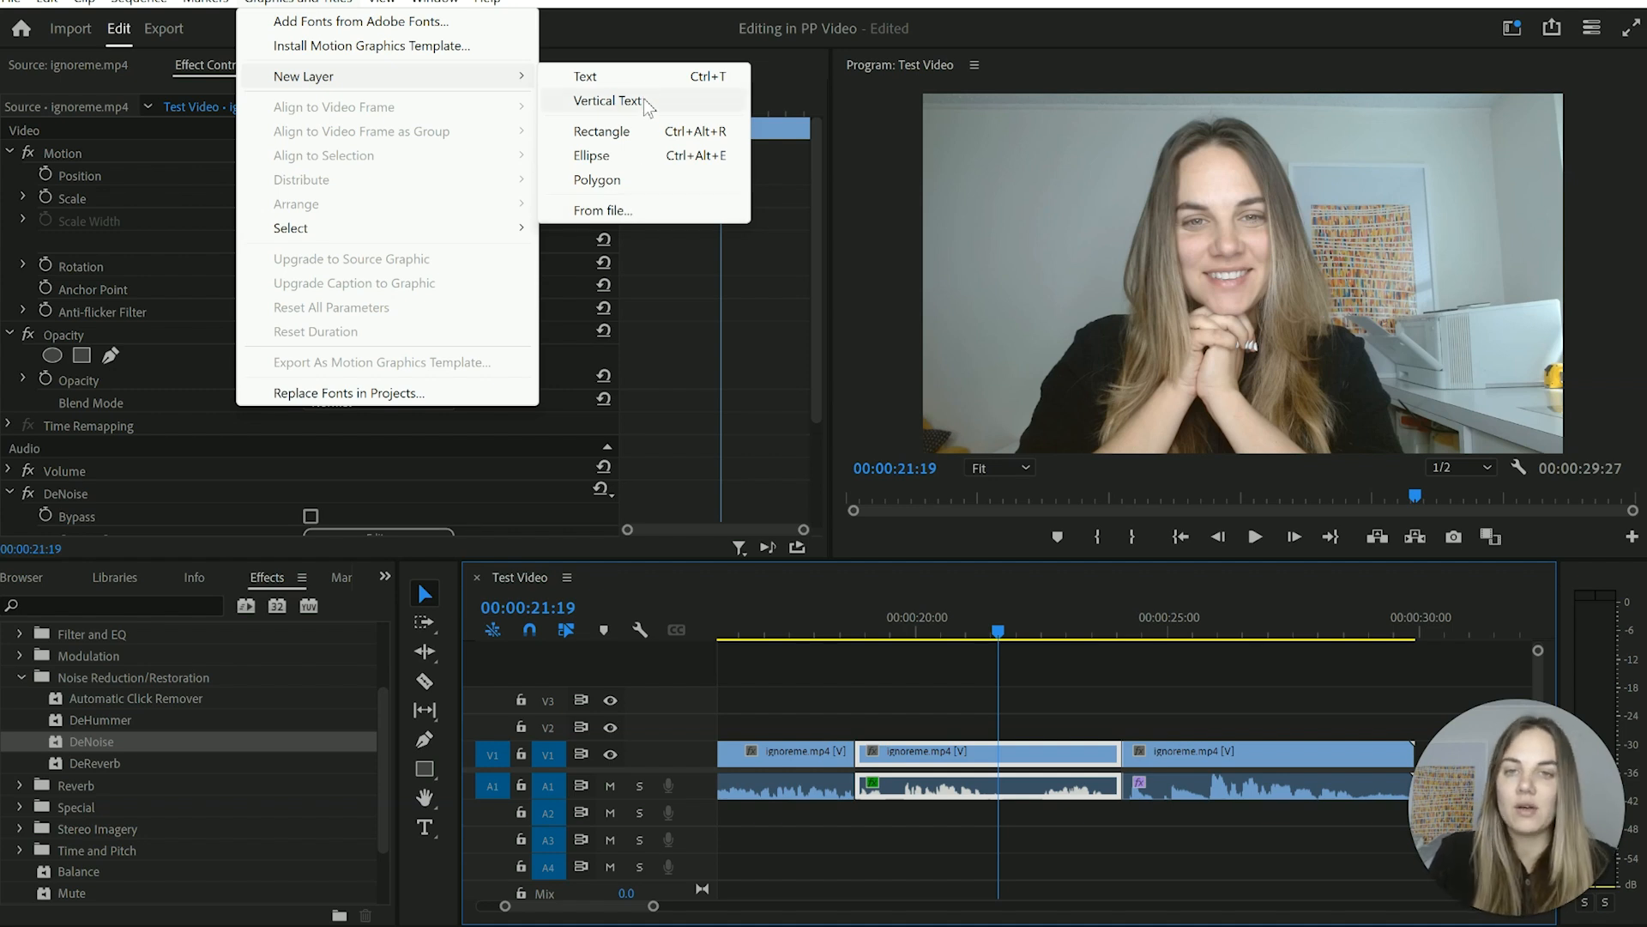
pyautogui.click(642, 75)
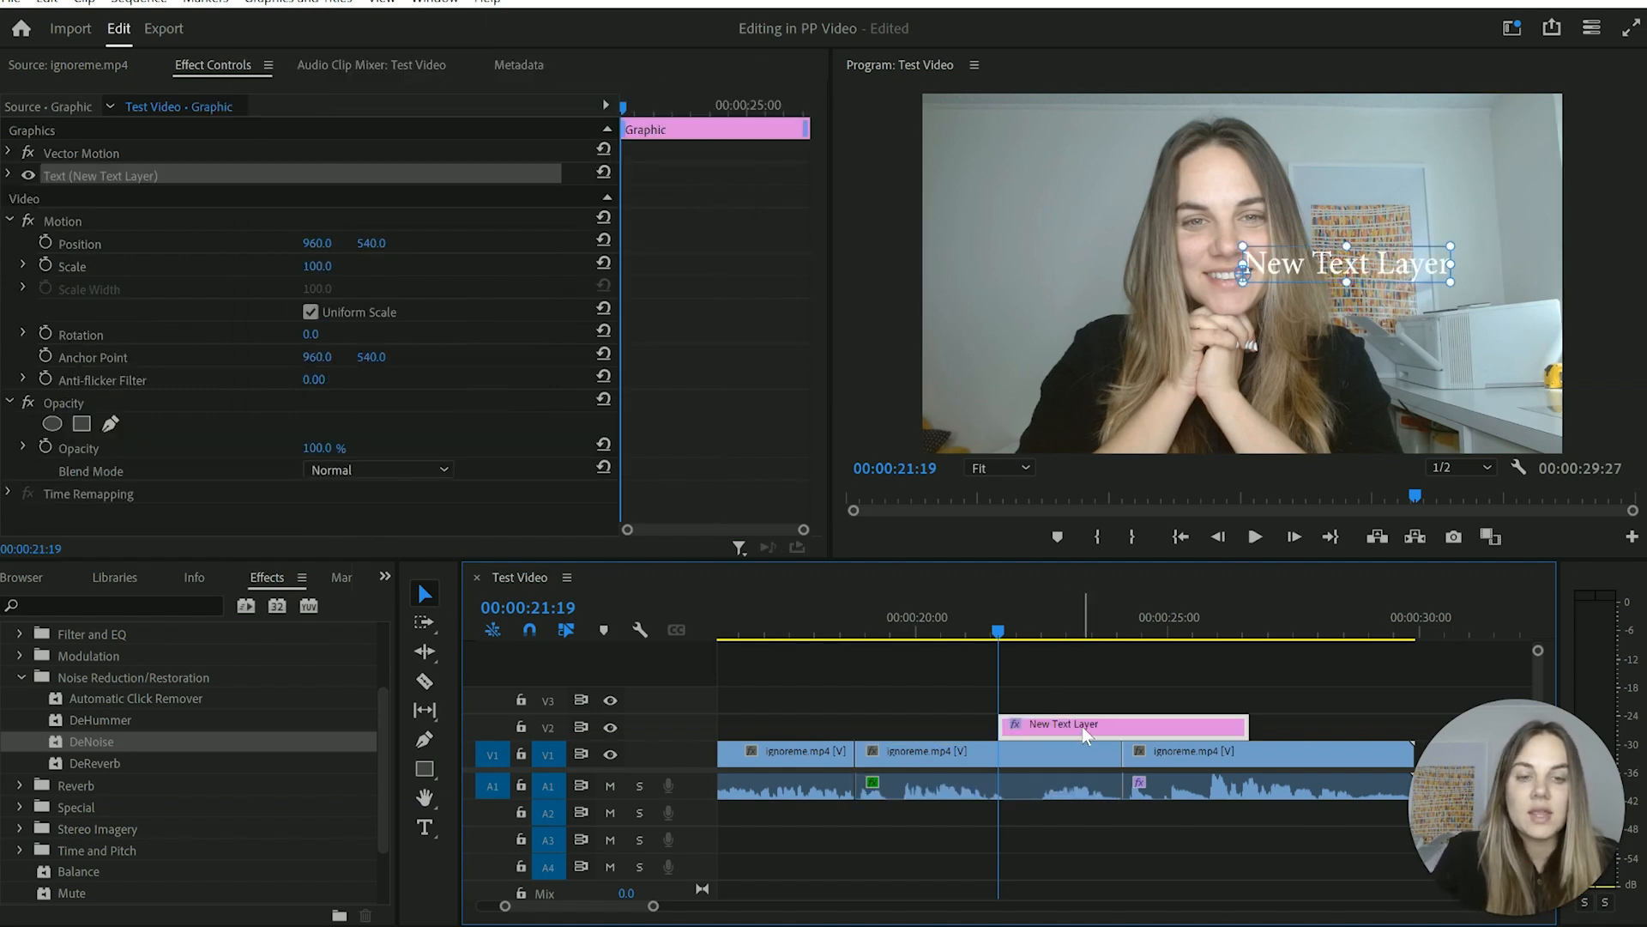
# - Lengthen the text clip on V2 to 00:00:05:20 and move it to start at 00:00:20:10
pyautogui.moveTo(1083, 725); pyautogui.dragTo(1038, 726)
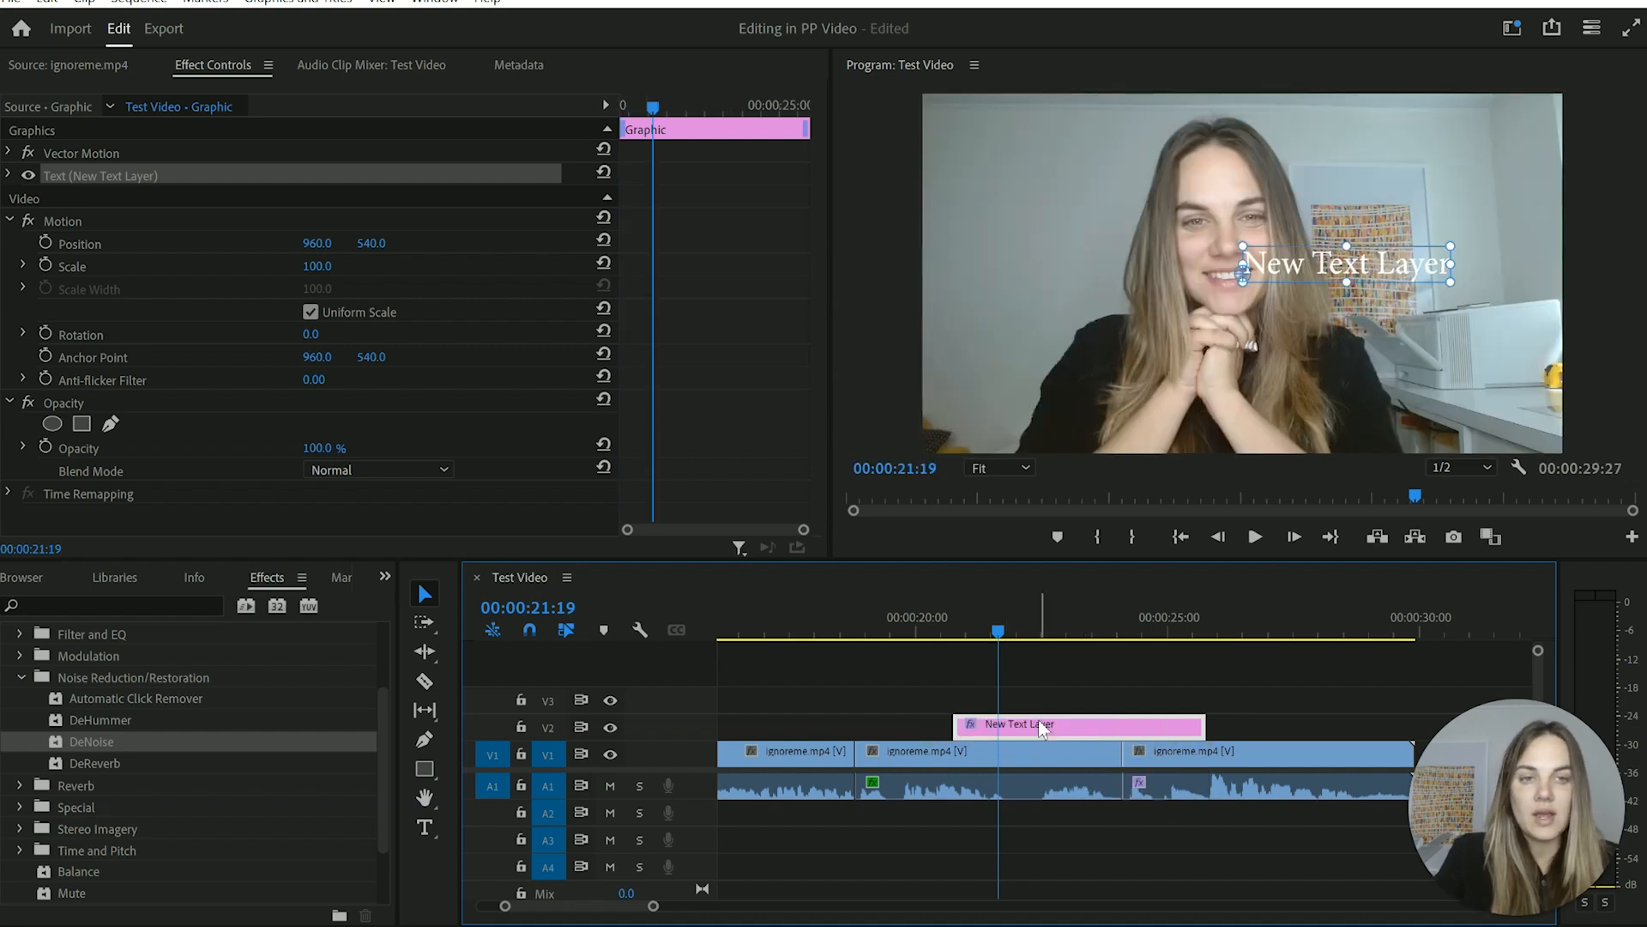
pyautogui.moveTo(985, 727); pyautogui.dragTo(1000, 726)
pyautogui.moveTo(1147, 726); pyautogui.dragTo(1278, 723)
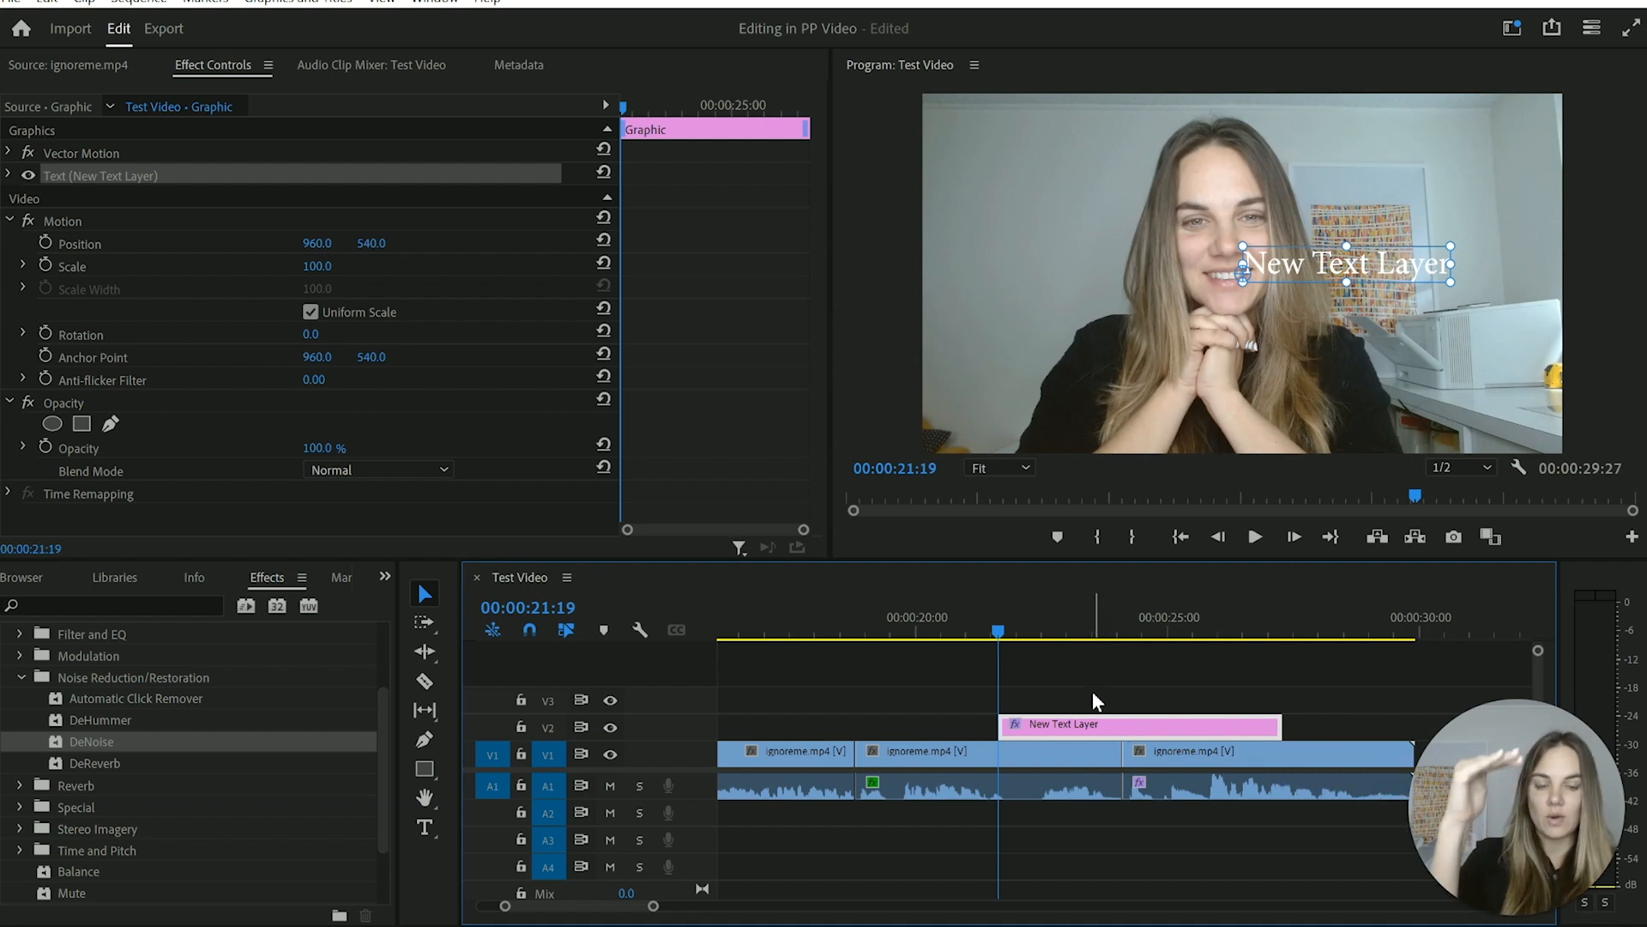
pyautogui.moveTo(1085, 730); pyautogui.dragTo(1021, 728)
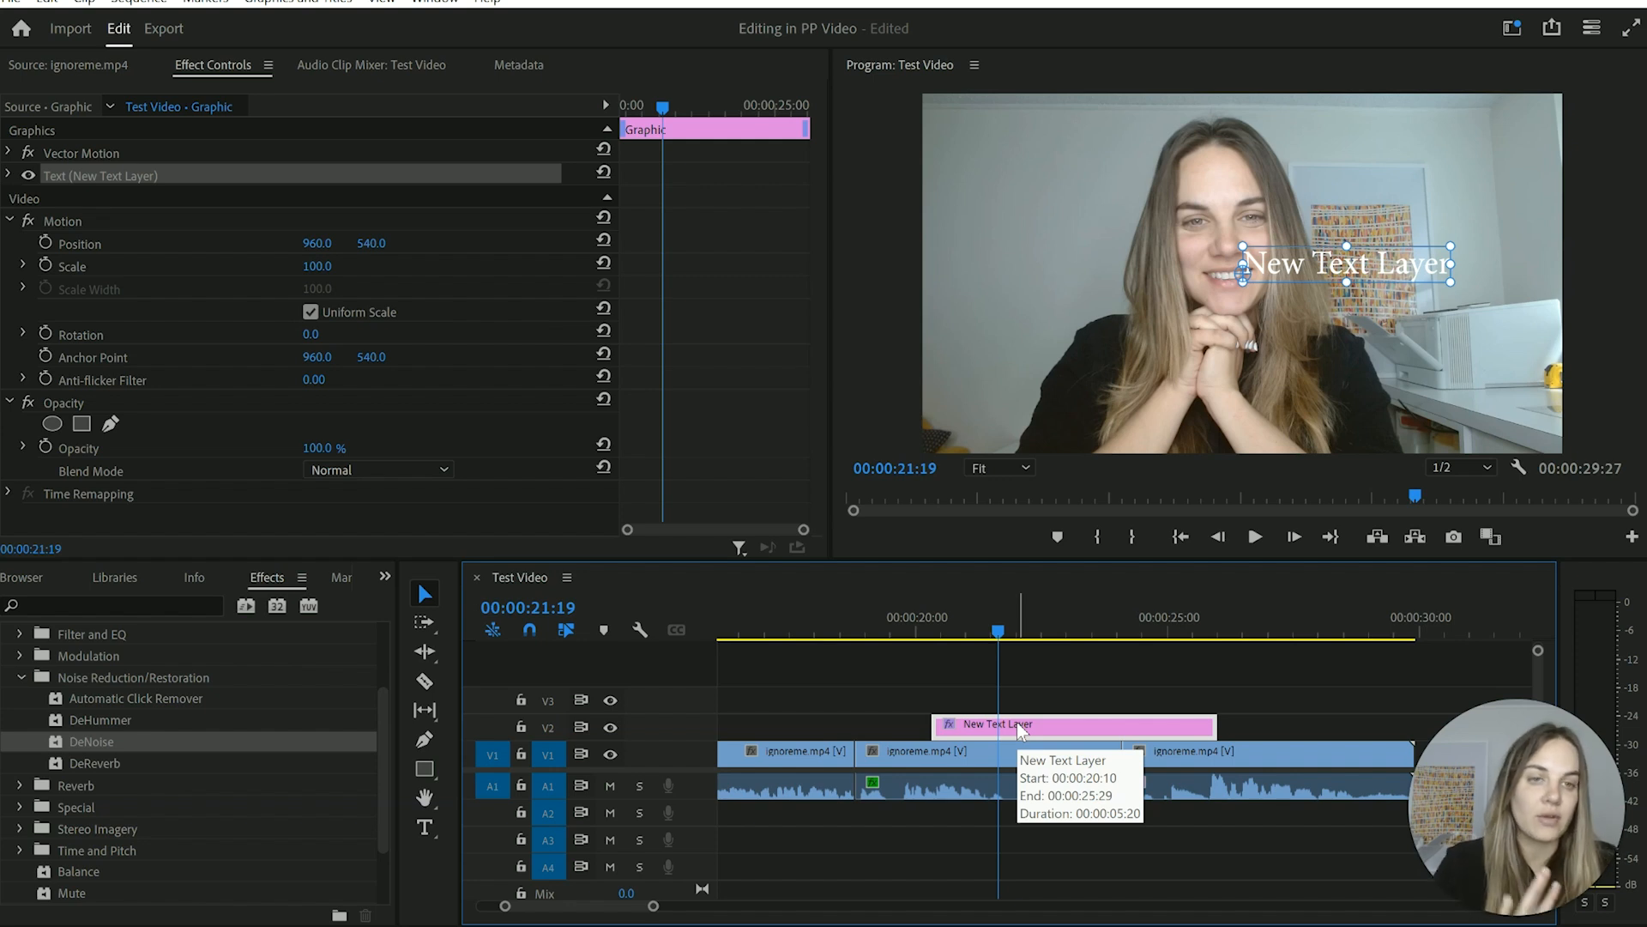
pyautogui.moveTo(1025, 726)
pyautogui.mouseDown()
pyautogui.moveTo(1033, 701)
pyautogui.moveTo(1027, 718)
pyautogui.mouseUp()
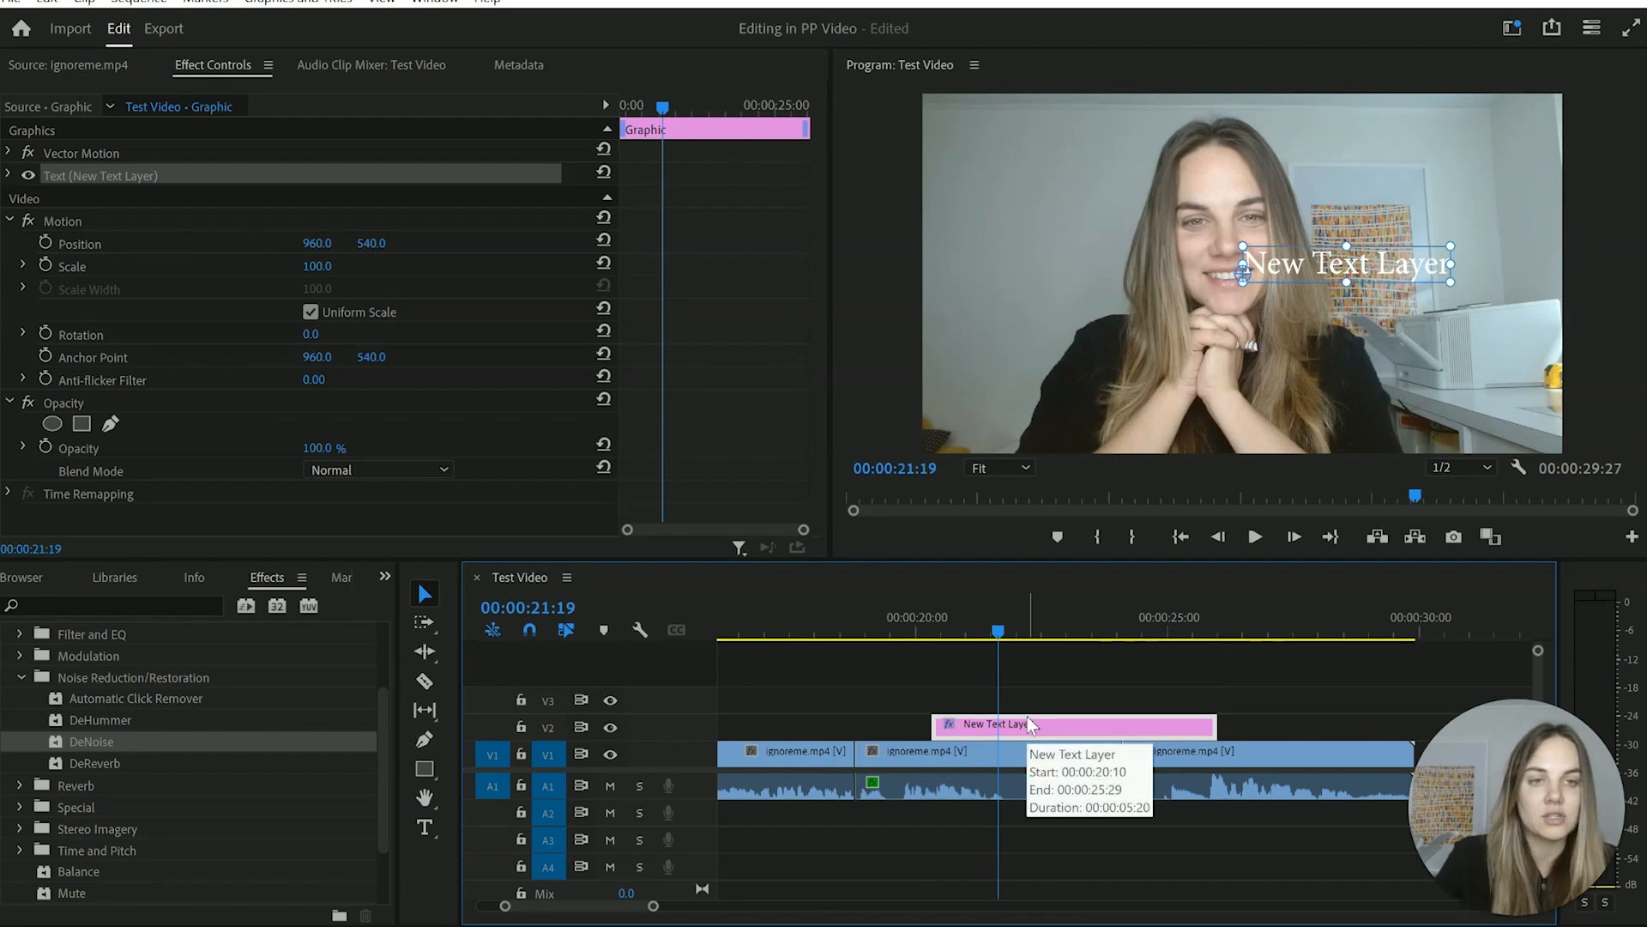
# - Move the text to the lower left of the video frame and replace it with "Design by" followed by the designer's first name
pyautogui.moveTo(1404, 265); pyautogui.dragTo(1126, 394)
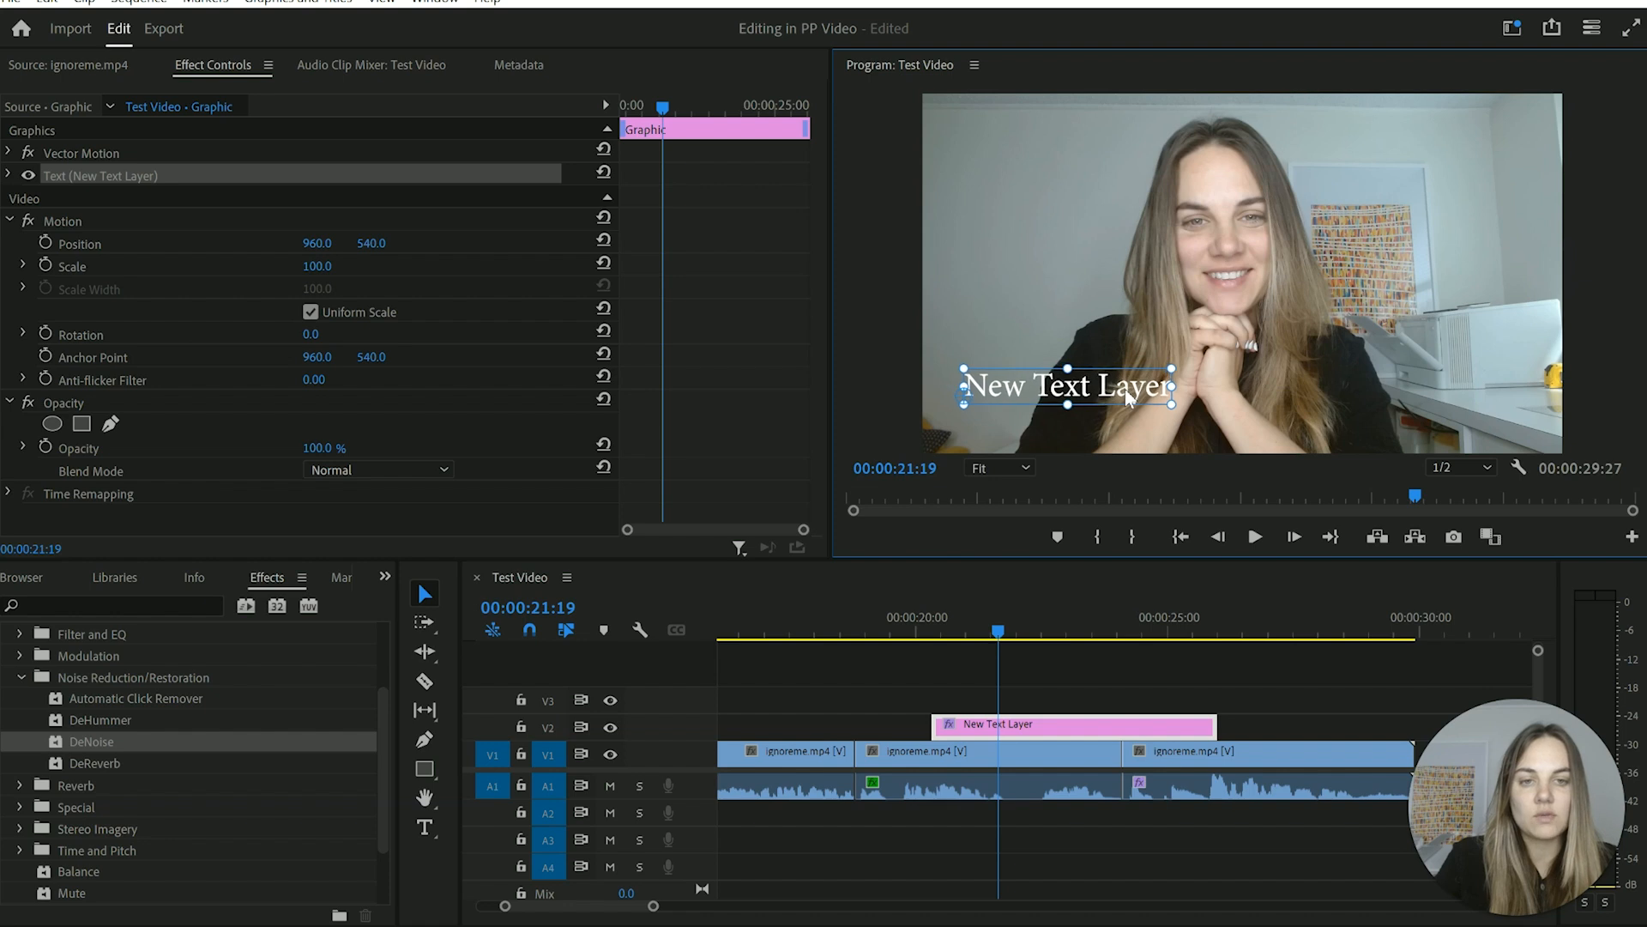
pyautogui.doubleClick(1064, 397)
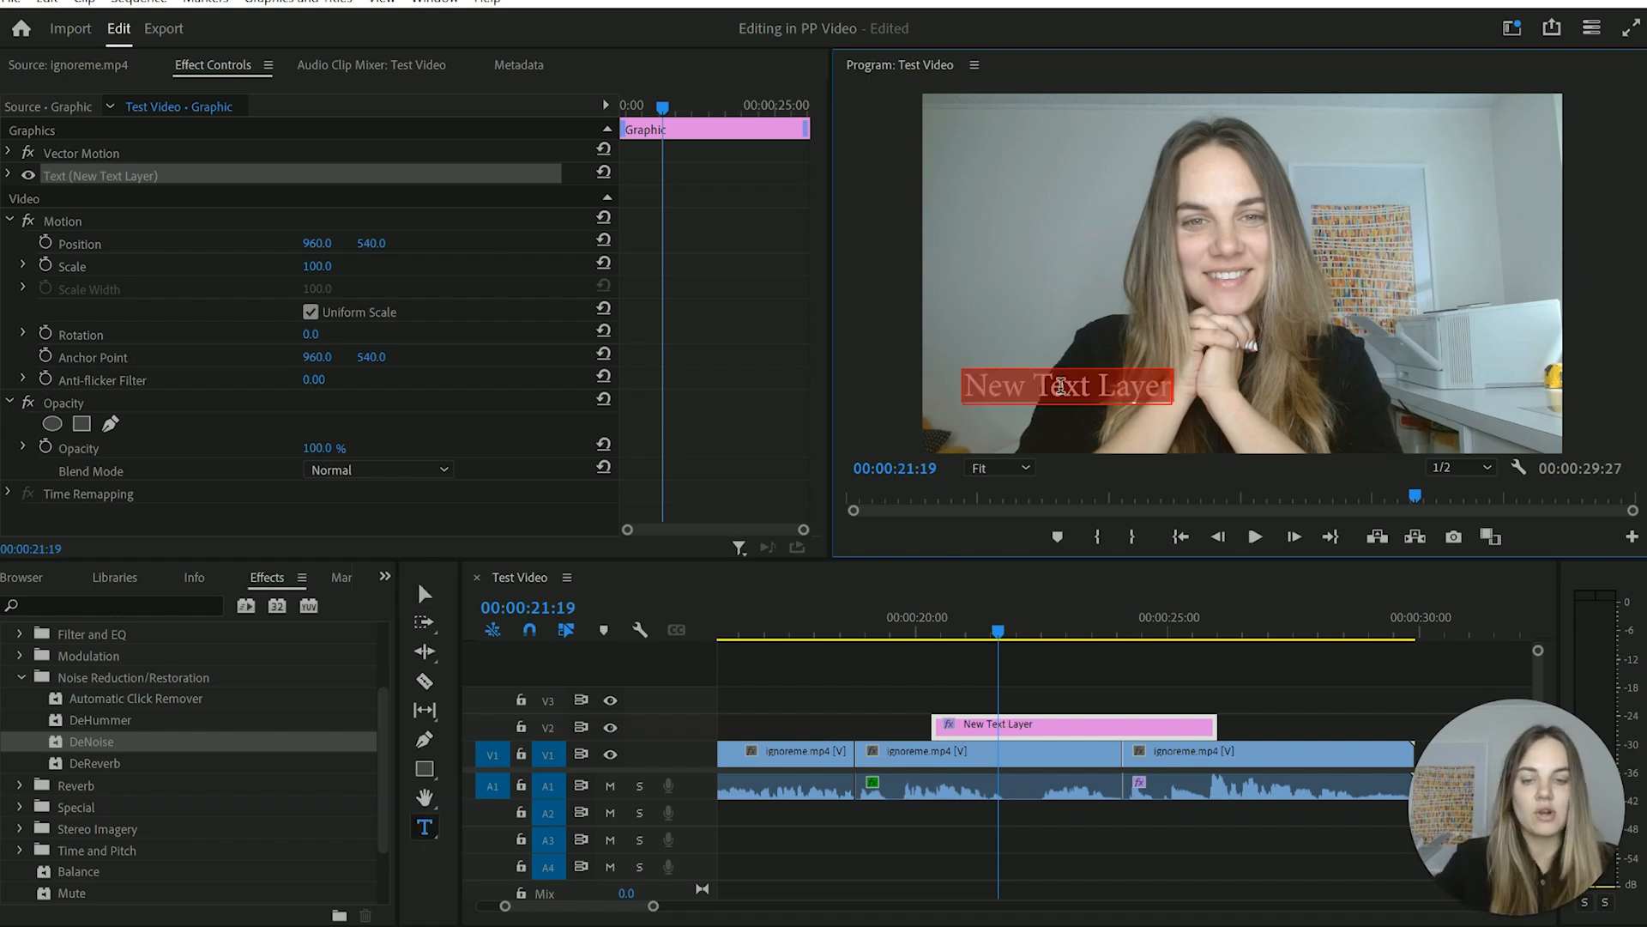
pyautogui.write('Design B')
pyautogui.press('BackSpace')
pyautogui.write('by Laney')
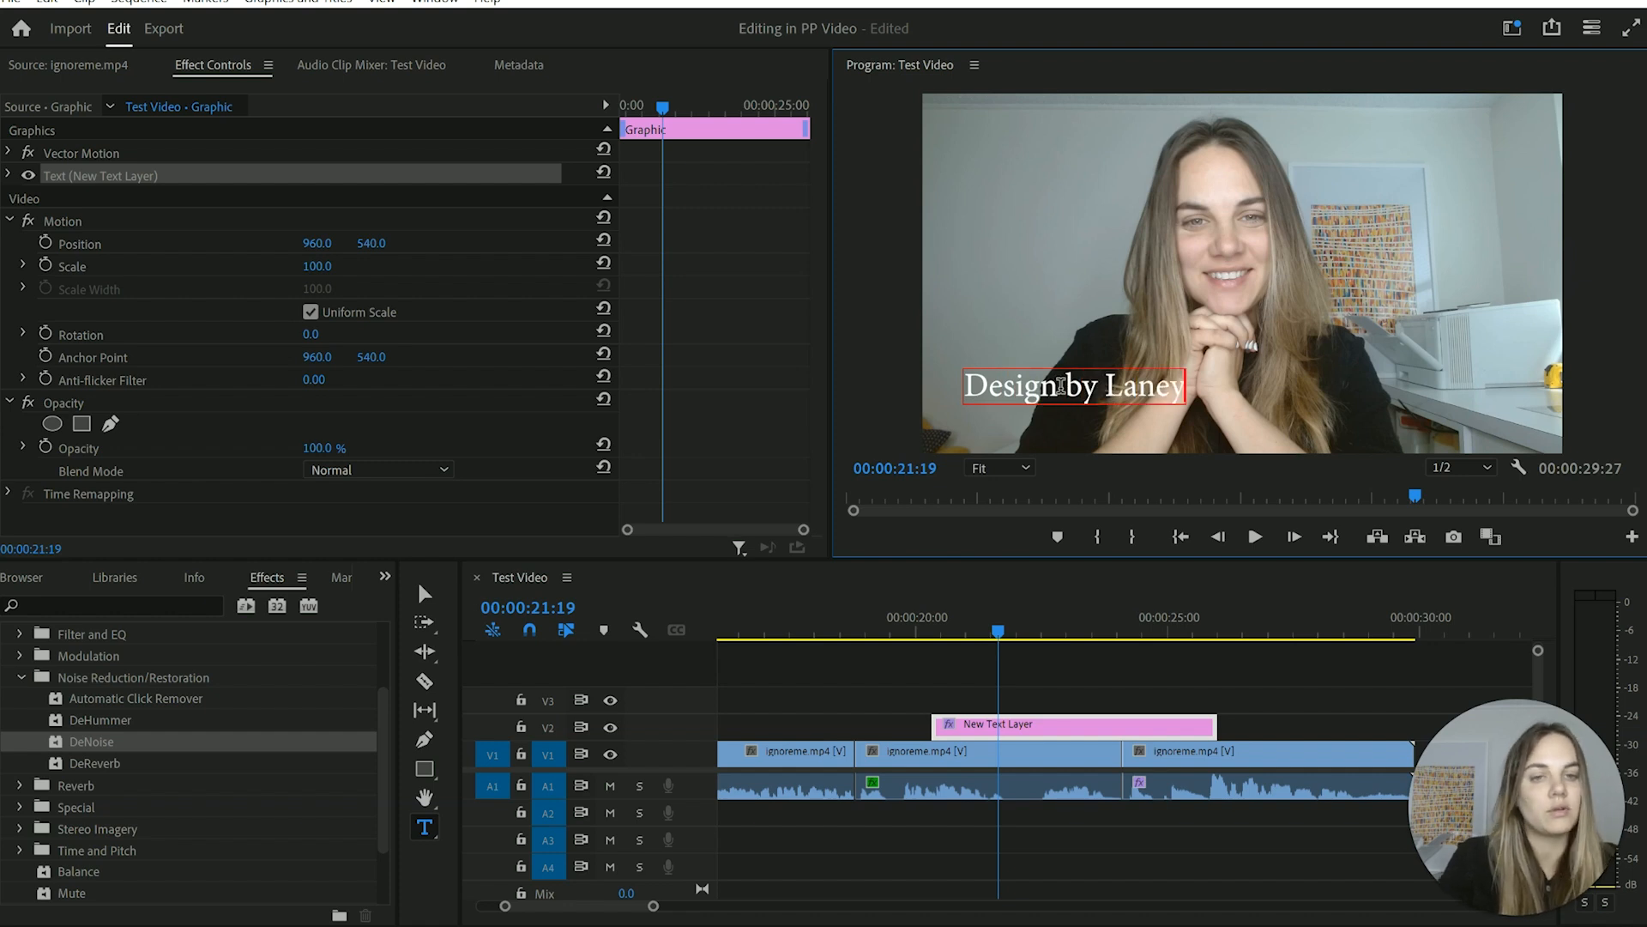
pyautogui.click(876, 364)
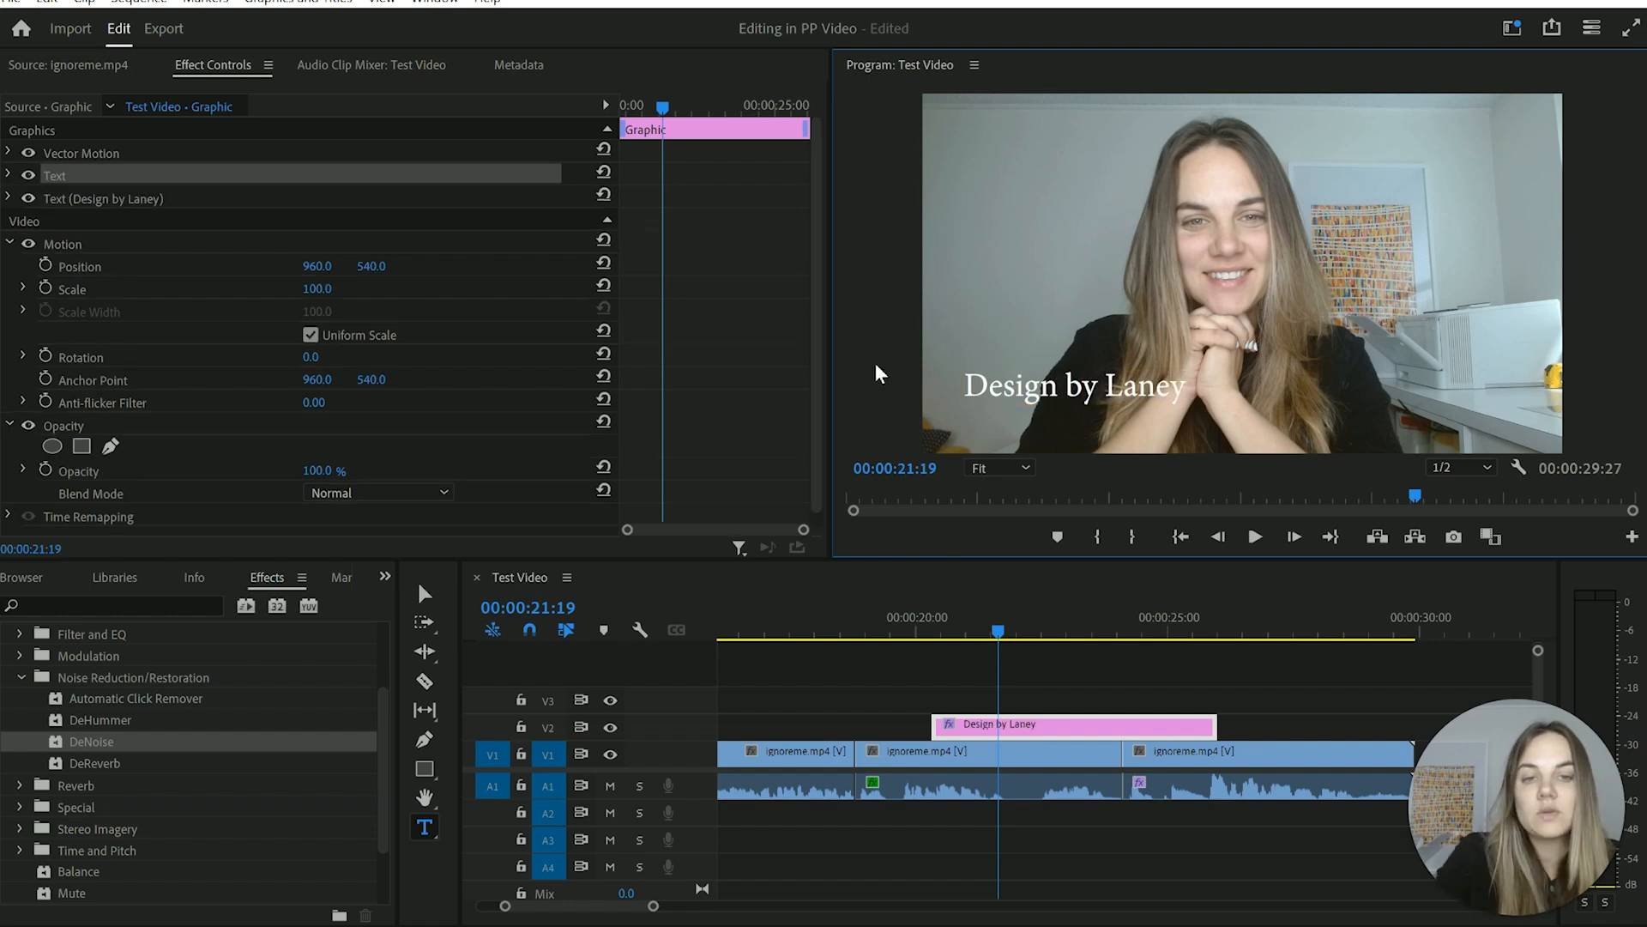
# - Select the title text and examine its font, size, alignment, fill, stroke, background and shadow options
pyautogui.tripleClick(1019, 389)
pyautogui.click(9, 198)
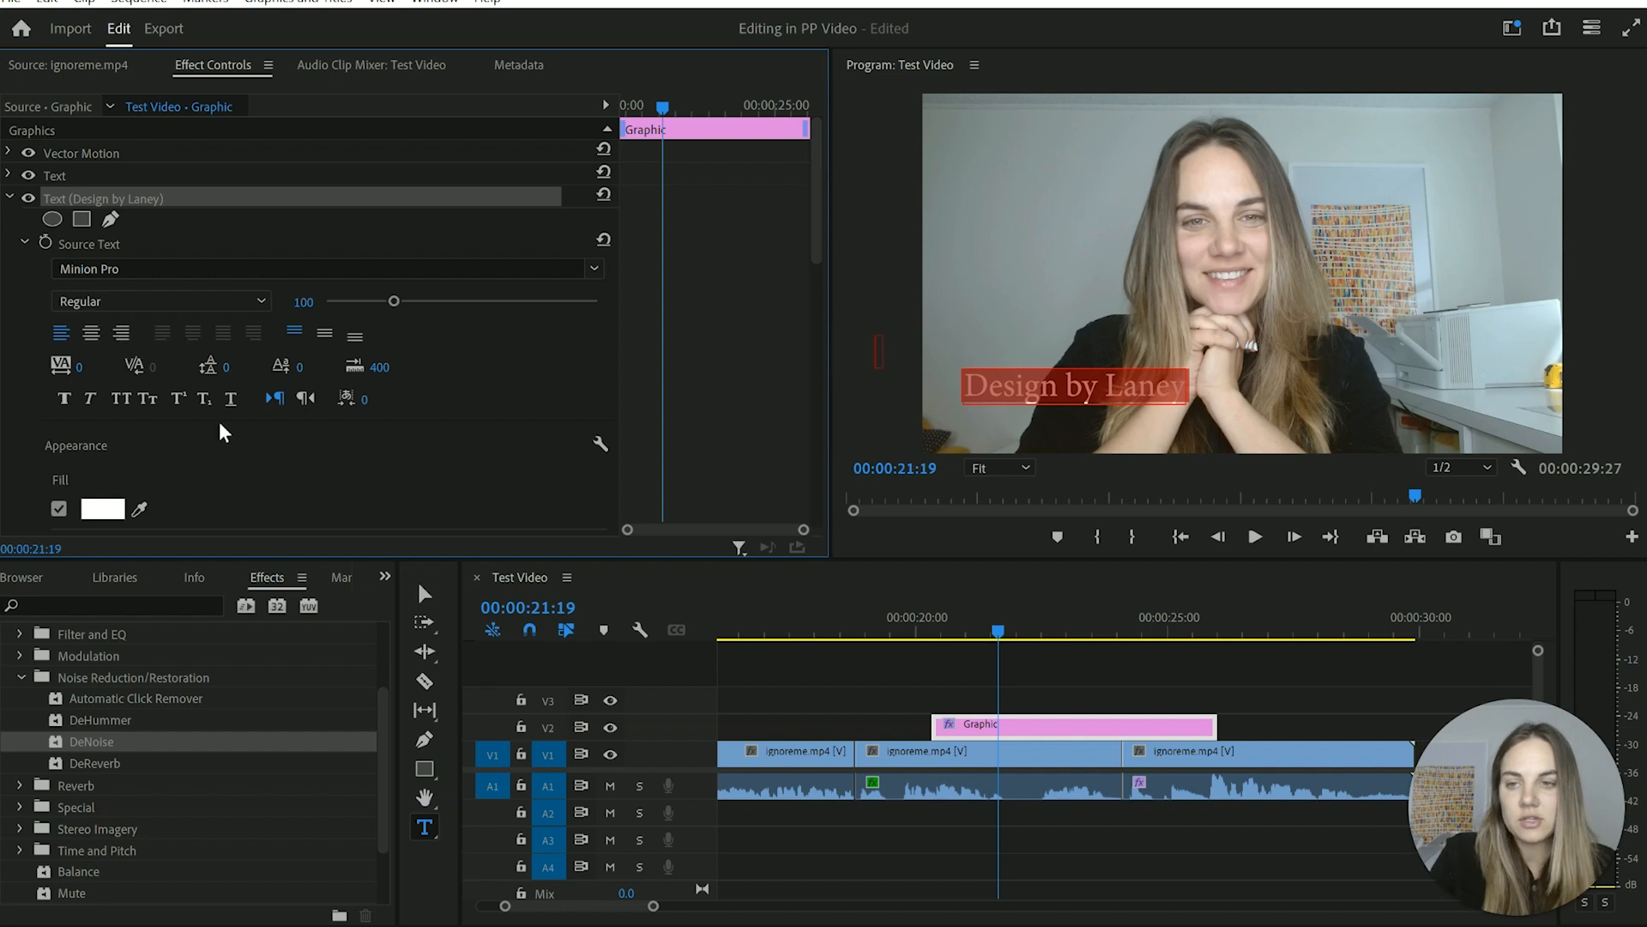
pyautogui.scroll(-5, 218, 429)
pyautogui.scroll(-2, 221, 422)
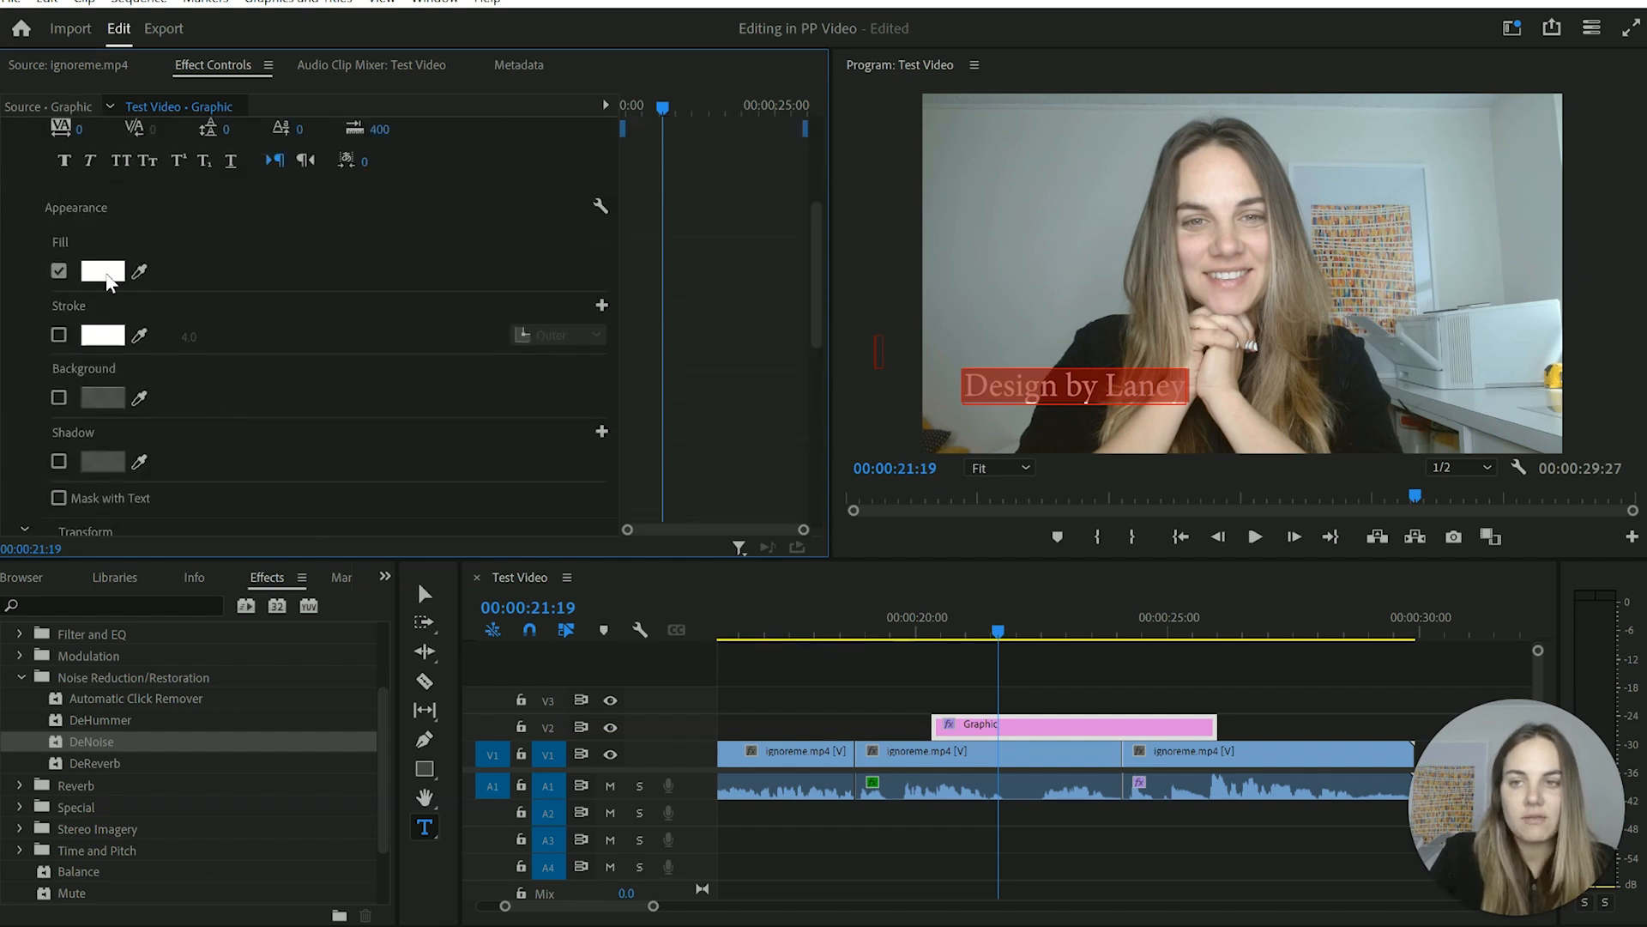
pyautogui.scroll(7, 283, 399)
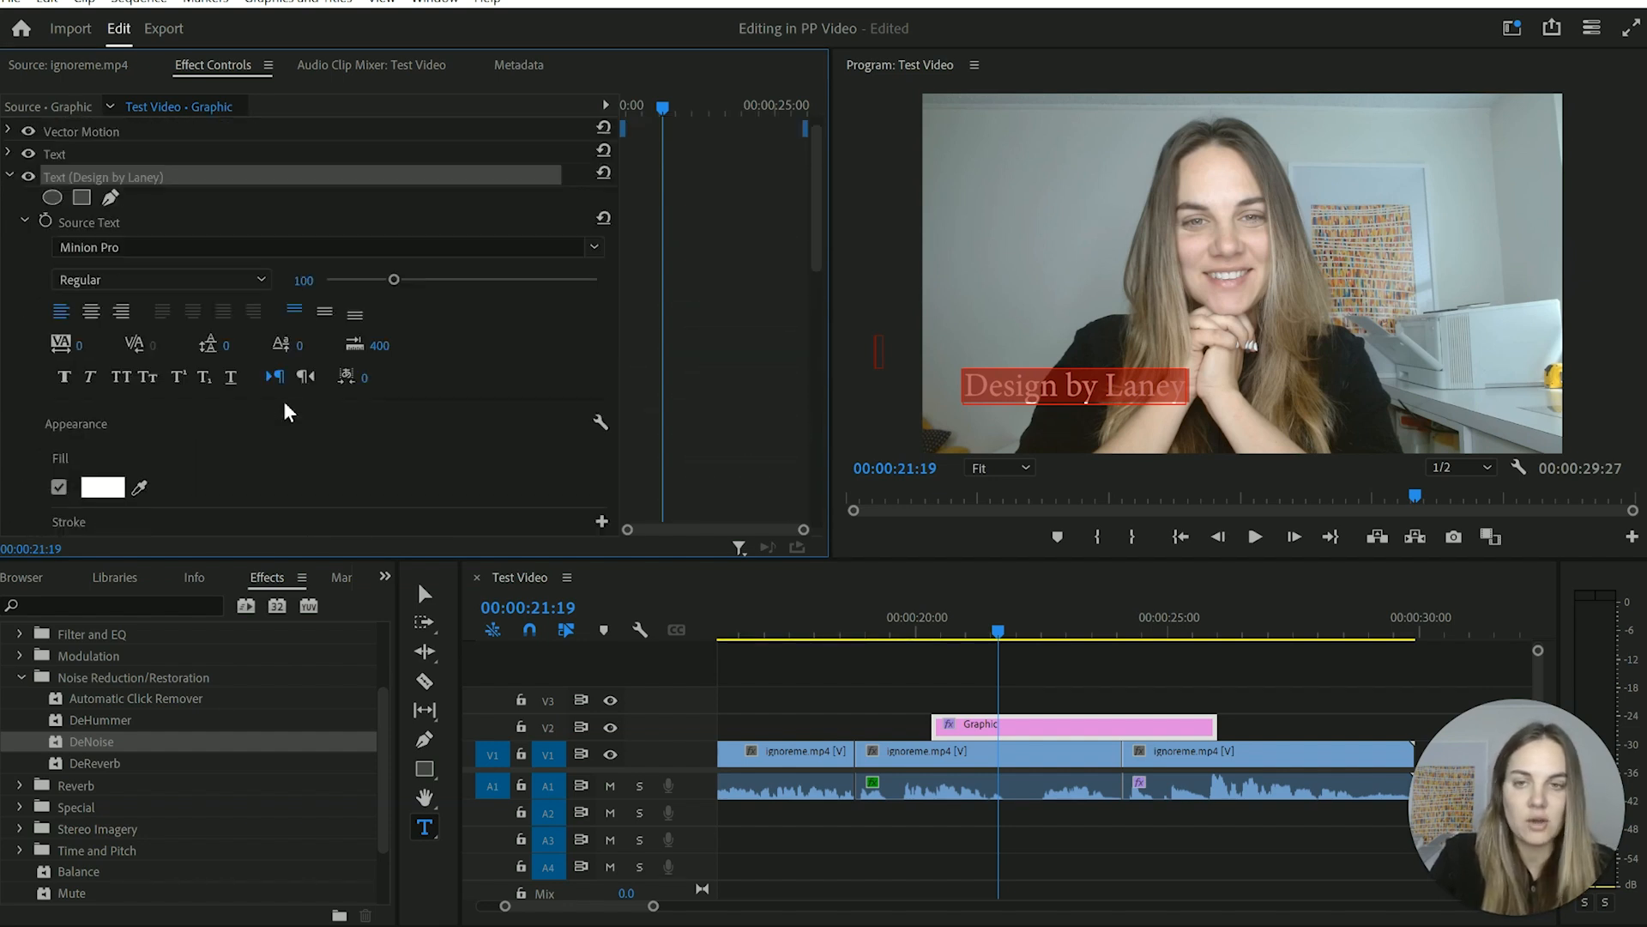
# - Play the sequence from about 00:00:20:00 to review how the title appears over the video
pyautogui.click(920, 629)
pyautogui.press('space')
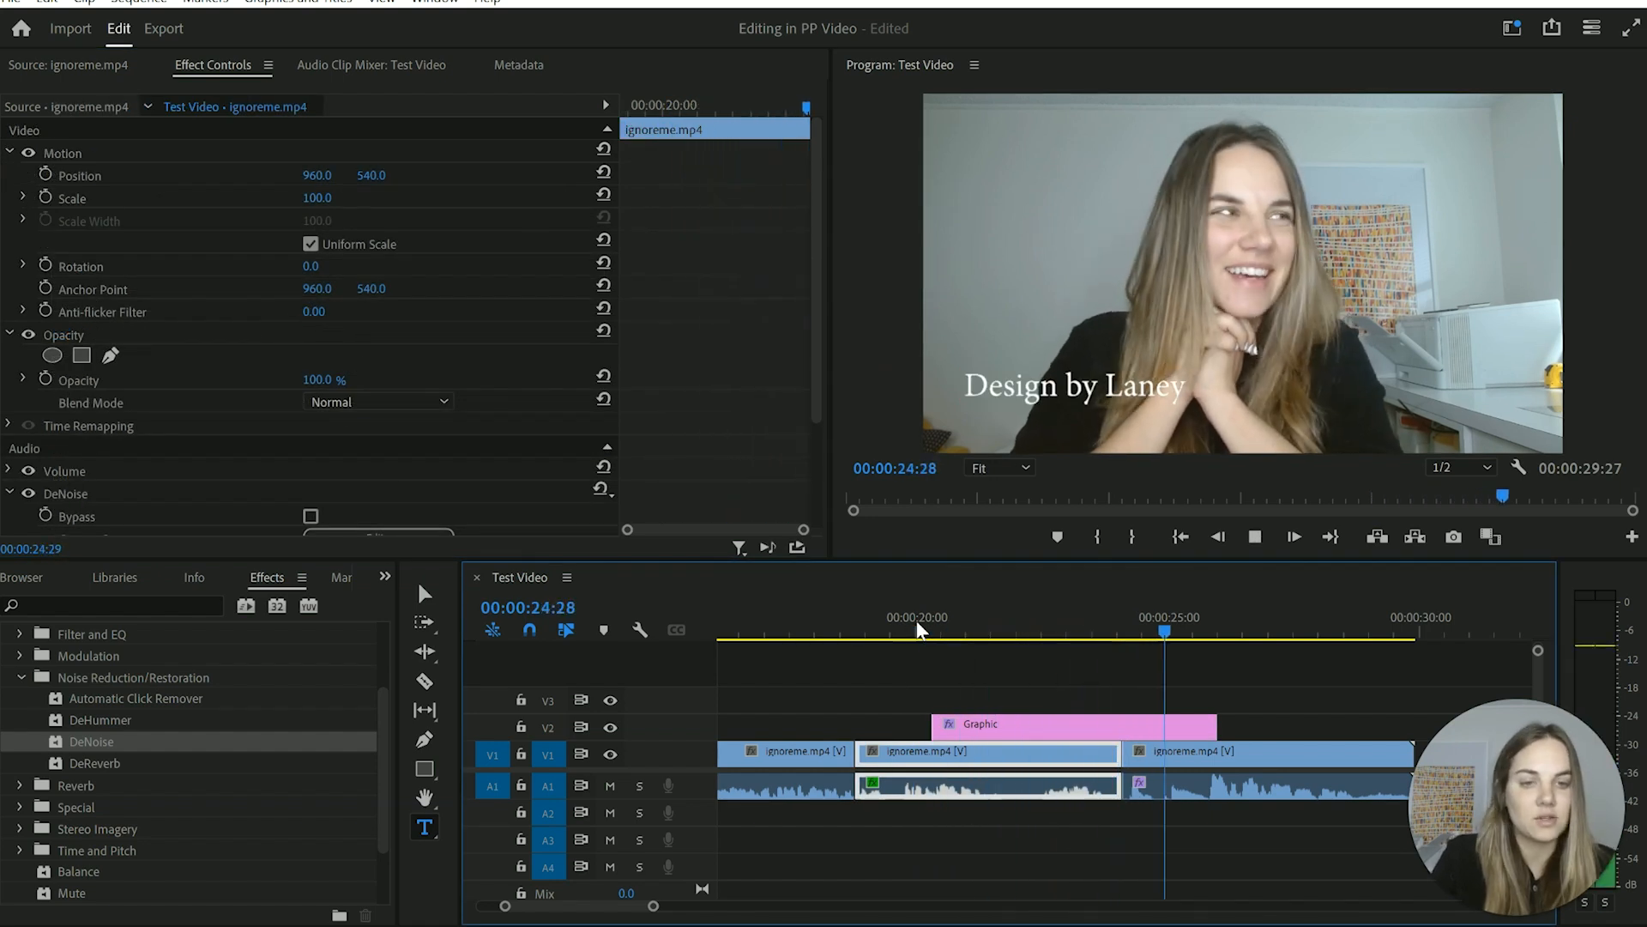
pyautogui.press('space')
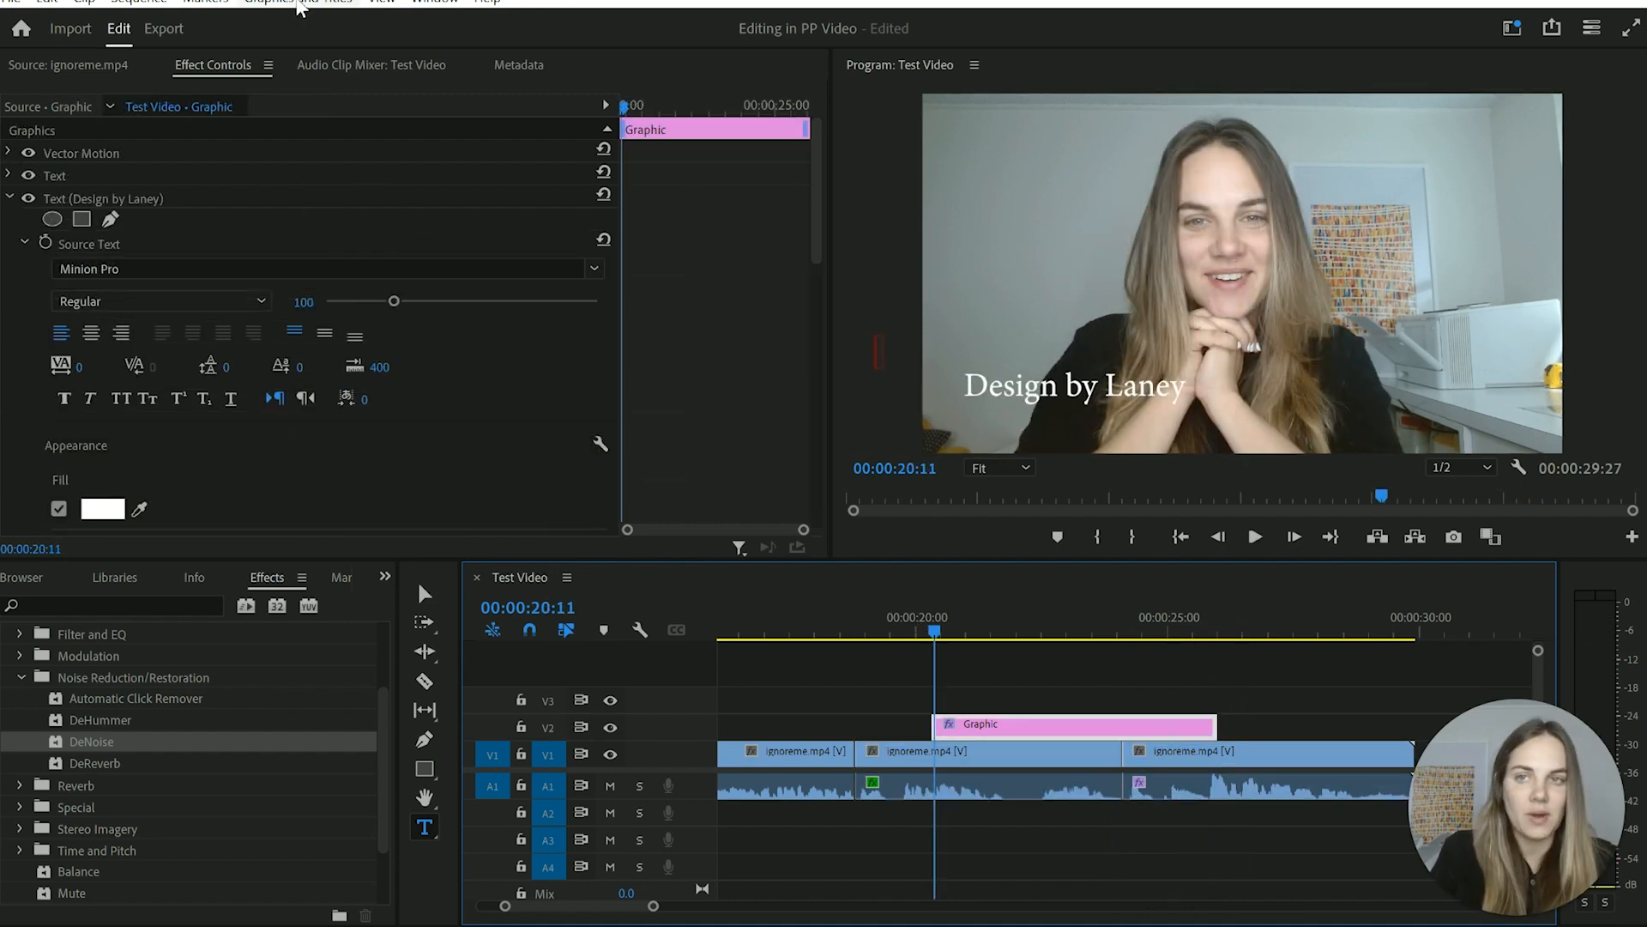
pyautogui.click(299, 7)
pyautogui.moveTo(324, 77)
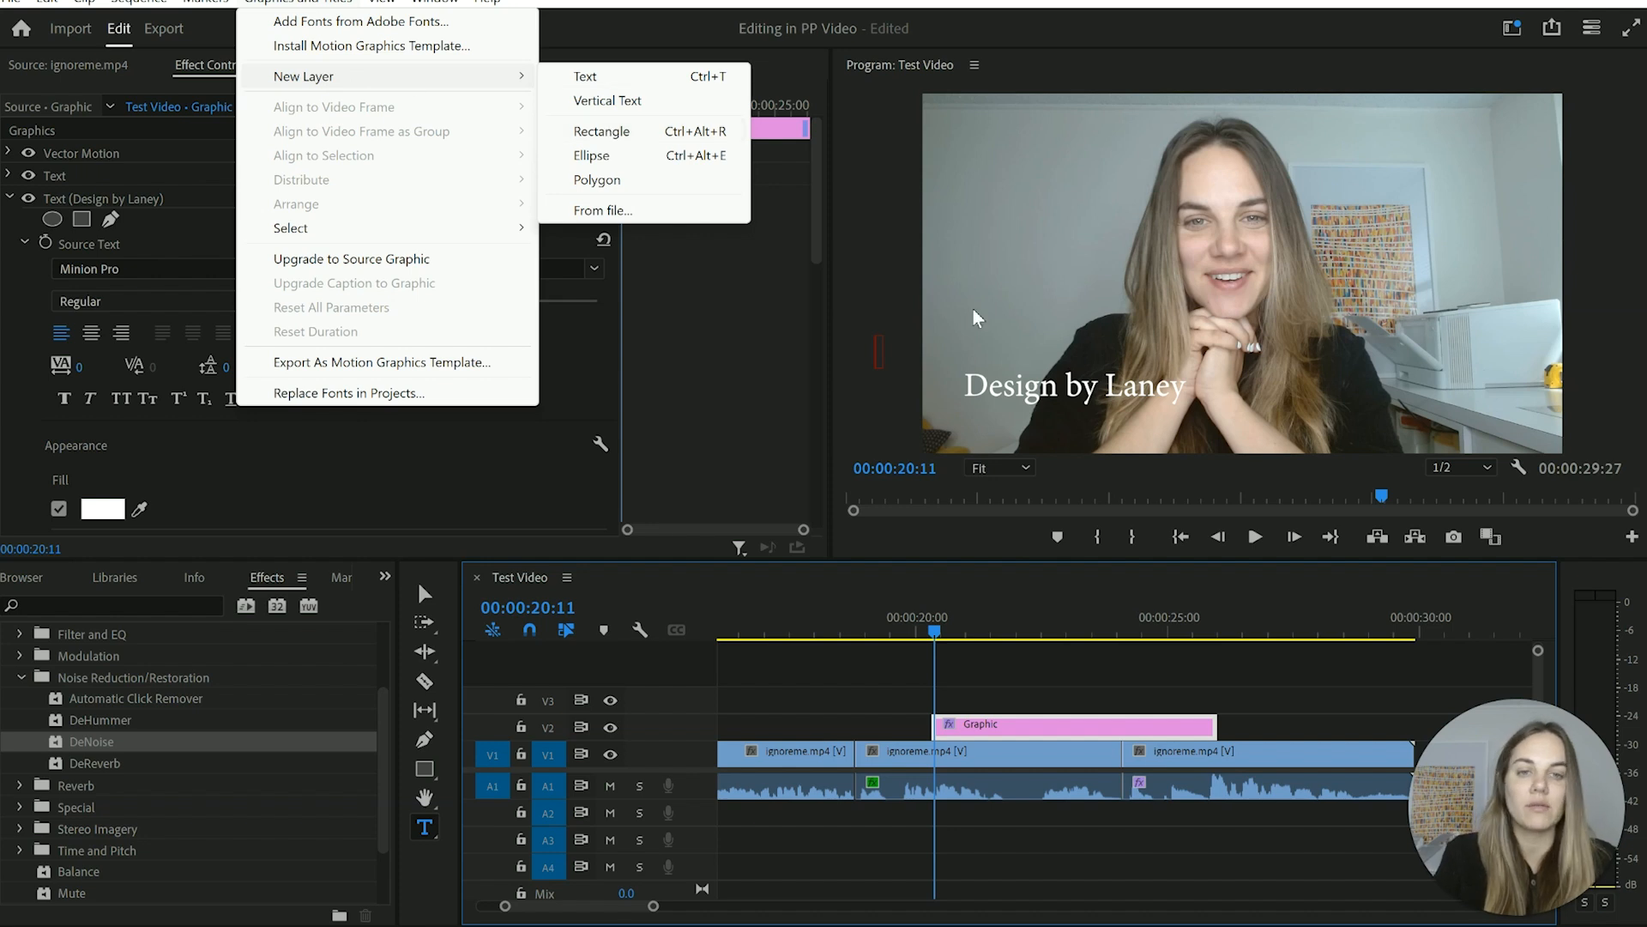
pyautogui.click(1069, 691)
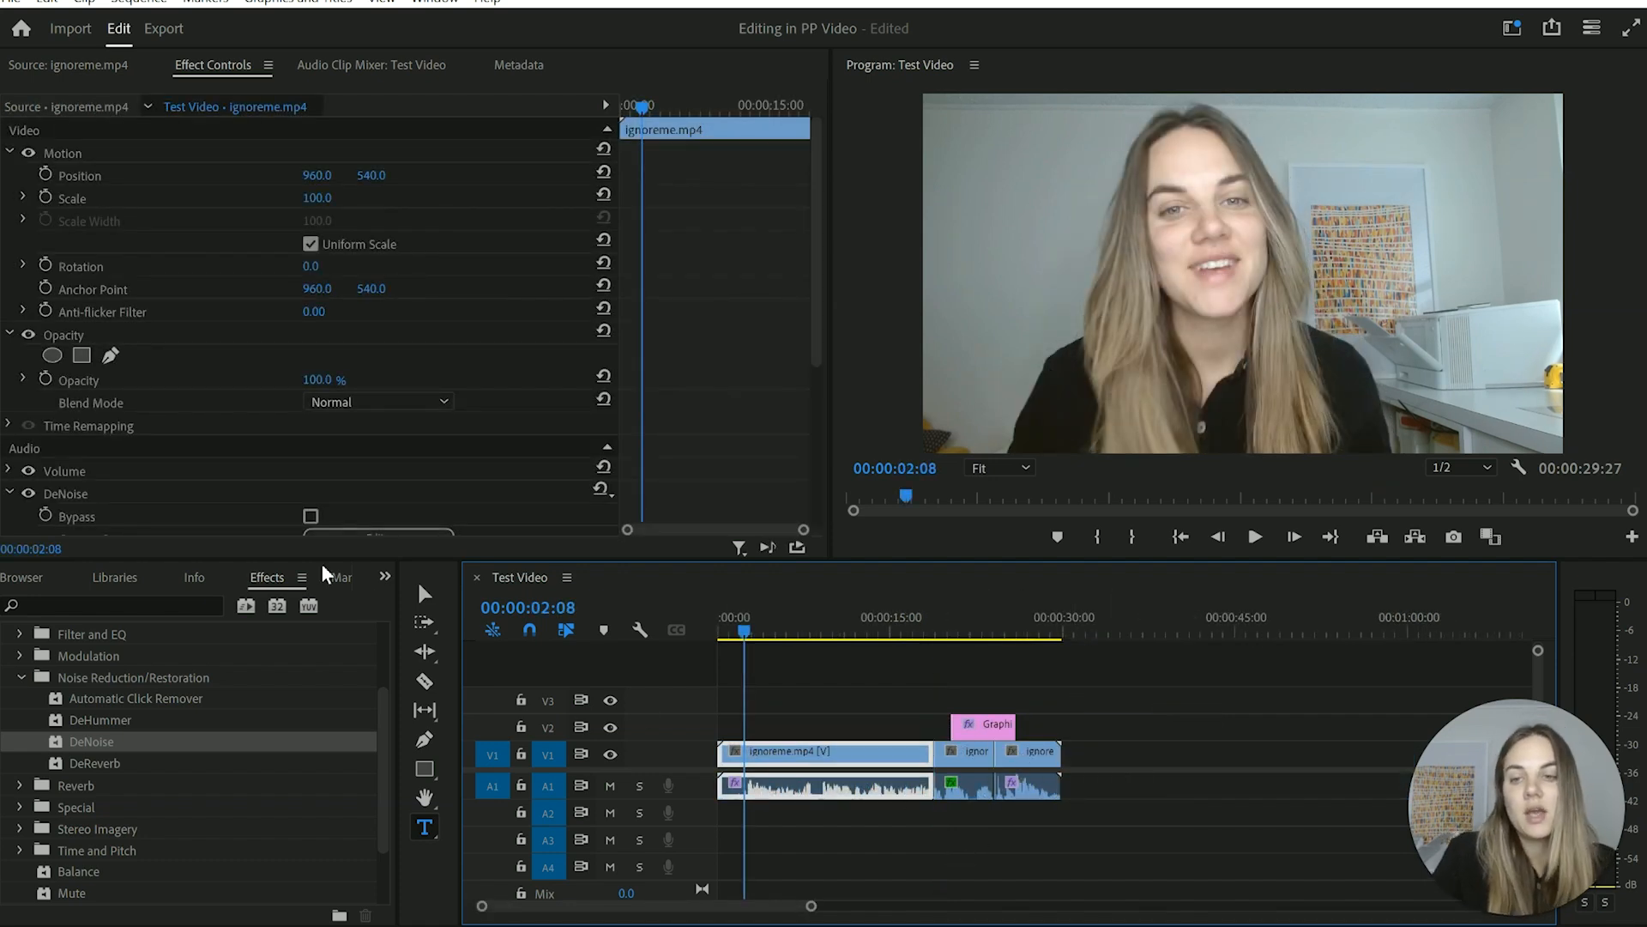
# - Show the project's media items, including the ignoreme clip and the Test Video sequence
pyautogui.click(31, 579)
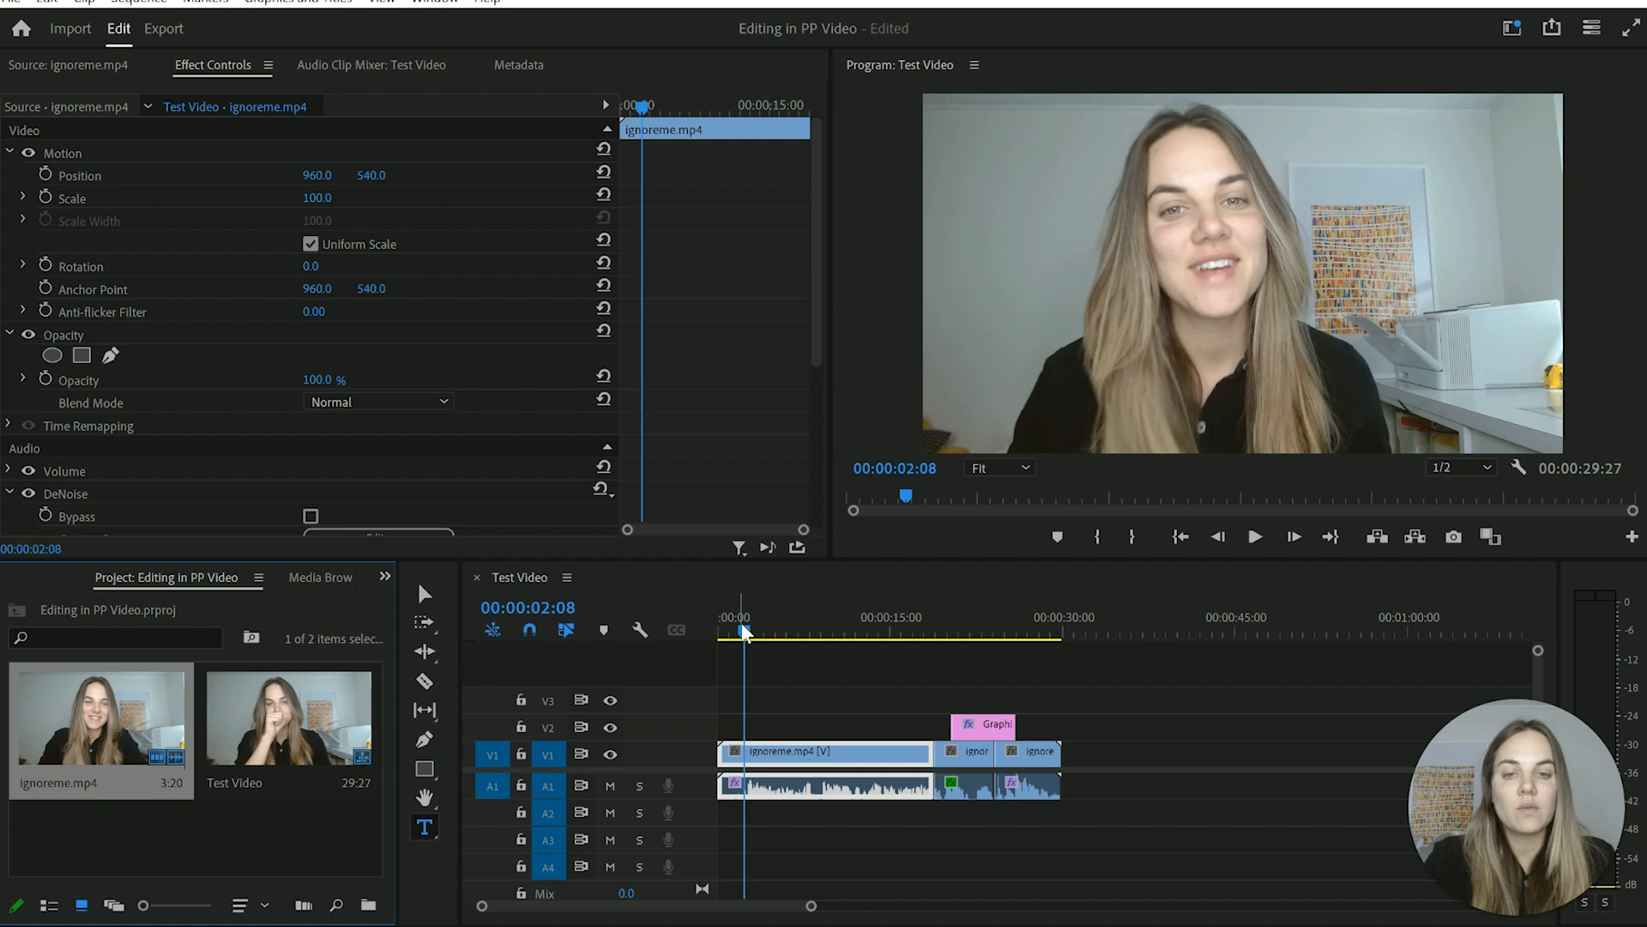
# - Open the media export settings for the Test Video sequence and briefly show the YouTube destination's options
pyautogui.moveTo(742, 625)
pyautogui.mouseDown()
pyautogui.moveTo(728, 631)
pyautogui.moveTo(745, 631)
pyautogui.mouseUp()
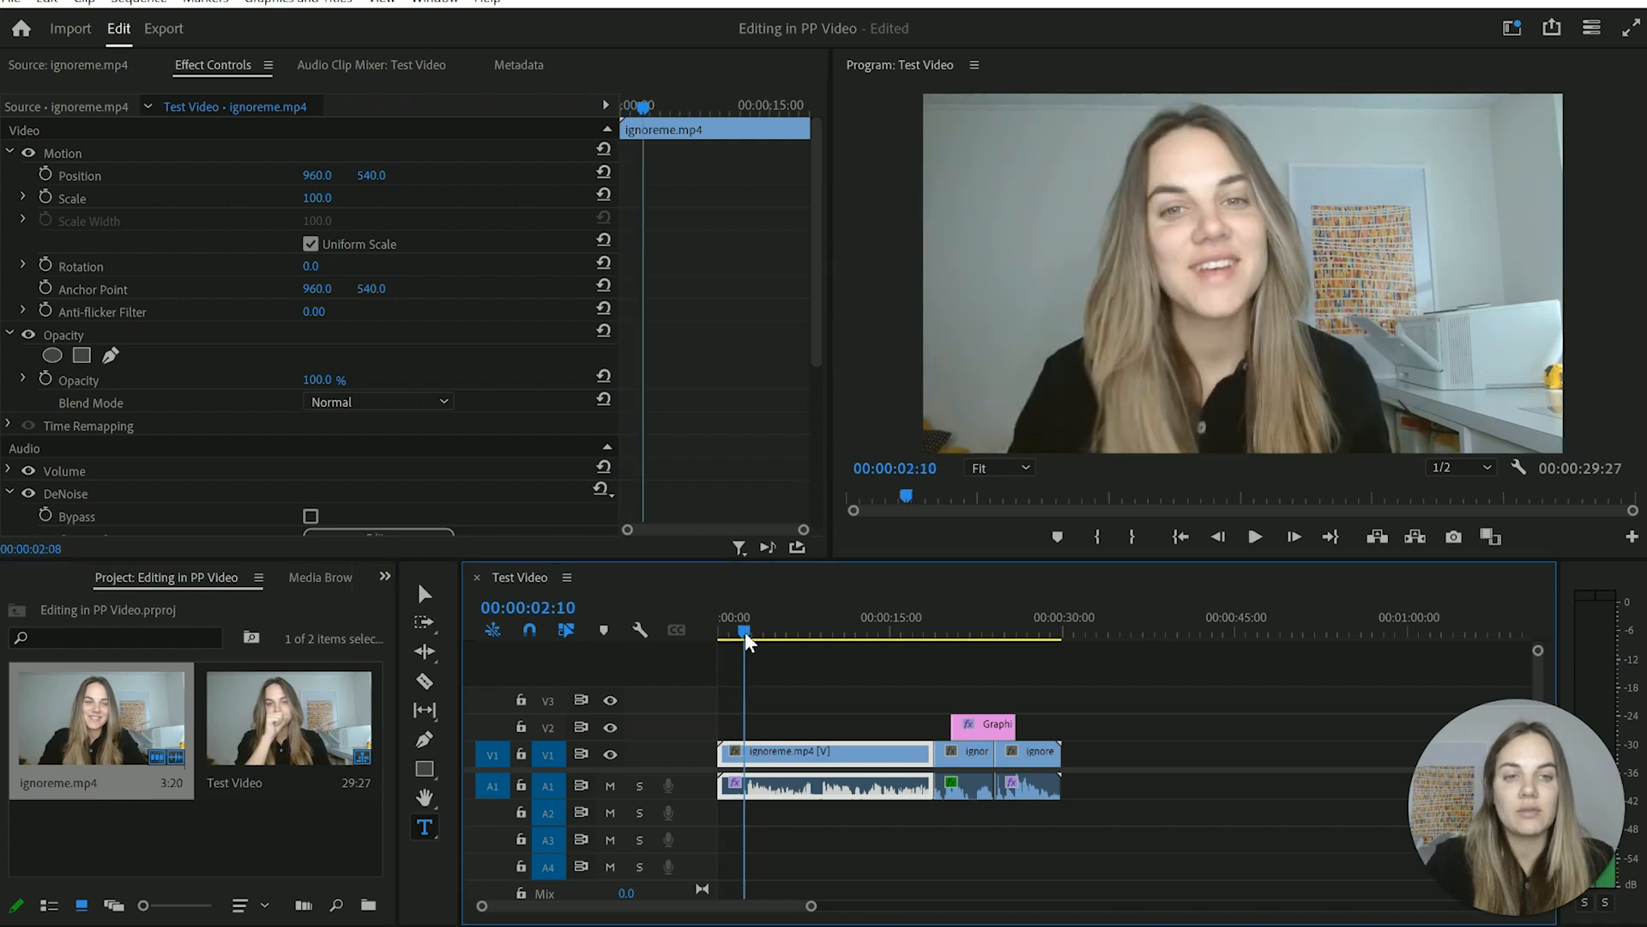
pyautogui.click(6, 6)
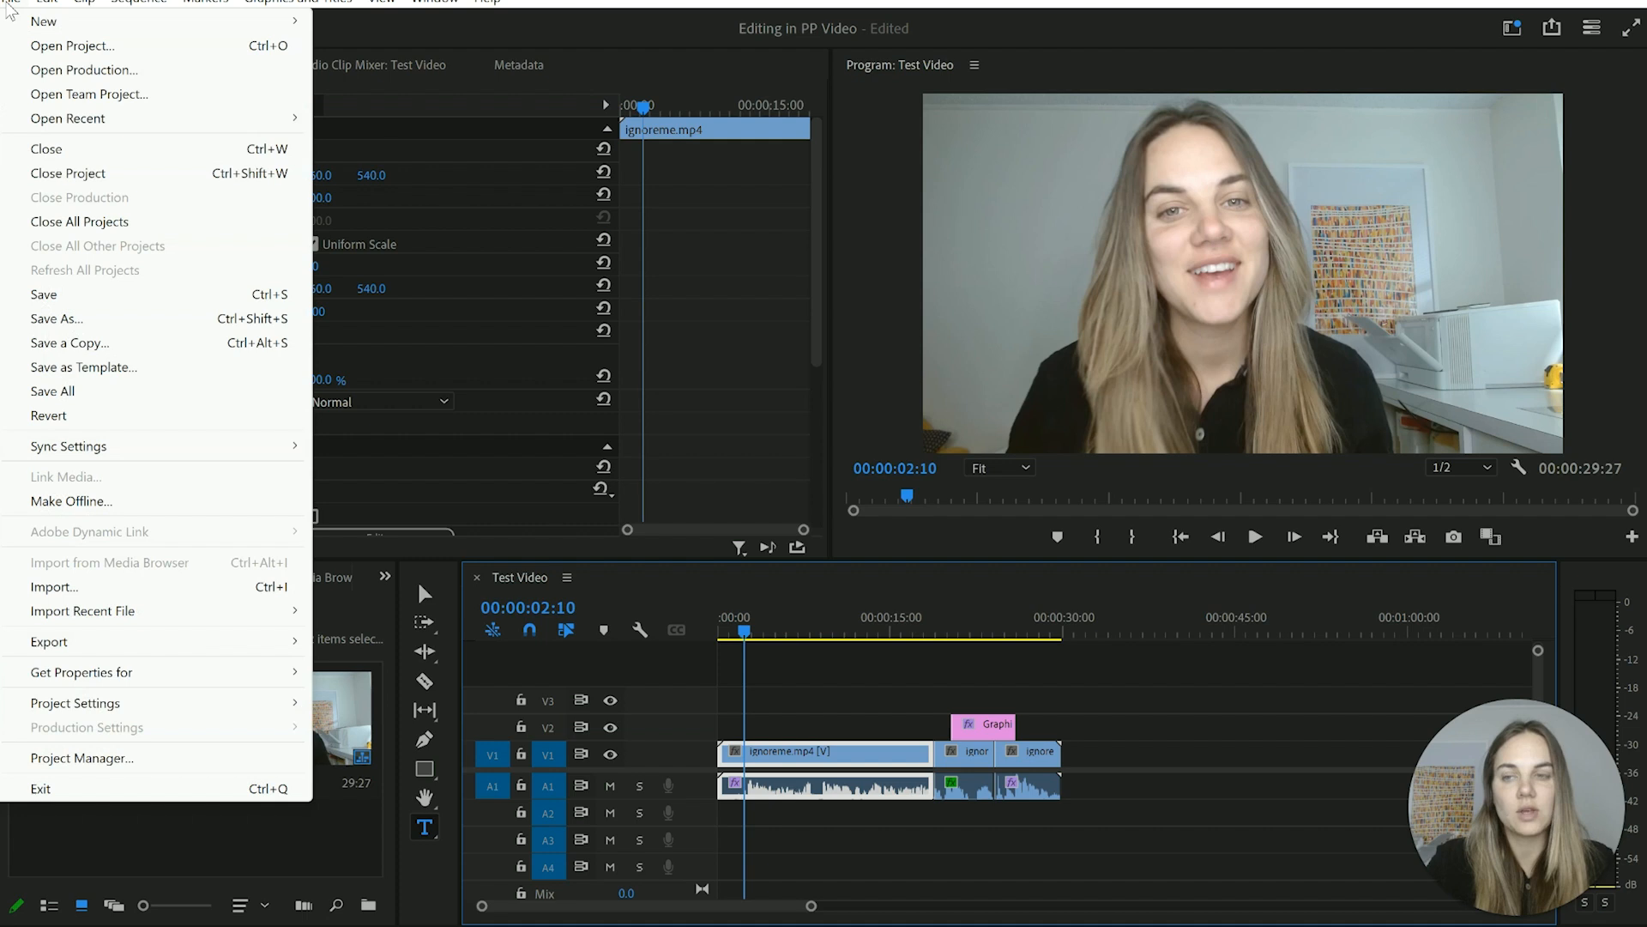
pyautogui.moveTo(246, 645)
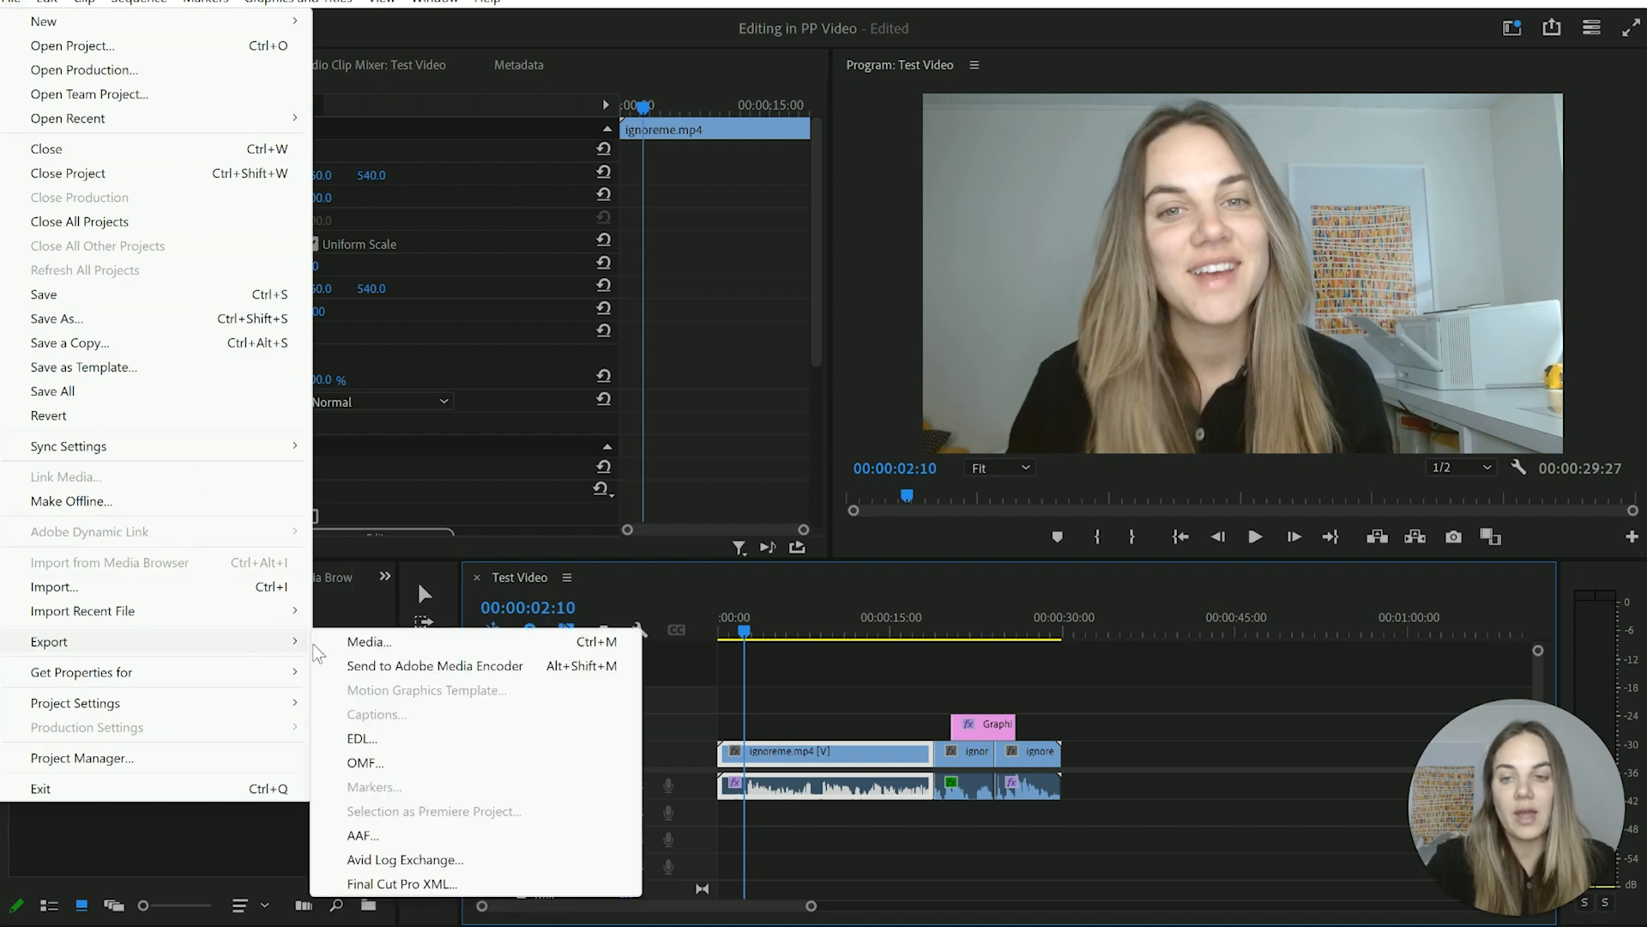
pyautogui.click(351, 643)
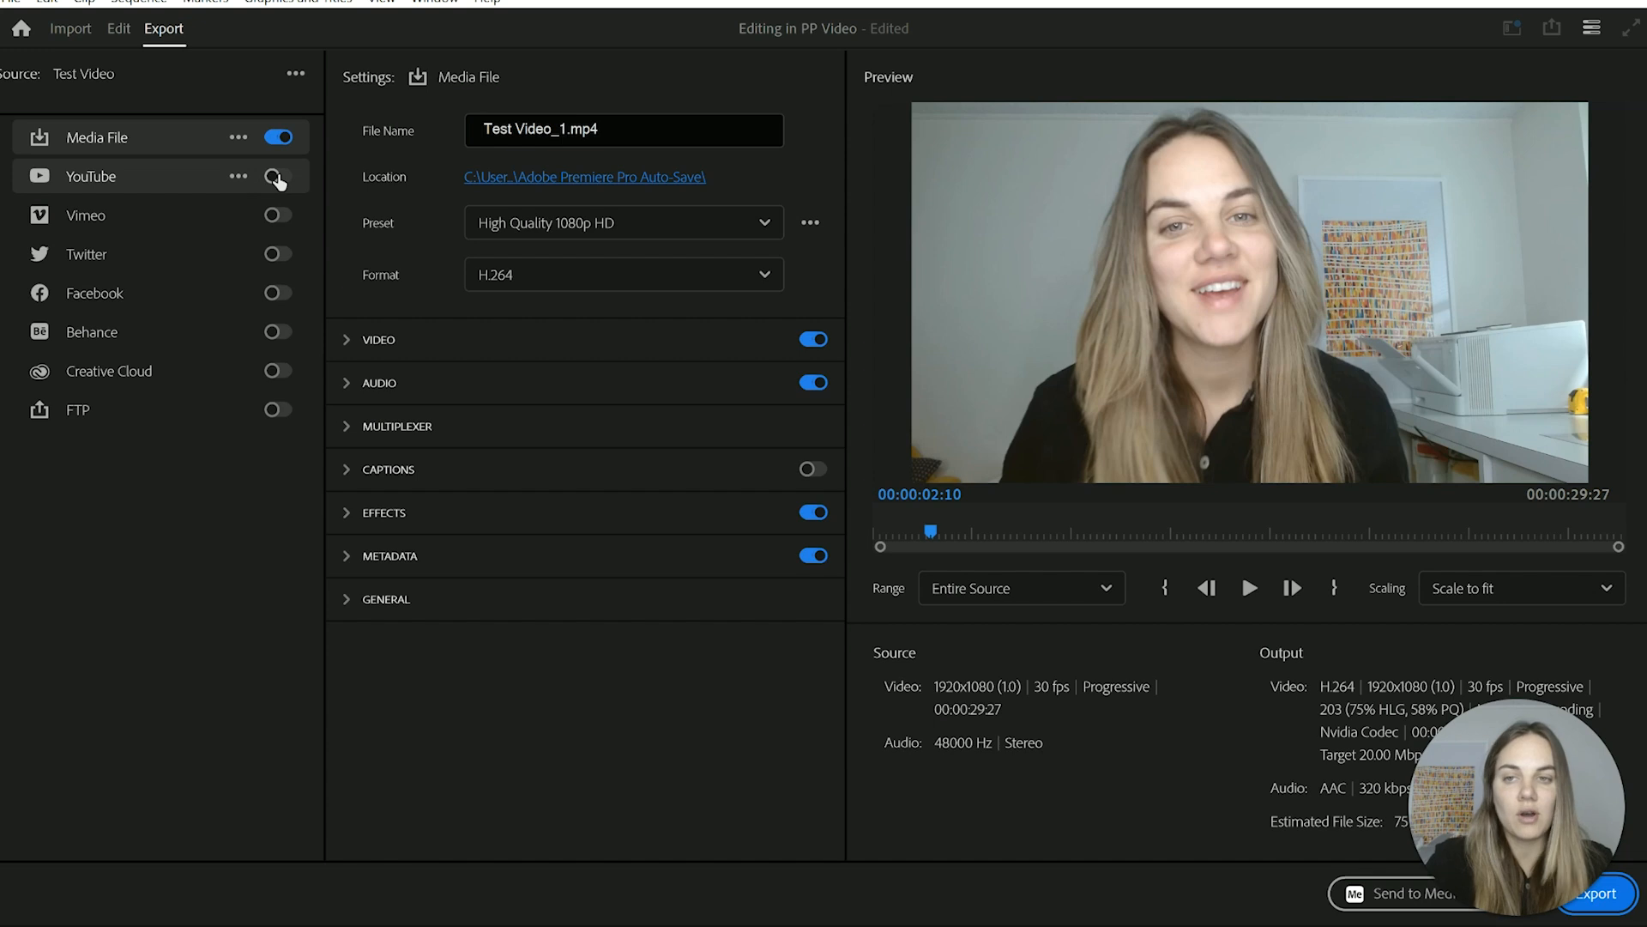
pyautogui.click(276, 177)
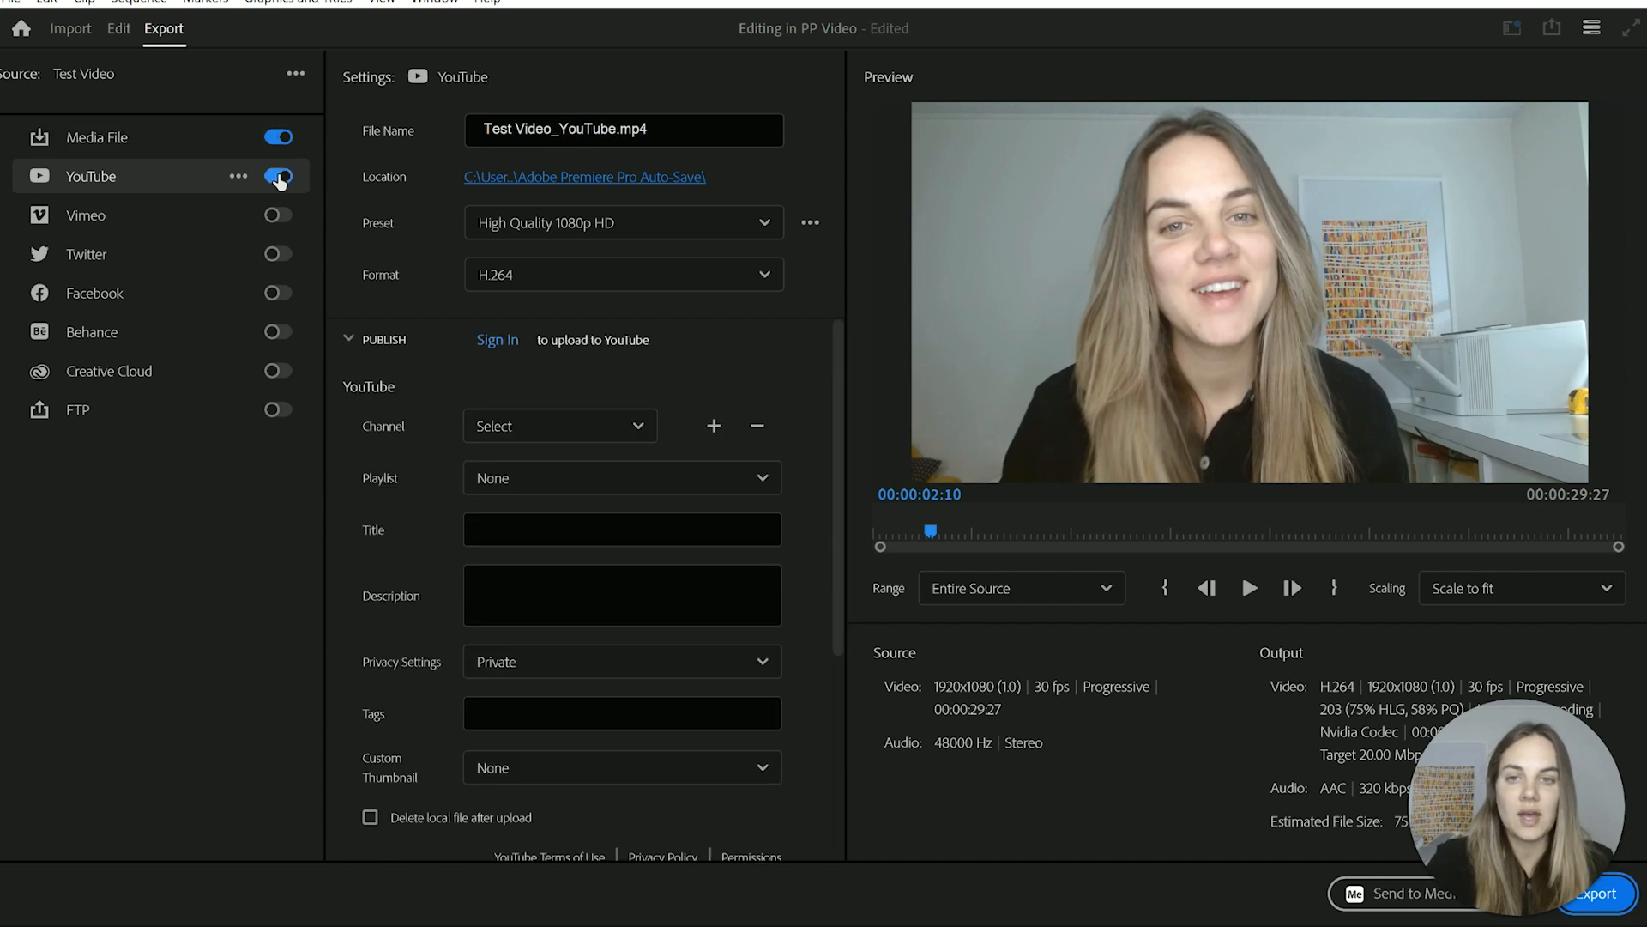
pyautogui.click(278, 178)
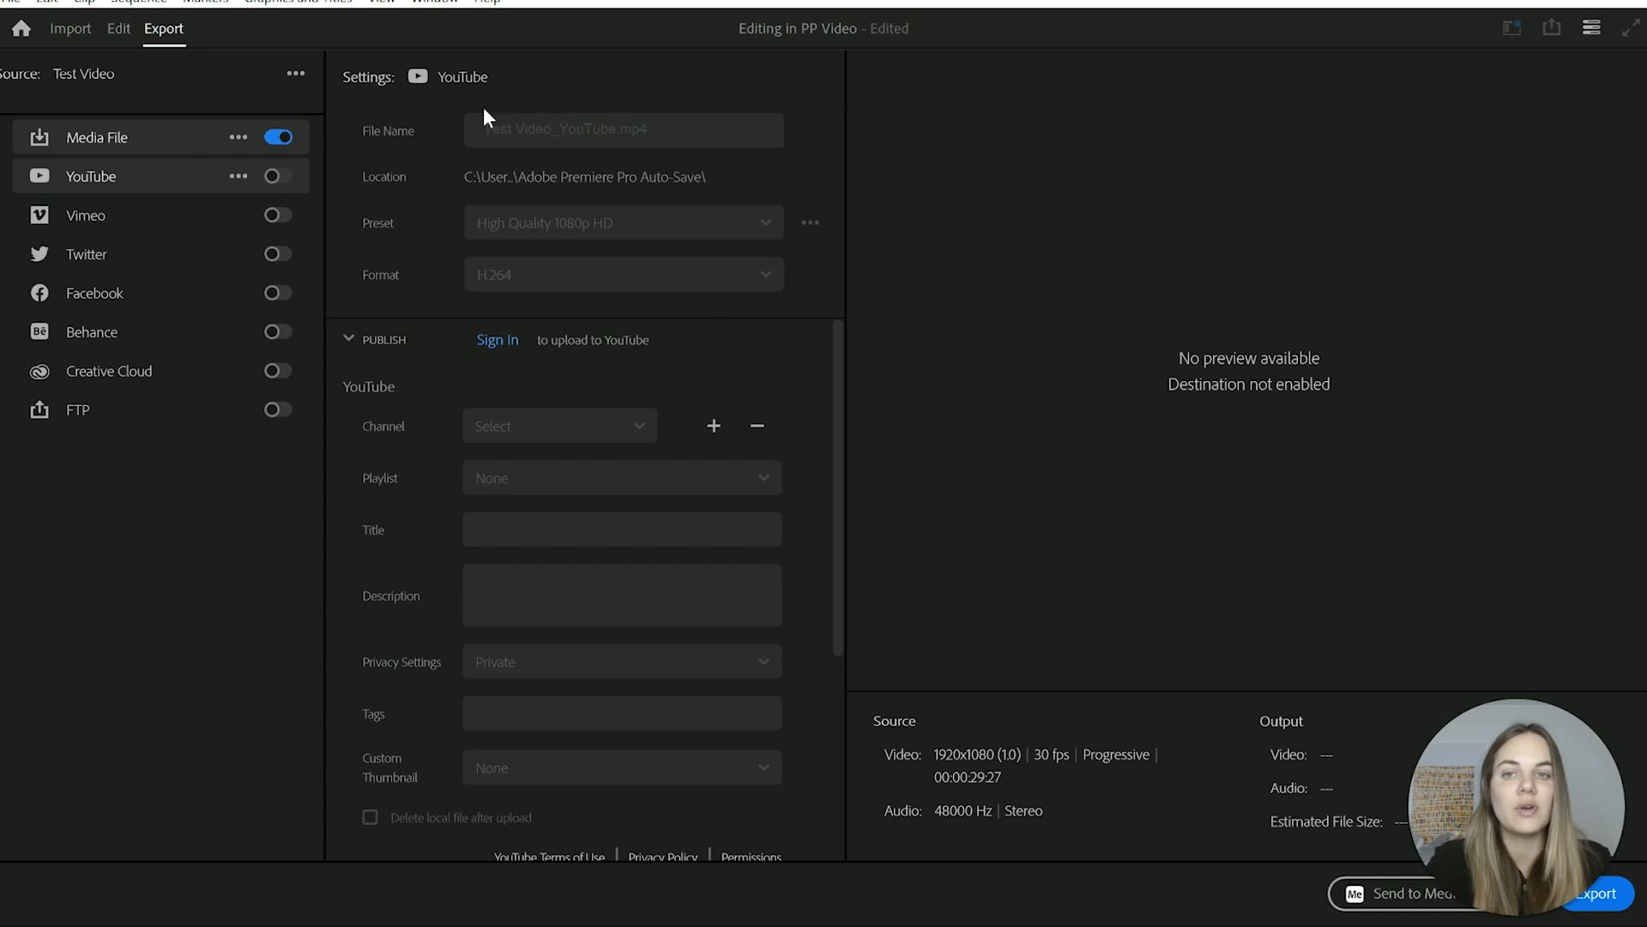
# - Name the exported media file Test Video and choose the High Quality 1080p HD preset
pyautogui.click(626, 123)
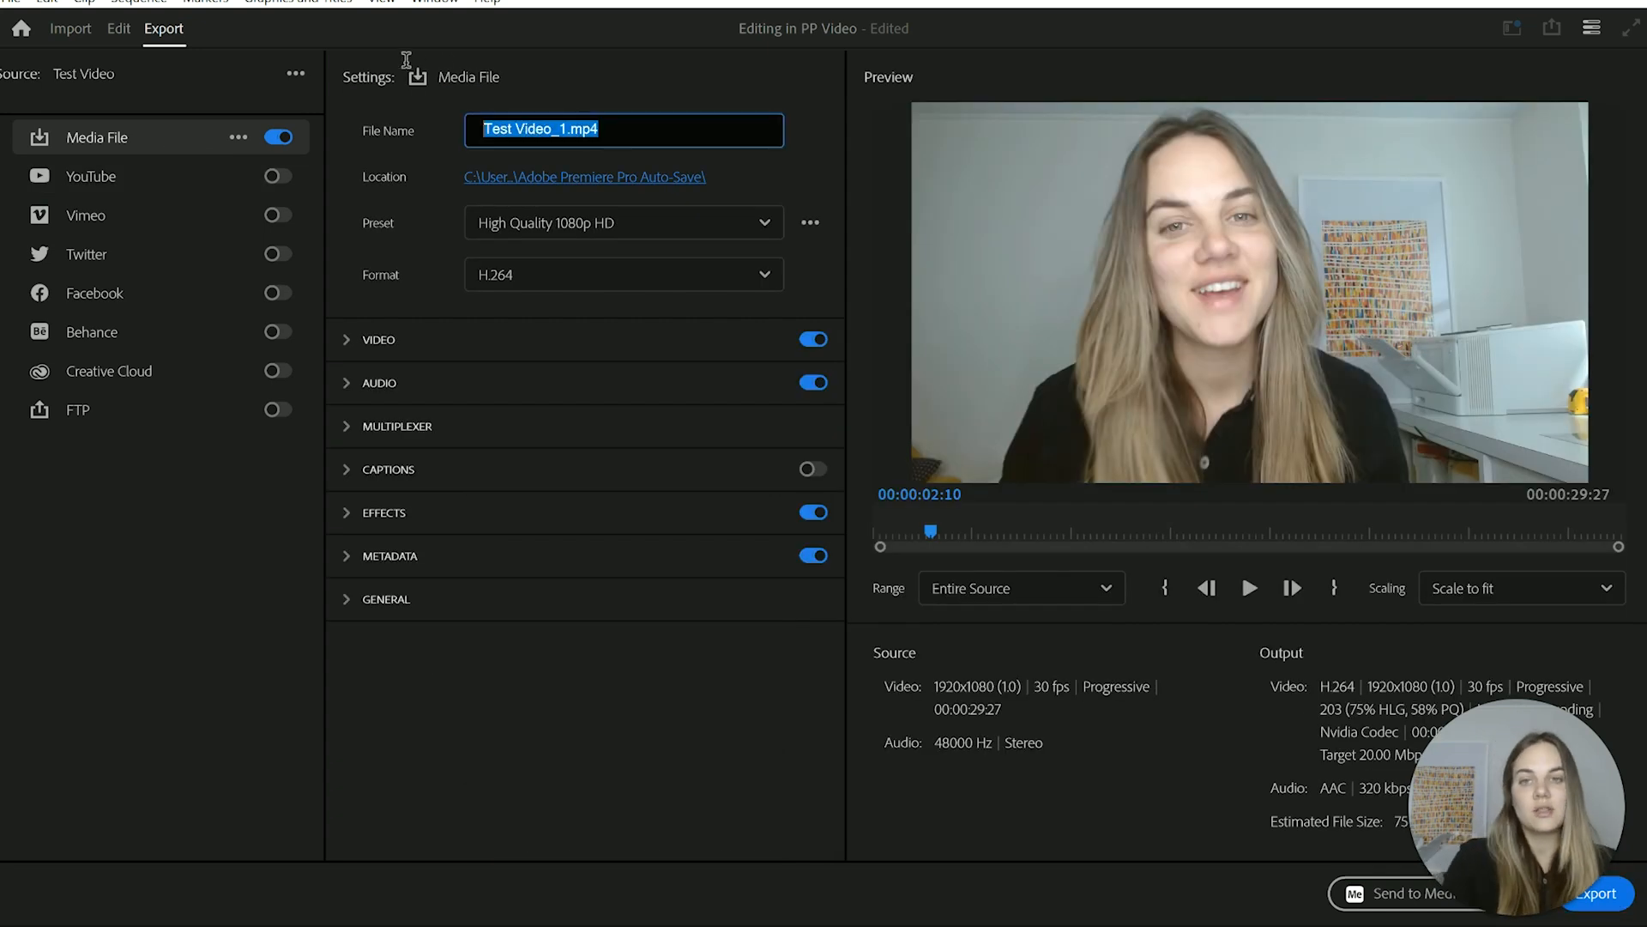
pyautogui.write('Test Vid')
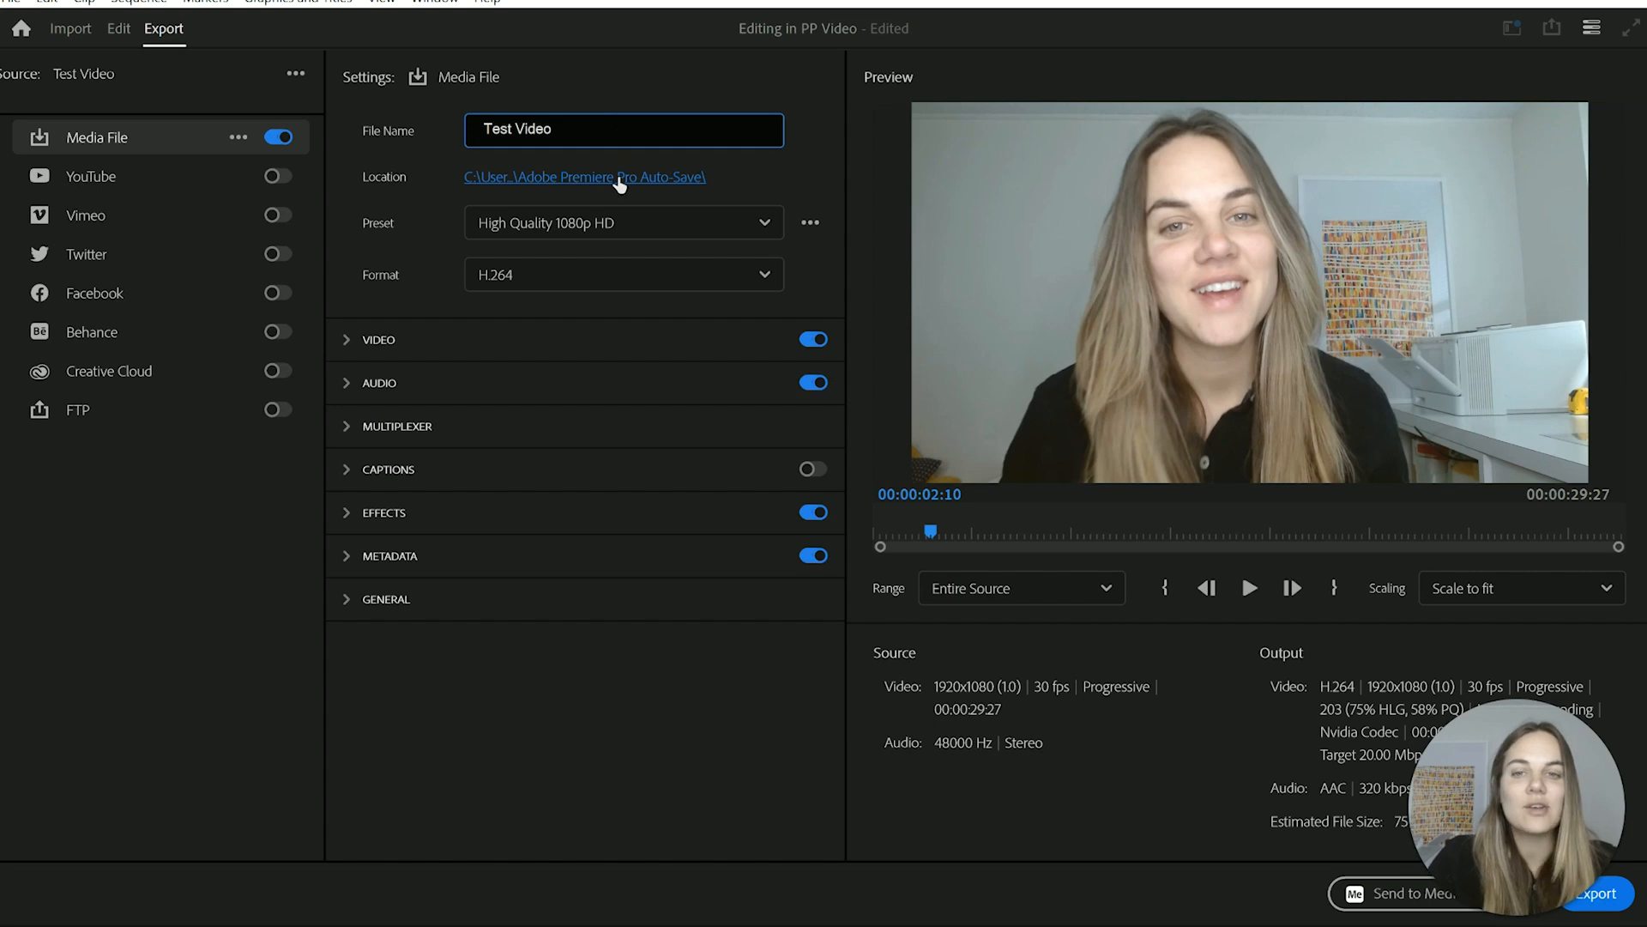
pyautogui.write('eo')
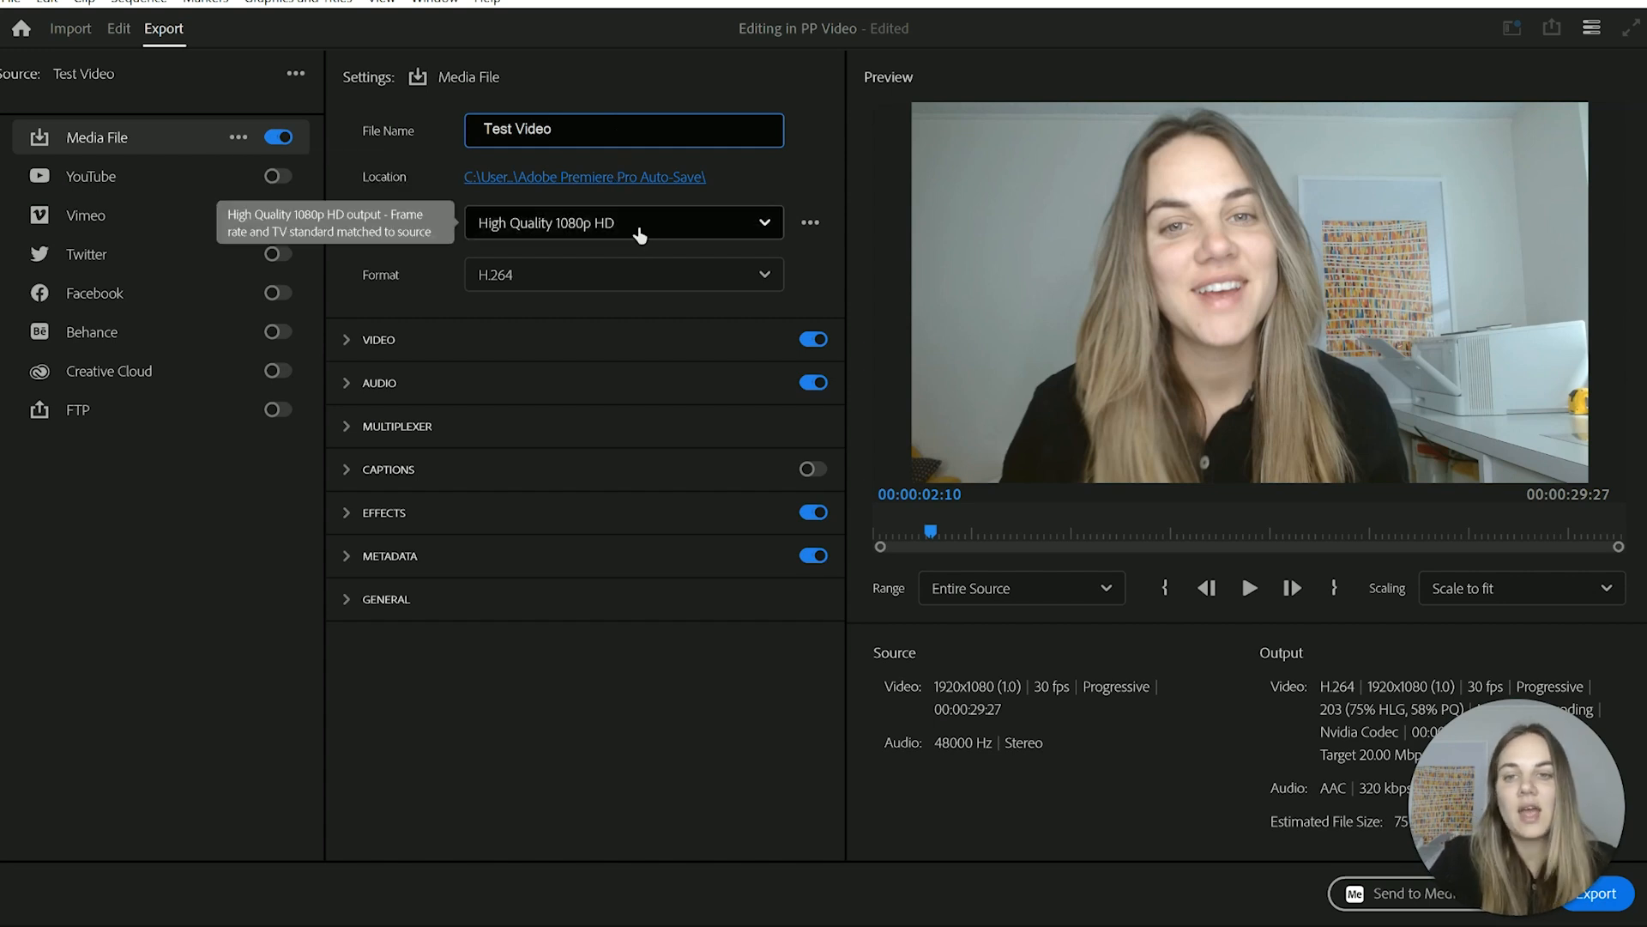
pyautogui.click(639, 230)
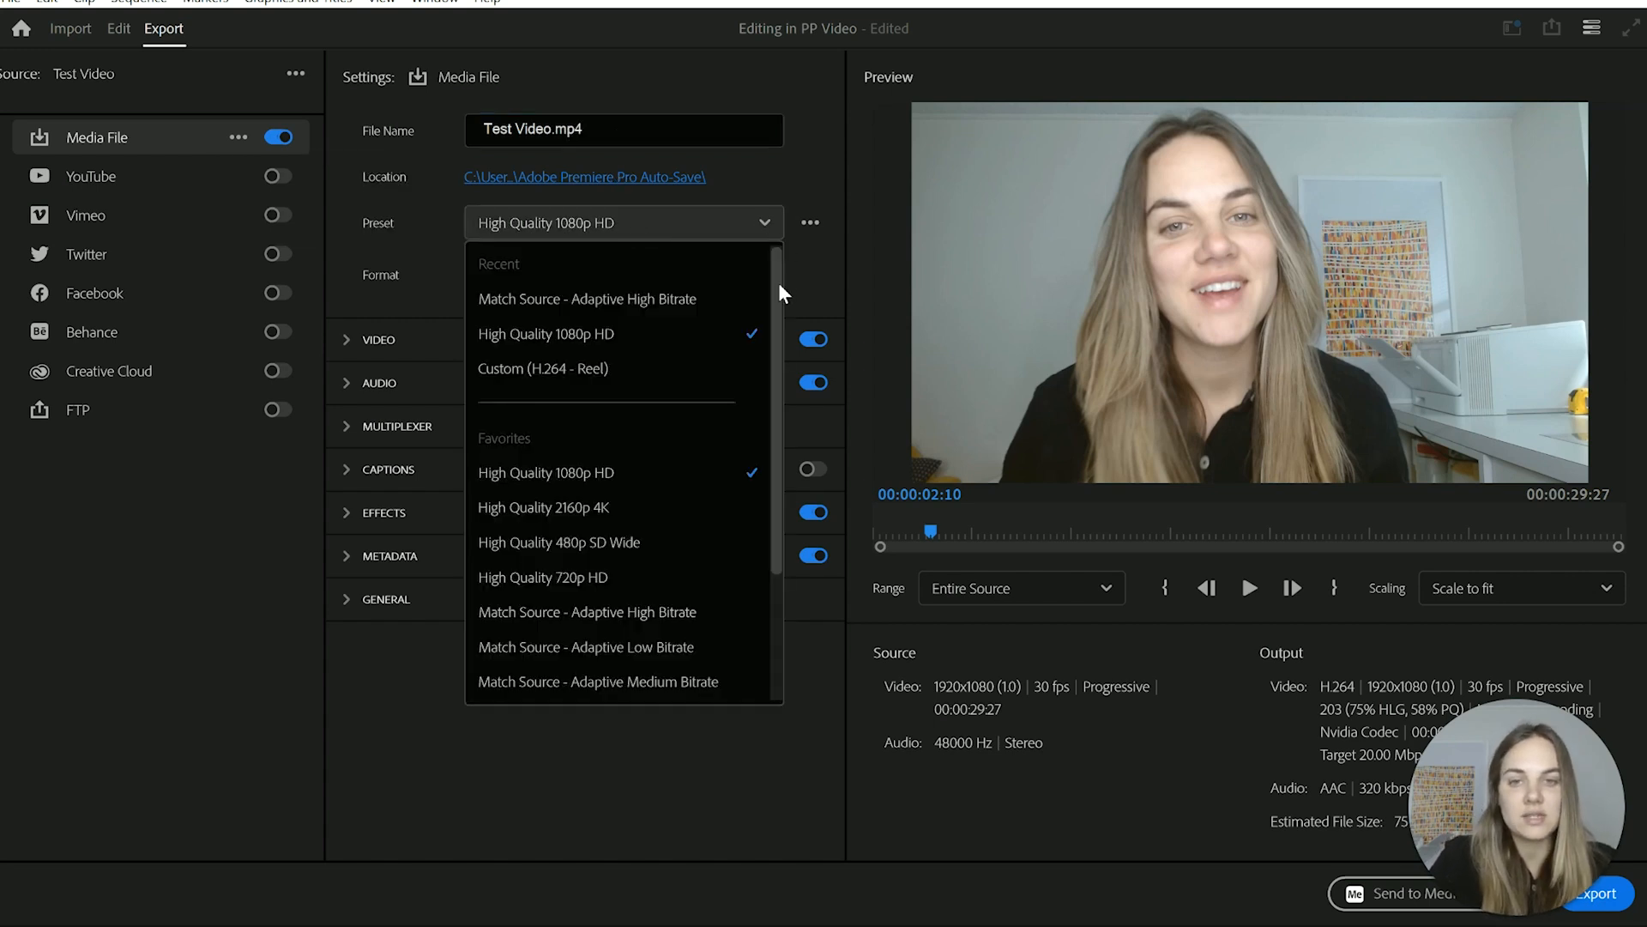
pyautogui.moveTo(777, 282); pyautogui.dragTo(805, 242)
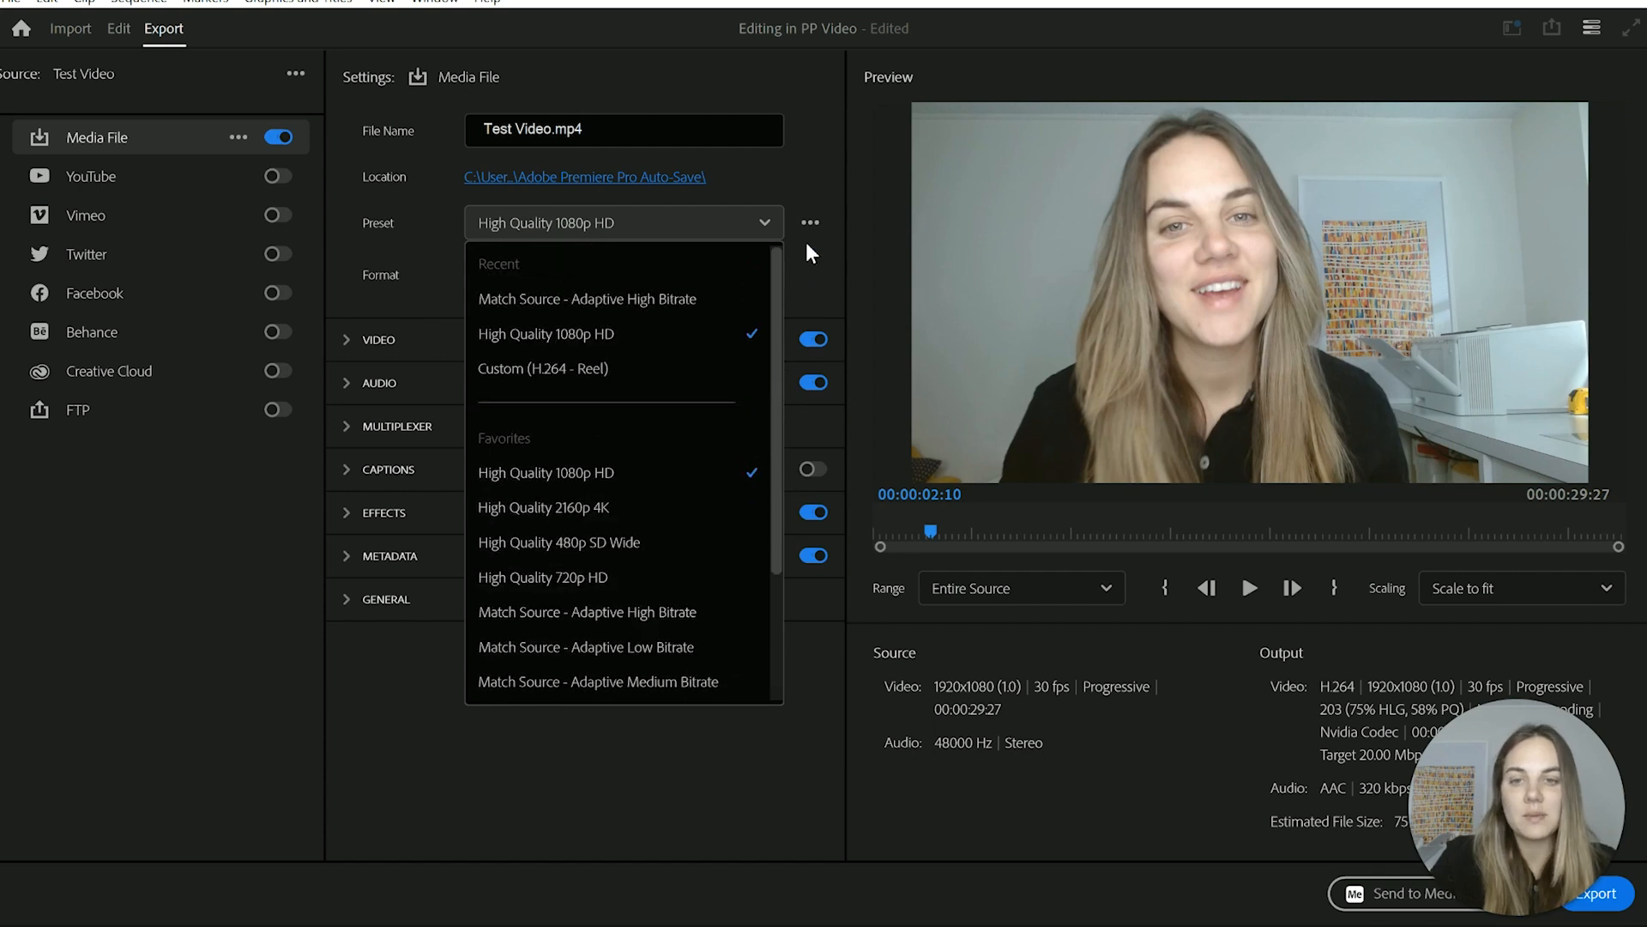
pyautogui.click(592, 334)
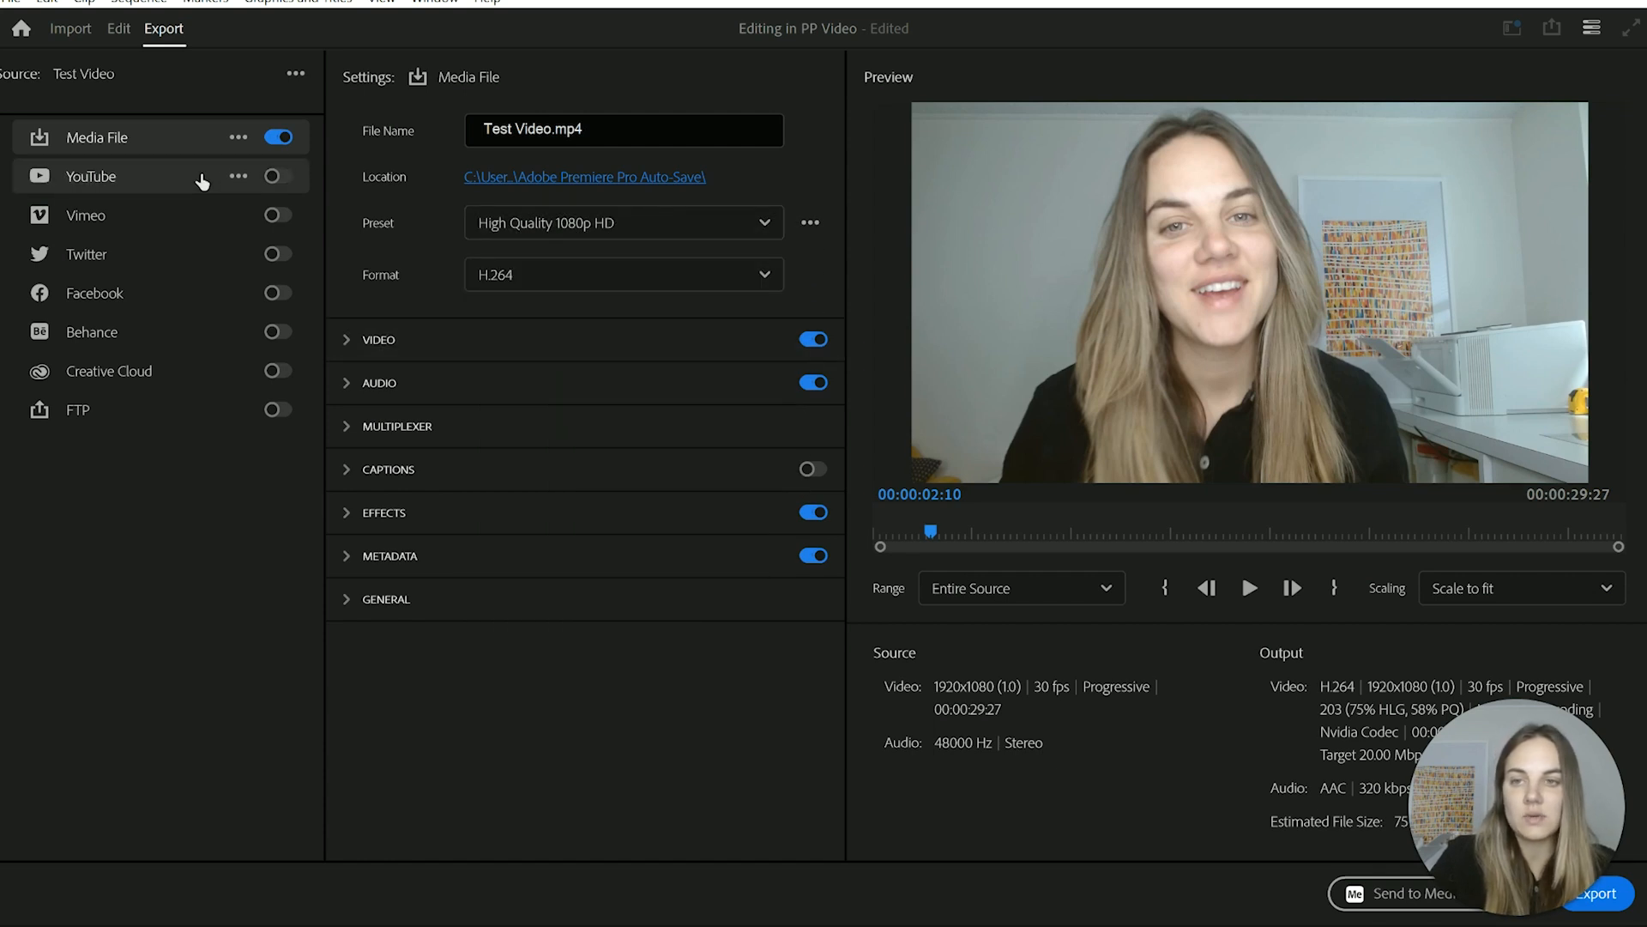
# - Enable the YouTube export destination and examine its publishing fields and basic video settings
pyautogui.click(202, 181)
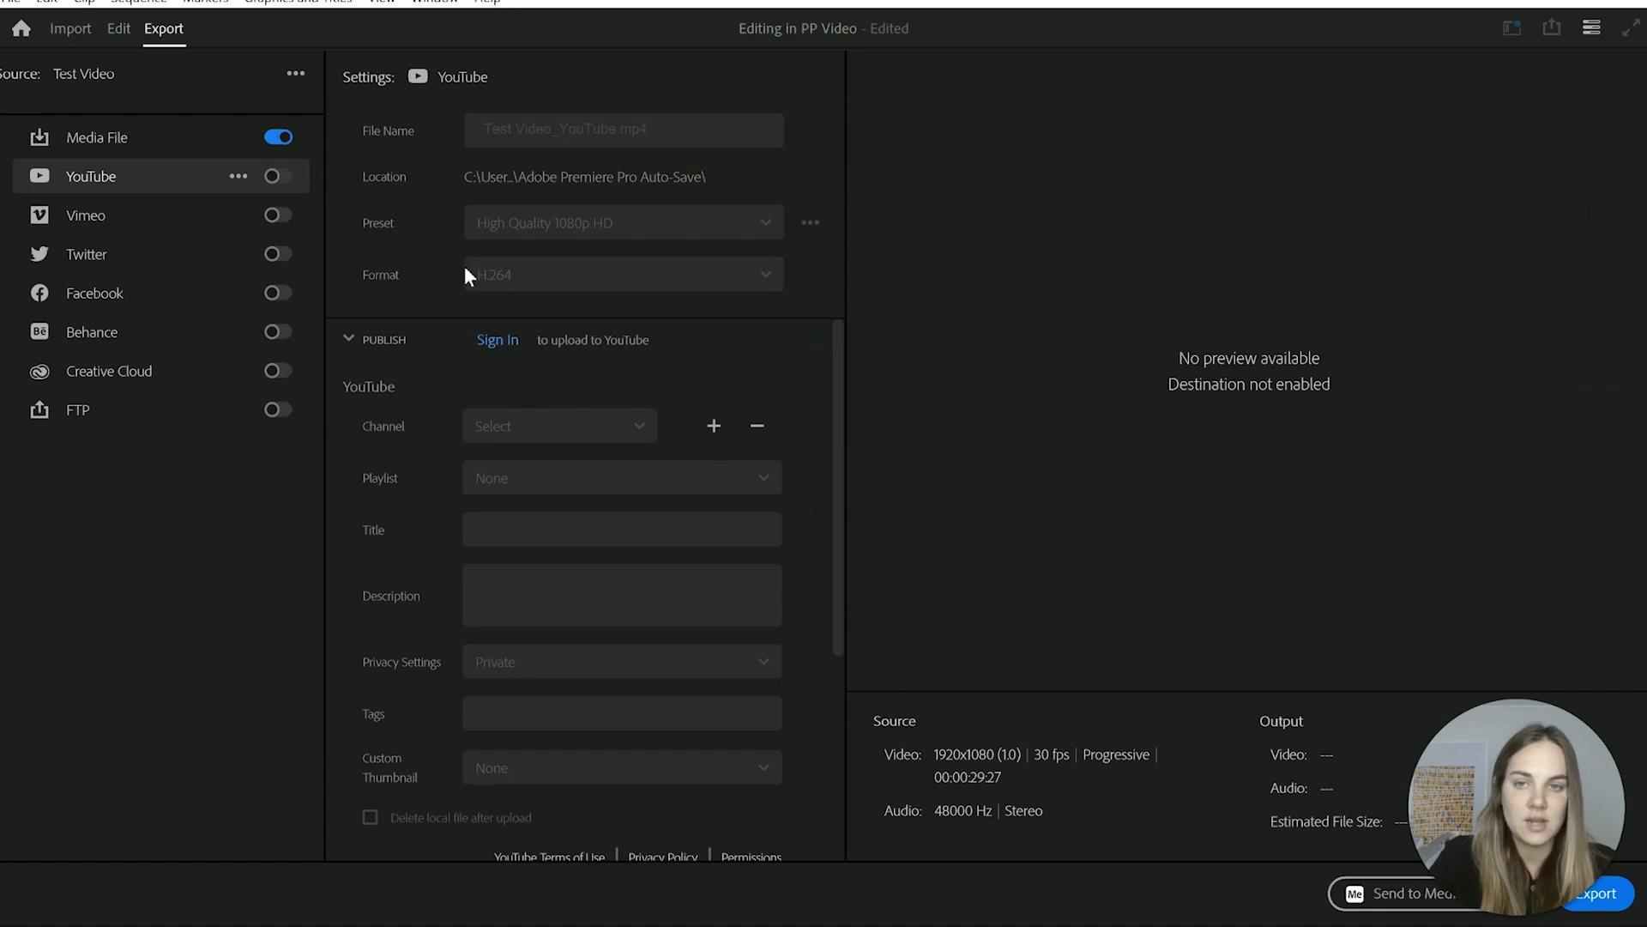
pyautogui.click(274, 178)
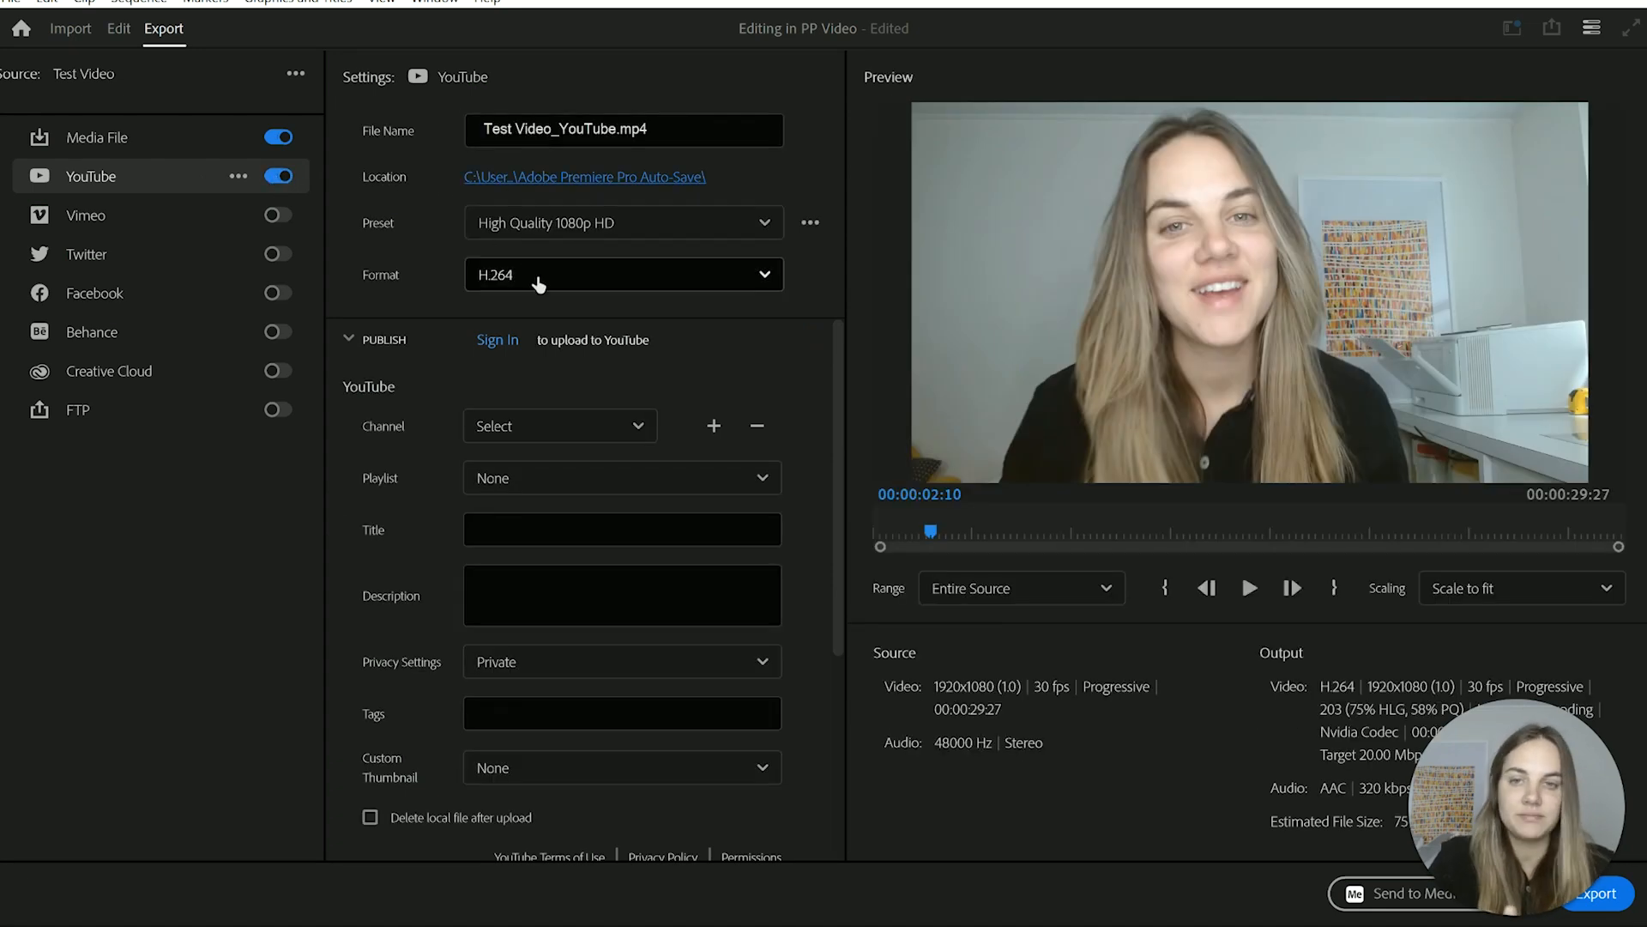
pyautogui.scroll(-1, 791, 393)
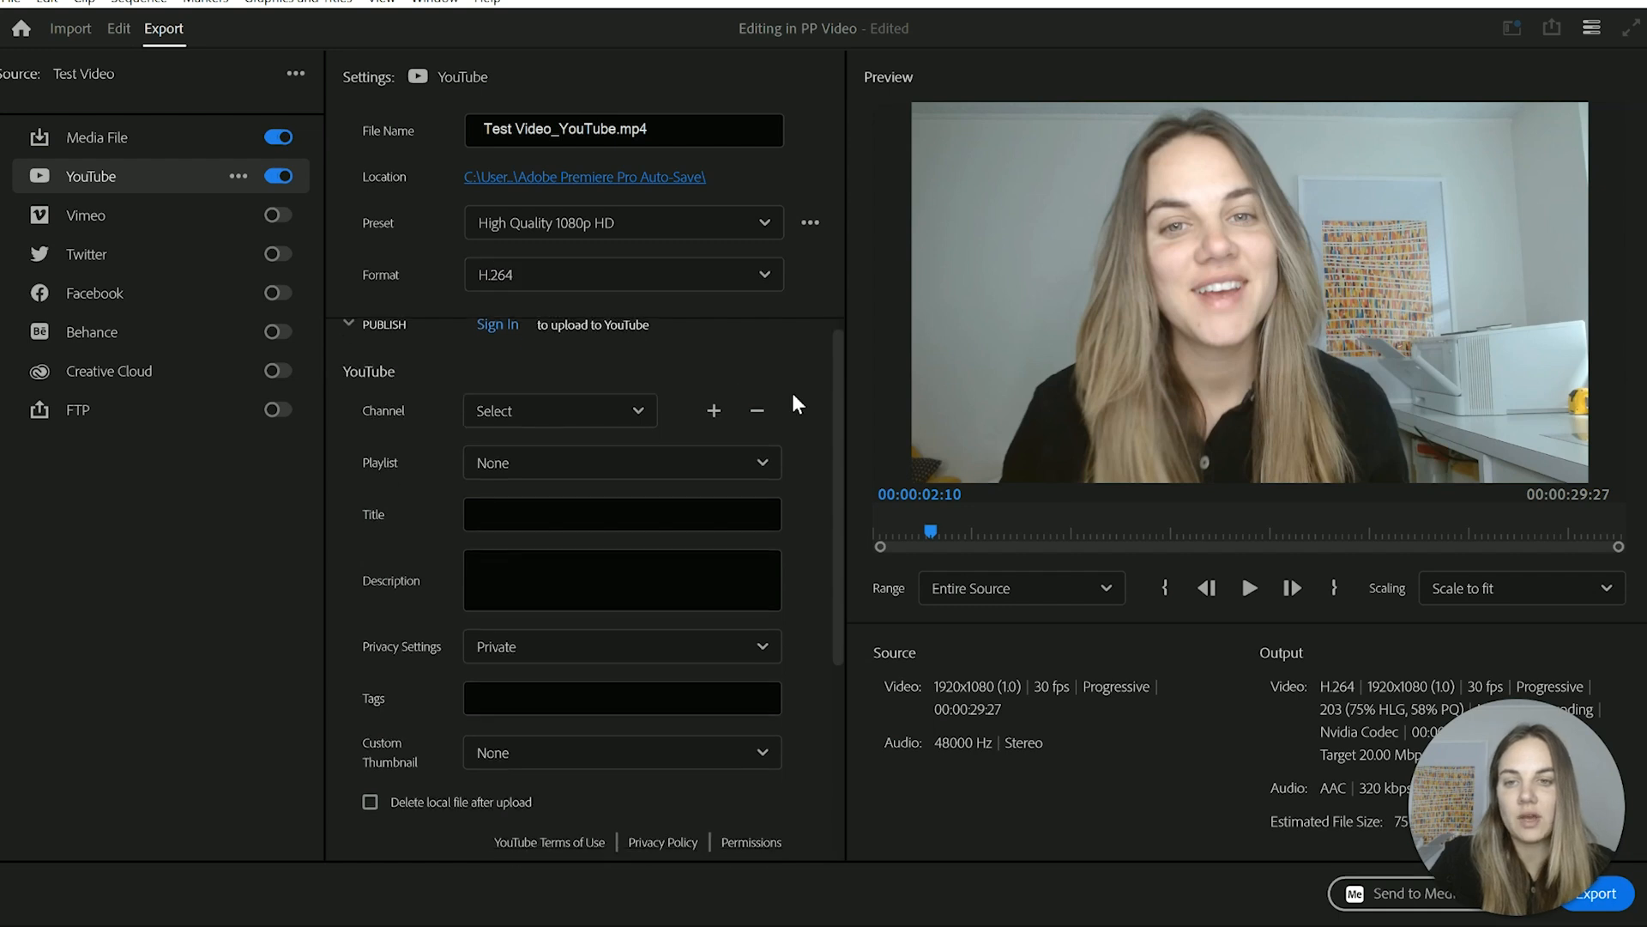
pyautogui.scroll(1, 791, 393)
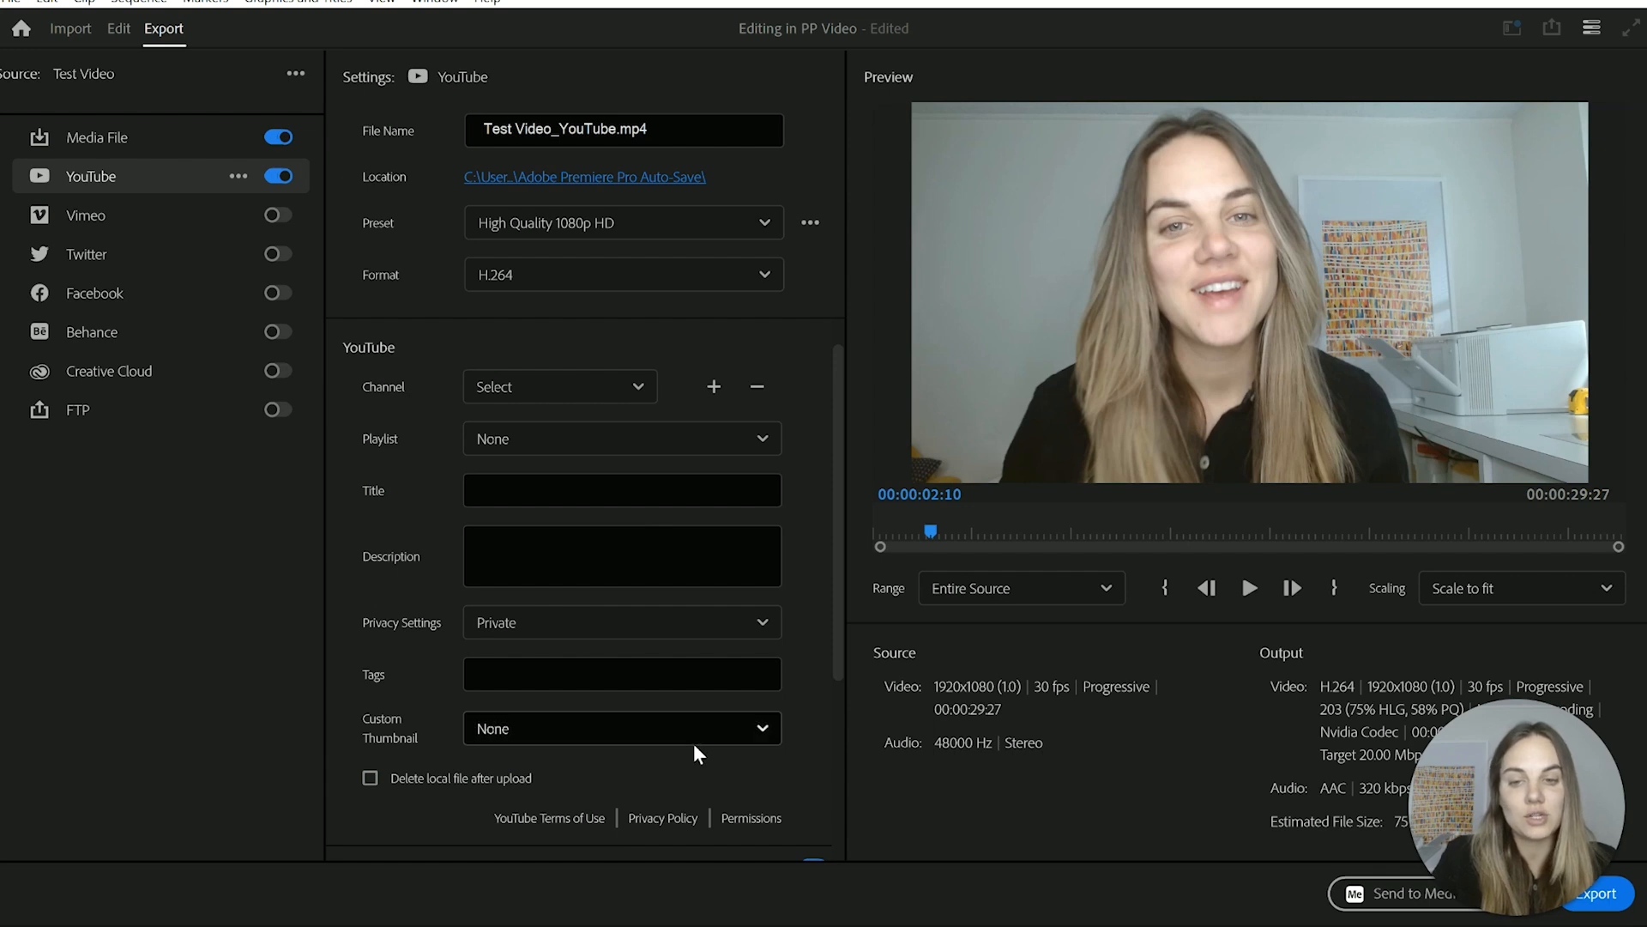
pyautogui.scroll(-1, 697, 755)
pyautogui.scroll(-2, 669, 738)
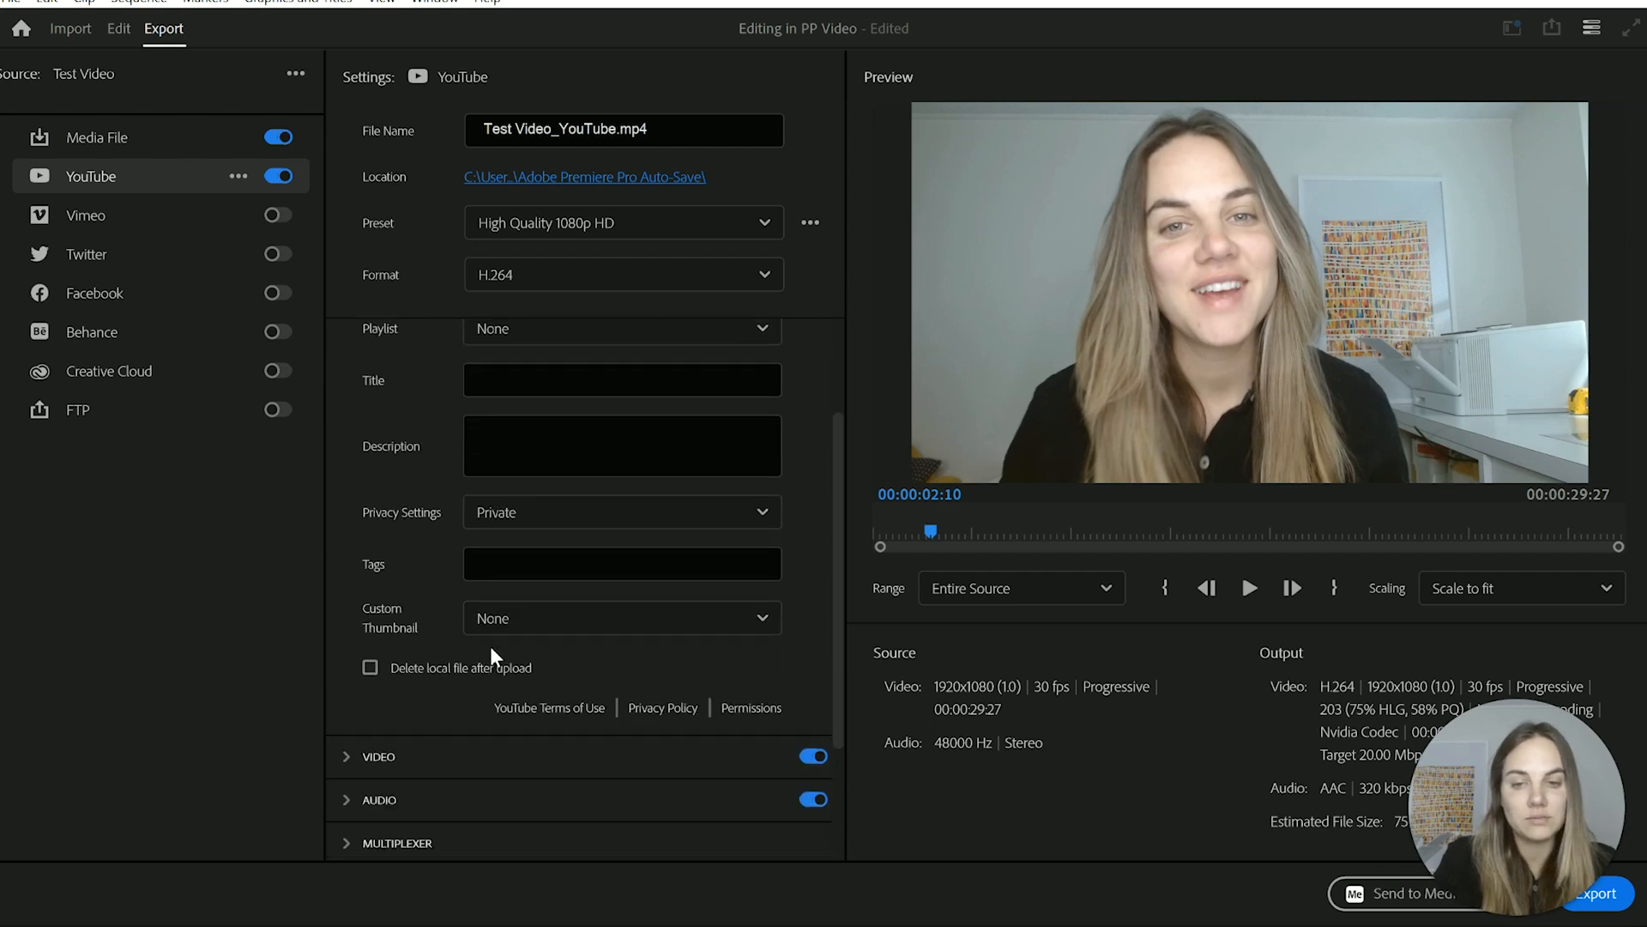
pyautogui.scroll(-3, 424, 682)
pyautogui.scroll(-1, 427, 682)
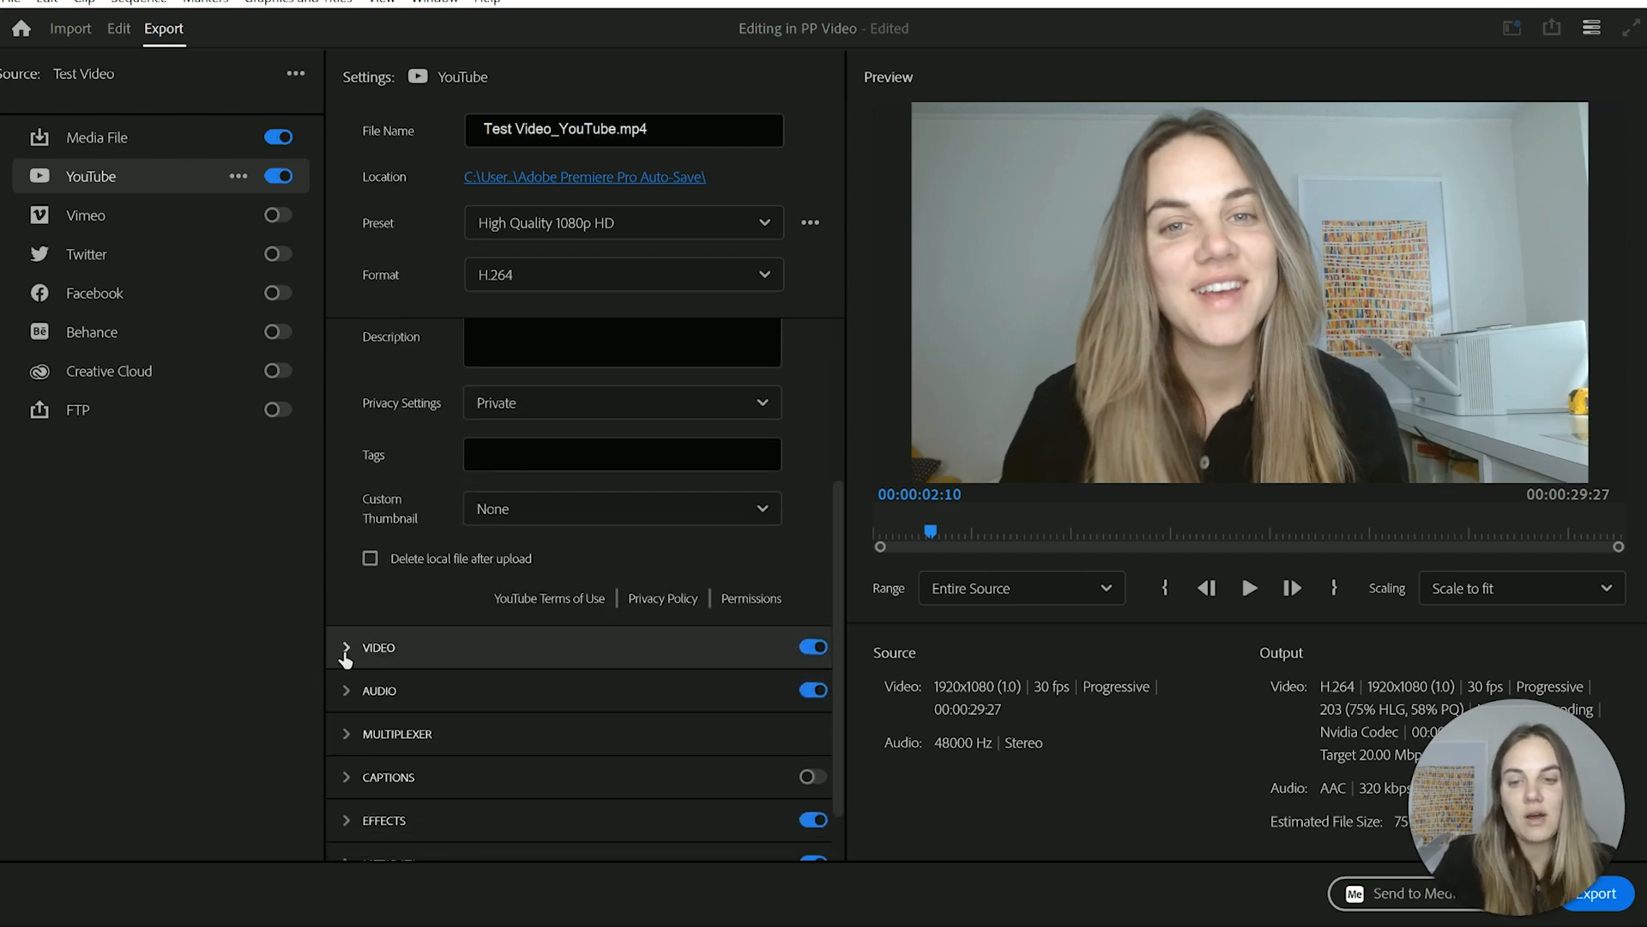
pyautogui.click(347, 647)
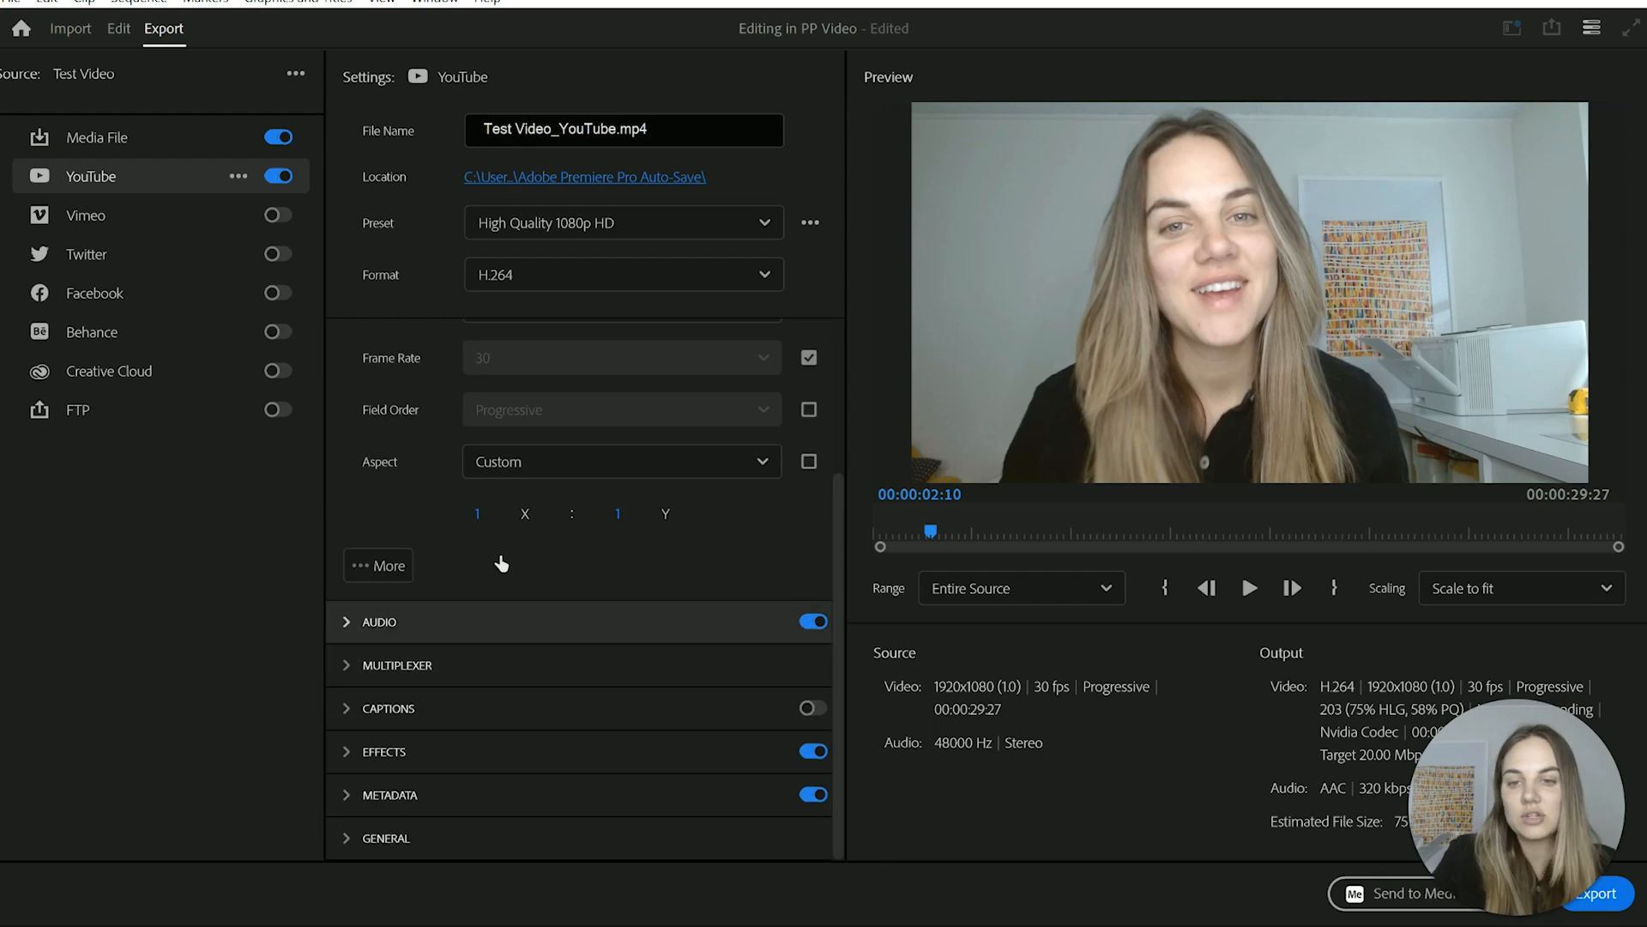
pyautogui.scroll(5, 505, 567)
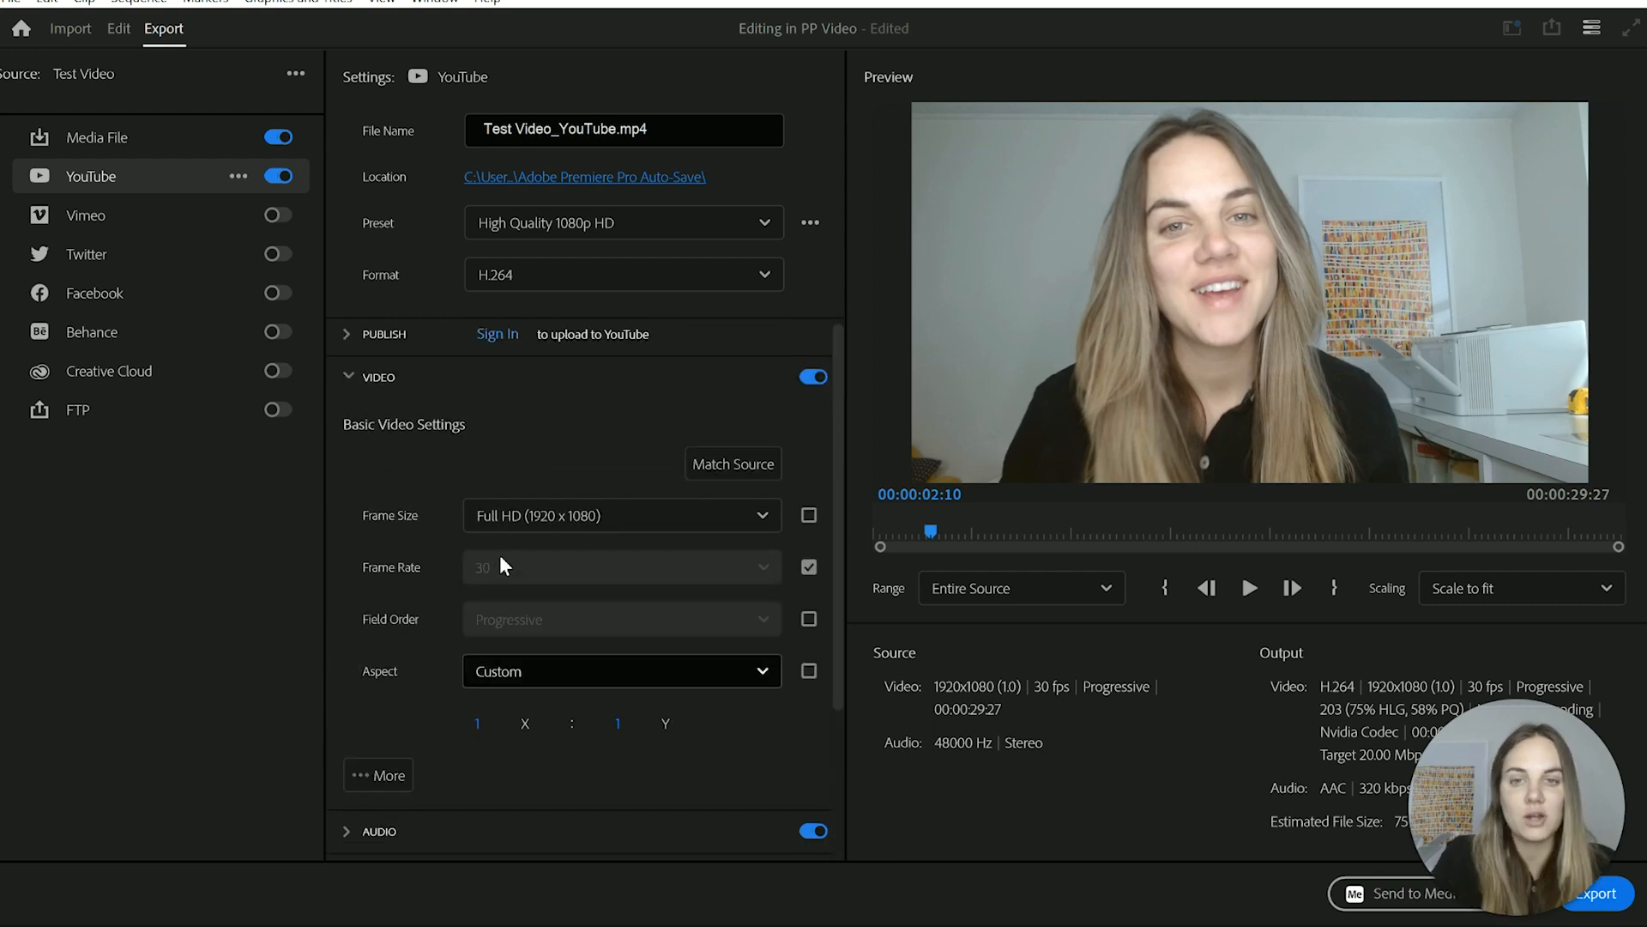
# - Examine the audio and basic video settings of the Media File export destination
pyautogui.click(92, 136)
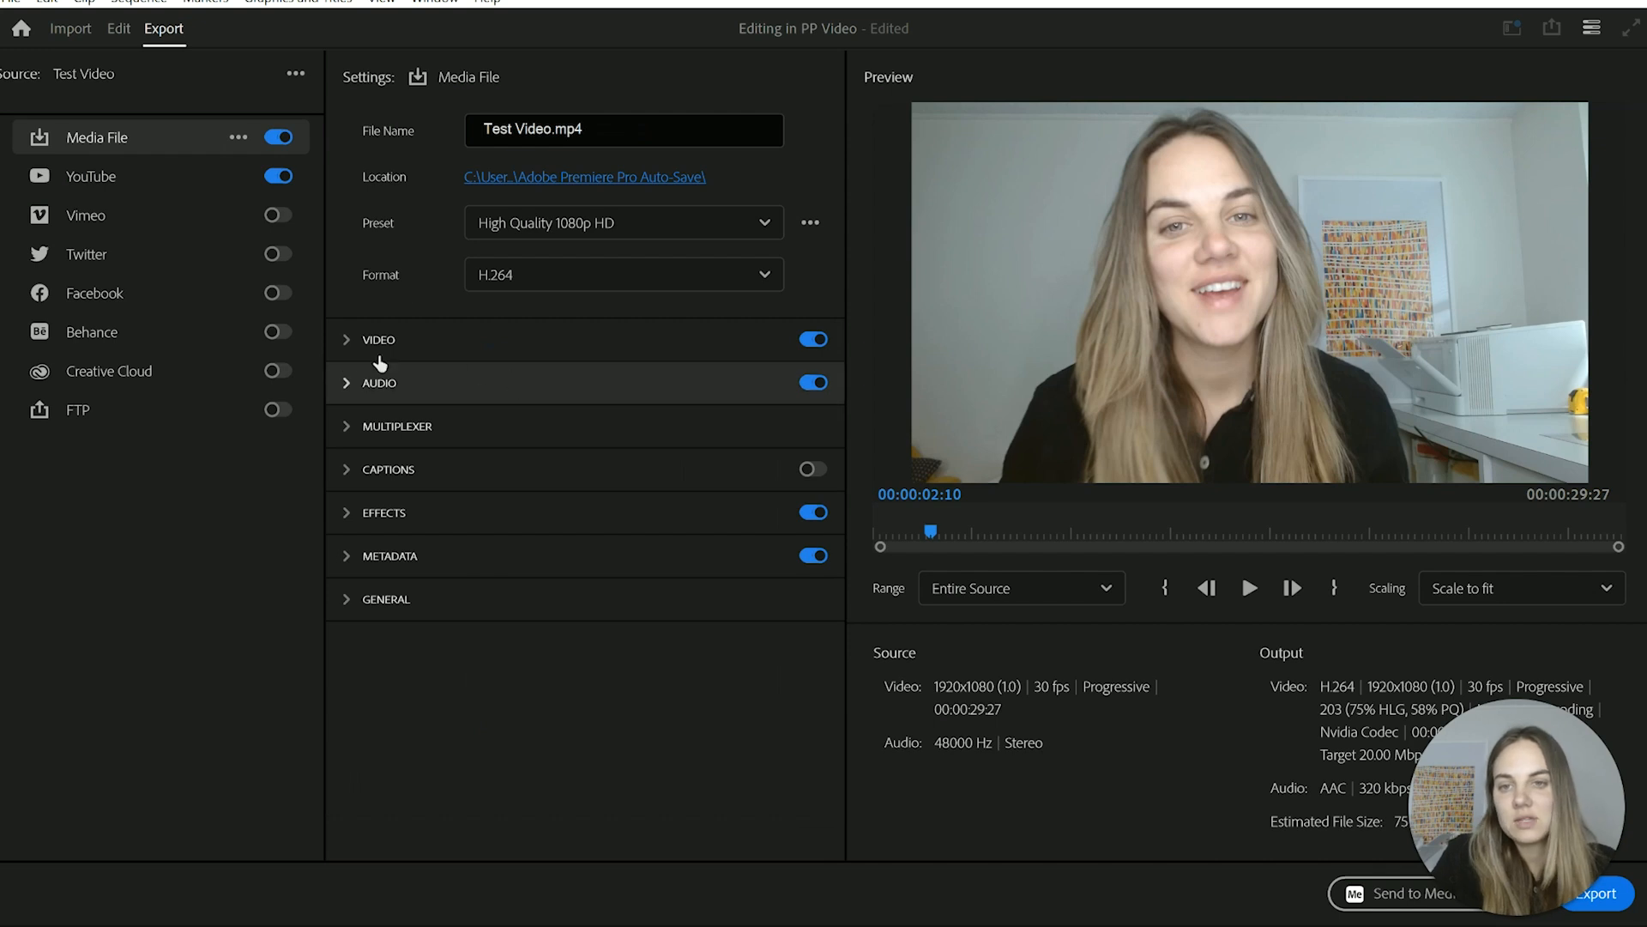
pyautogui.click(346, 385)
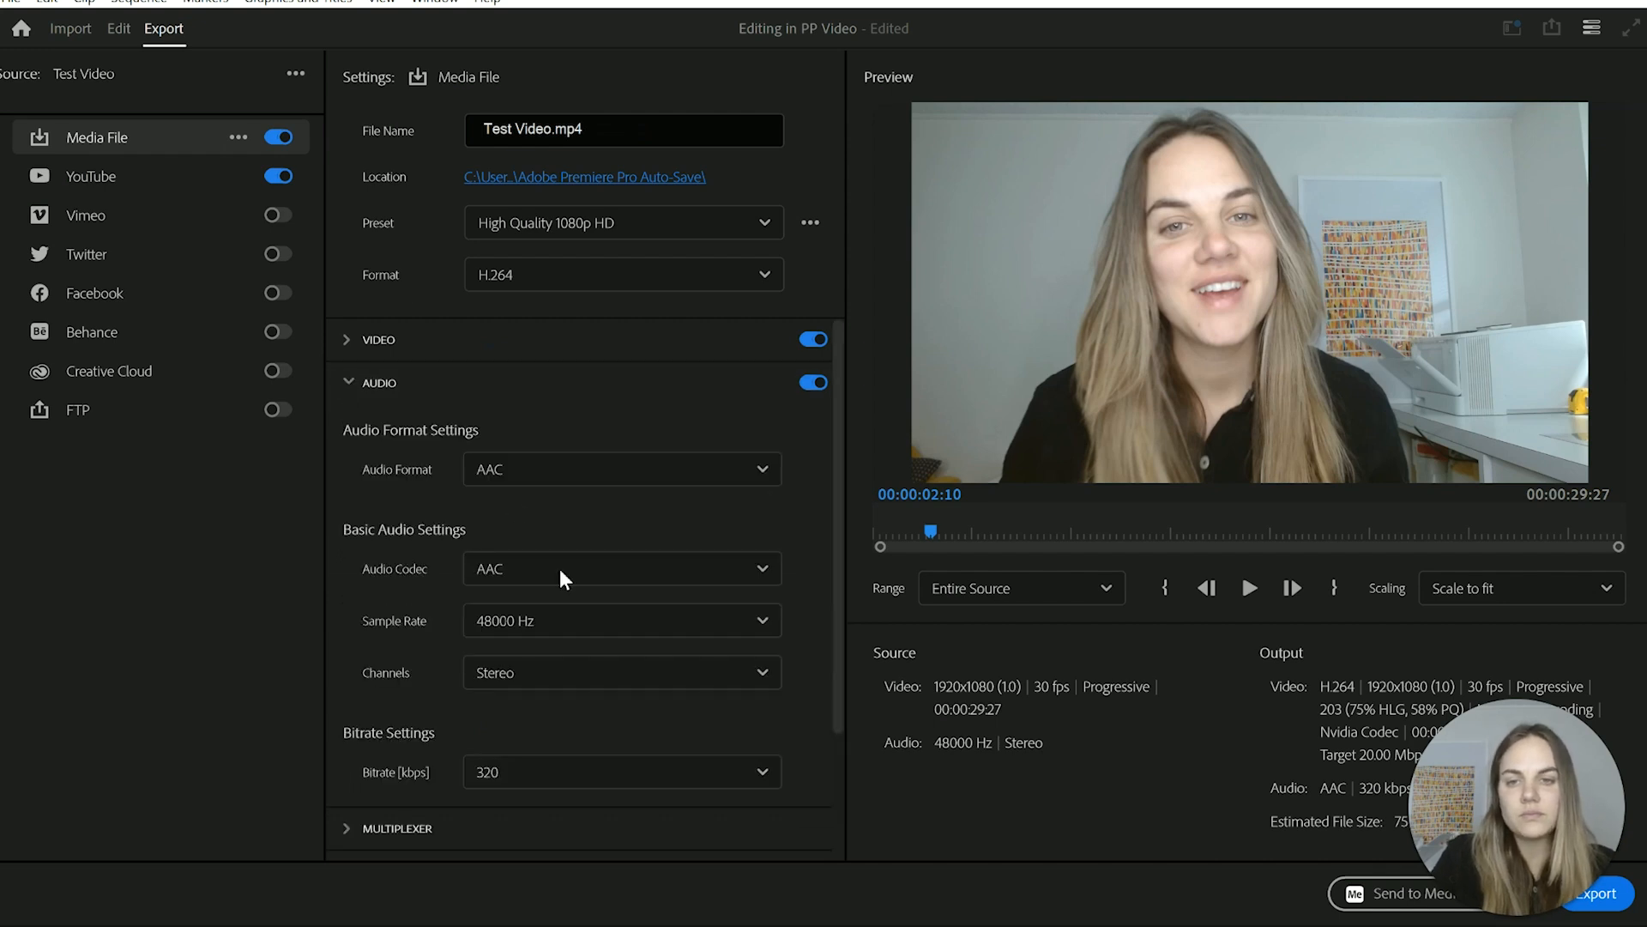
pyautogui.scroll(-3, 559, 573)
pyautogui.scroll(3, 559, 573)
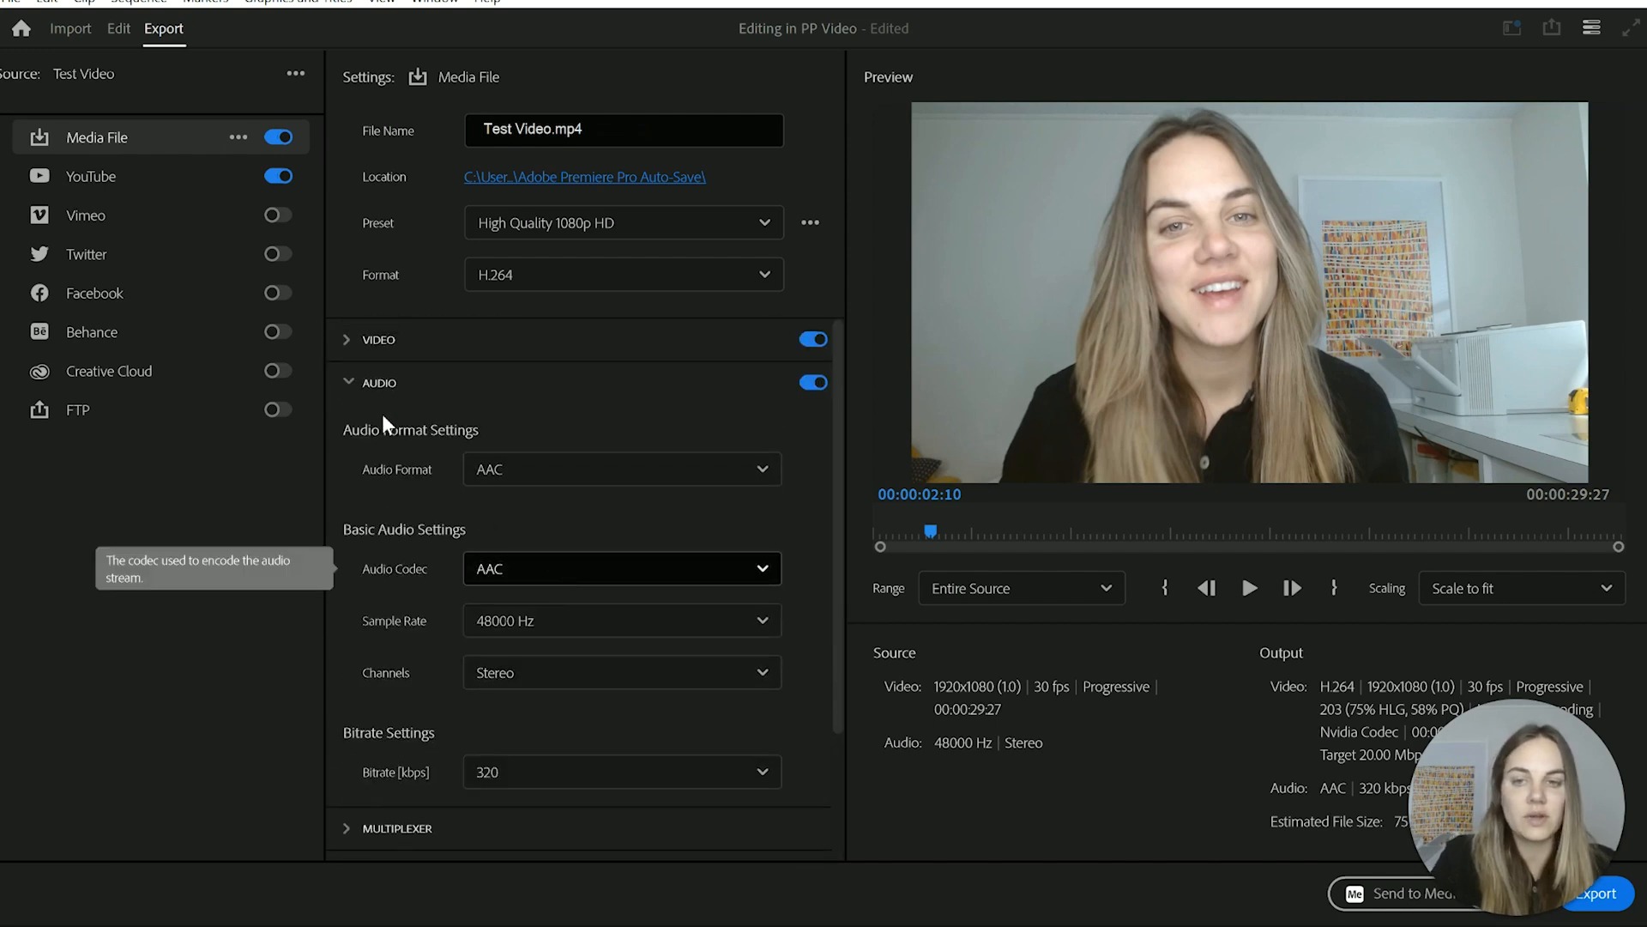
pyautogui.click(347, 385)
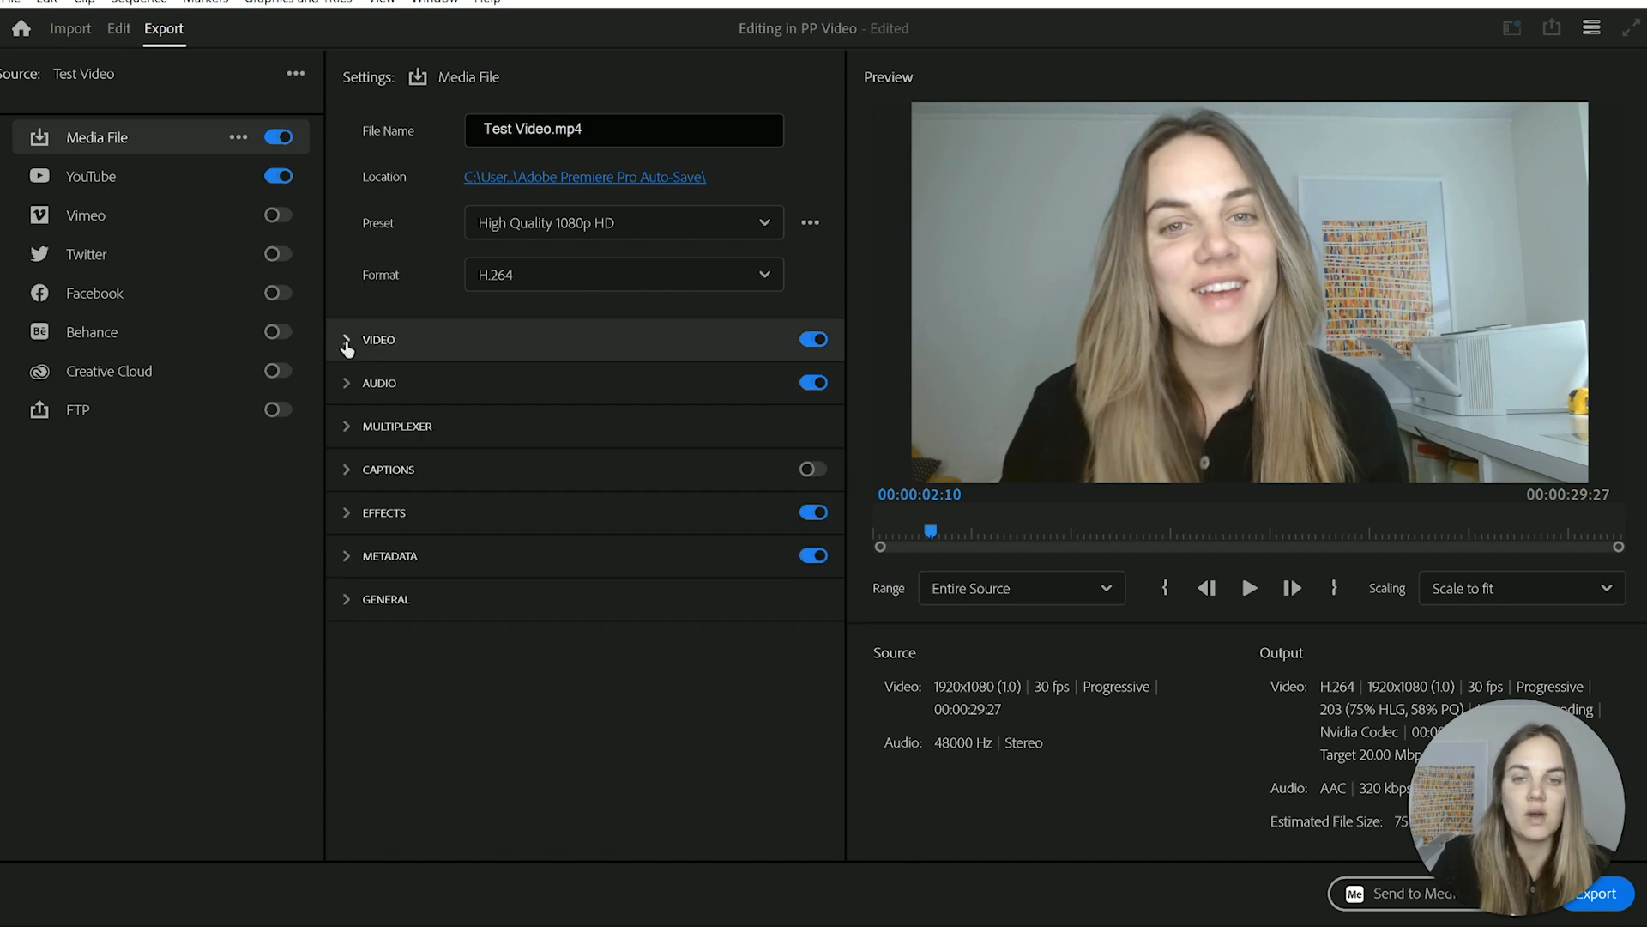
pyautogui.click(348, 339)
pyautogui.scroll(-2, 522, 537)
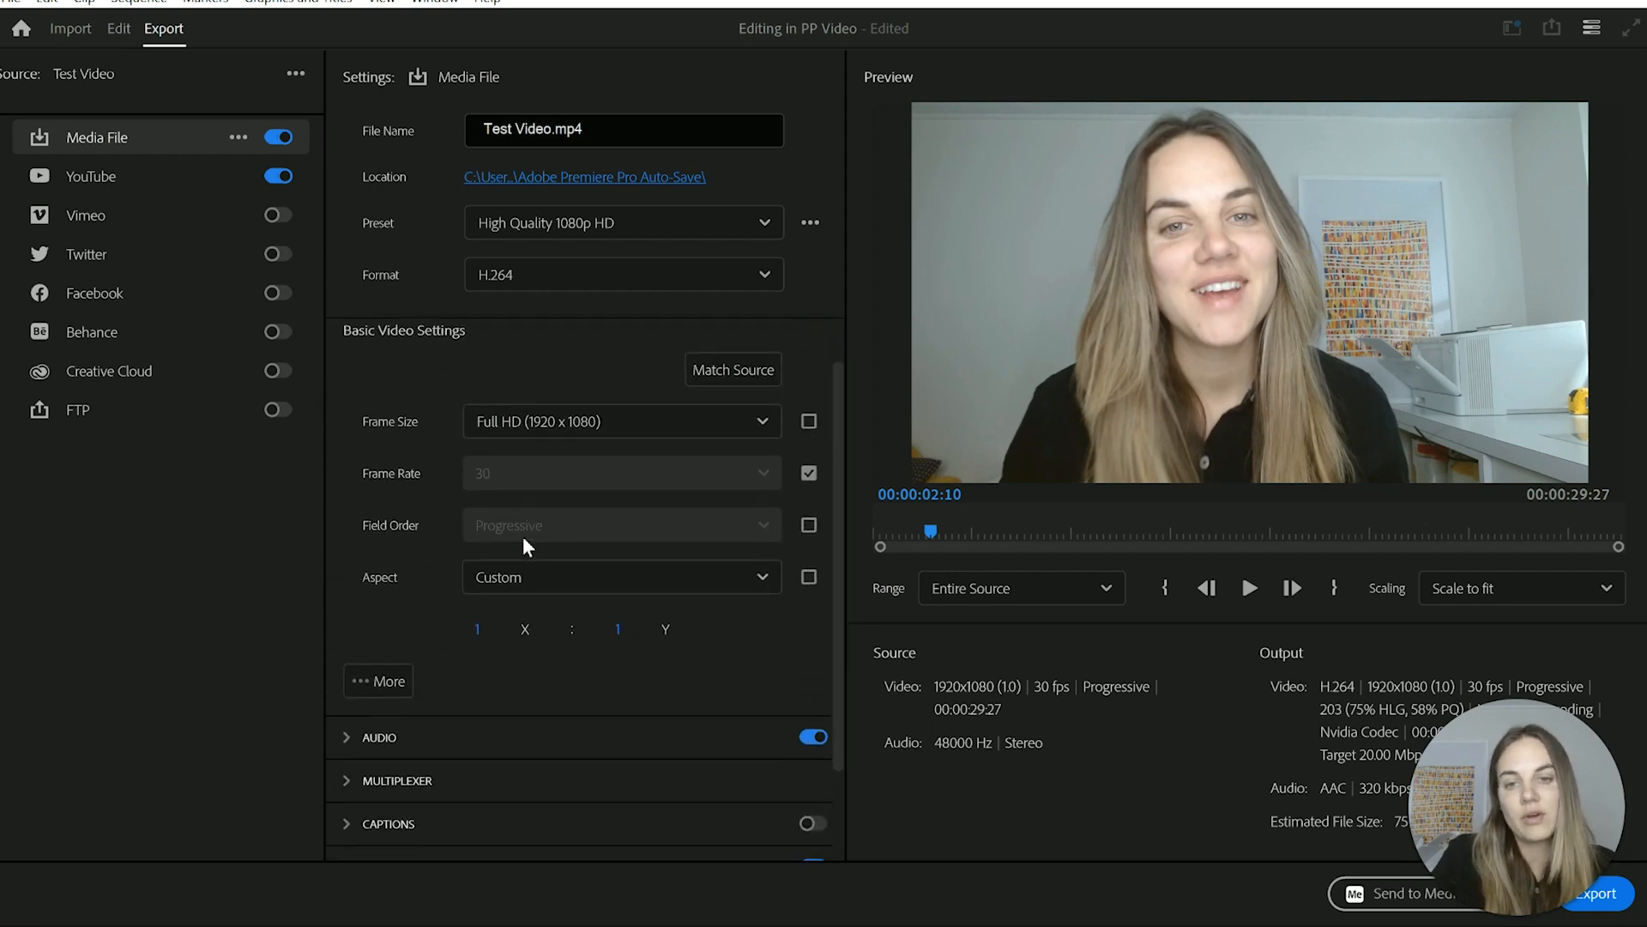
pyautogui.scroll(2, 523, 536)
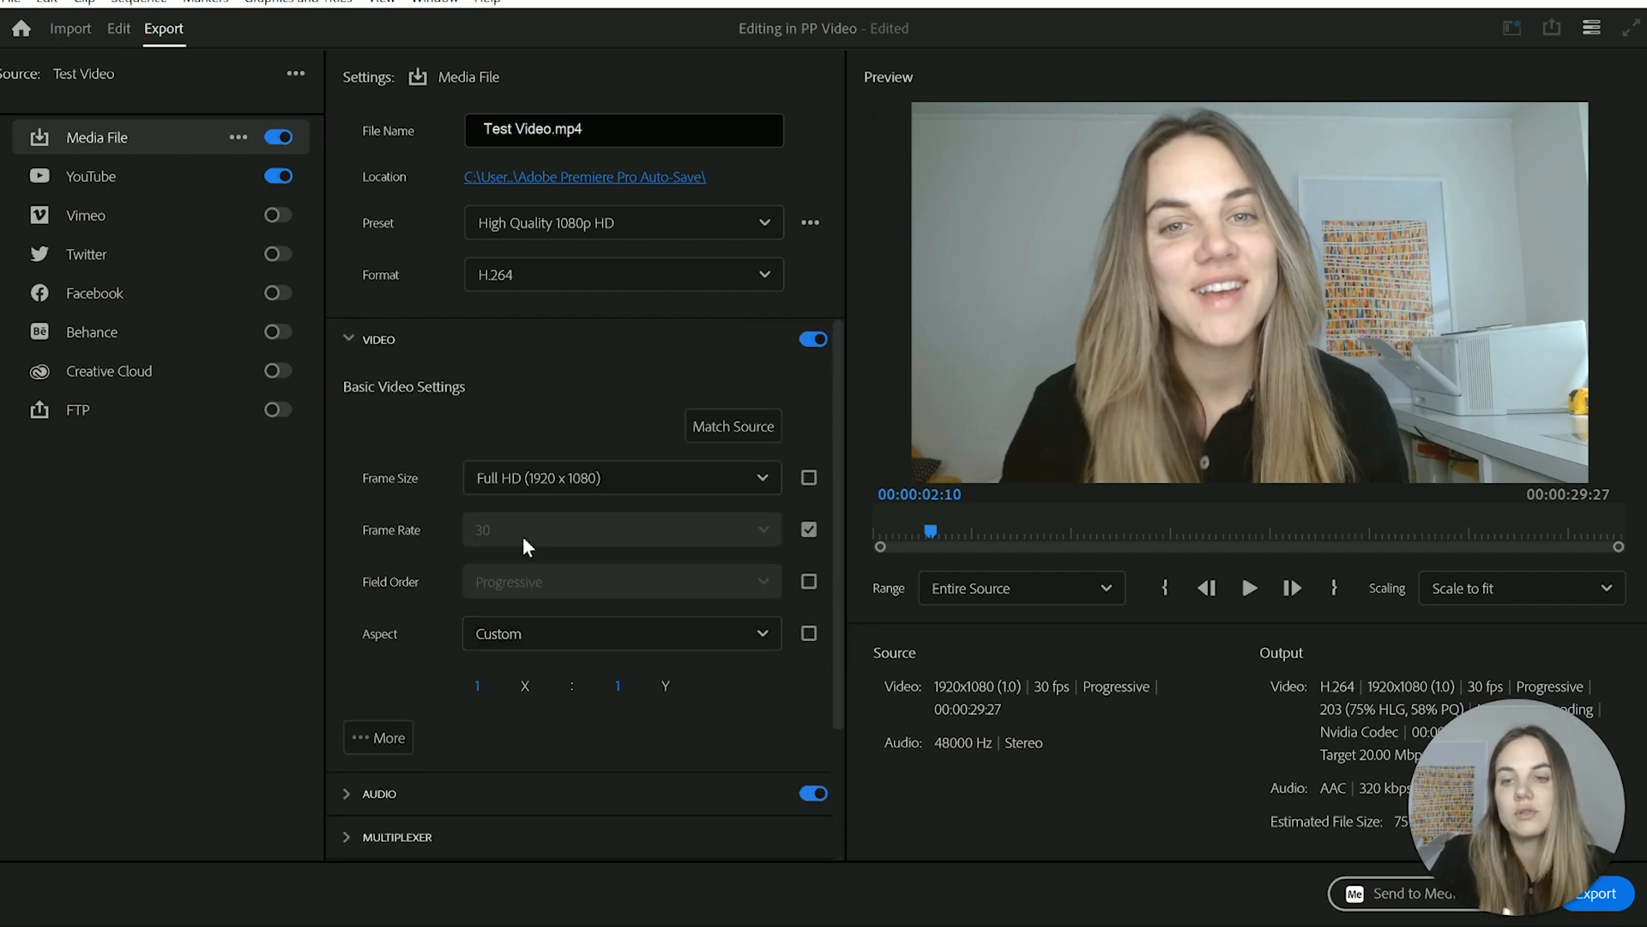
pyautogui.click(346, 341)
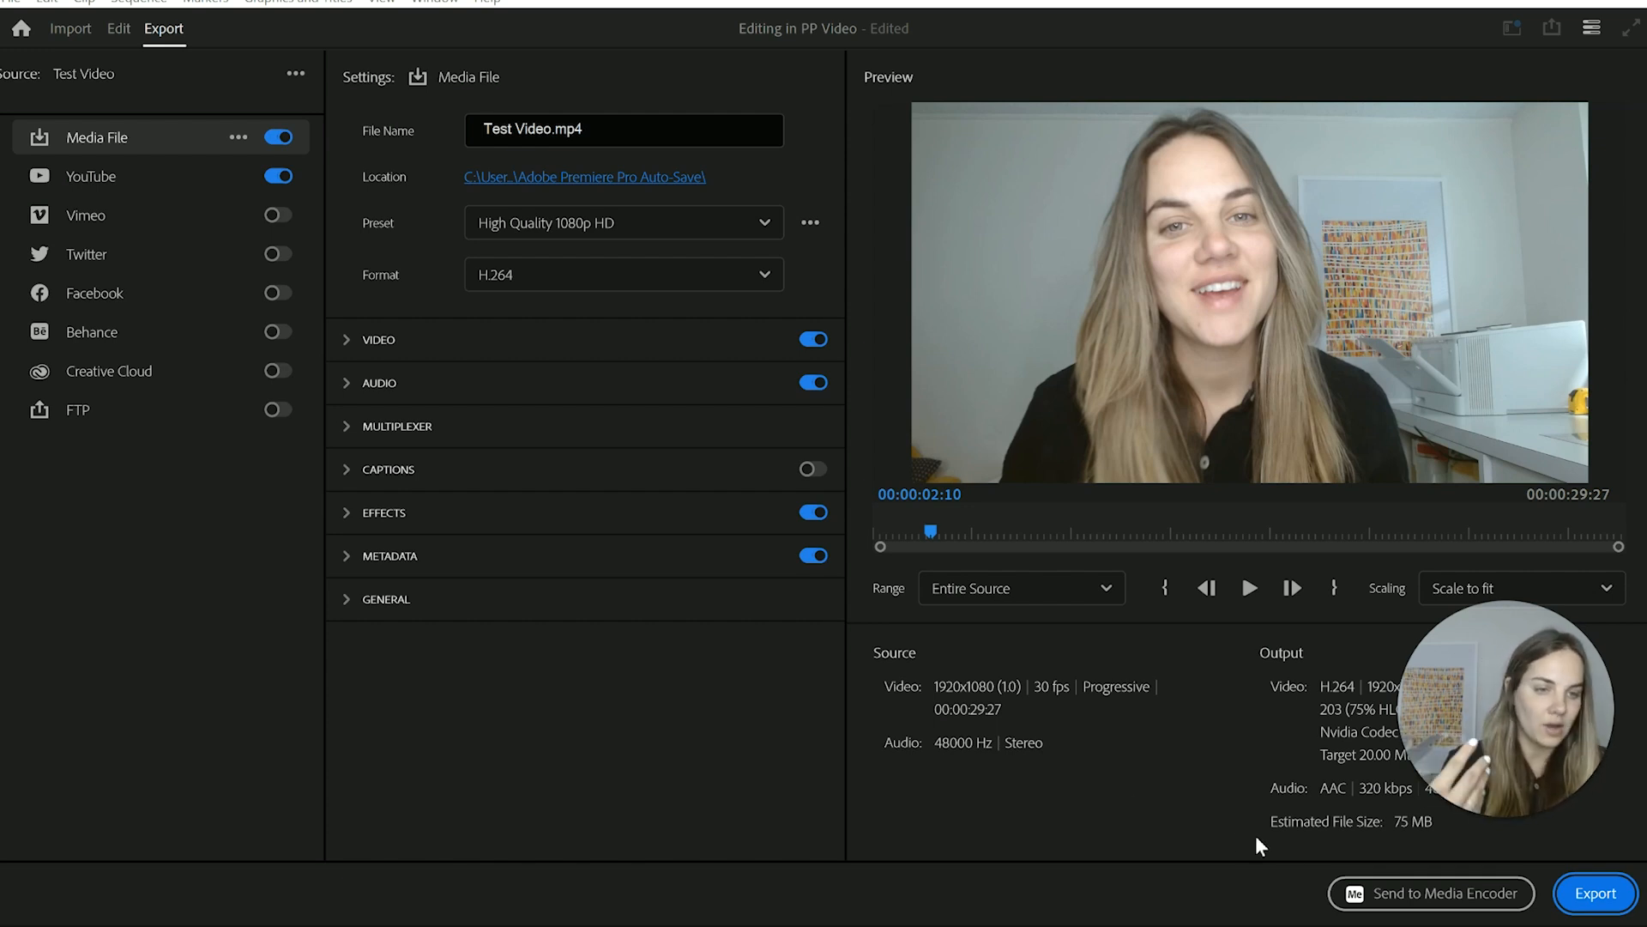
# - Send the Media File and YouTube exports to Media Encoder and start encoding the queue
pyautogui.click(1352, 907)
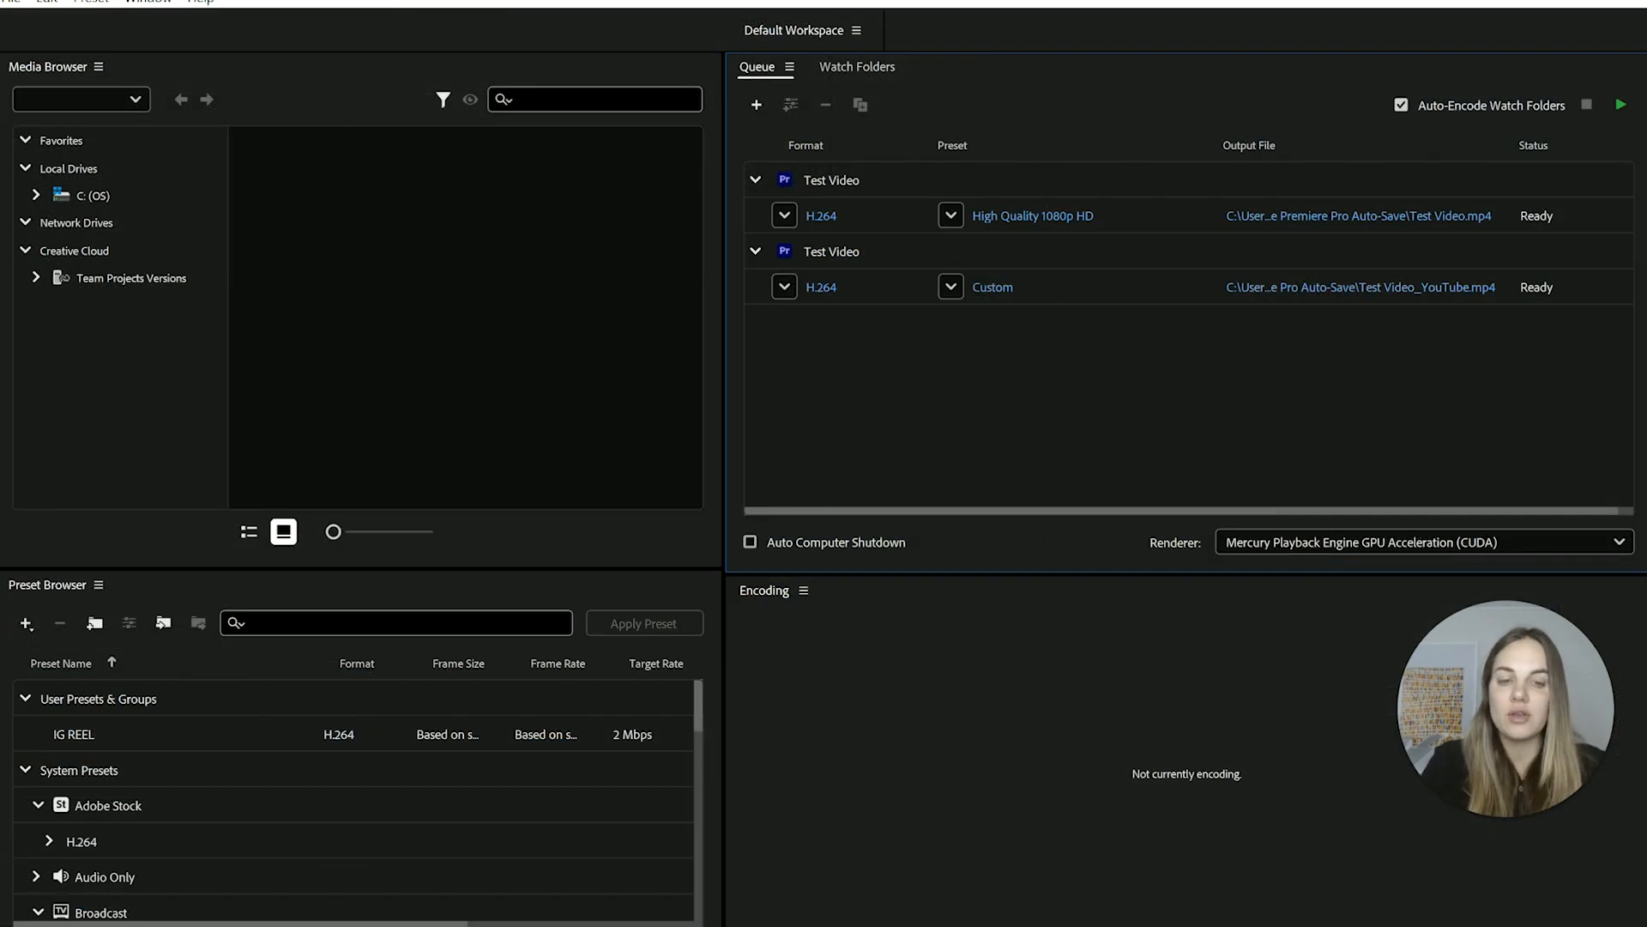
pyautogui.hotkey('alt', 'Tab')
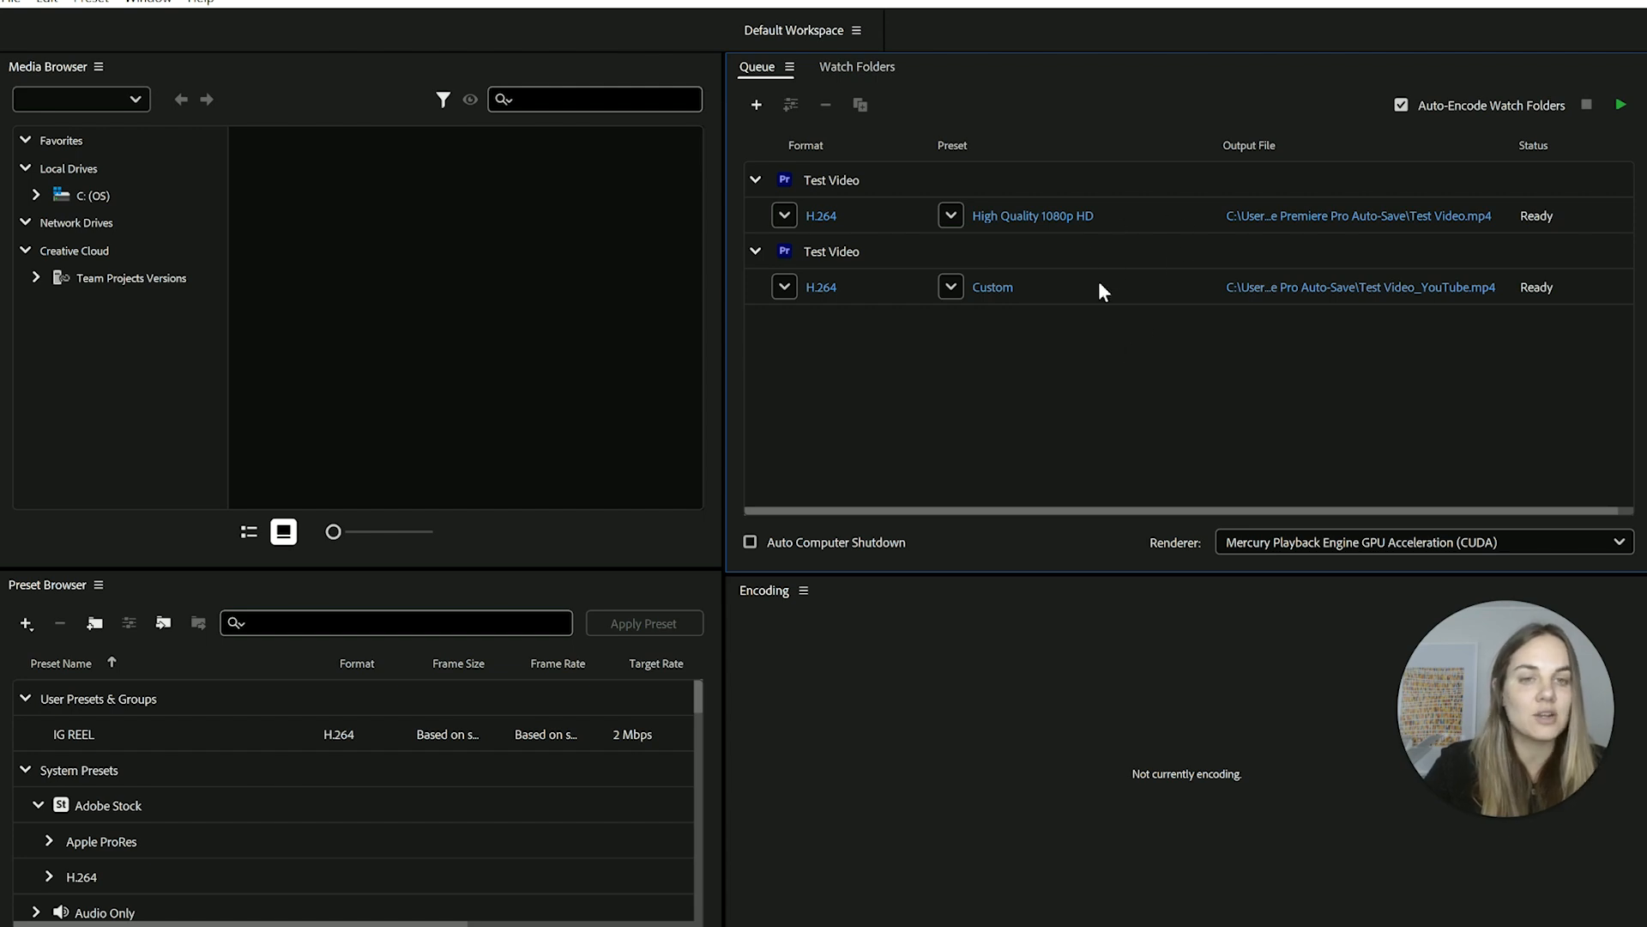
pyautogui.click(1621, 106)
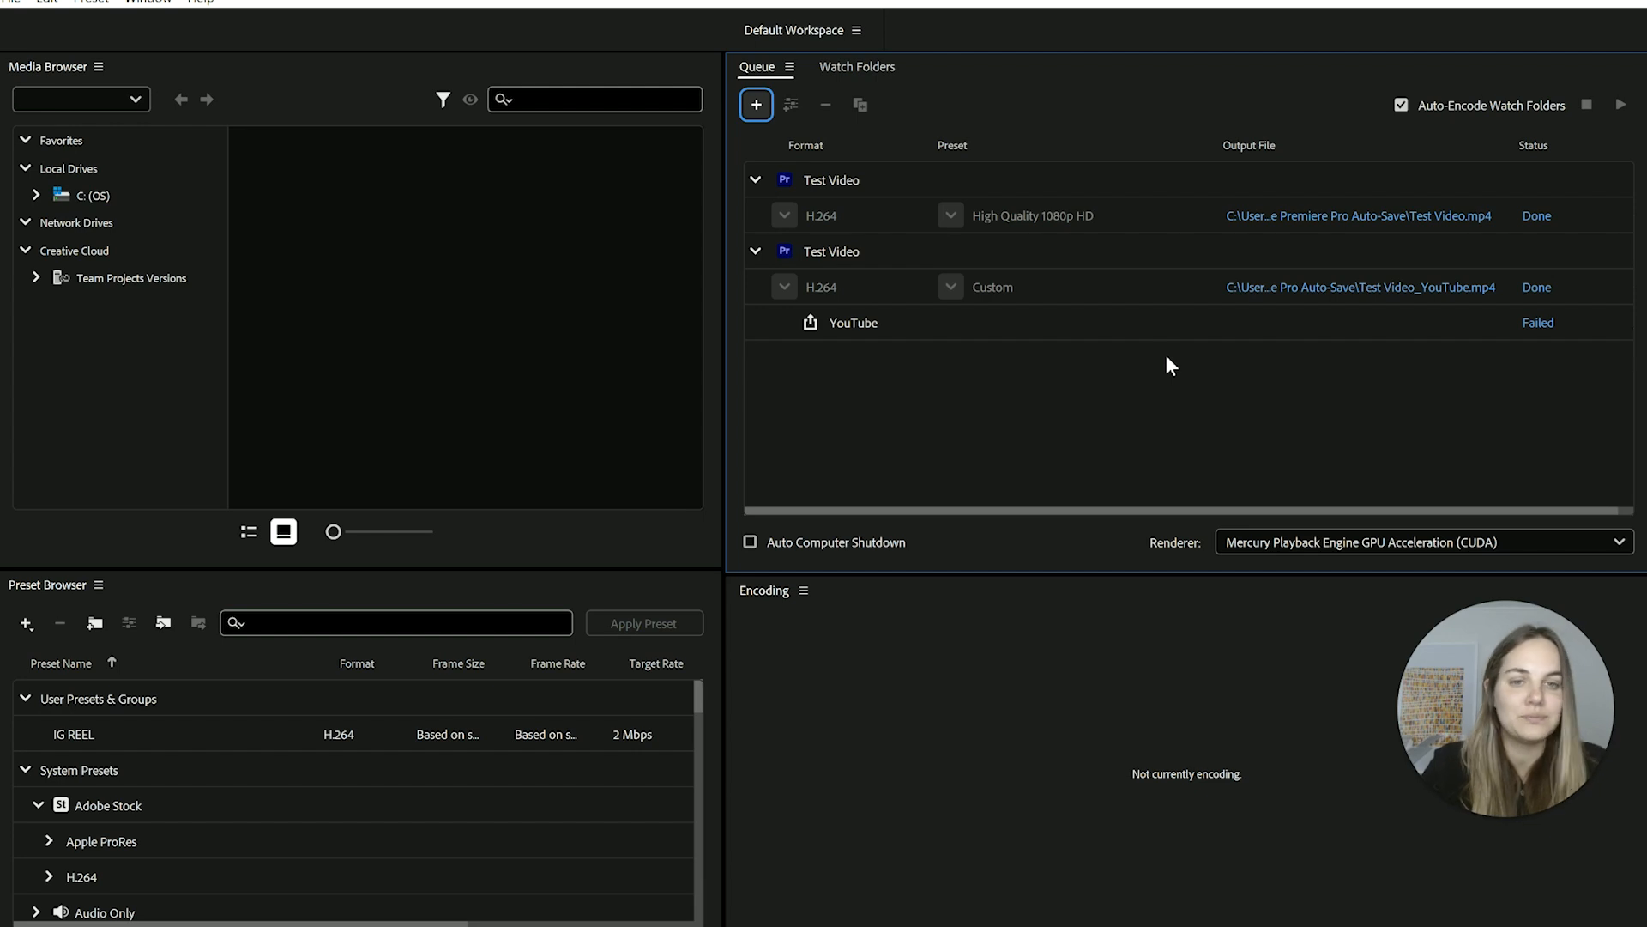
# - Check the YouTube upload's status in the encoding queue and switch back to Premiere Pro
pyautogui.moveTo(1541, 327)
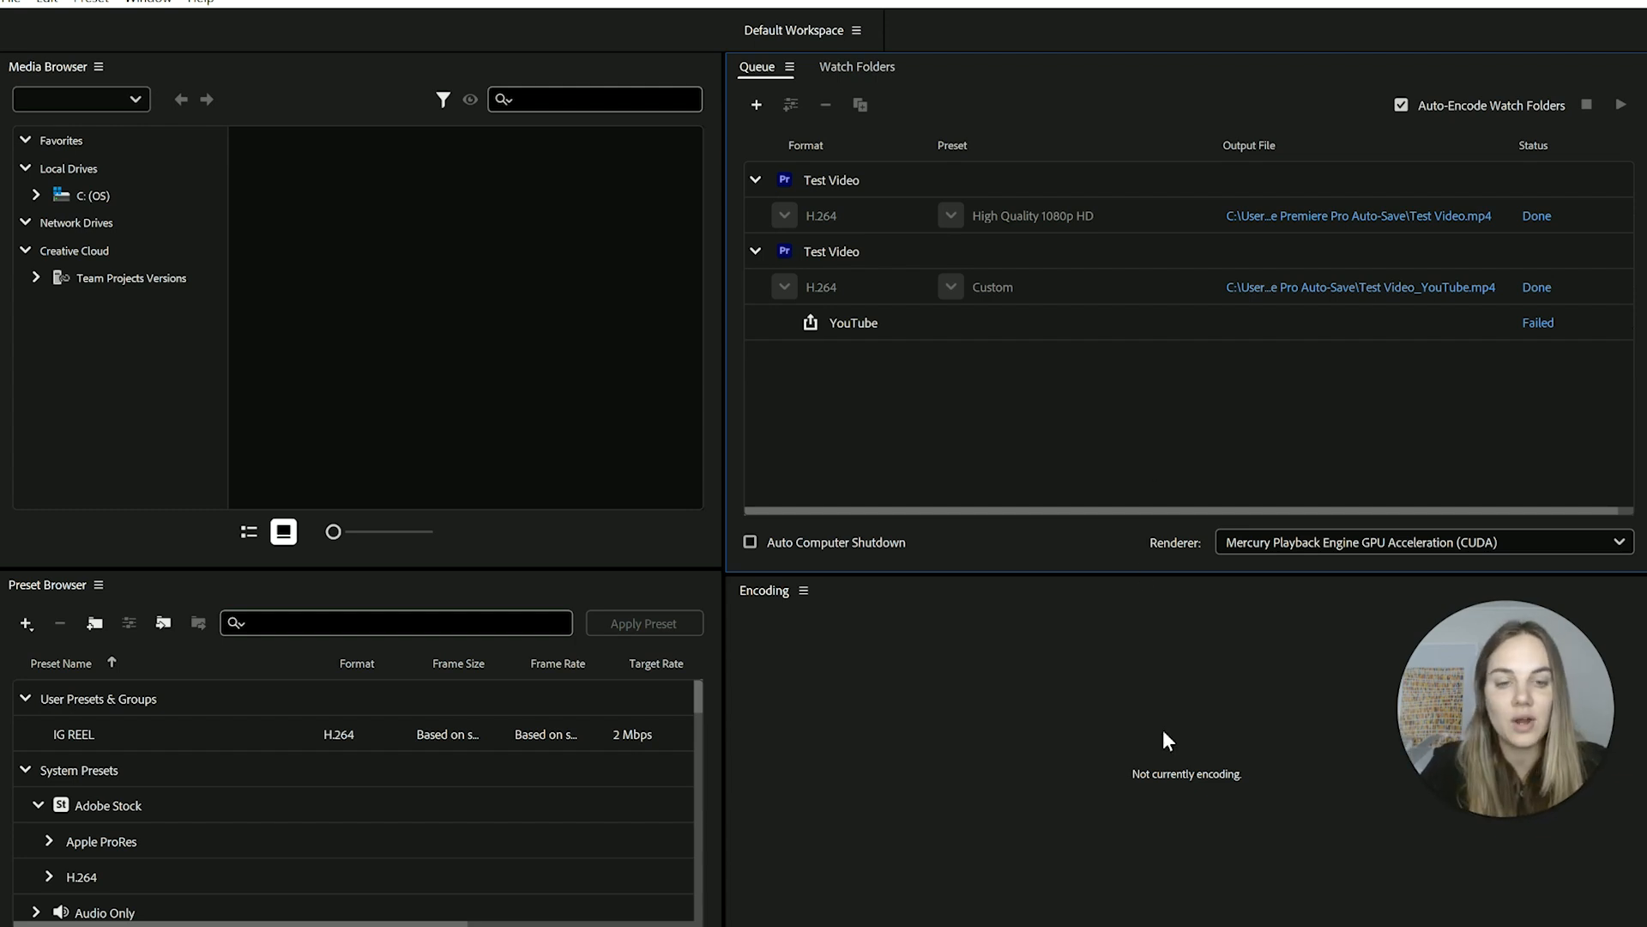
pyautogui.moveTo(1182, 924)
pyautogui.click(1182, 849)
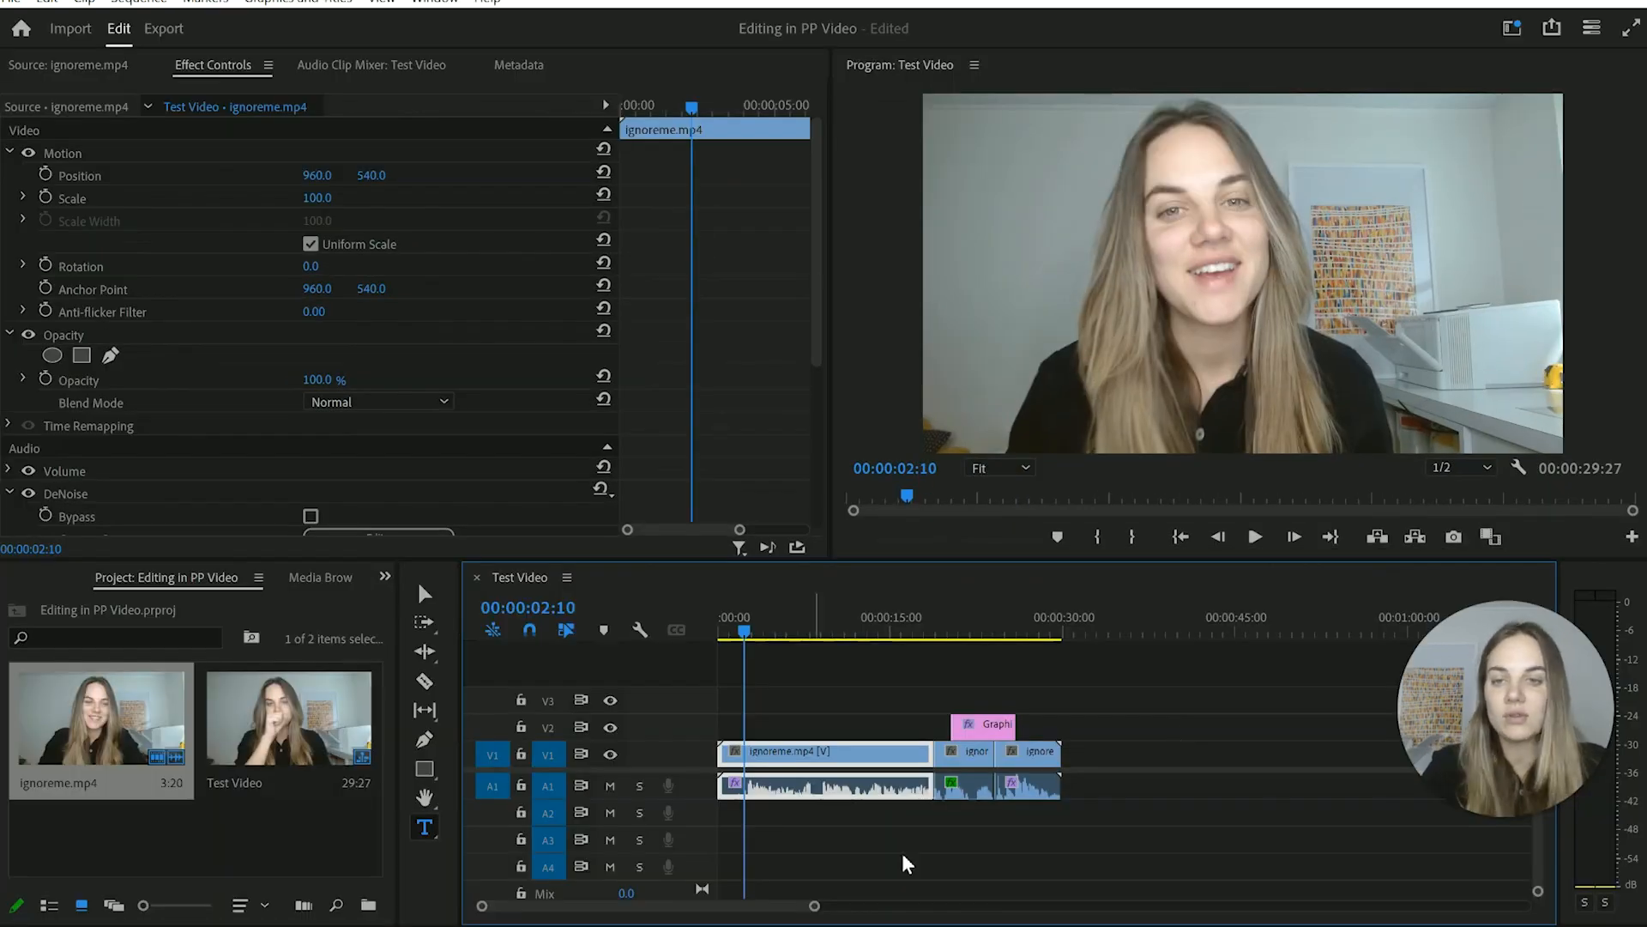